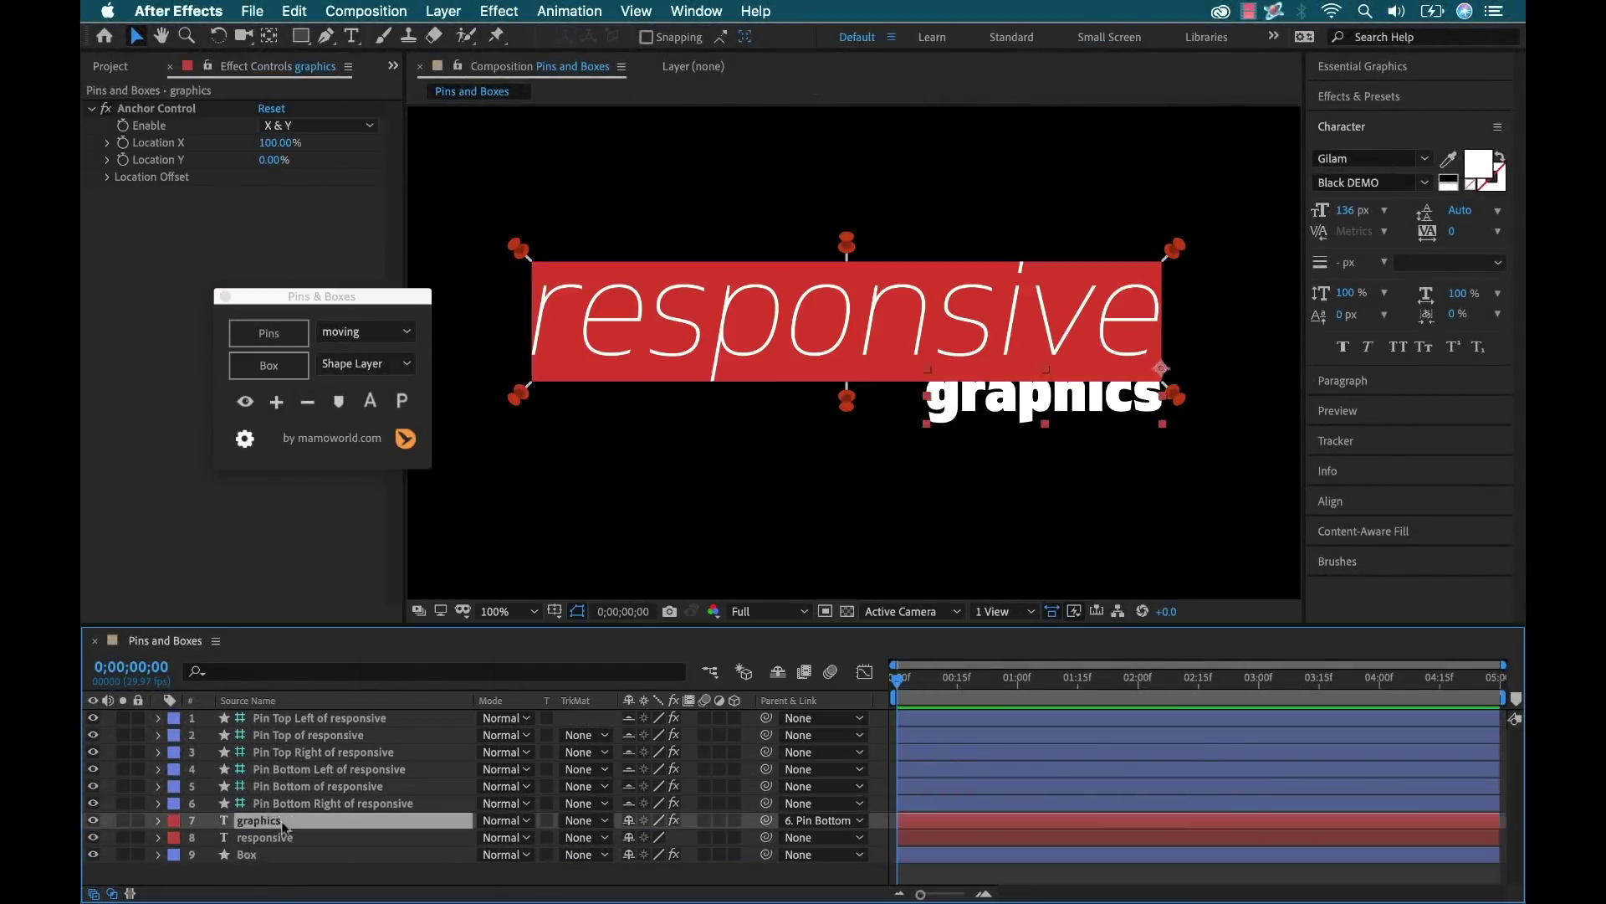
Widen the margins of the box behind the responsive text, and add pins and a shape-layer box to the graphics text.
left_click(267, 855)
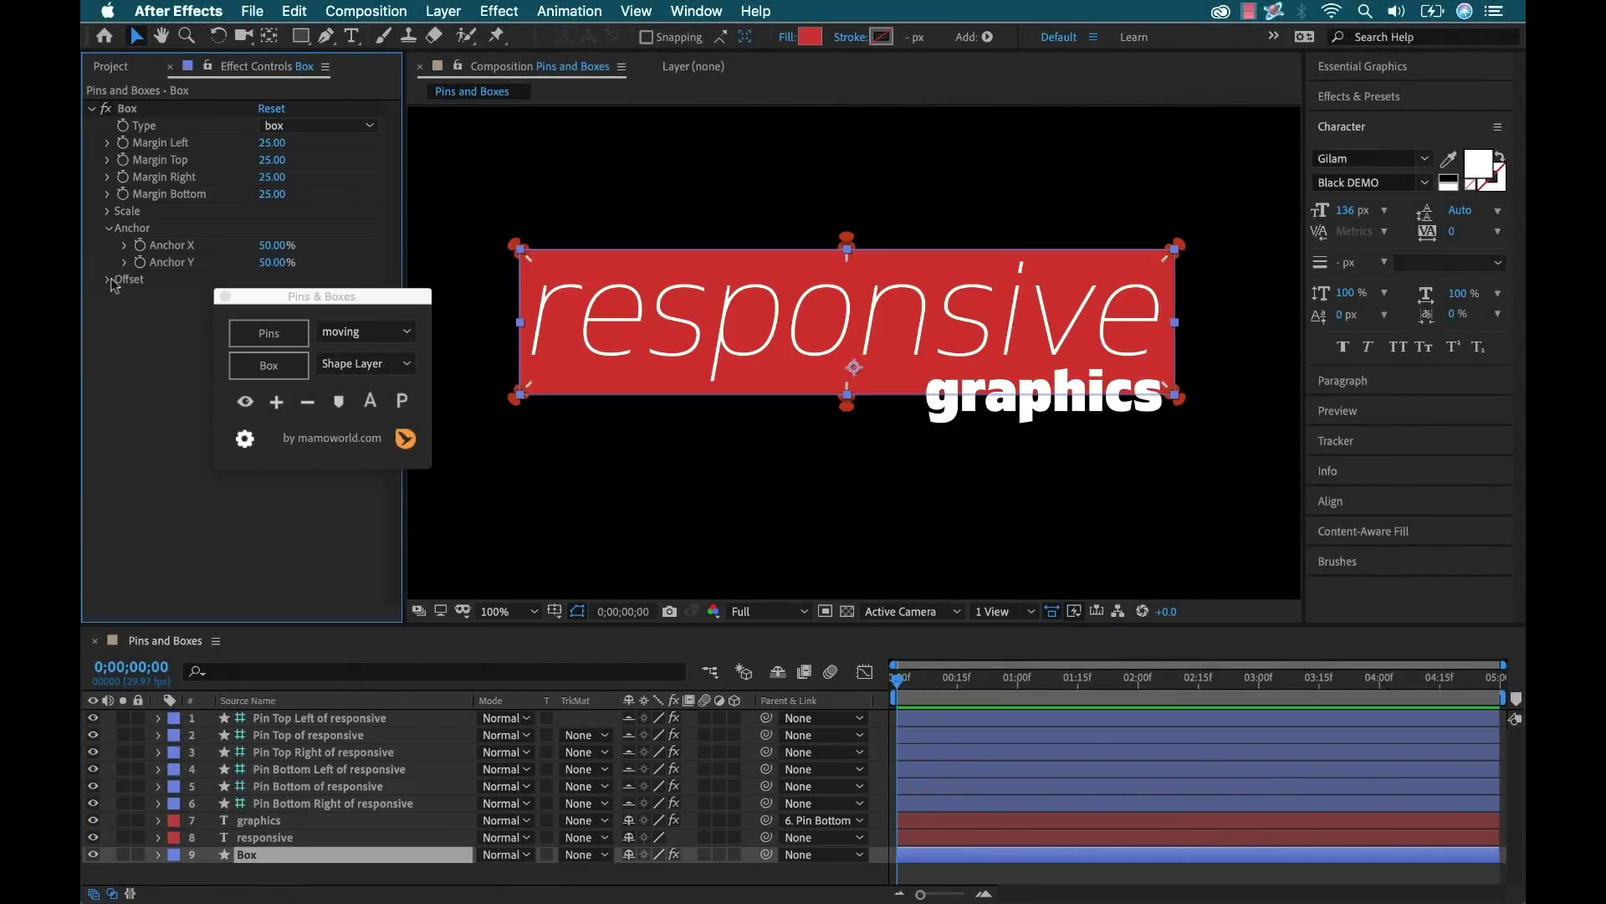
left_click(234, 837)
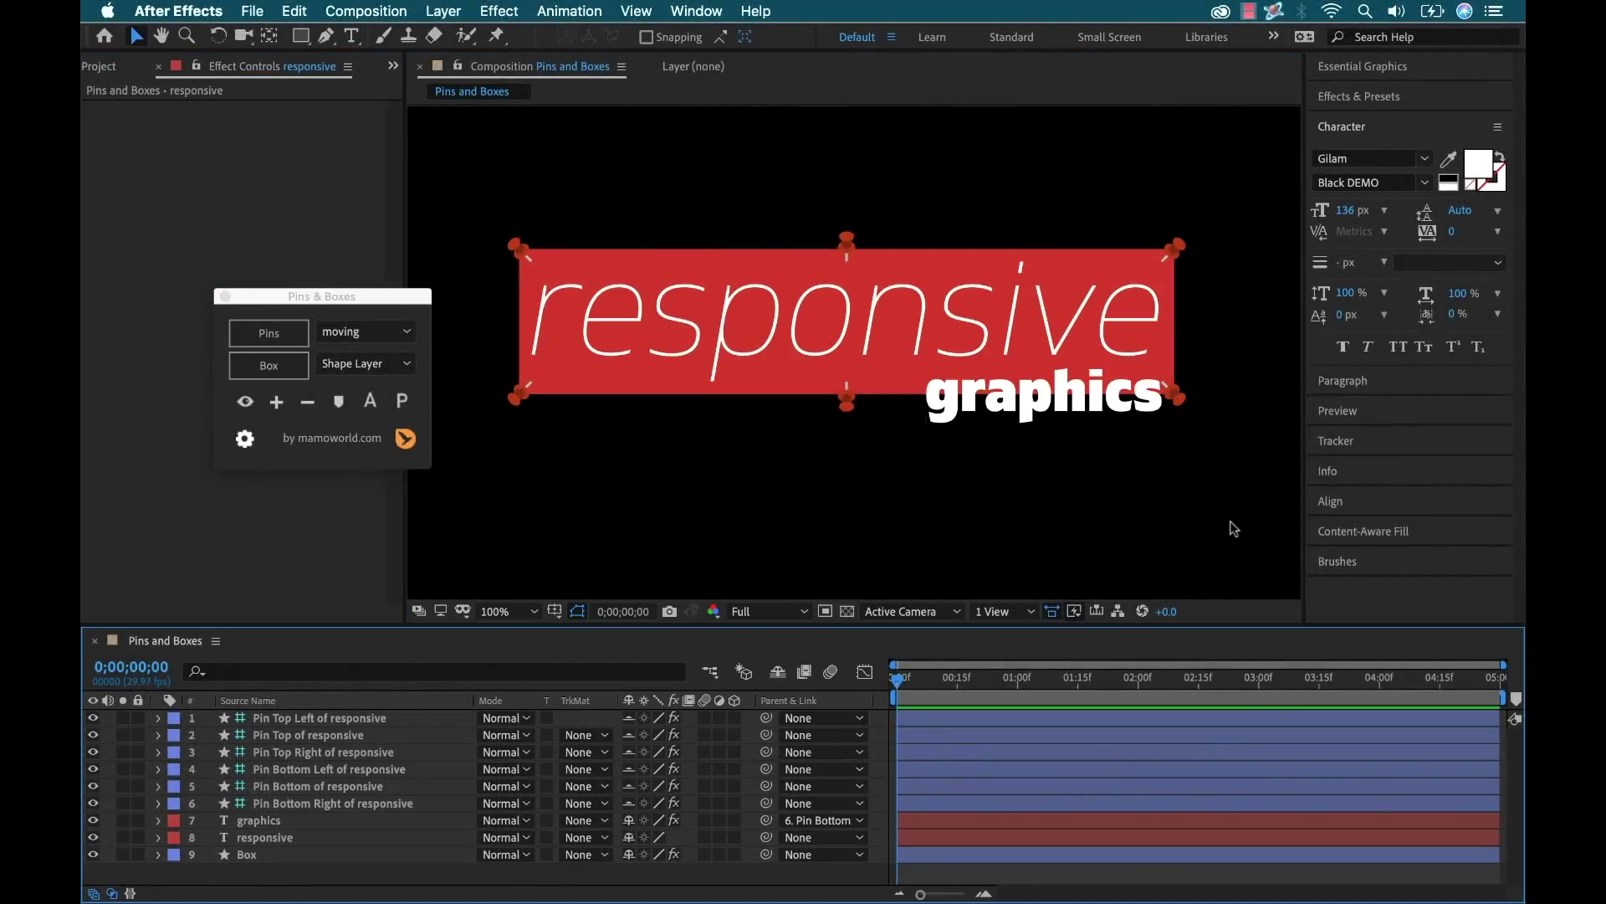
left_click(259, 820)
left_click(268, 333)
left_click(315, 818)
left_click(269, 364)
left_click(810, 36)
left_click(843, 544)
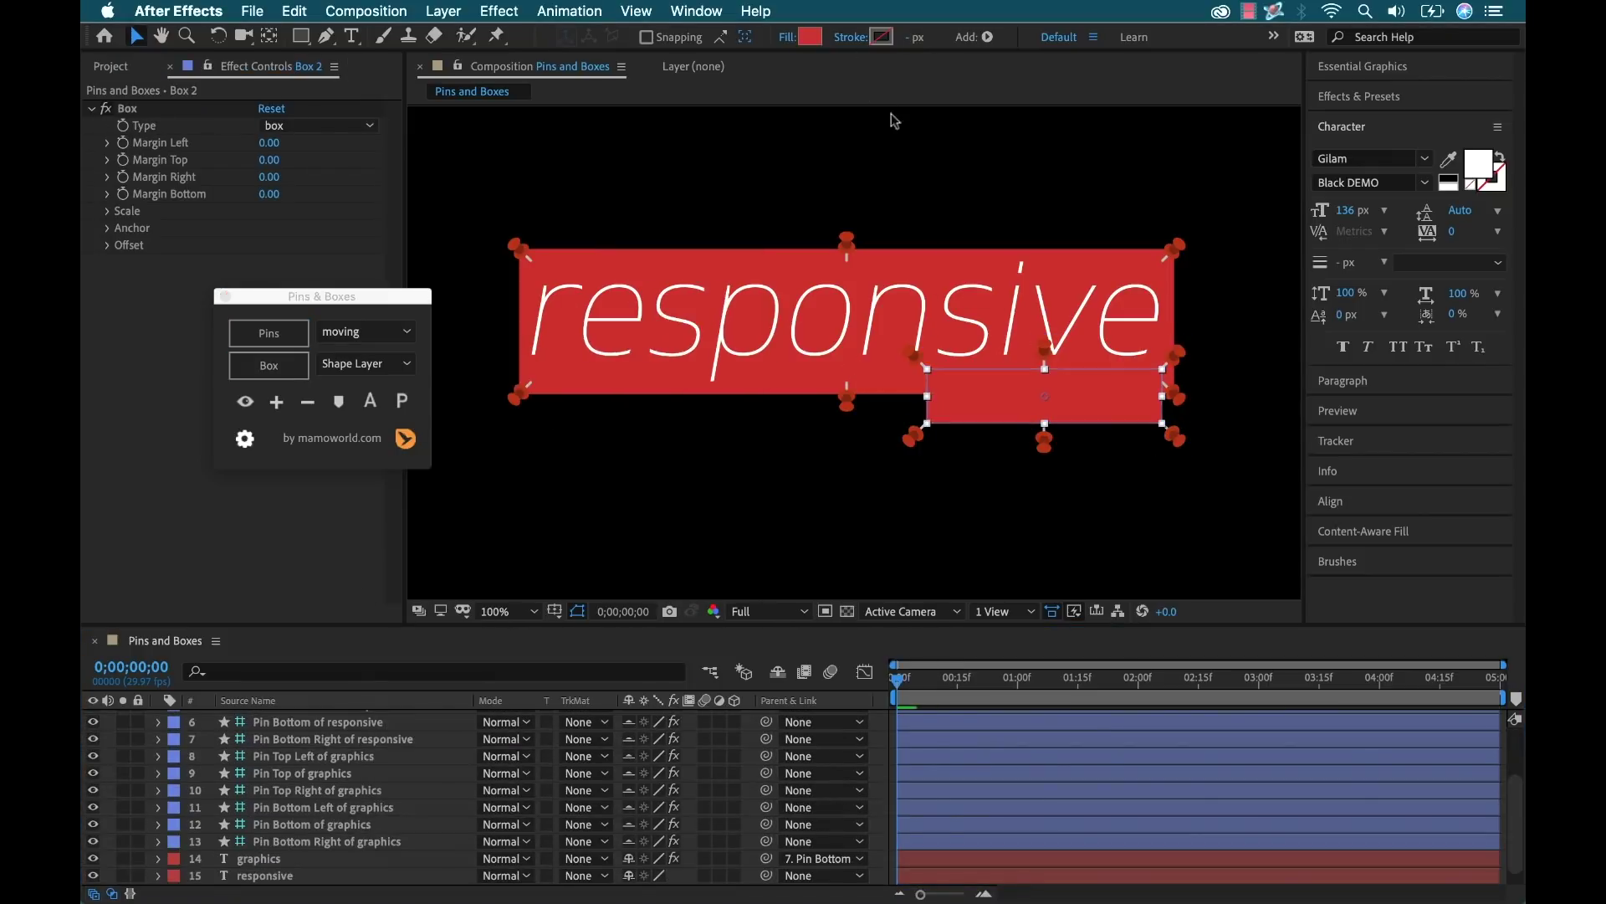
Hide all pins and shift the graphics text with its box down below the responsive box.
left_click(260, 825)
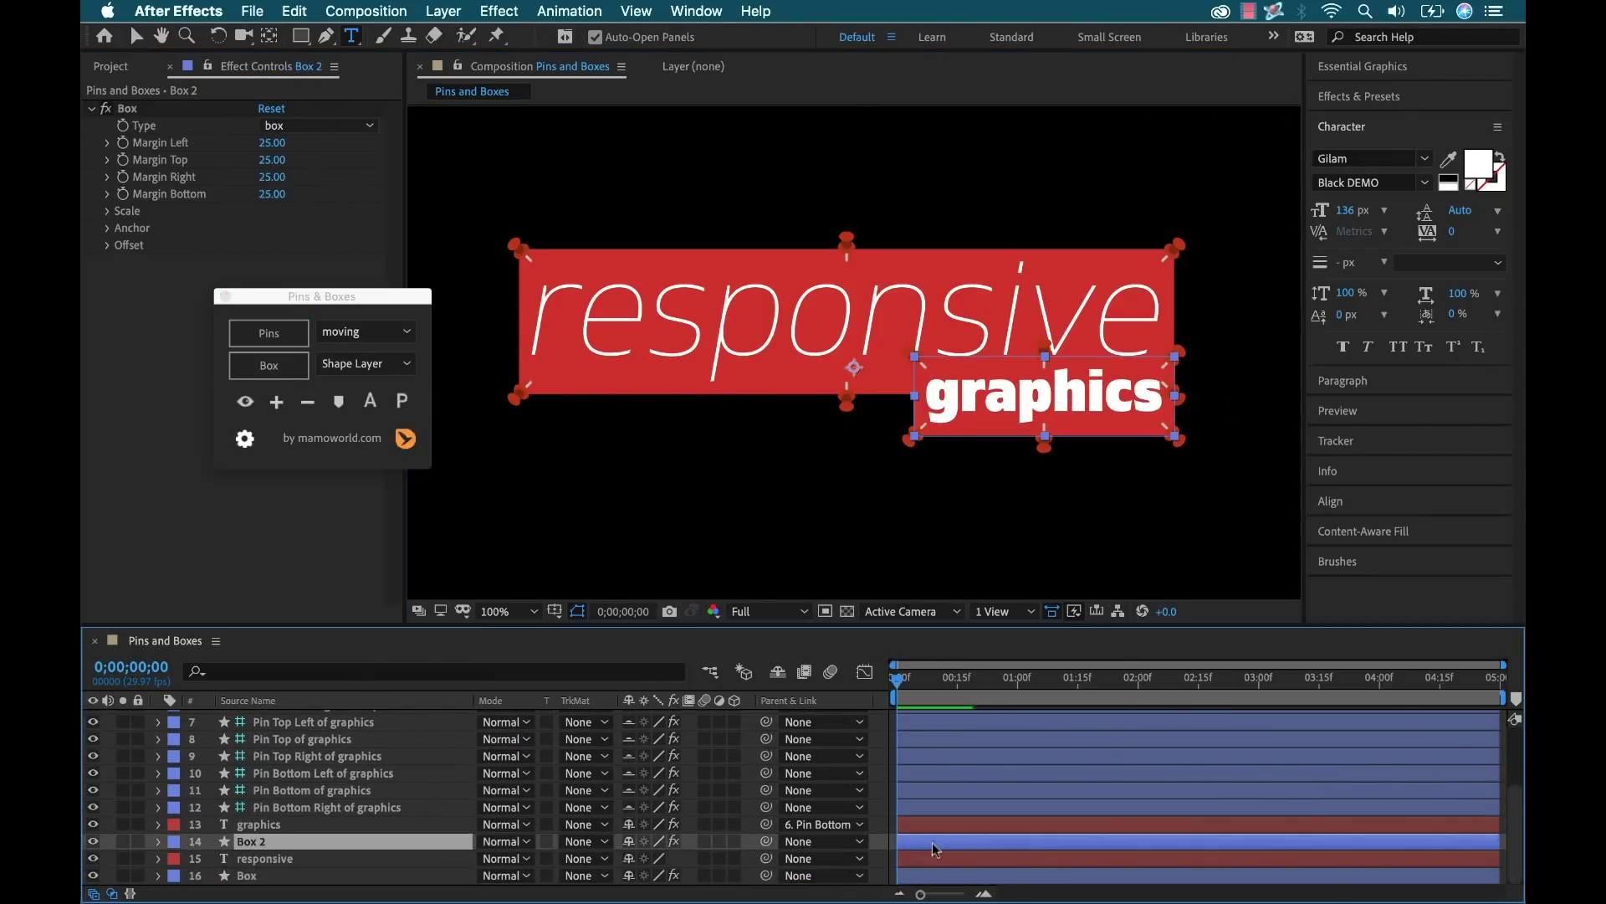
left_click(244, 400)
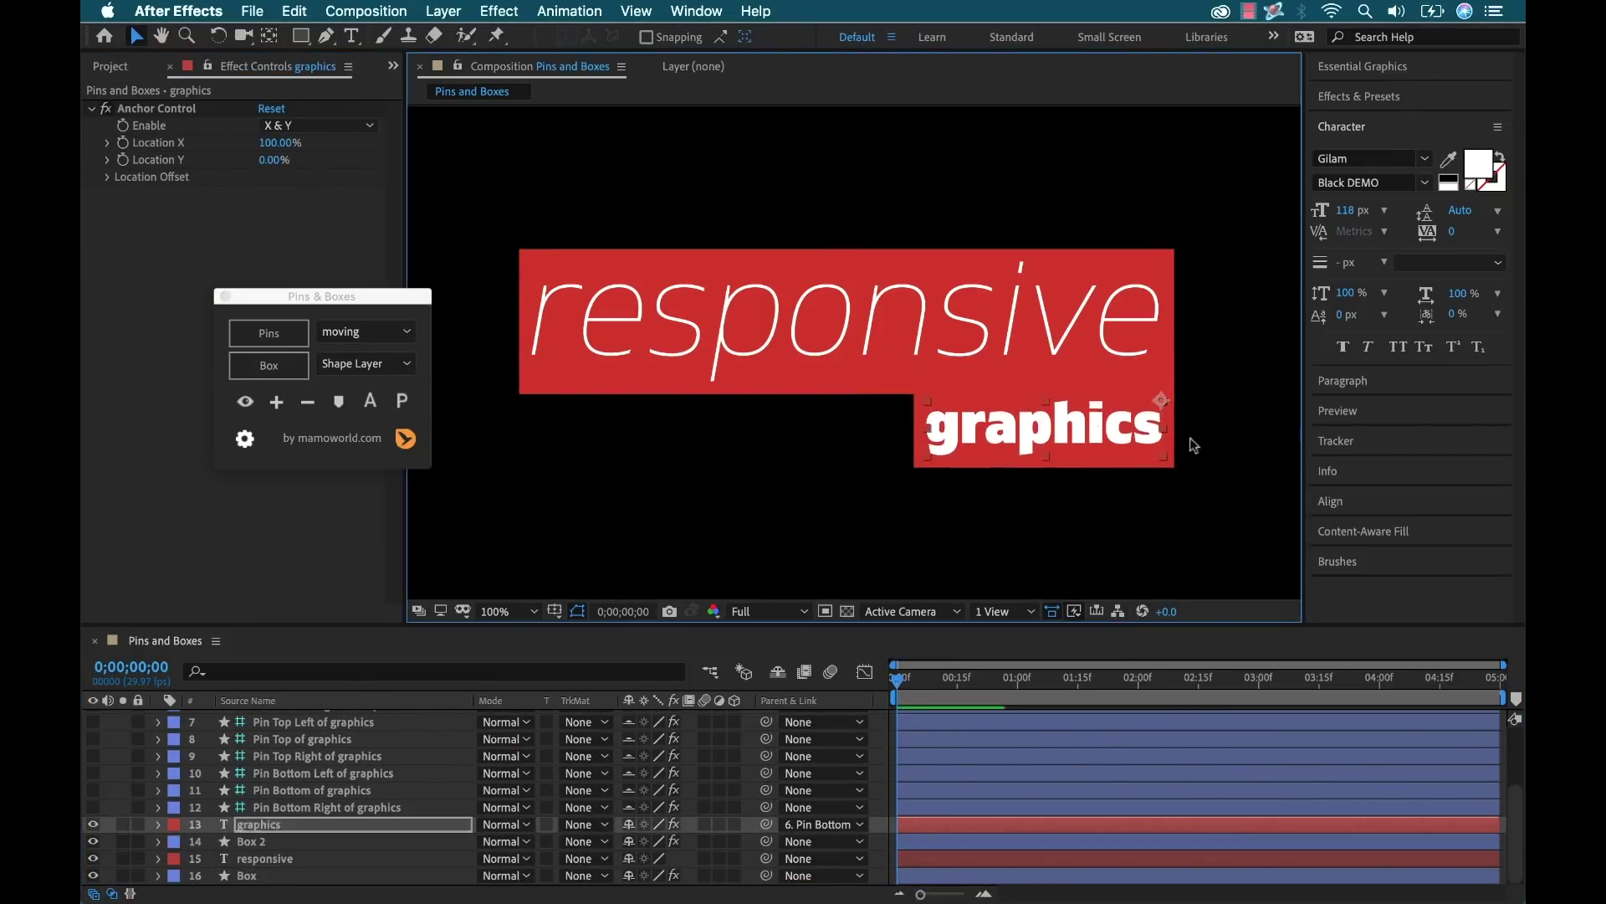
Adjust the Scale Y of the box behind the graphics text, keeping the Pins & Boxes window clear of the effect settings.
left_click(1046, 410)
left_click_drag(322, 296, 603, 296)
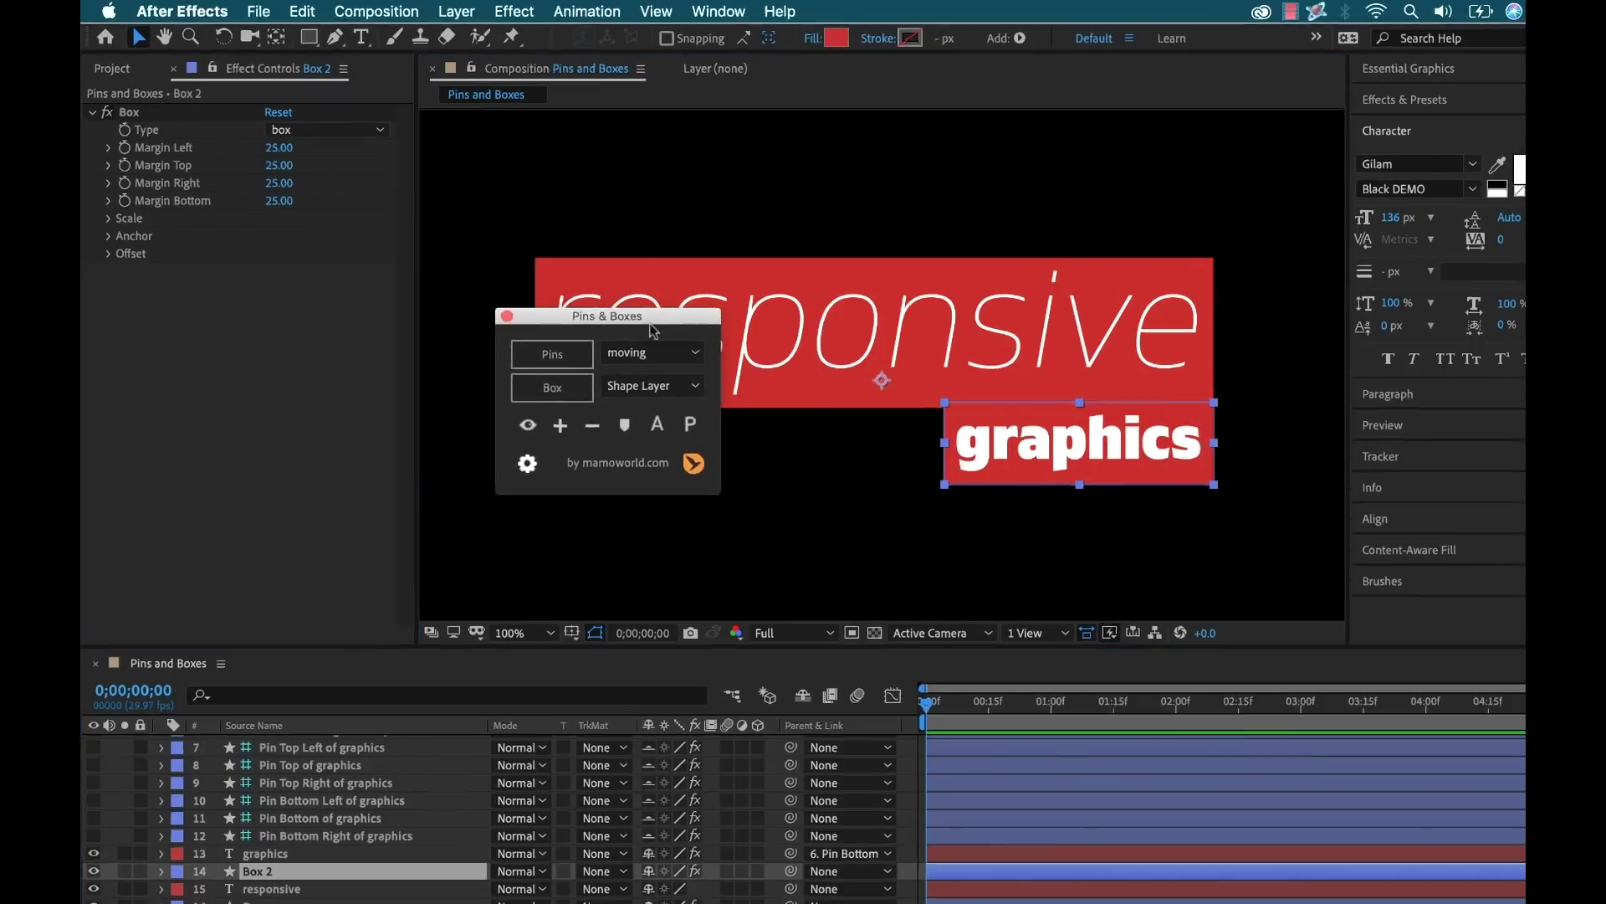
left_click_drag(271, 307, 234, 307)
key("super+z")
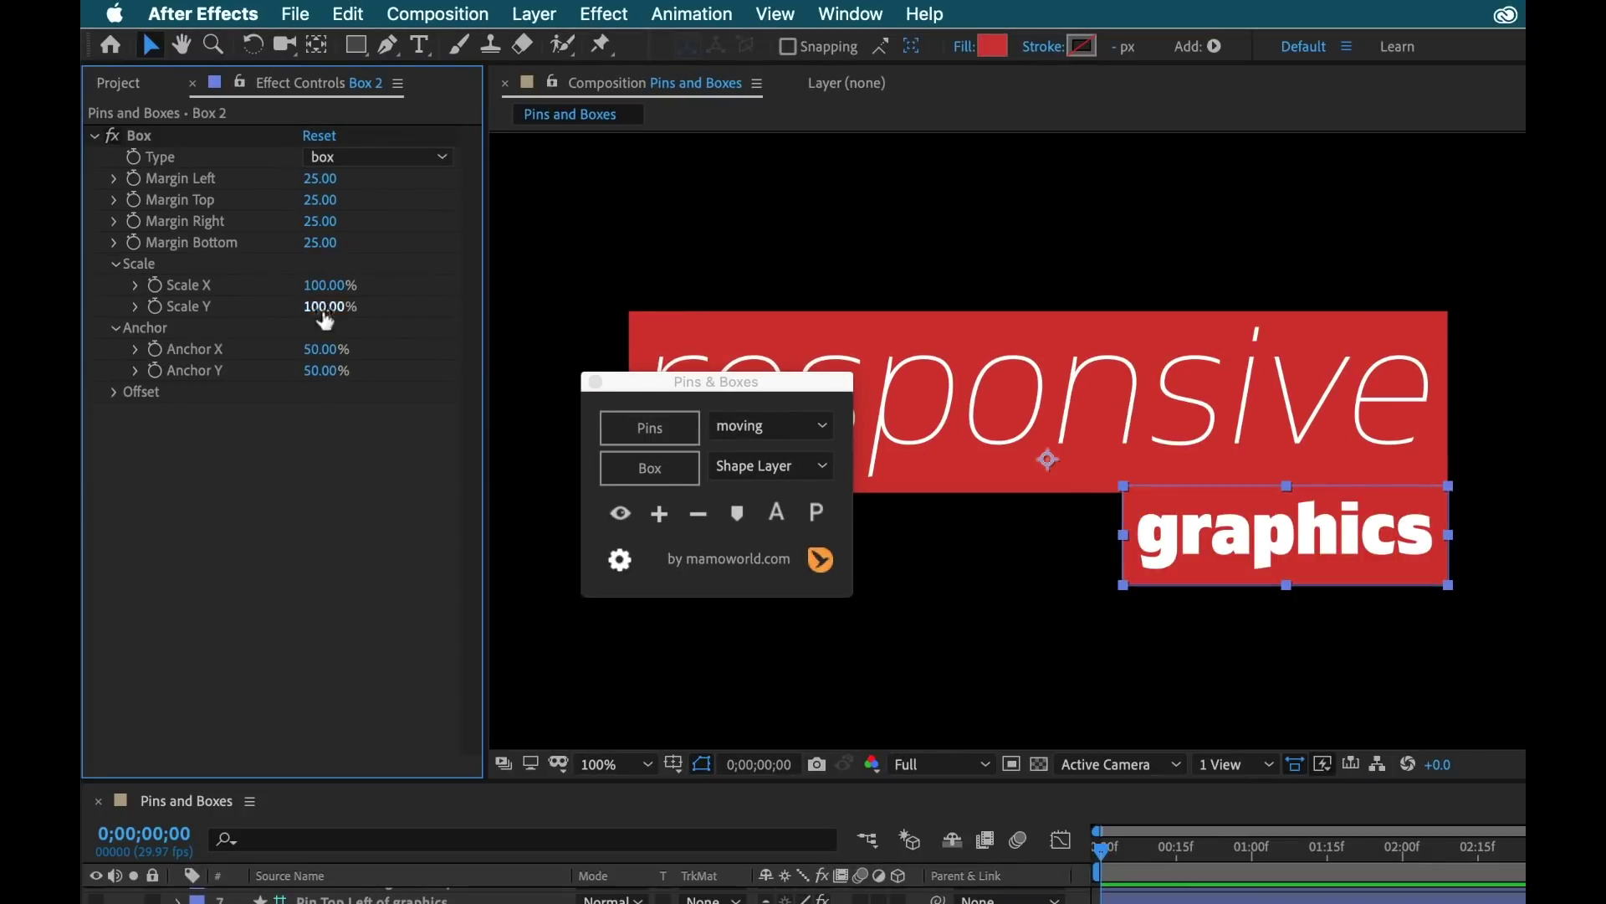
left_click_drag(323, 307, 274, 307)
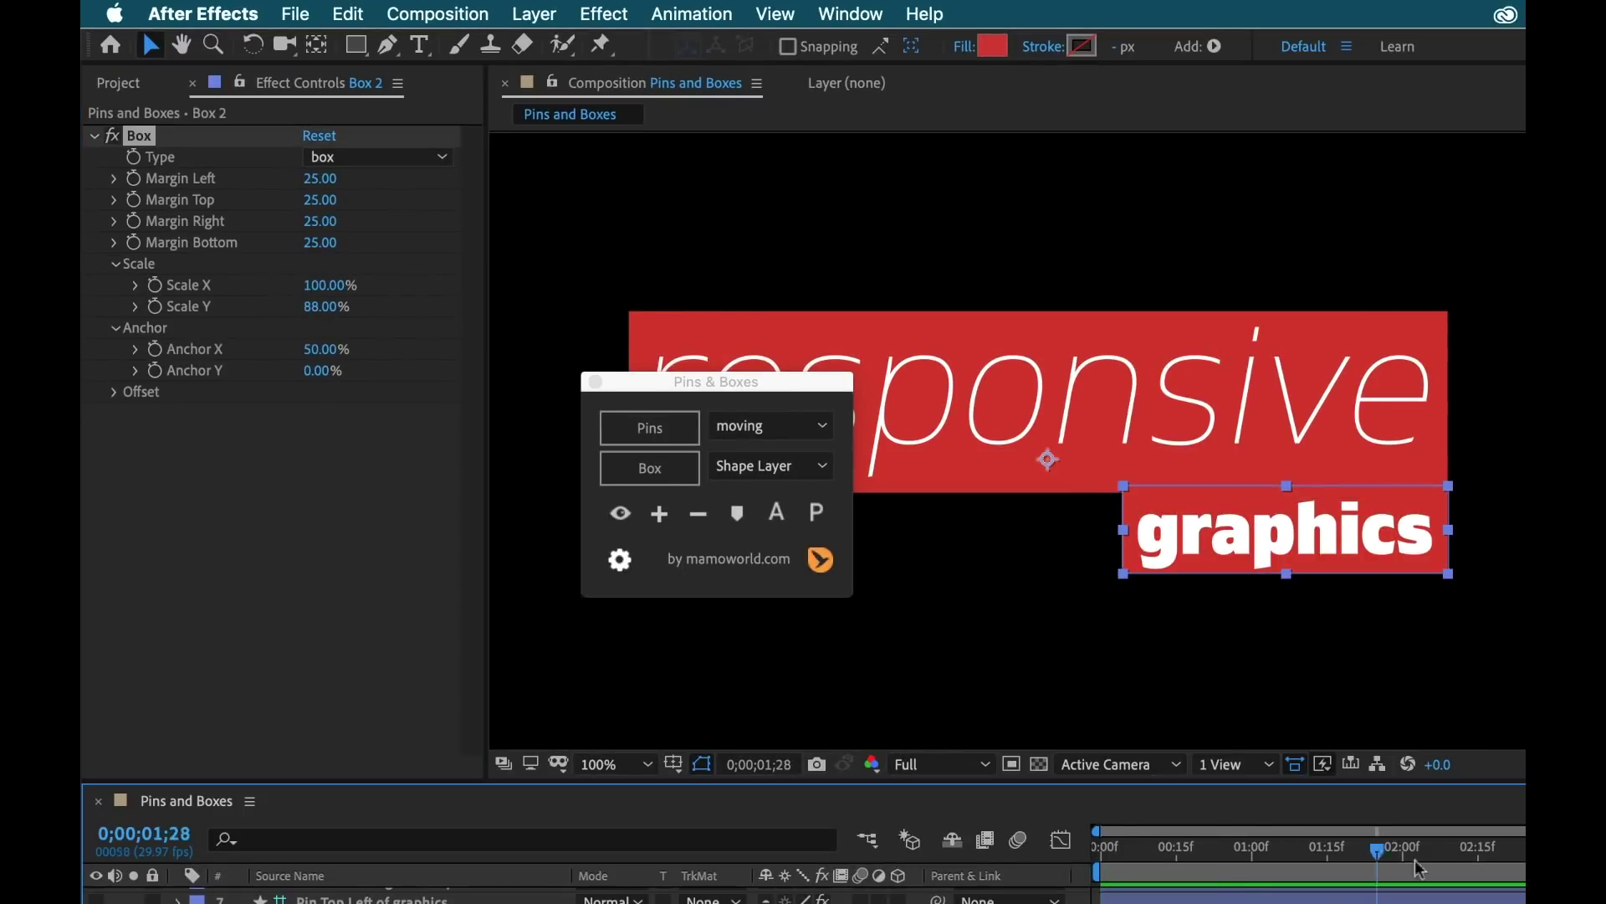
left_click(327, 306)
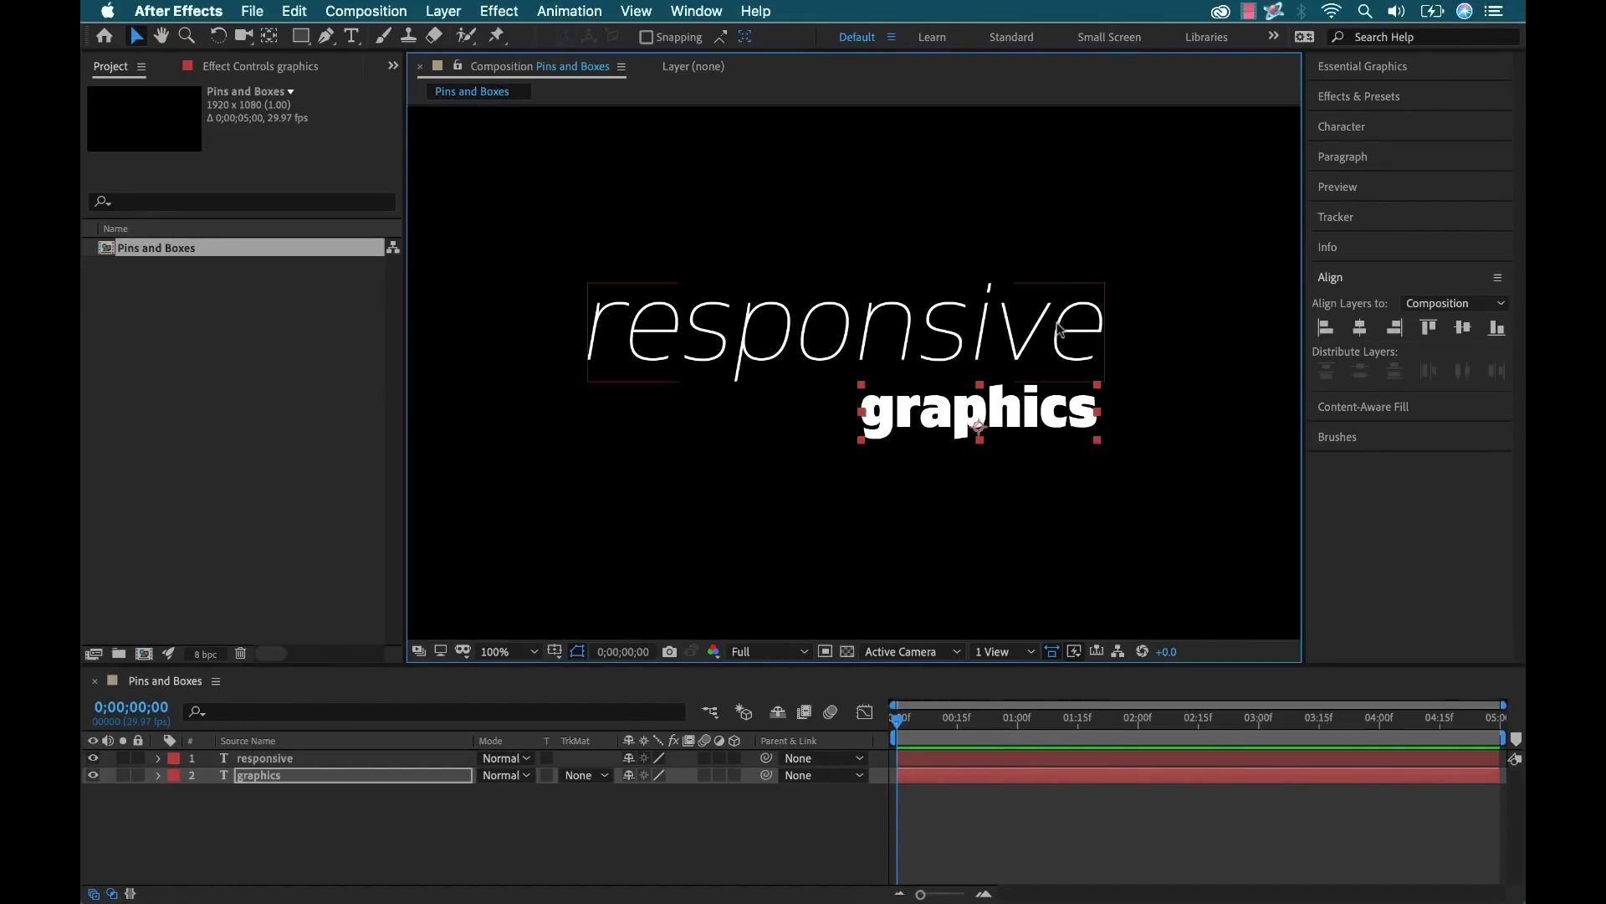
Nudge the graphics text slightly upward, run the PinsAndBoxes.jsxbin script and move its window clear of the text.
left_click_drag(1014, 416, 1014, 406)
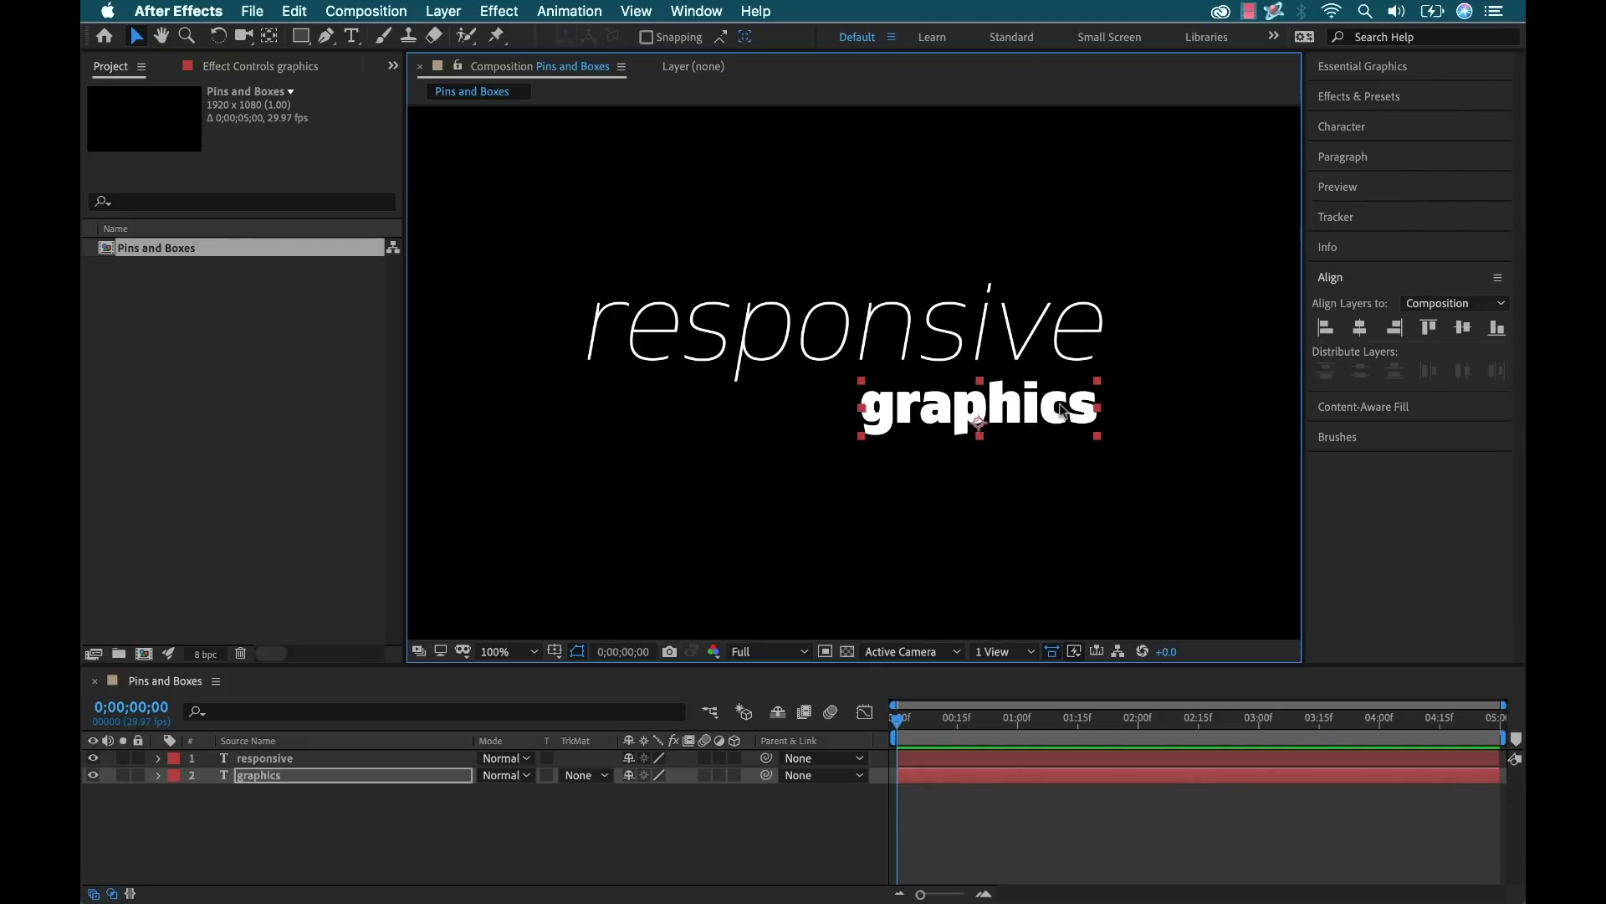
left_click(253, 11)
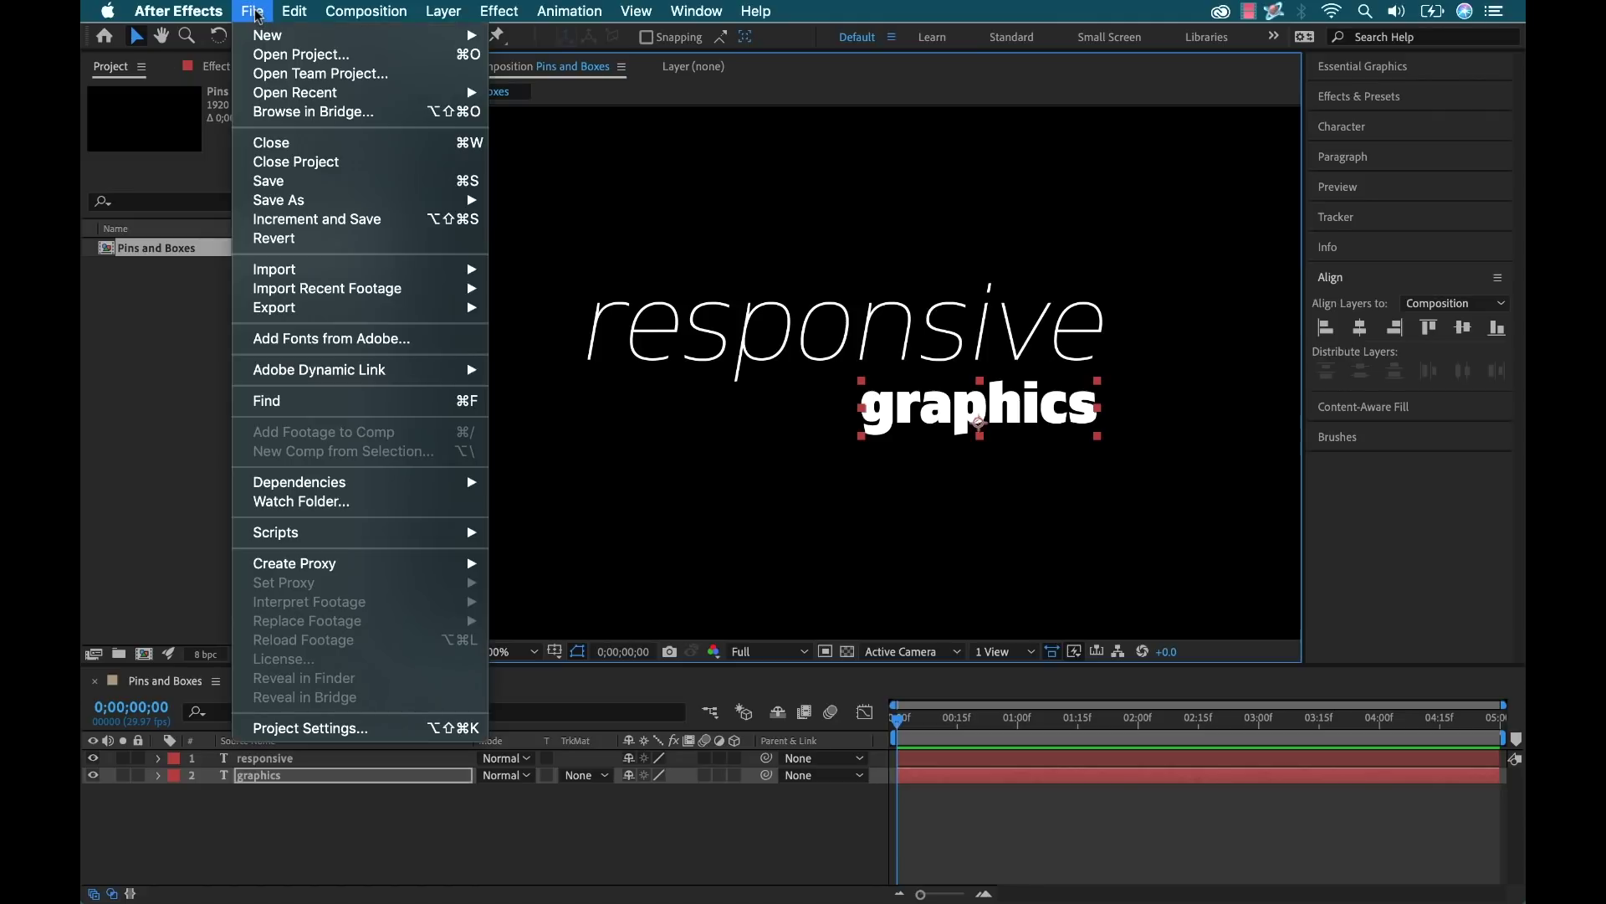
mouse_move(415, 536)
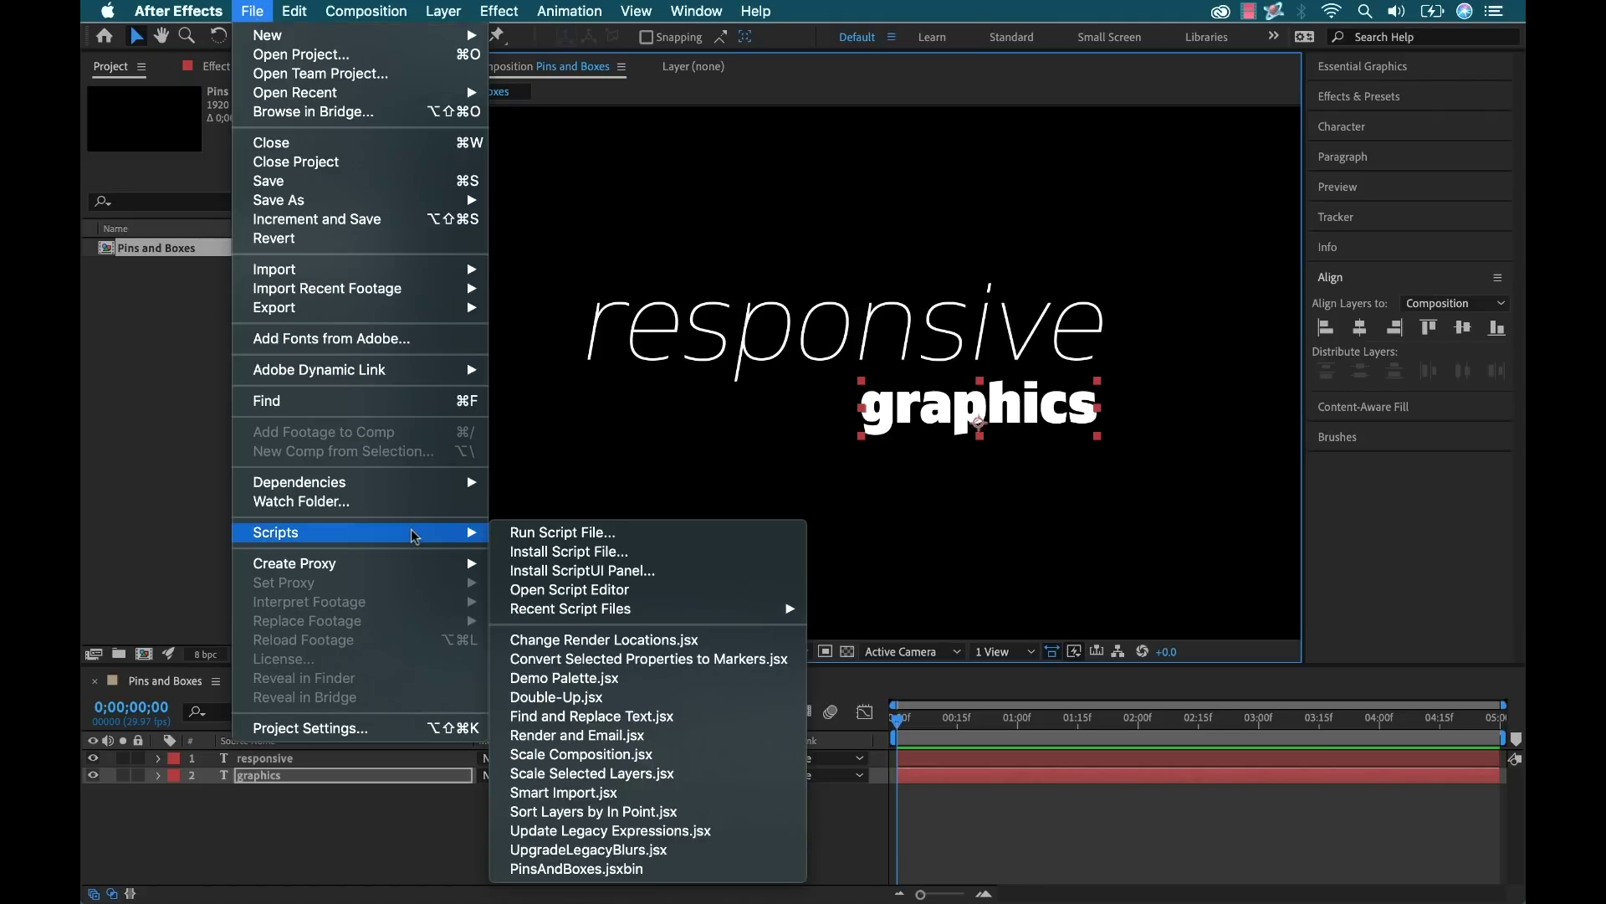
left_click(583, 870)
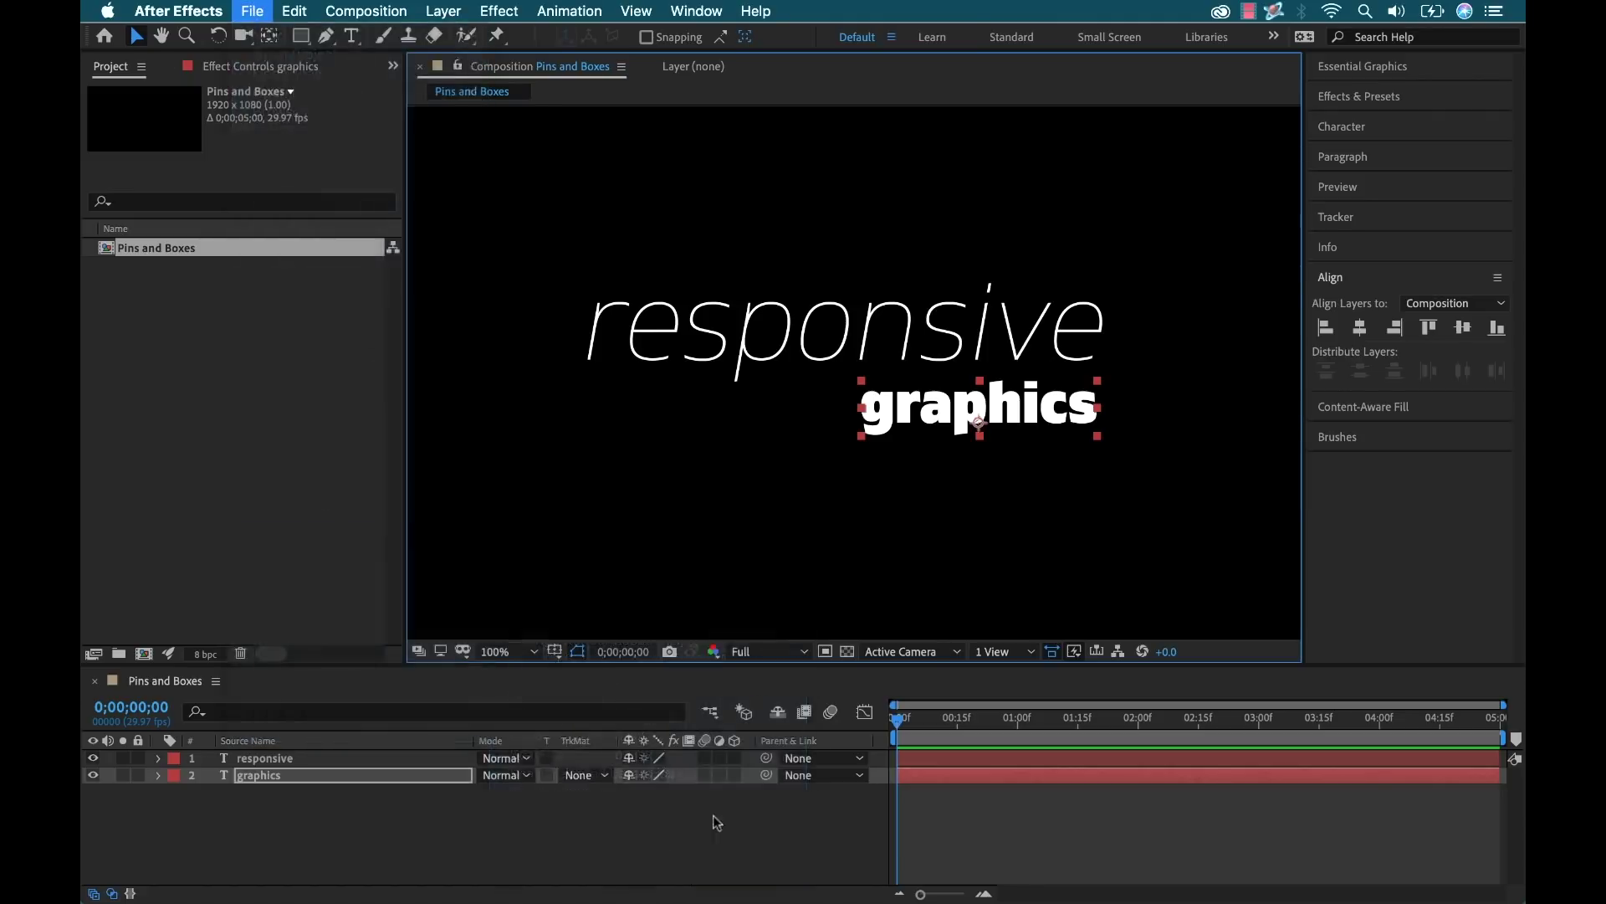
left_click_drag(848, 376, 439, 369)
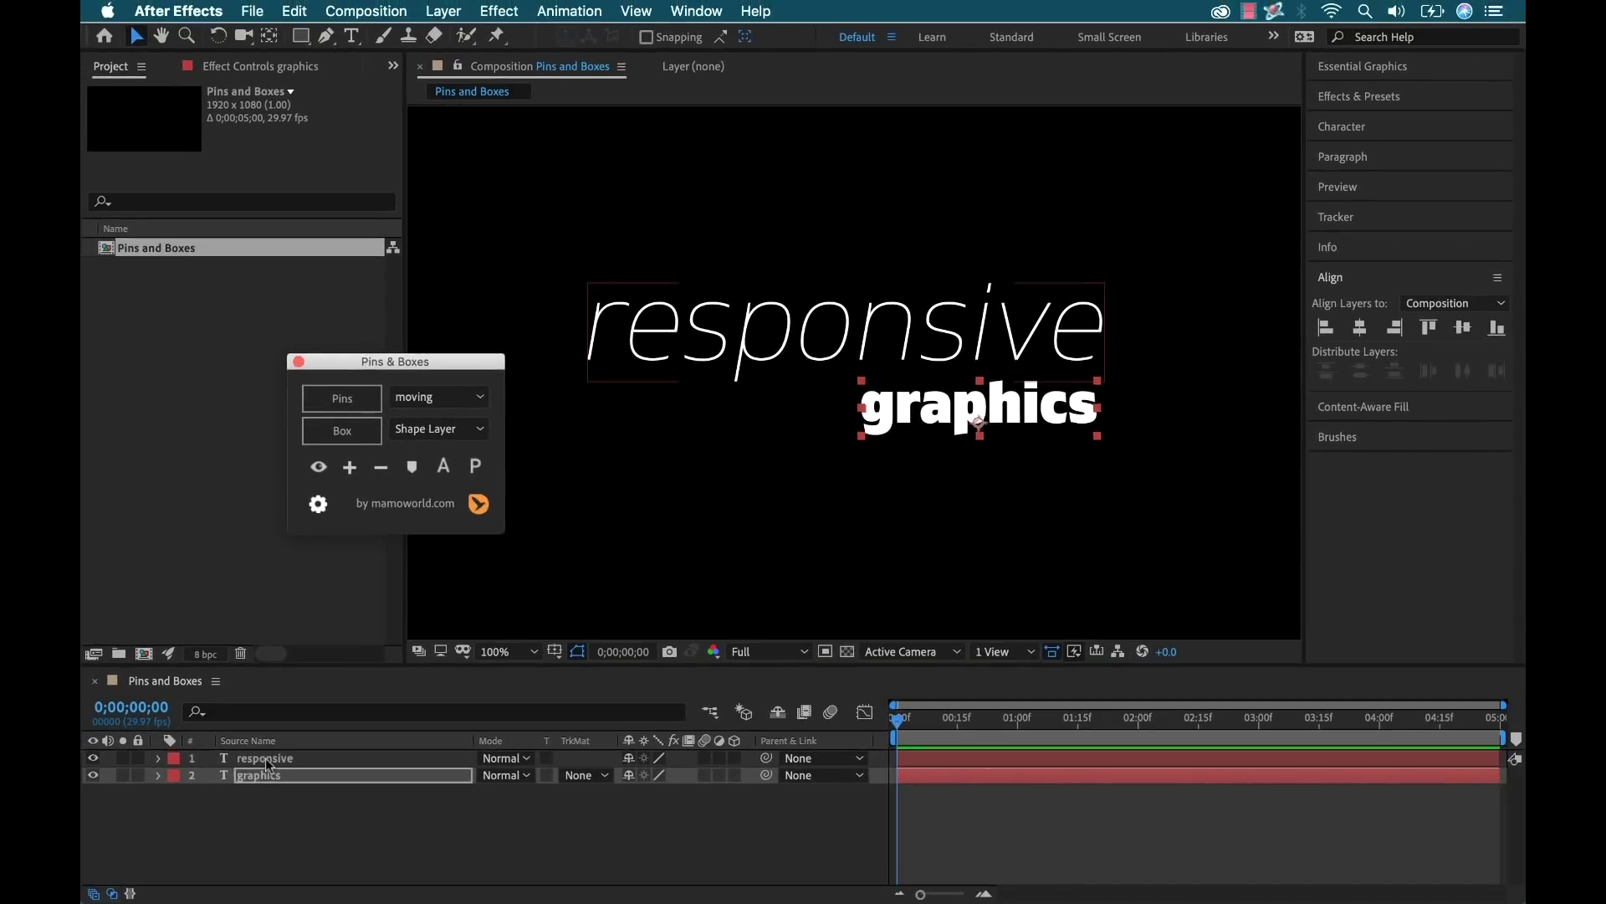
Create moving pins on the responsive layer at its four corners and at its top and bottom centres.
left_click(266, 758)
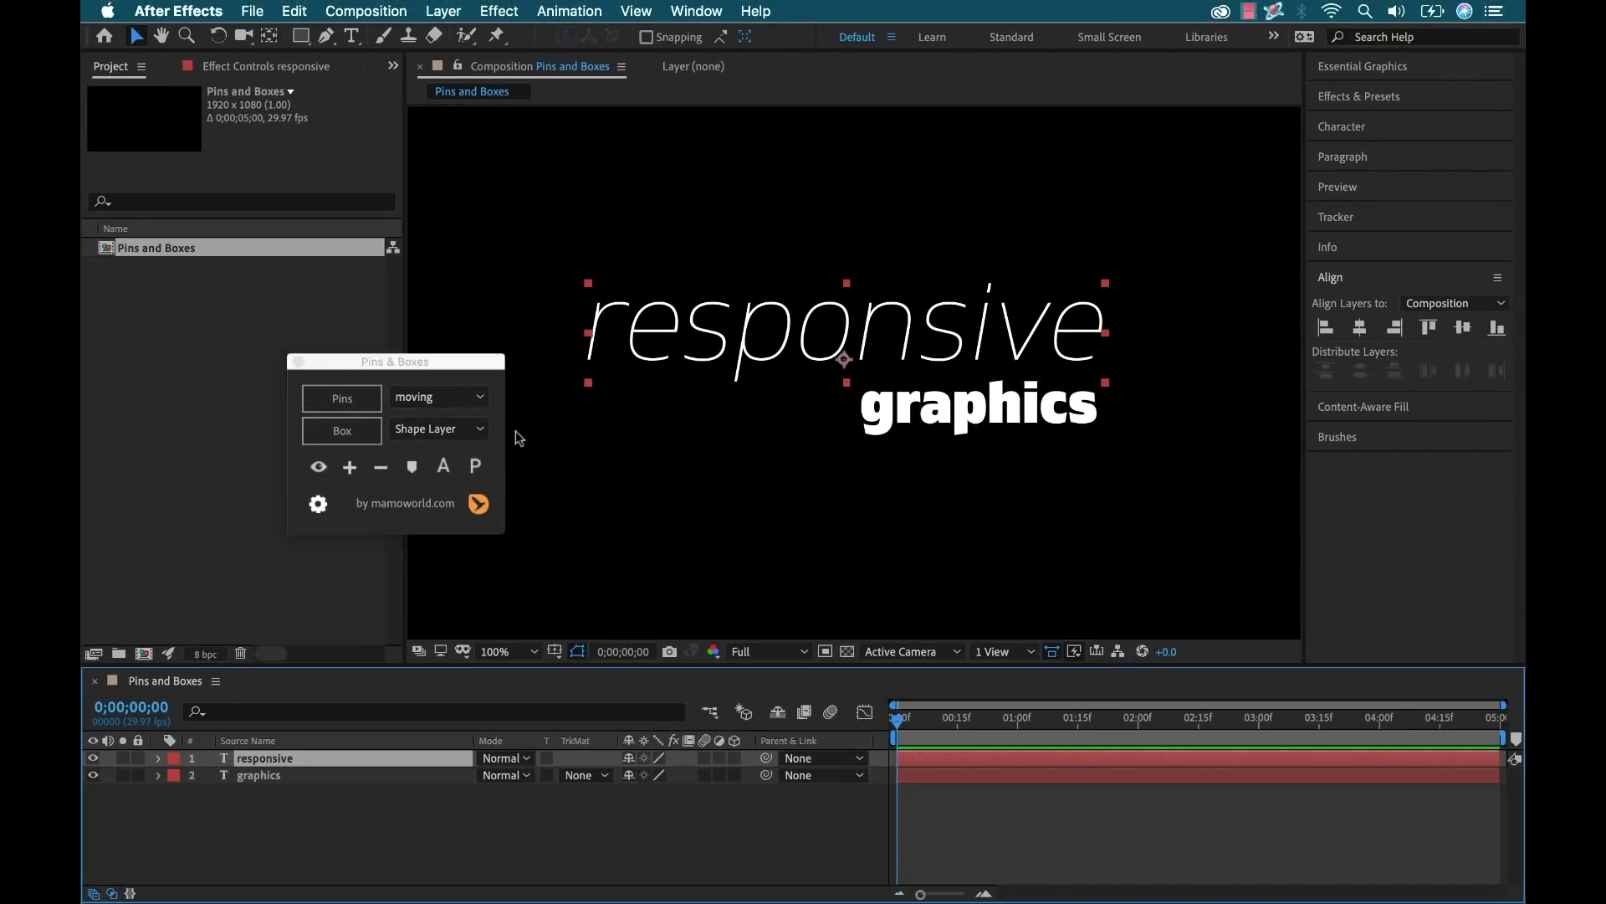
left_click(339, 397)
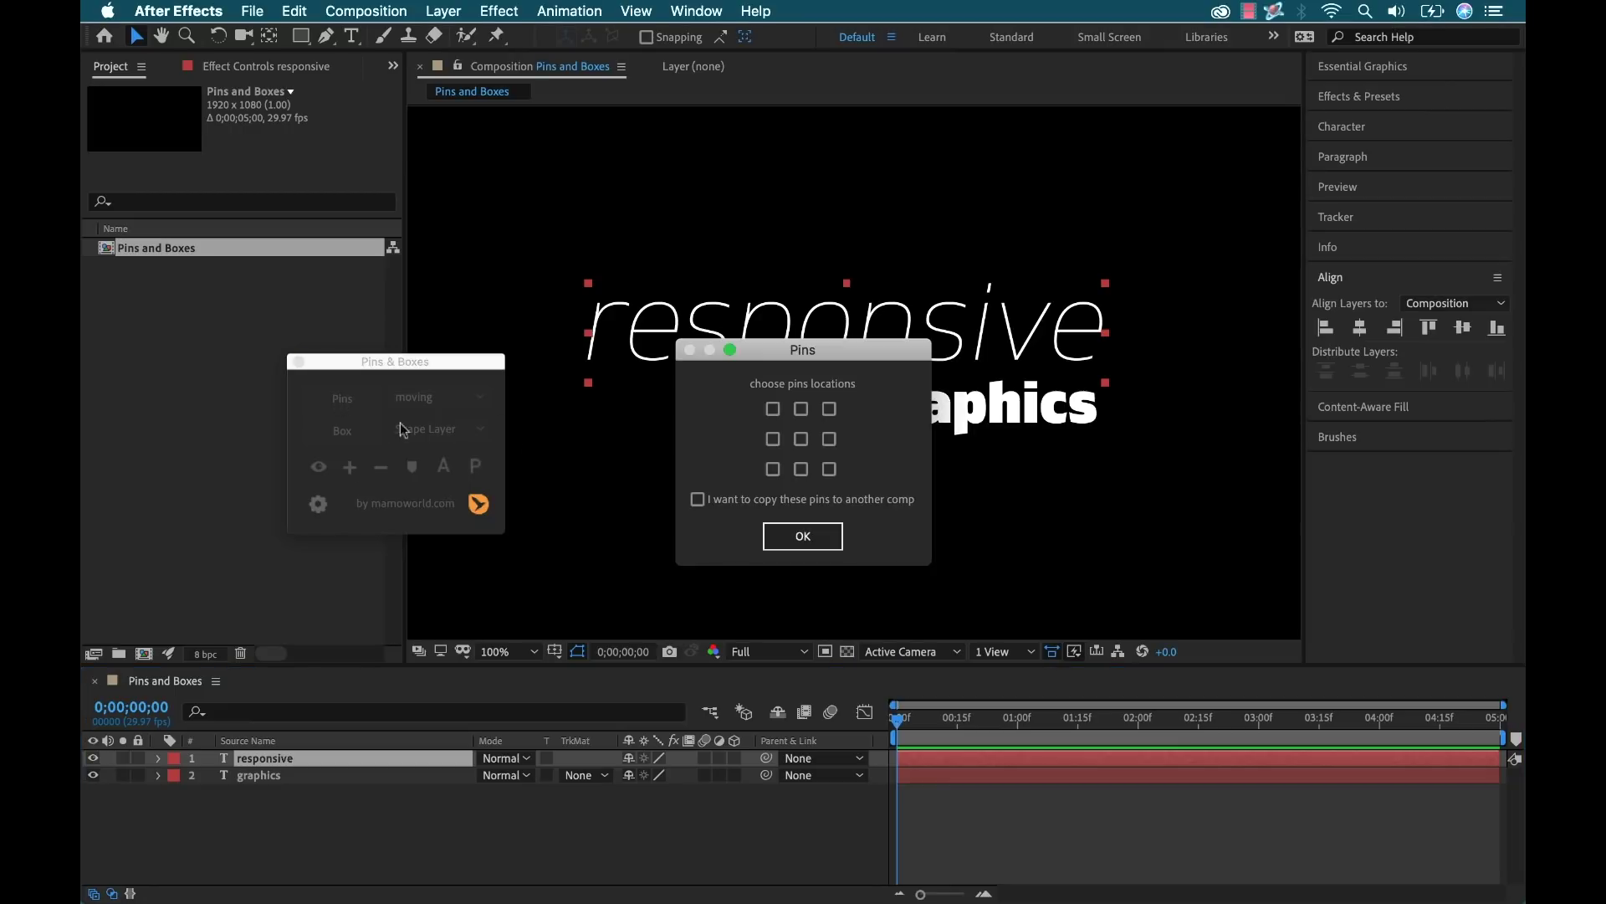
left_click_drag(832, 357, 1019, 506)
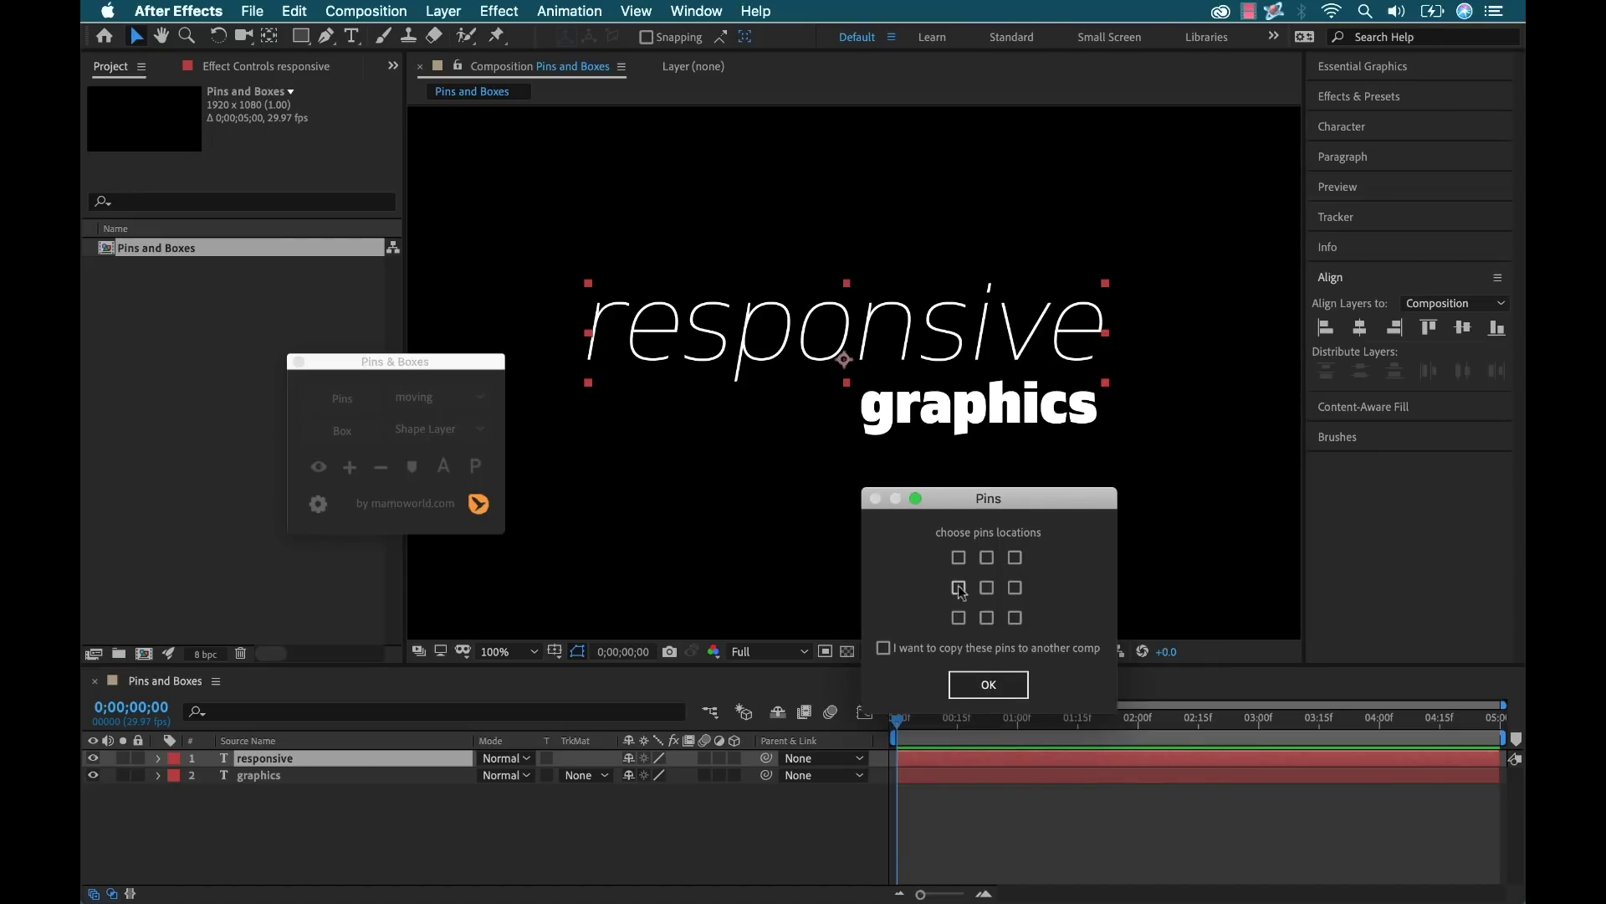
left_click(979, 684)
left_click(352, 407)
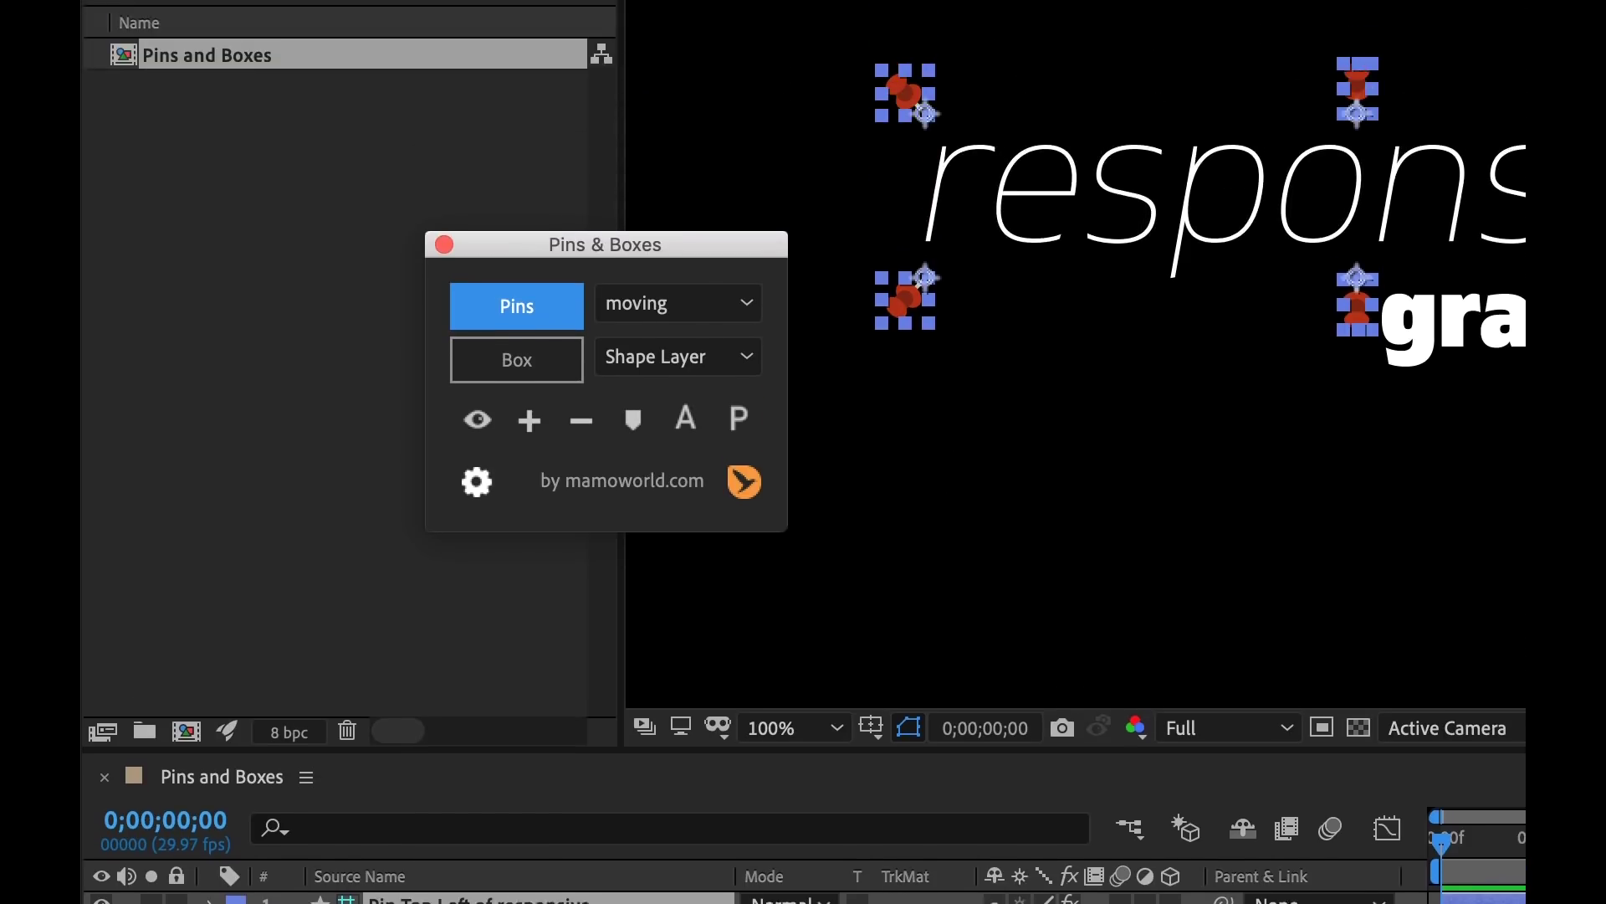
Try enlarging the top-left pin of responsive to a scale of 274% and undo the change.
left_click(334, 75)
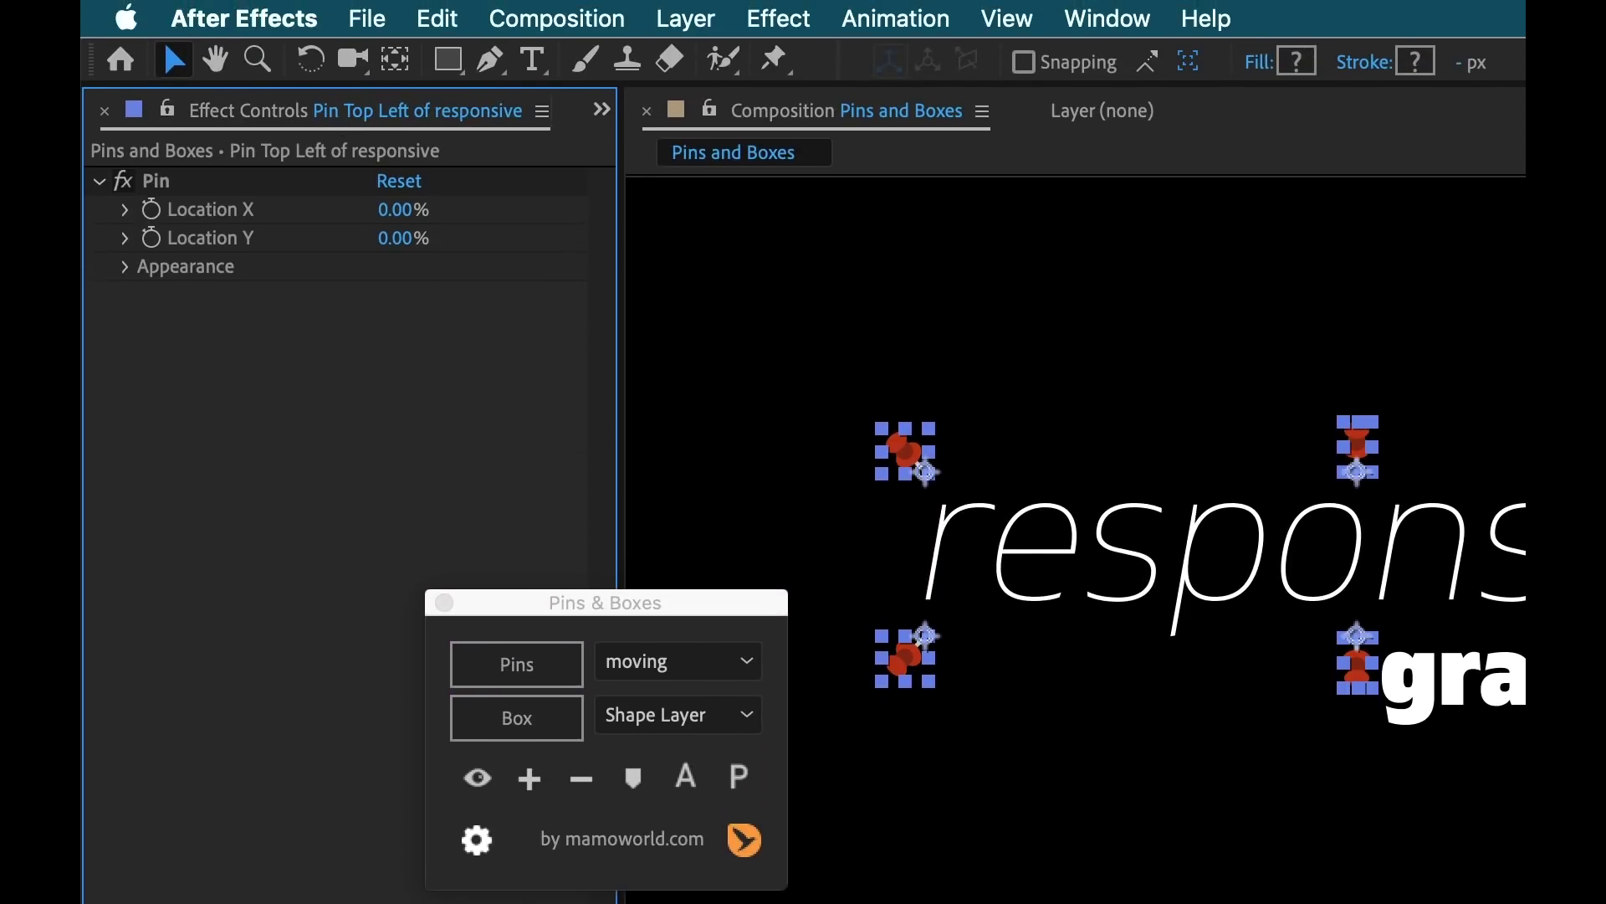
left_click(157, 181)
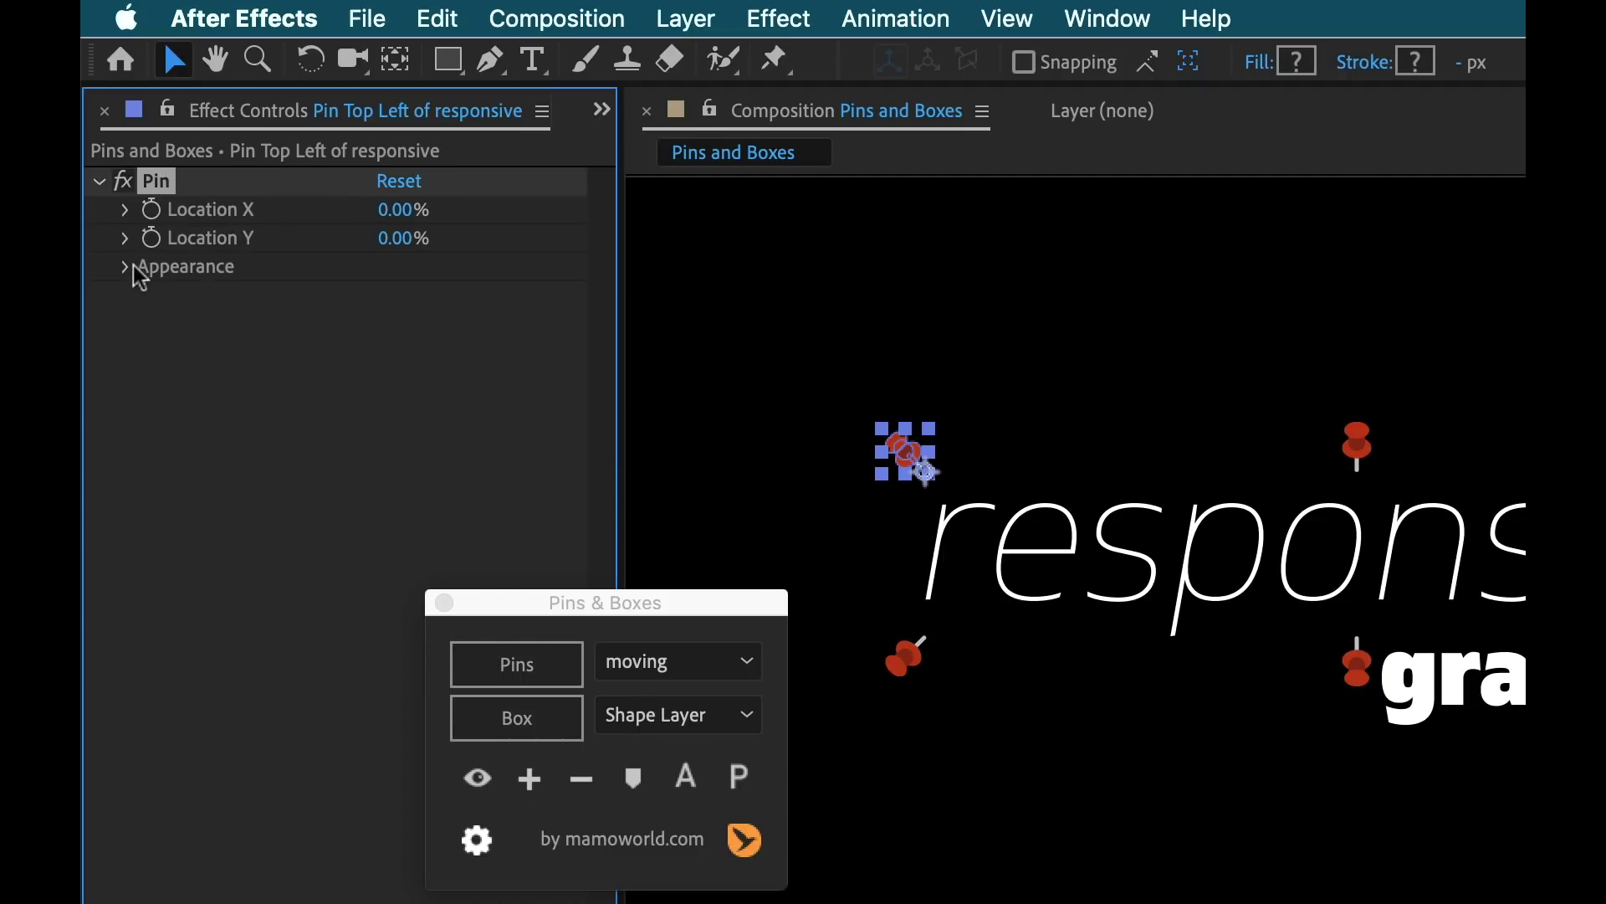
left_click_drag(403, 390, 692, 387)
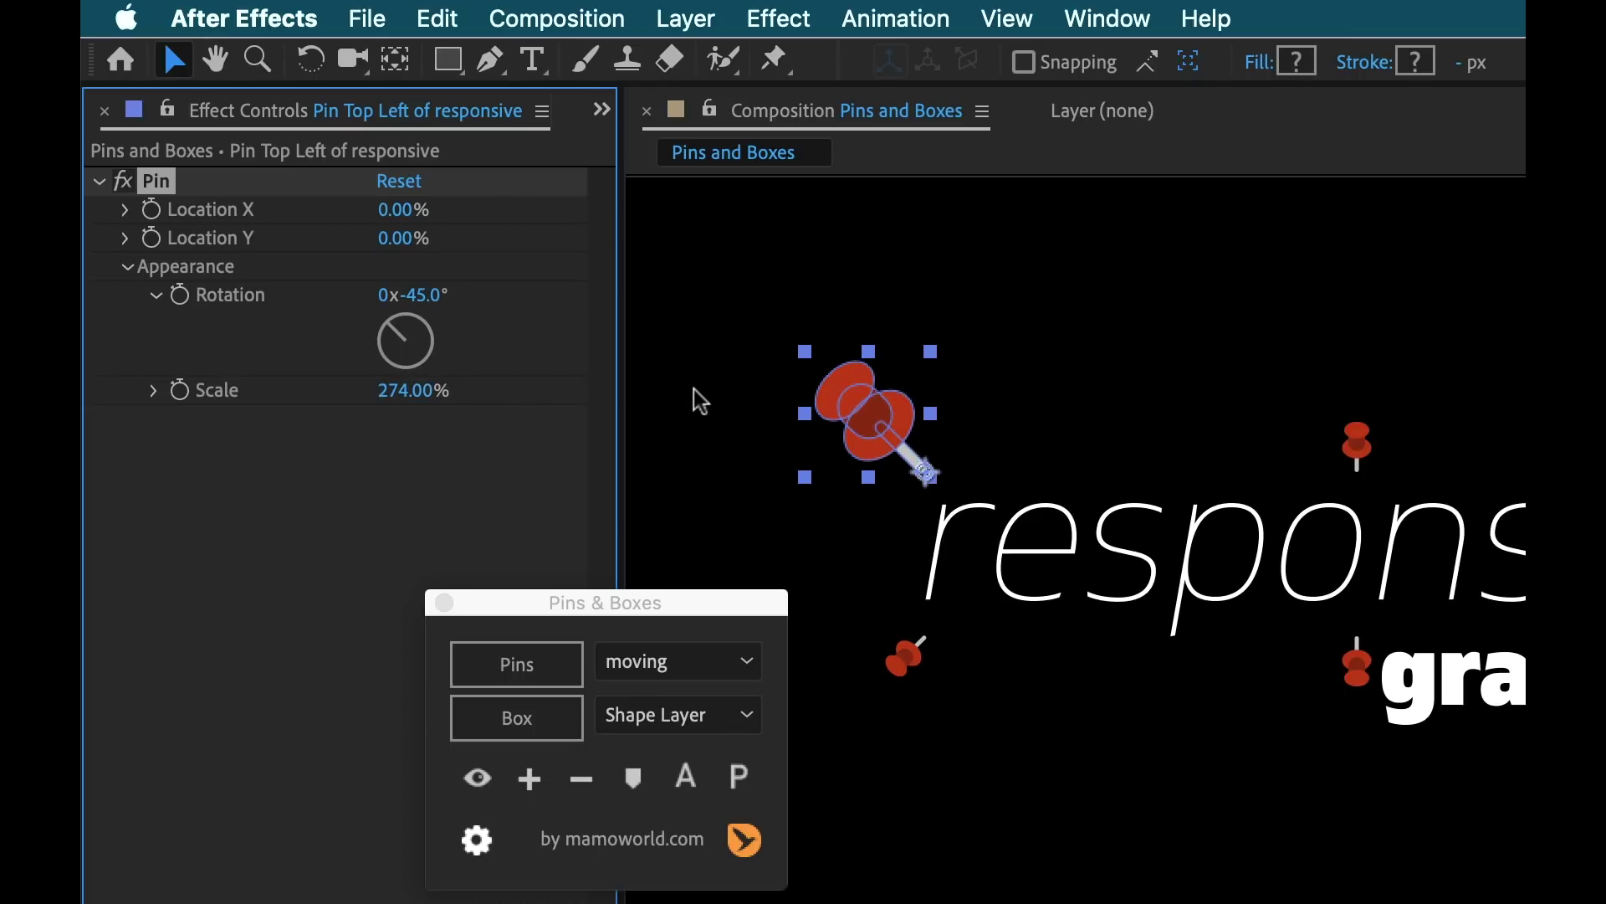
key("super+z")
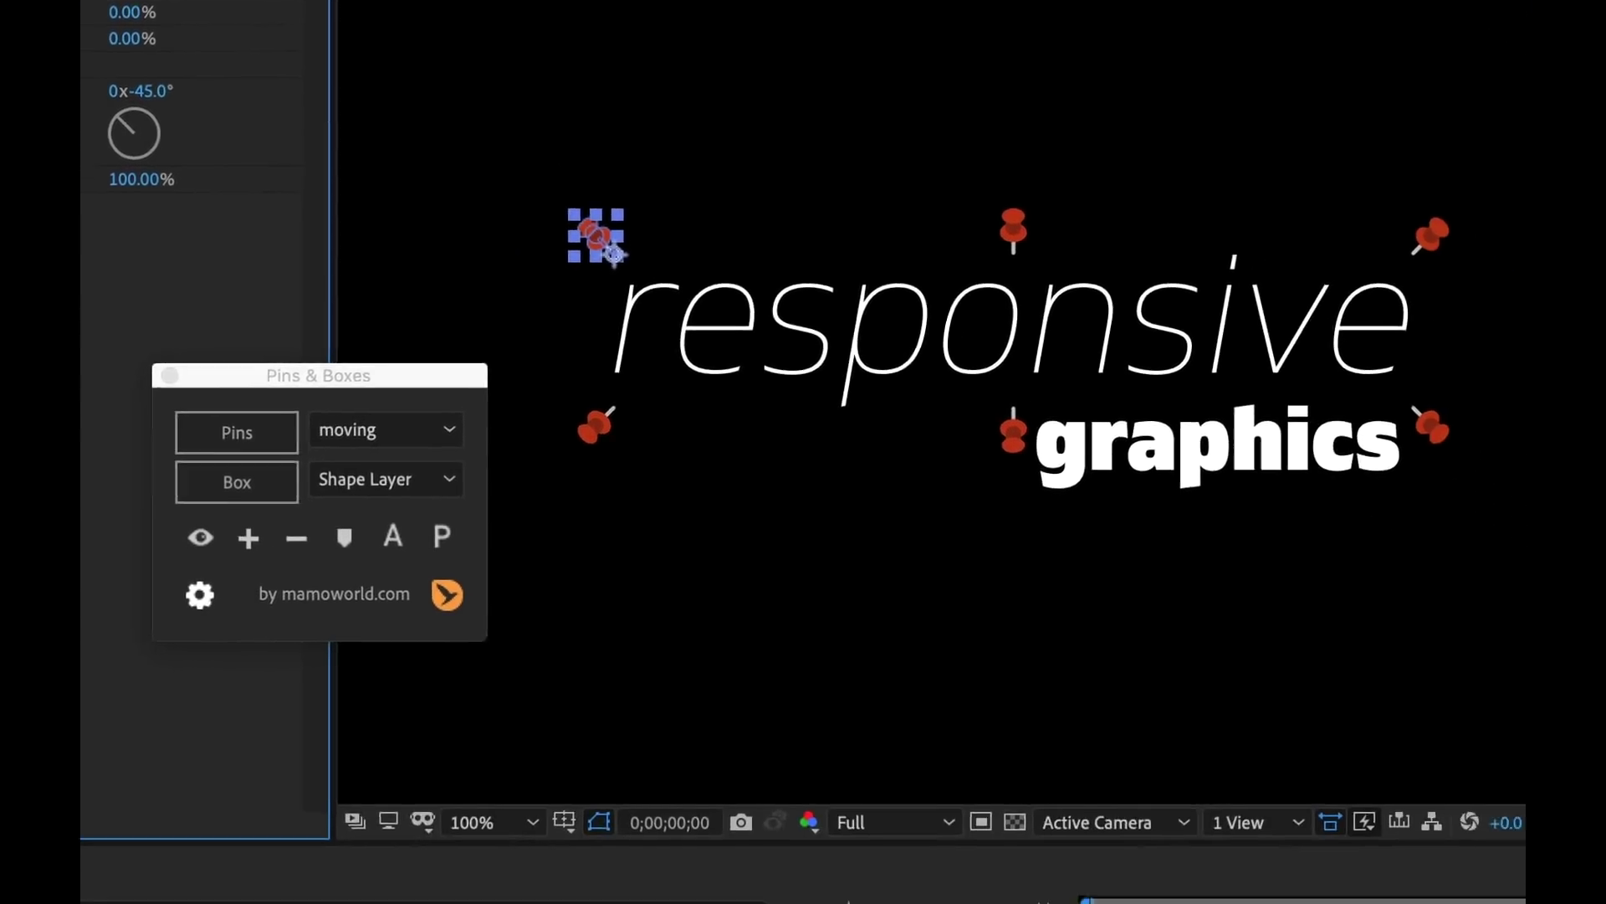
Hide the pins and the shy layers, and make both visible again.
left_click(195, 532)
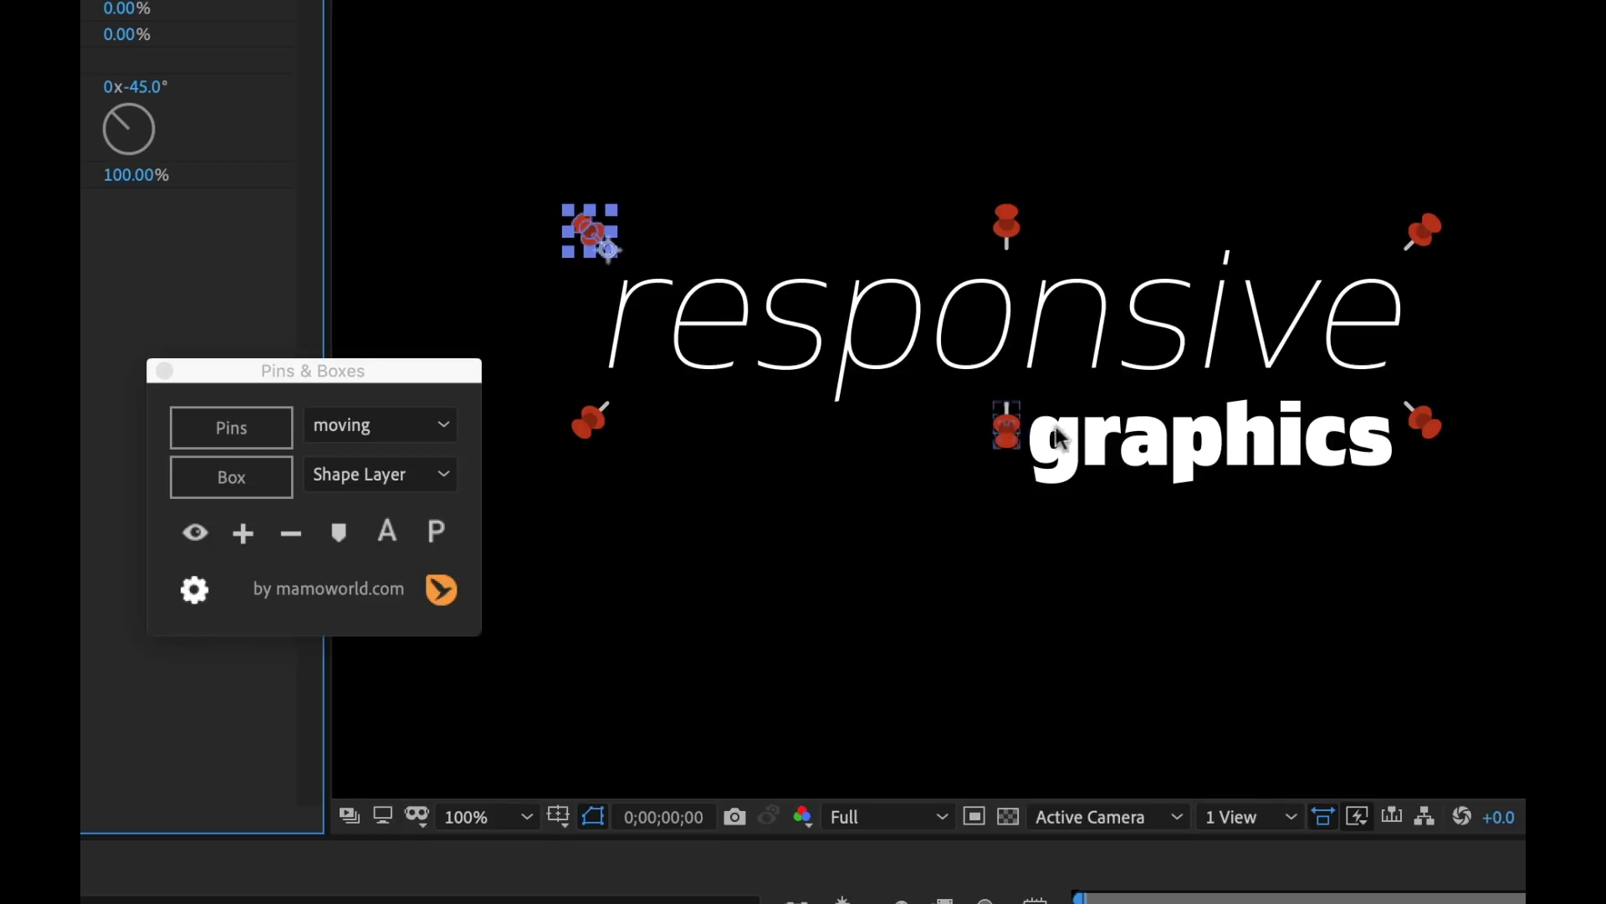
left_click(194, 536)
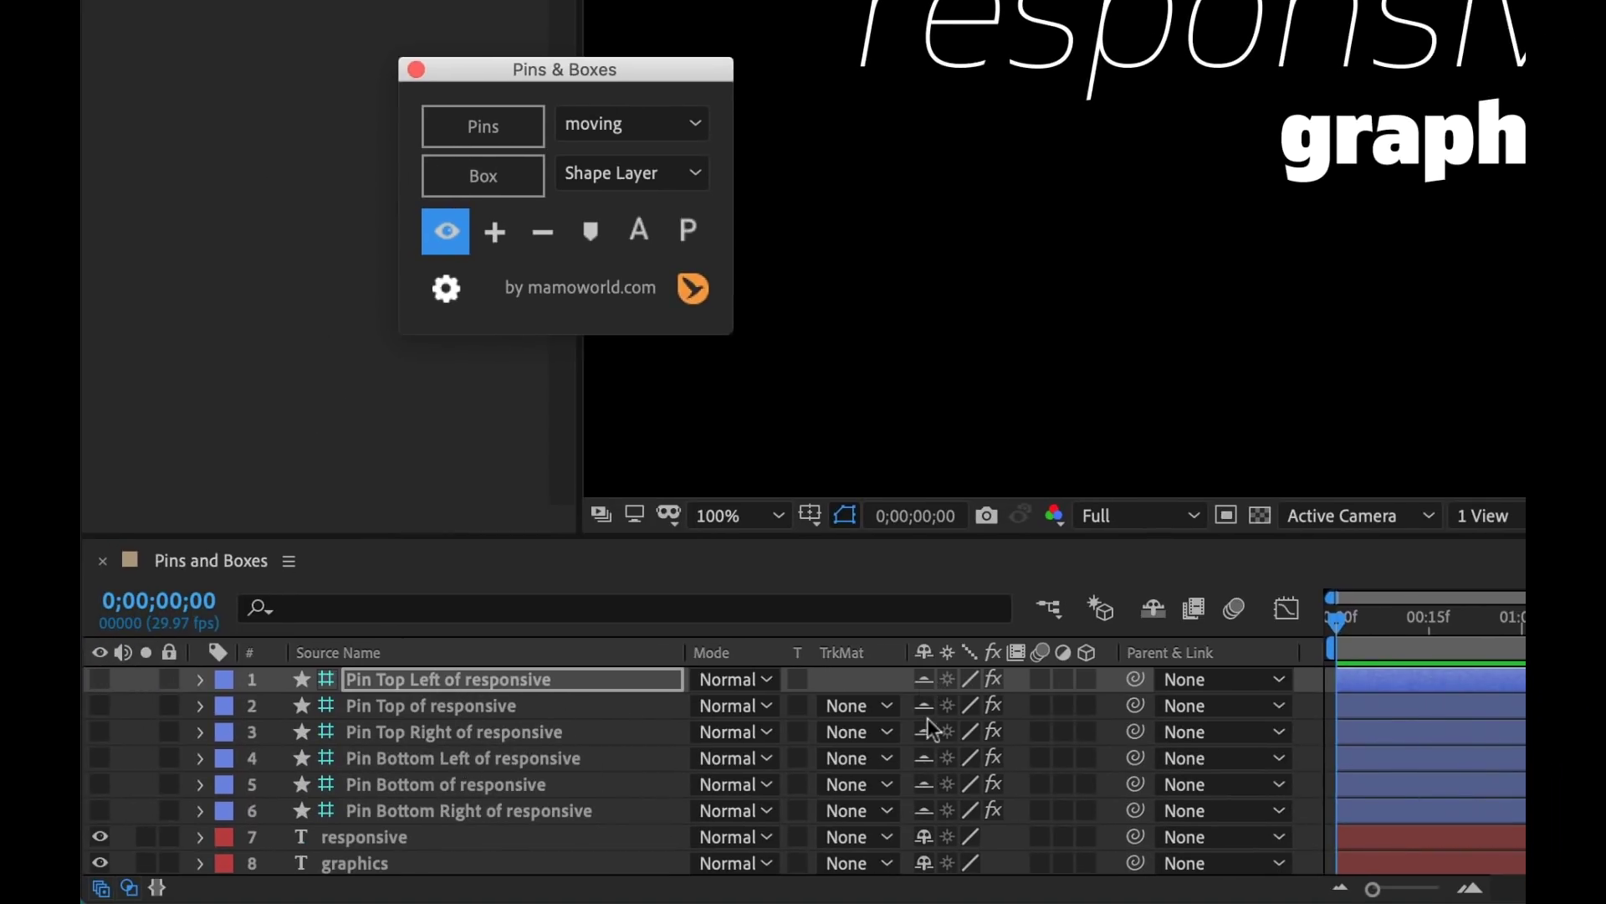
left_click(1155, 610)
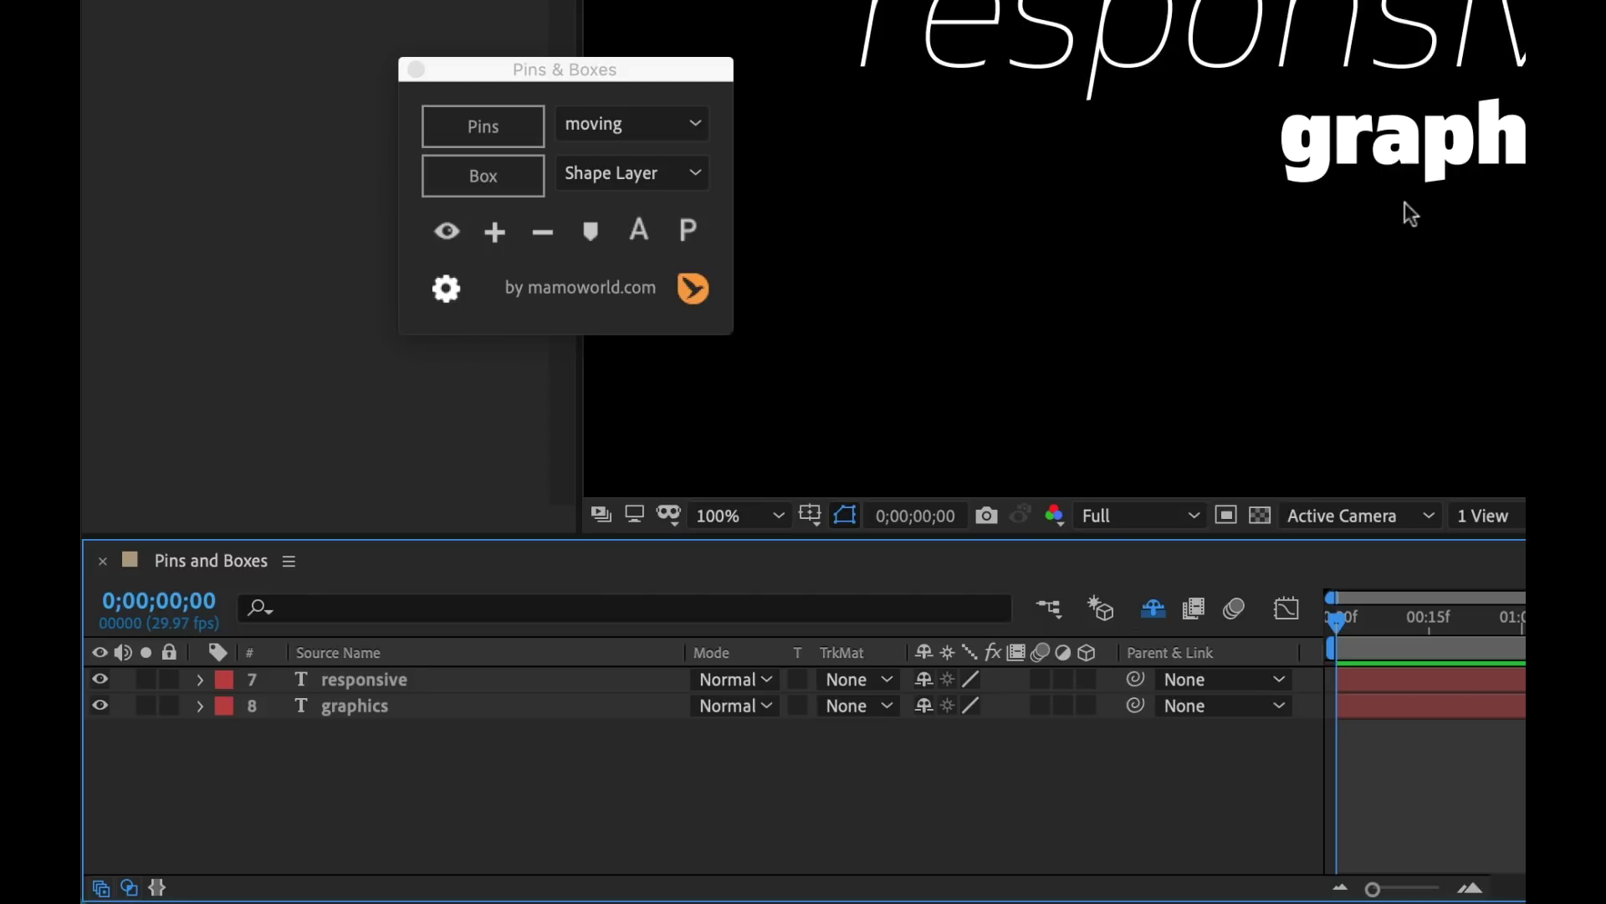
left_click(1153, 610)
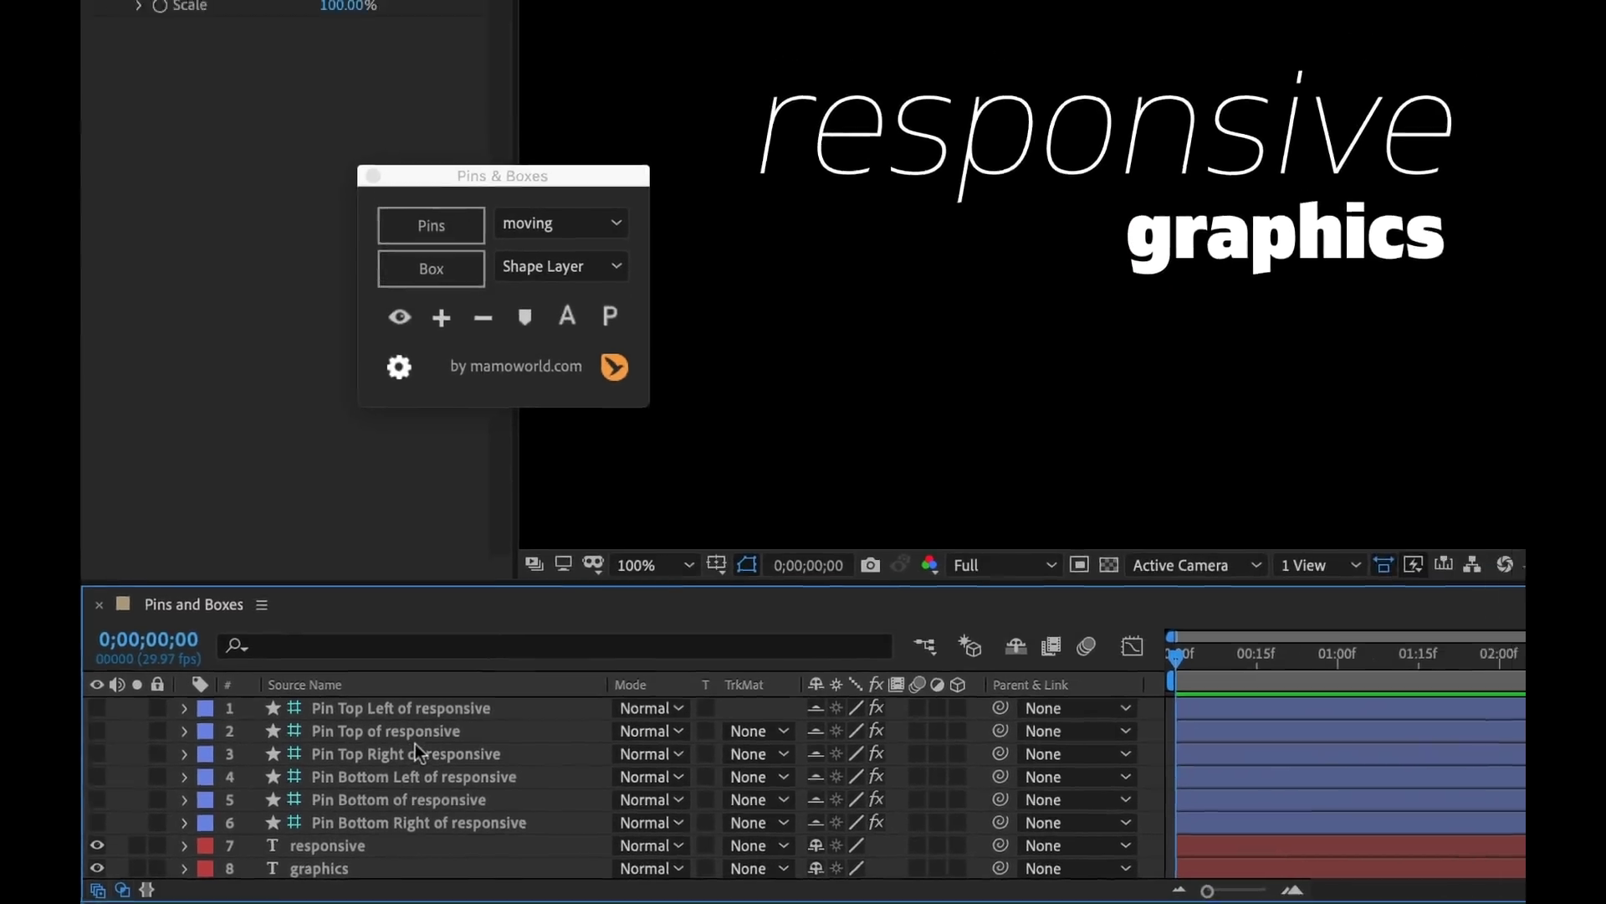
left_click(395, 324)
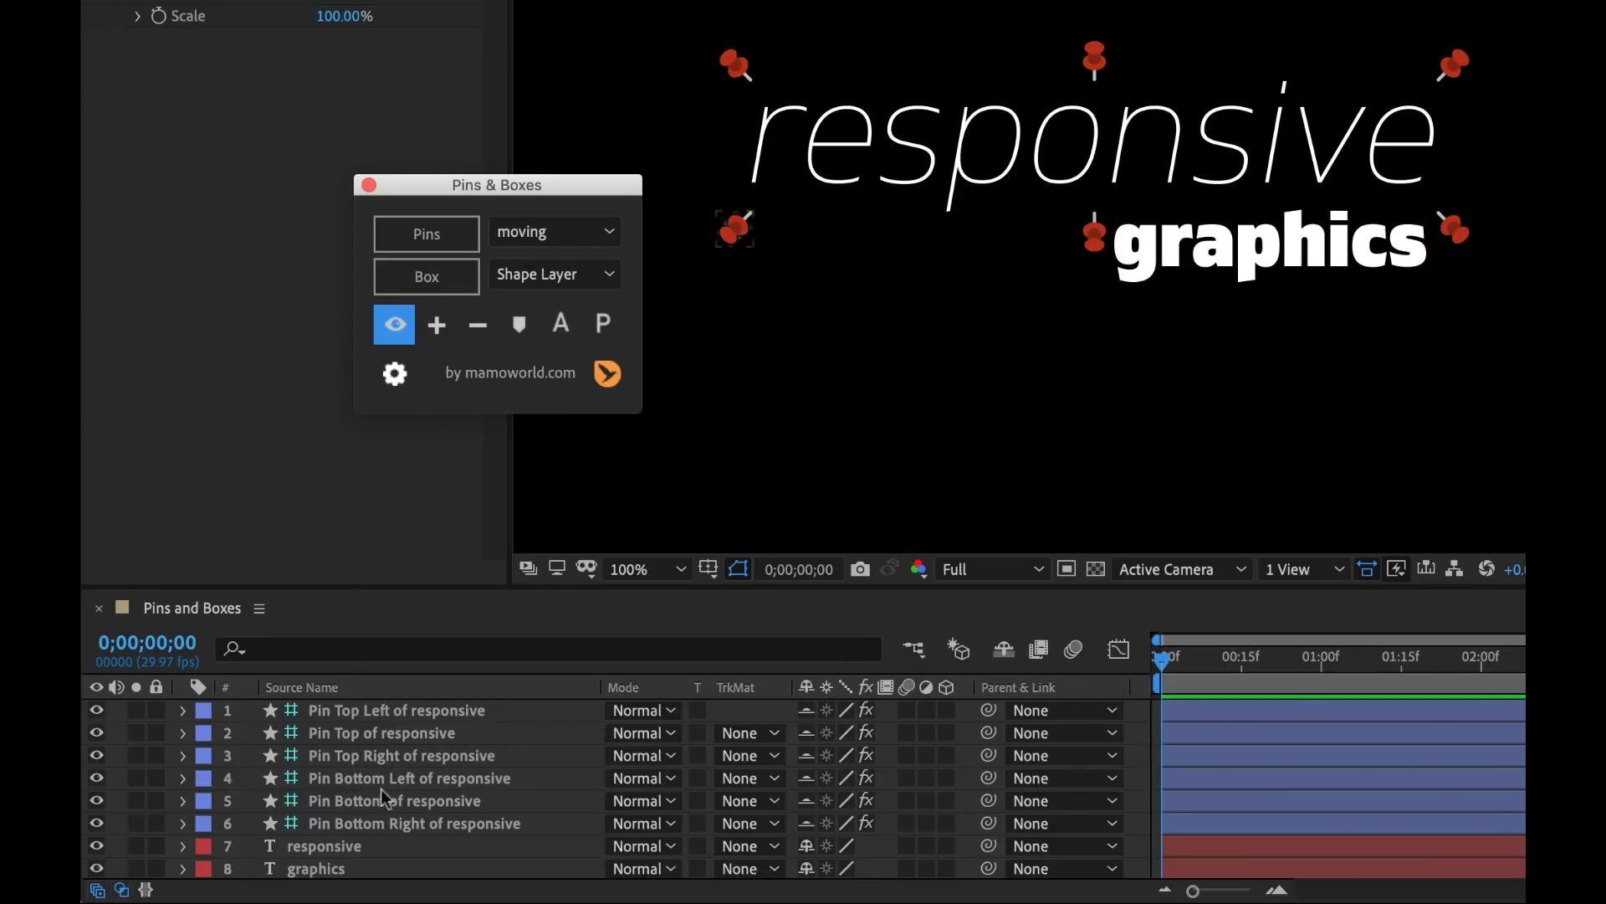
Parent the graphics layer to Pin Bottom Right of responsive and hide the pins.
left_click(318, 870)
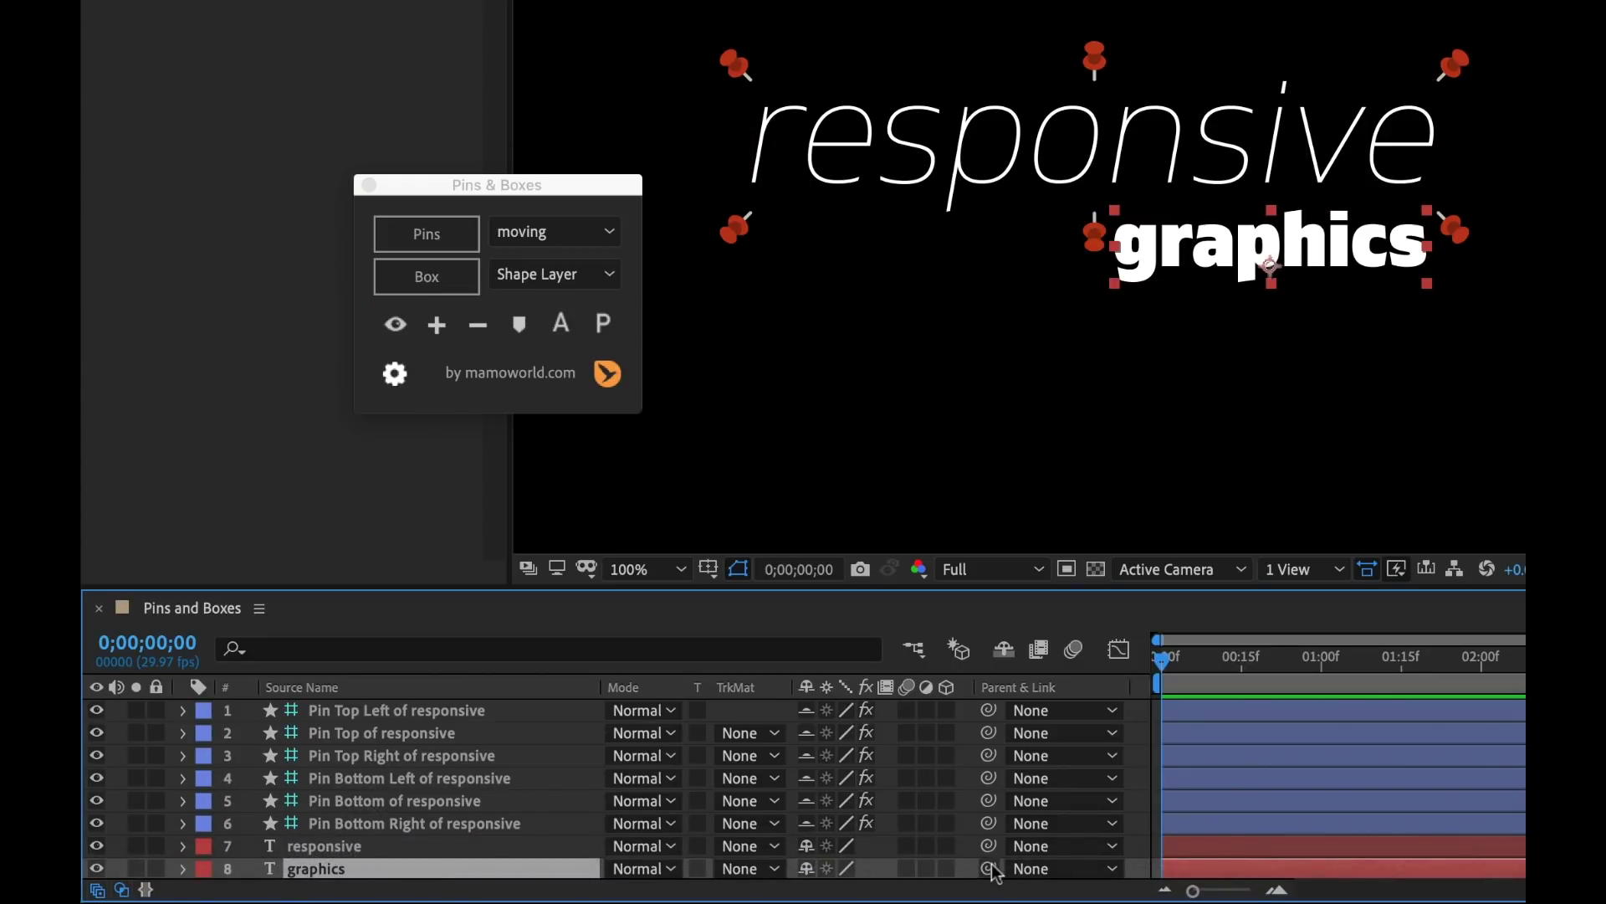
left_click_drag(988, 868, 449, 828)
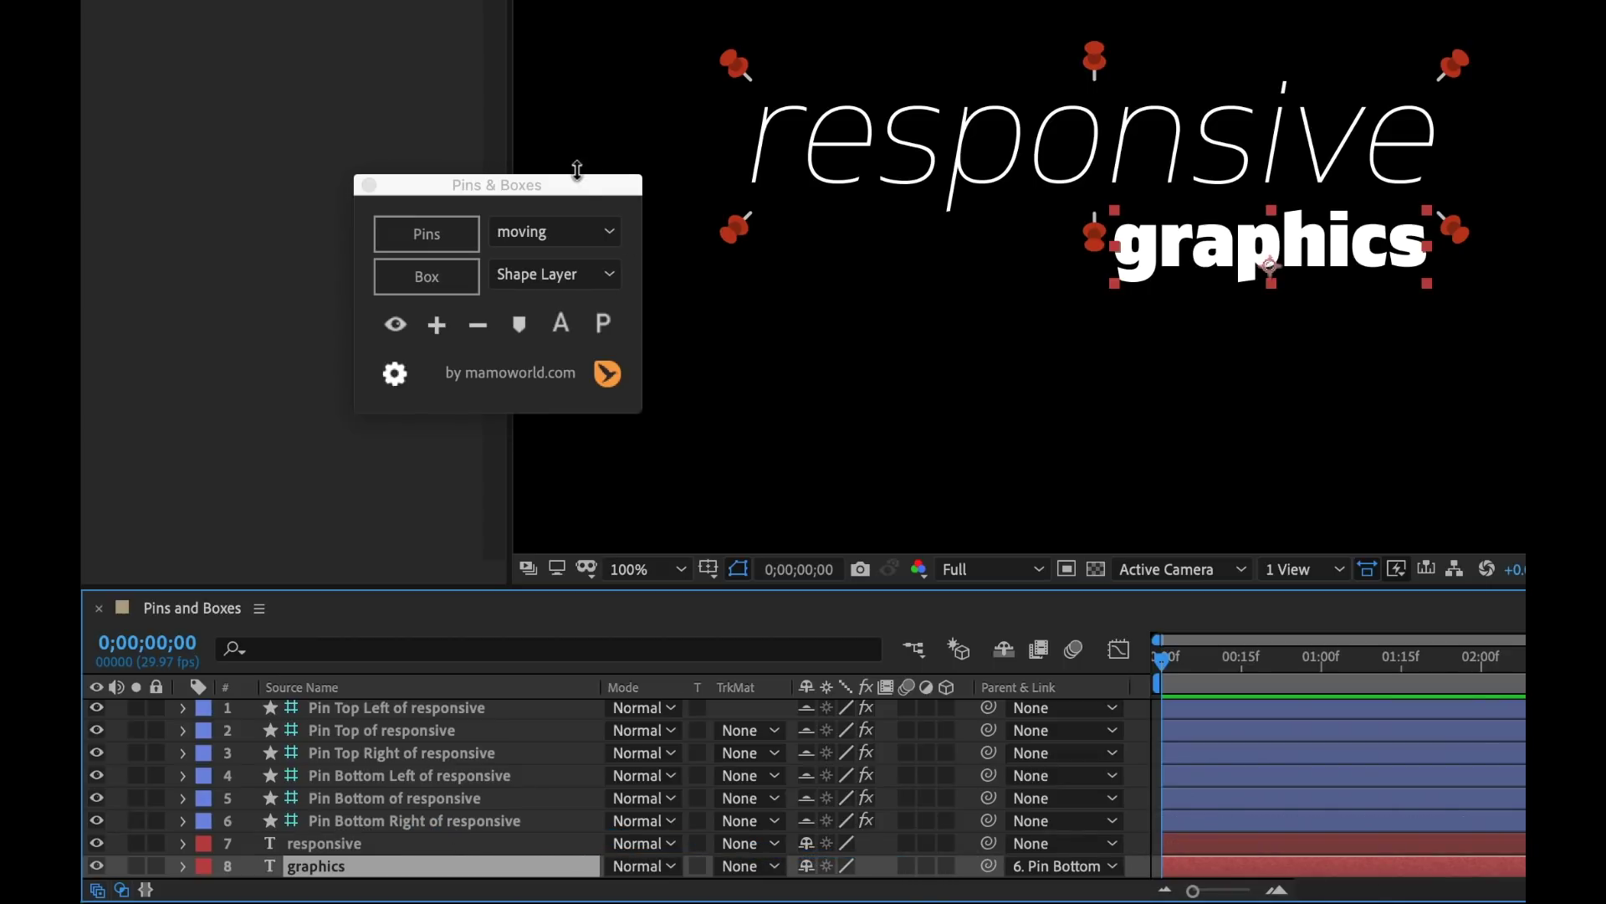
left_click_drag(574, 182, 477, 95)
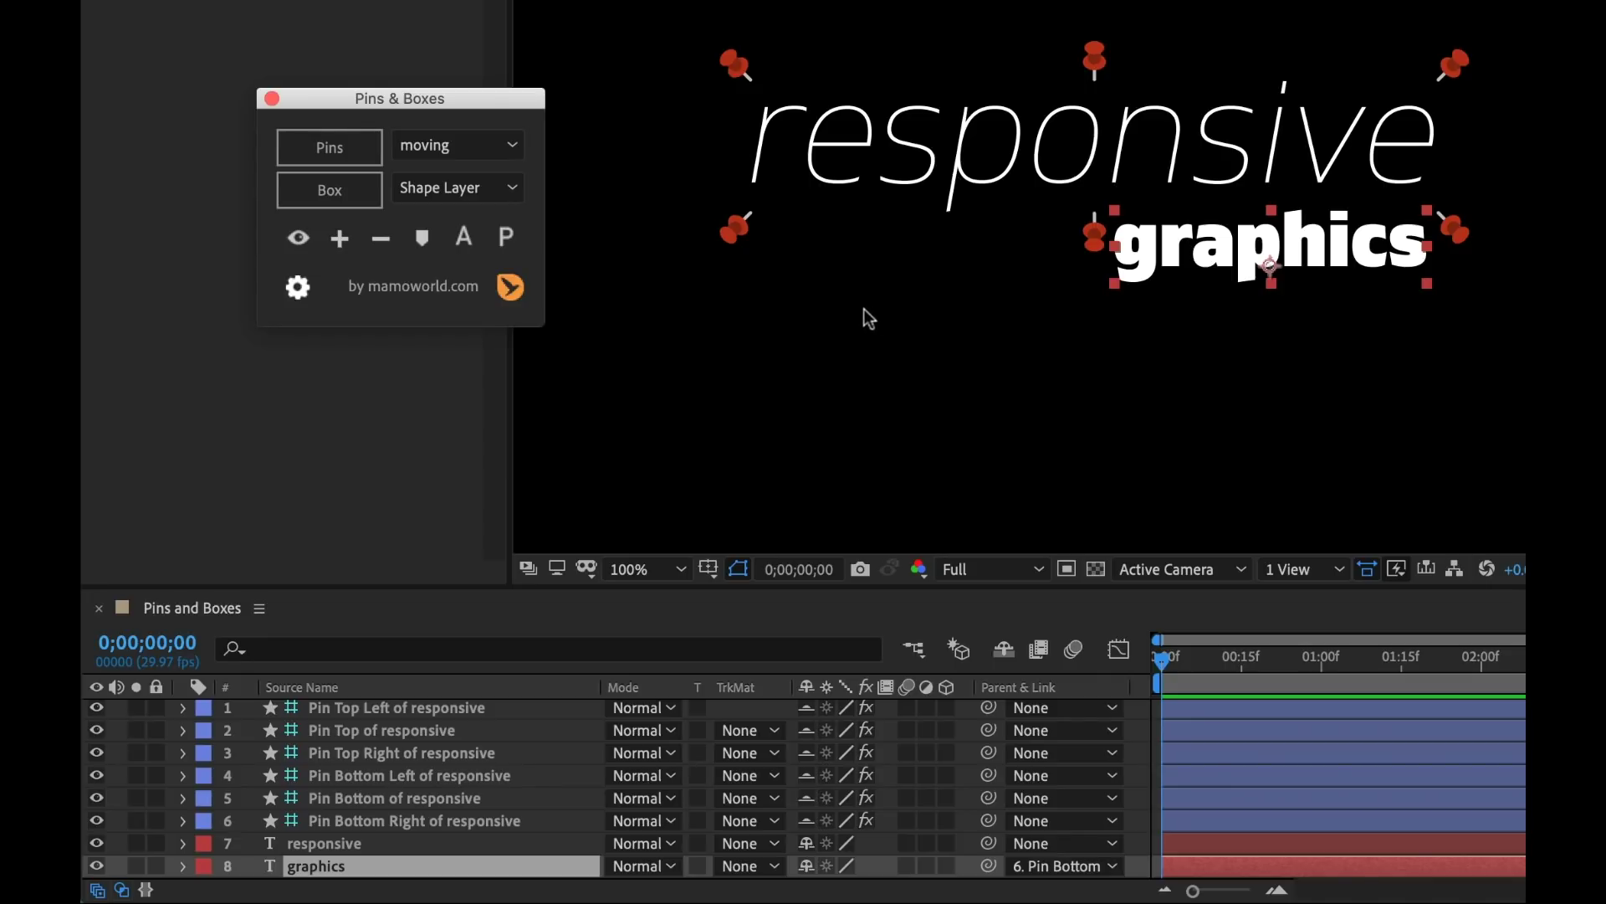
left_click(298, 237)
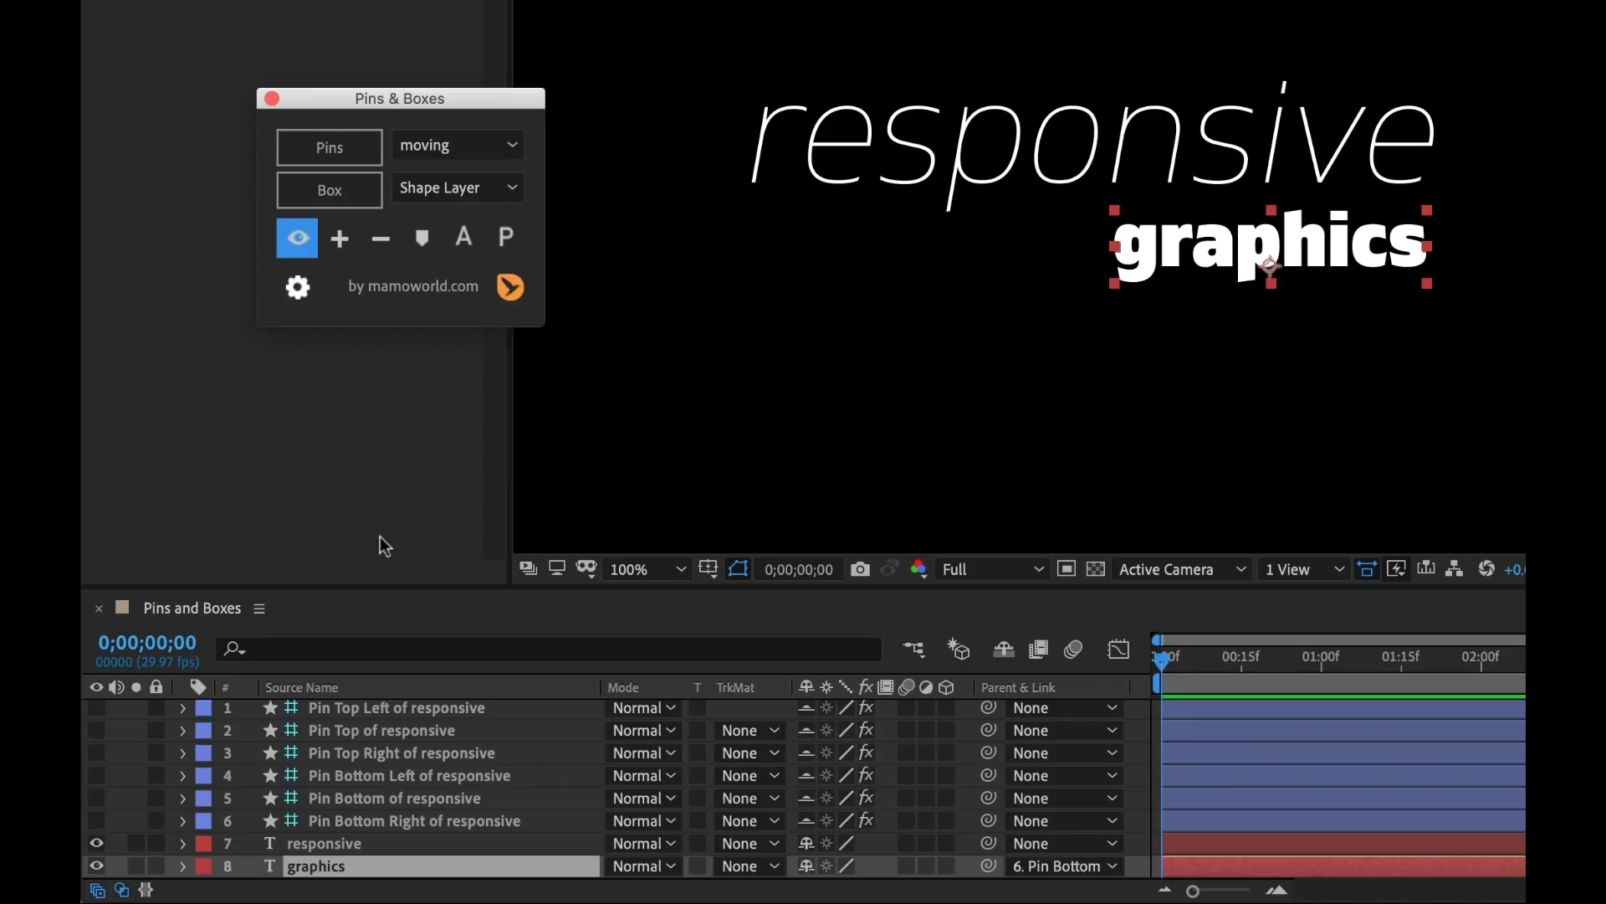
Set the font size of the responsive text to 274 px.
left_click(330, 841)
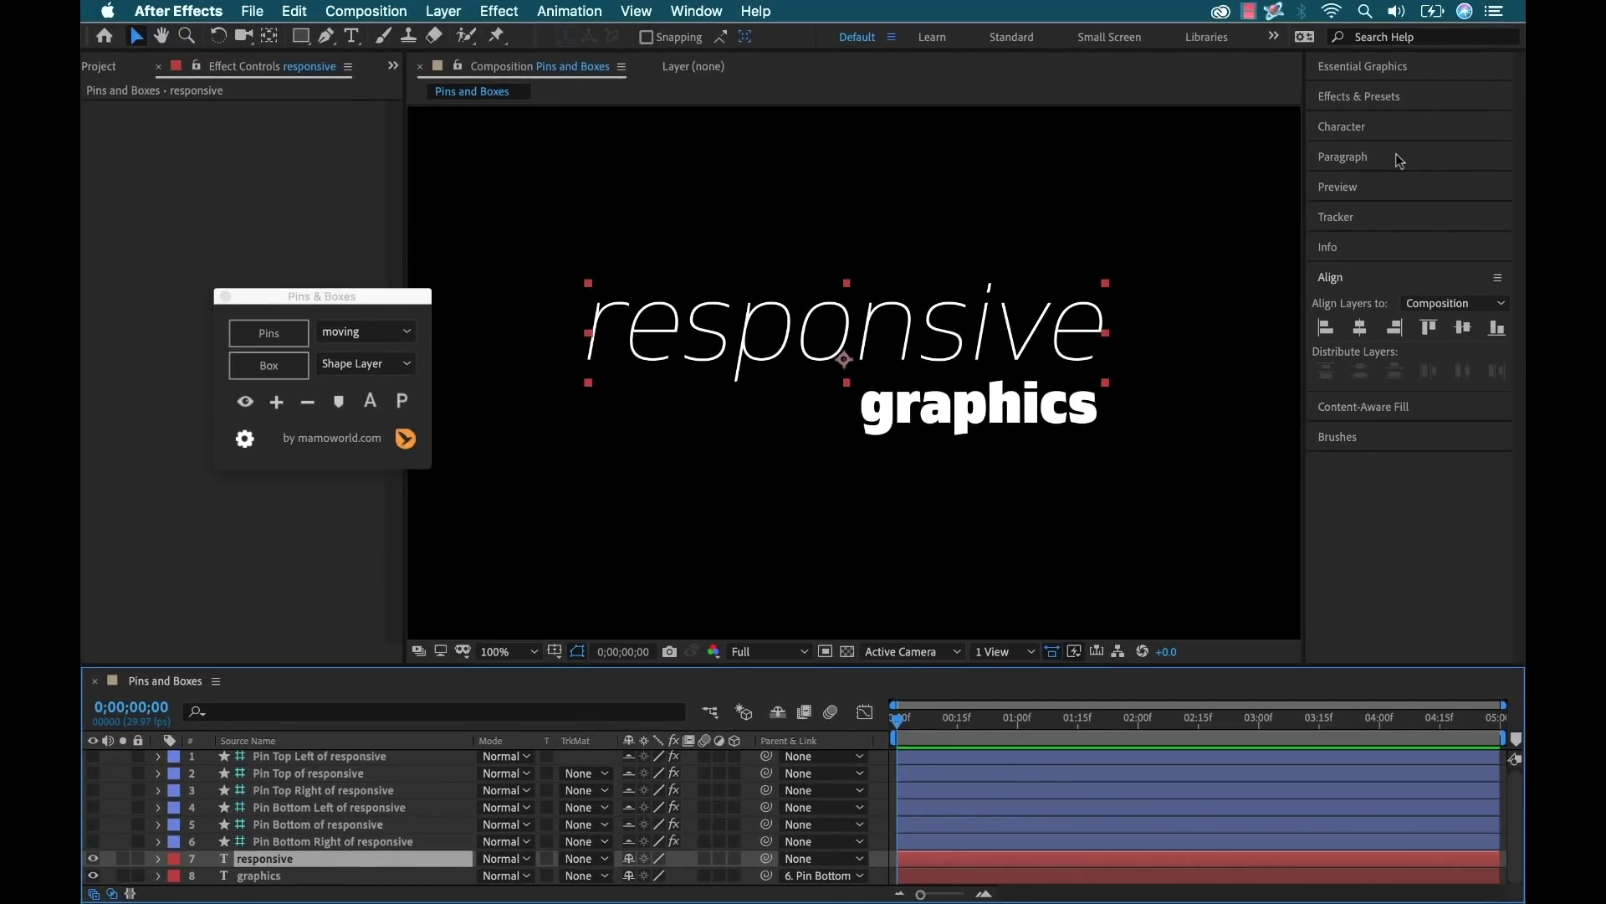
left_click(1356, 129)
left_click_drag(1339, 214, 1369, 187)
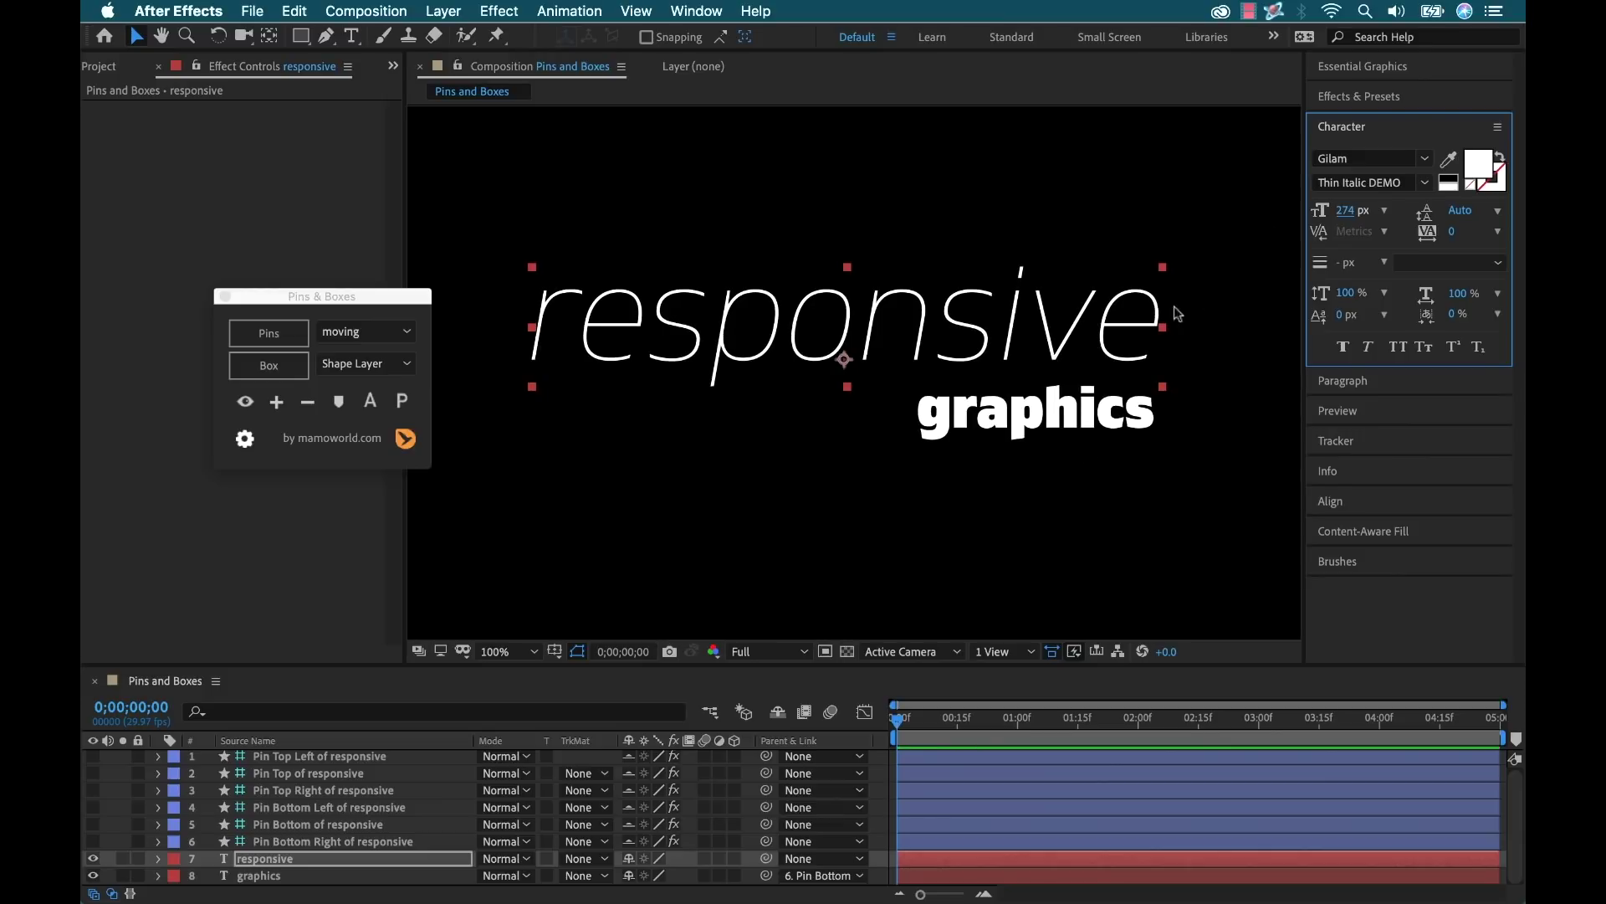
Try enlarging the graphics text to 232 px, undo the change and leave text editing with the graphics layer selected.
double_click(1045, 416)
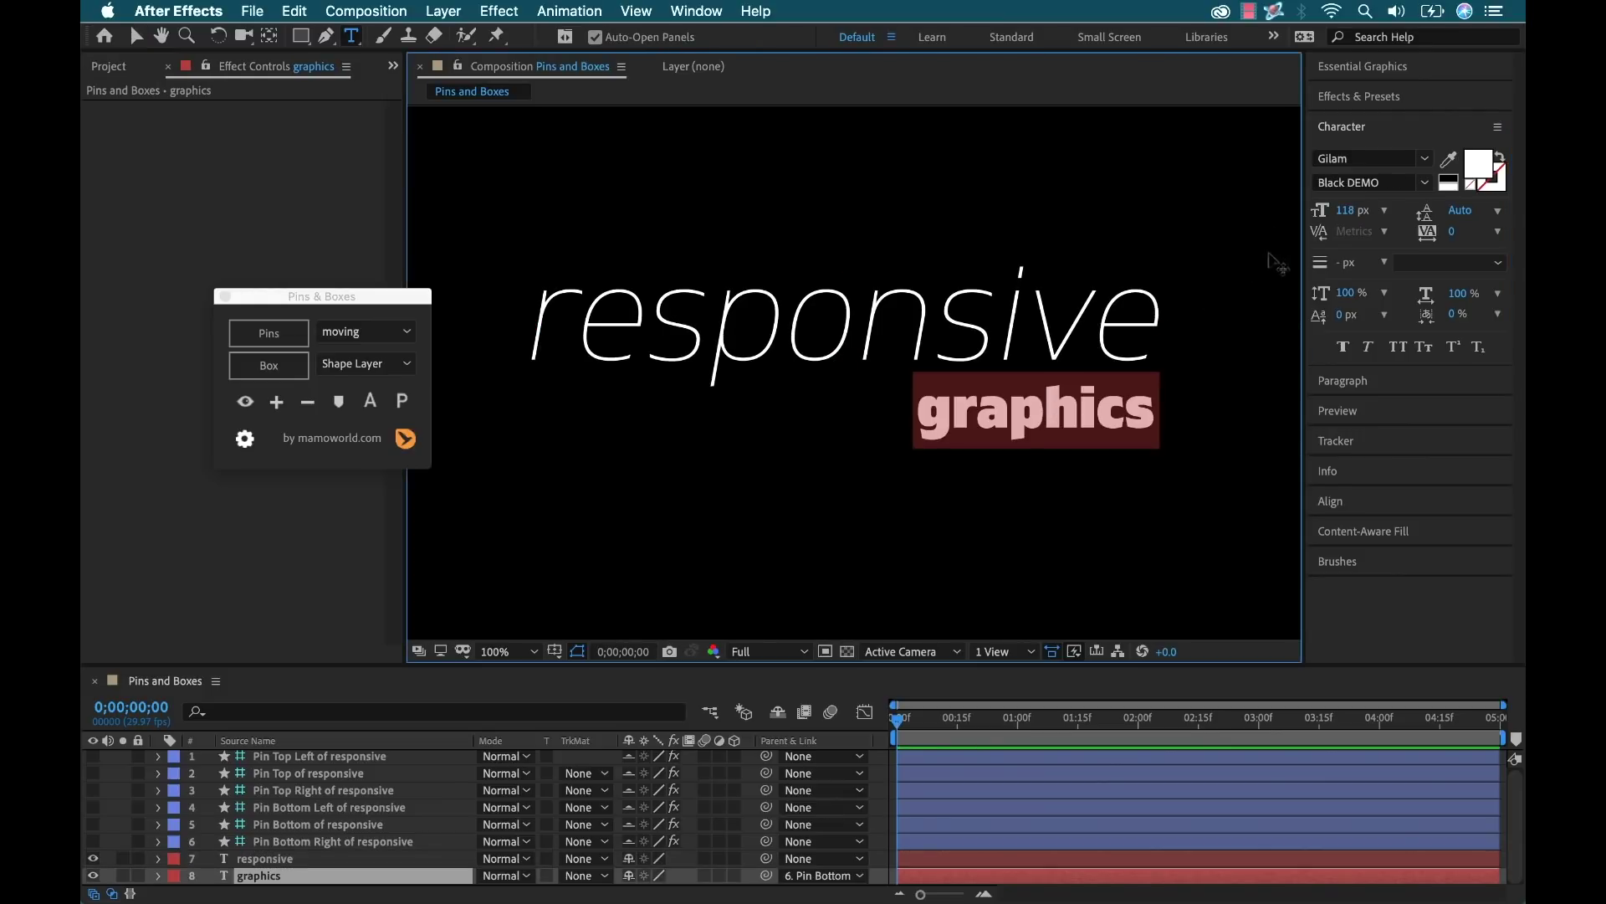
left_click_drag(1345, 210, 1469, 210)
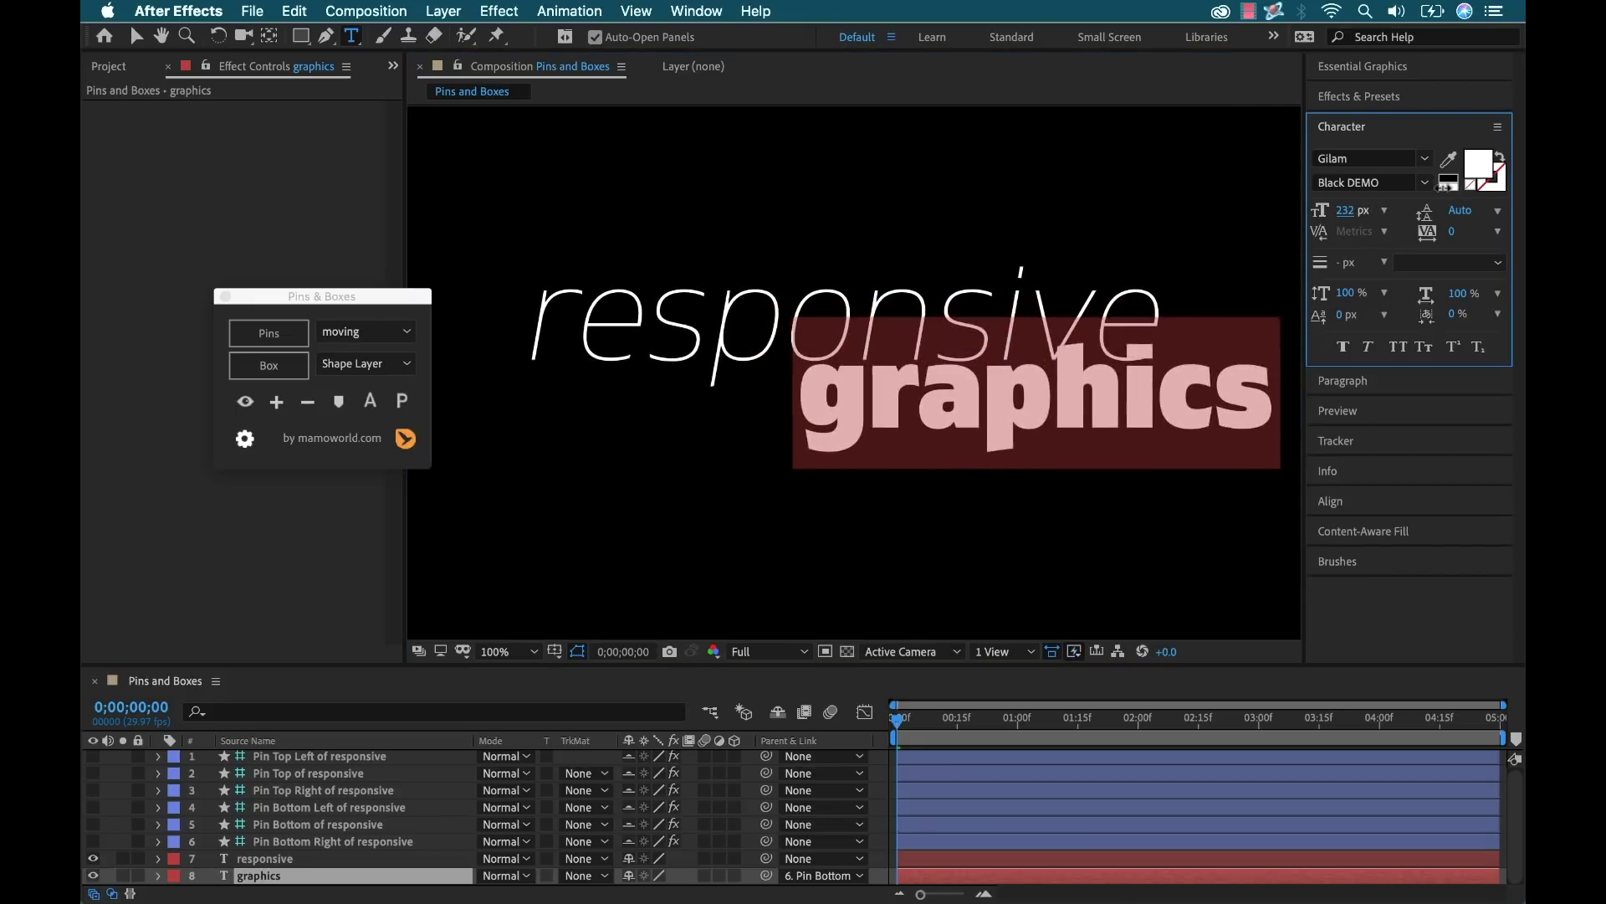
left_click_drag(1445, 187, 1442, 180)
key("super+z")
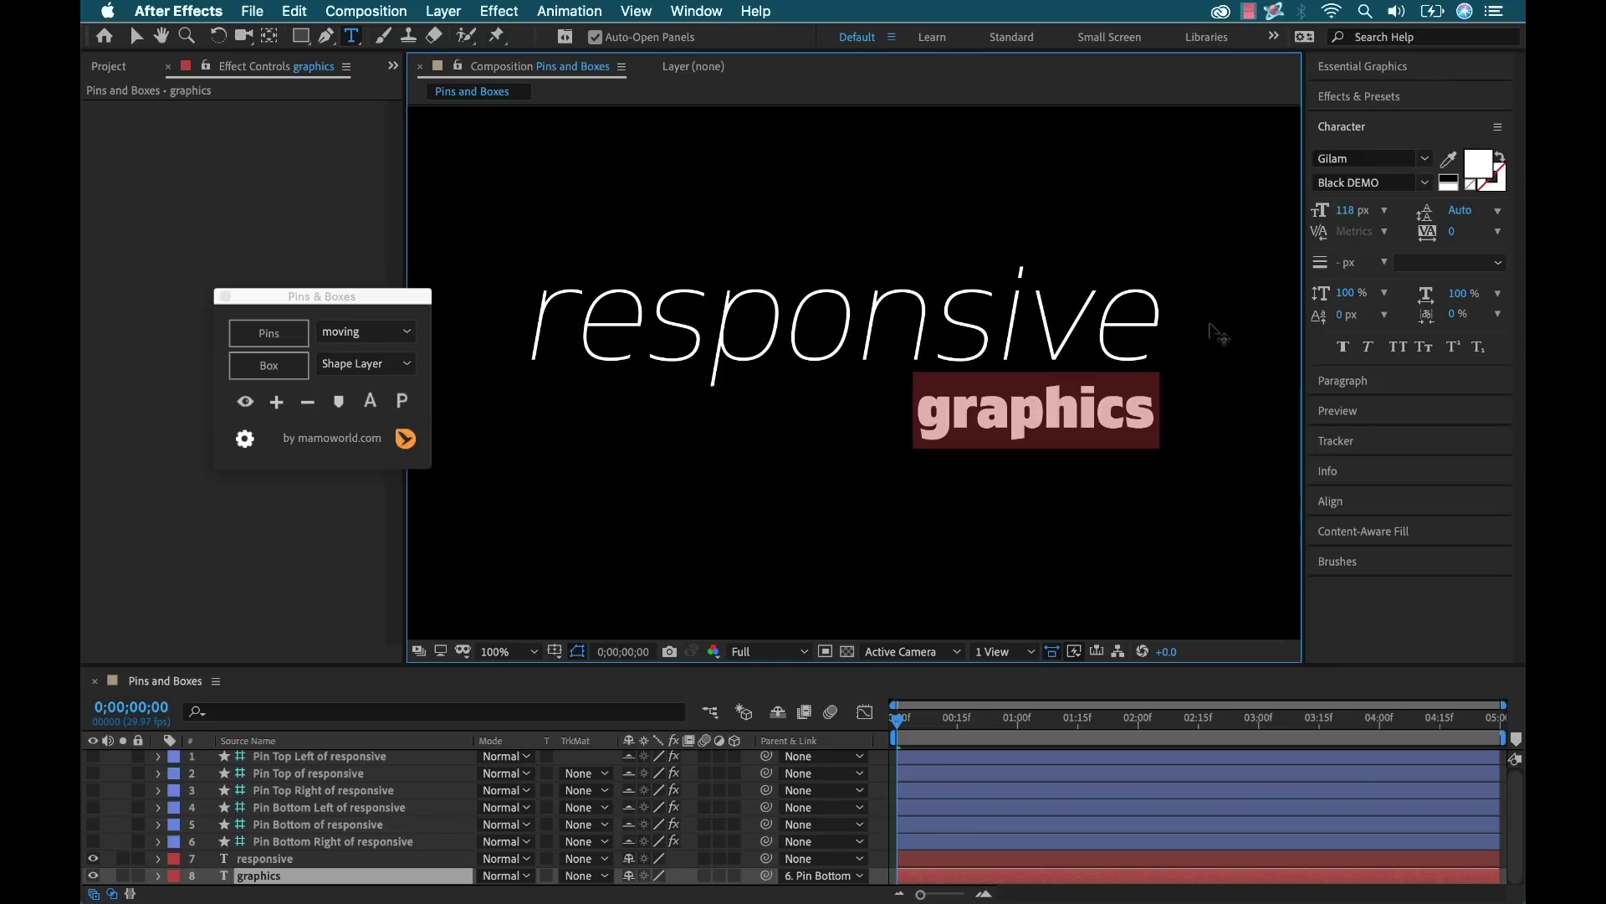
left_click(277, 877)
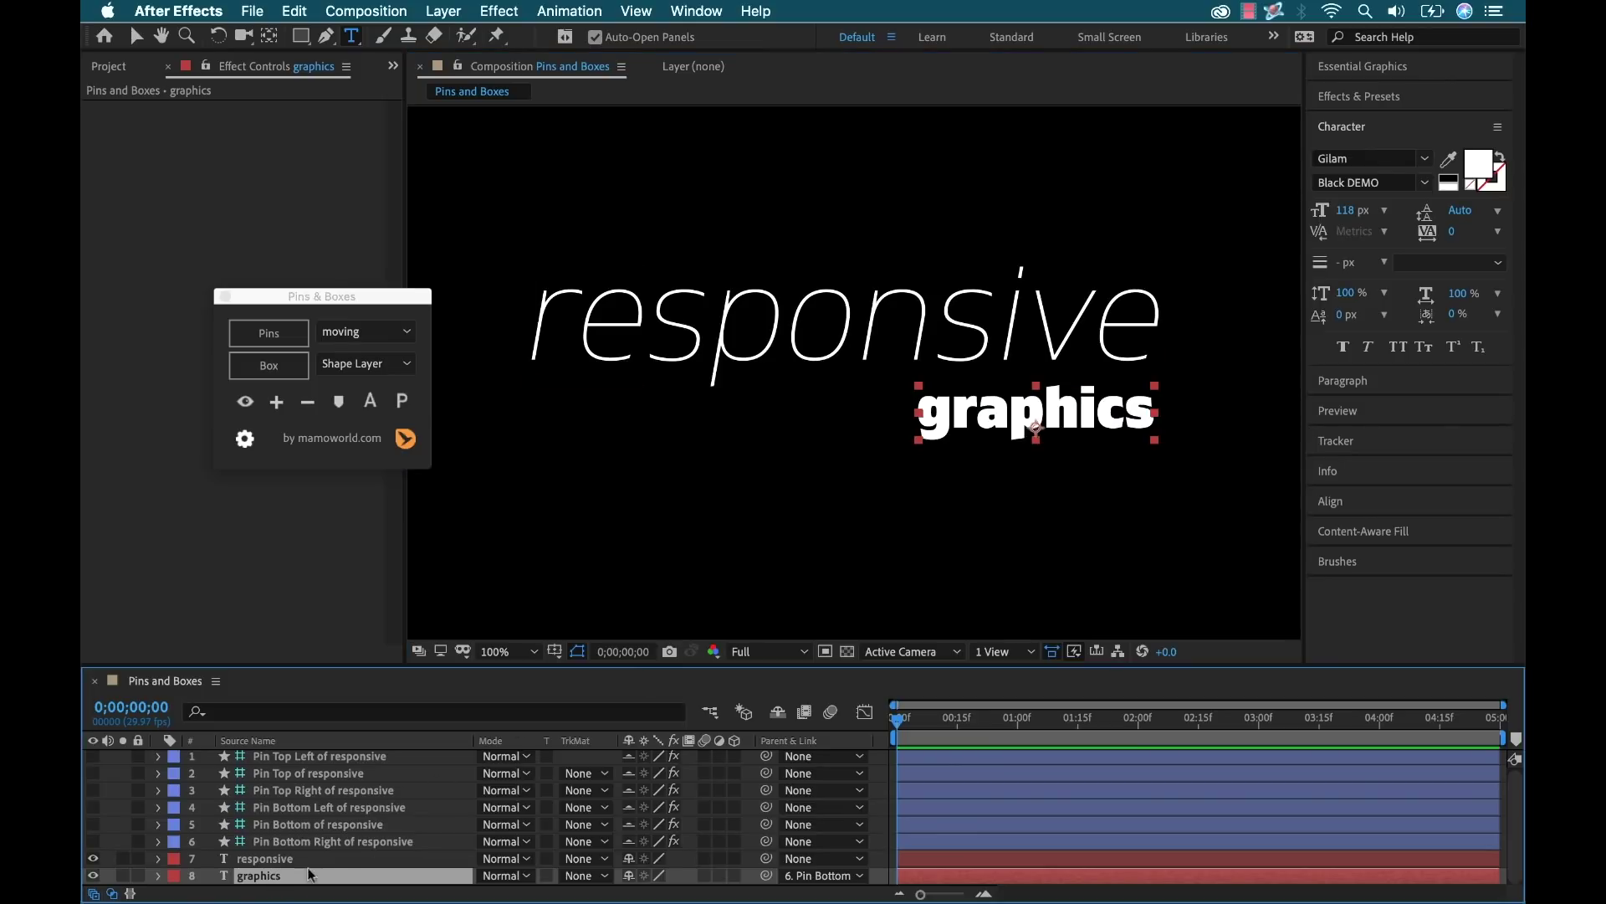
Right-align the graphics text.
key("v")
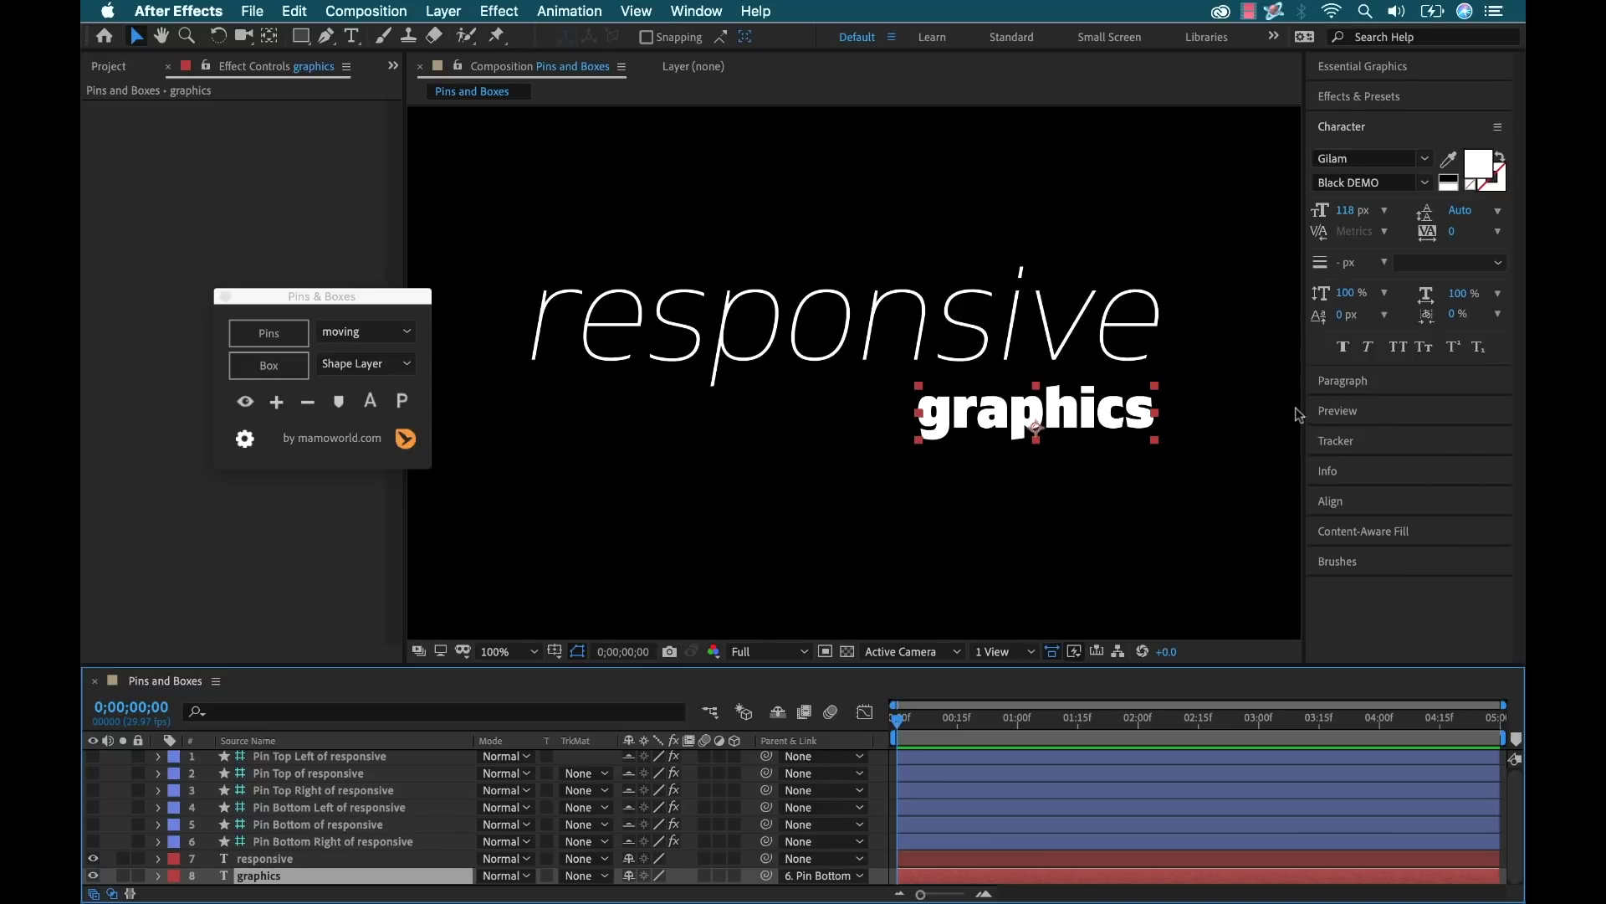
left_click(1344, 382)
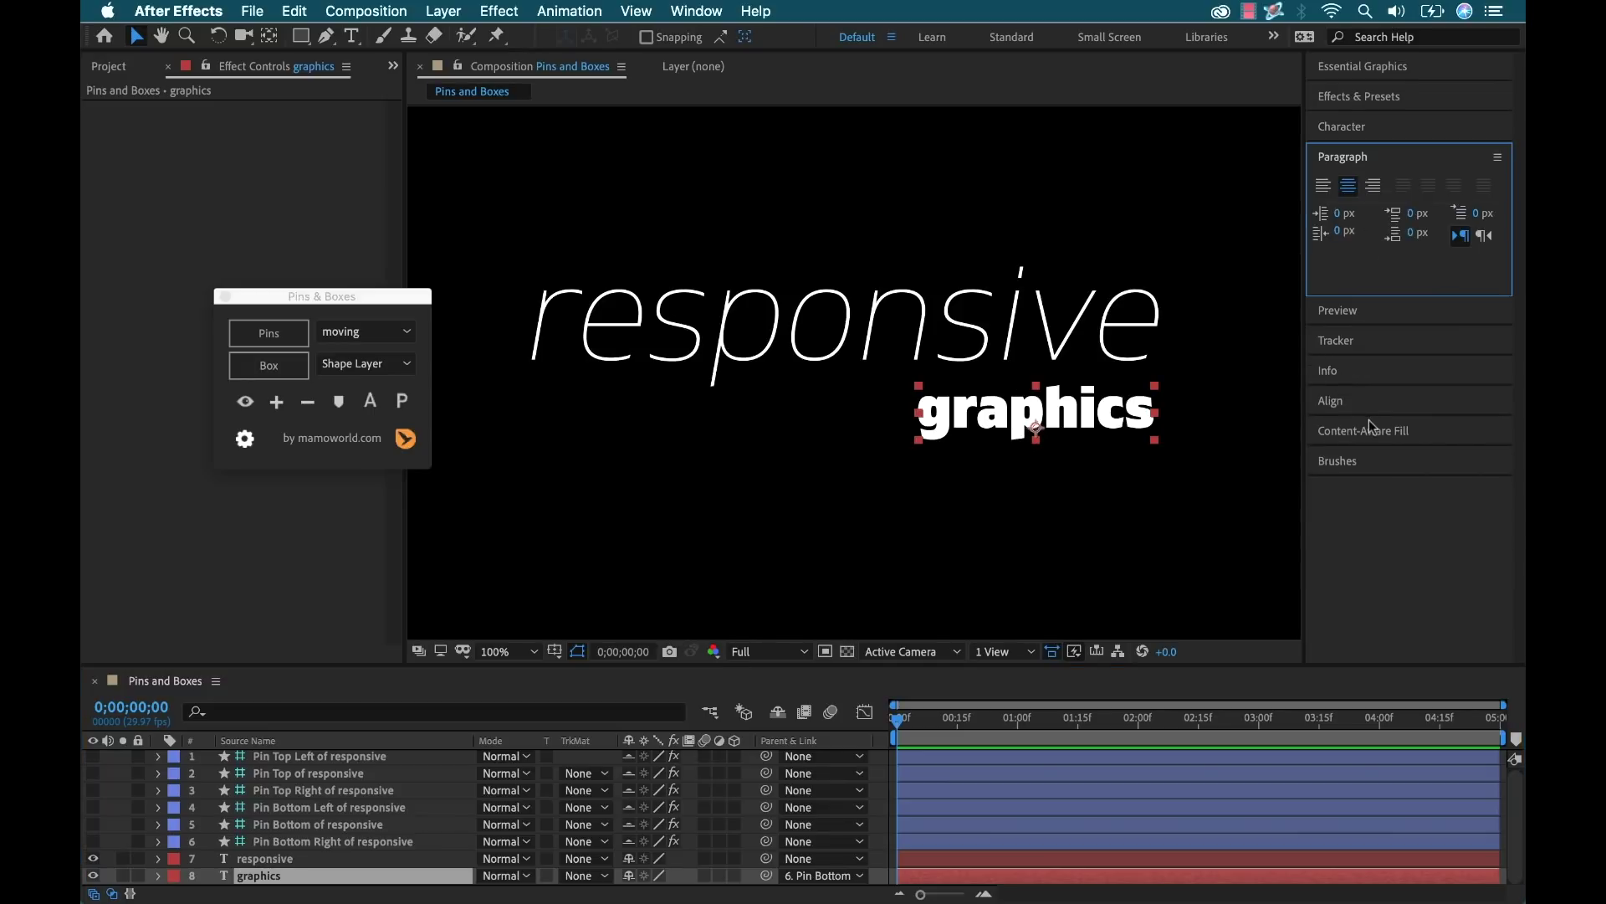
left_click(1373, 185)
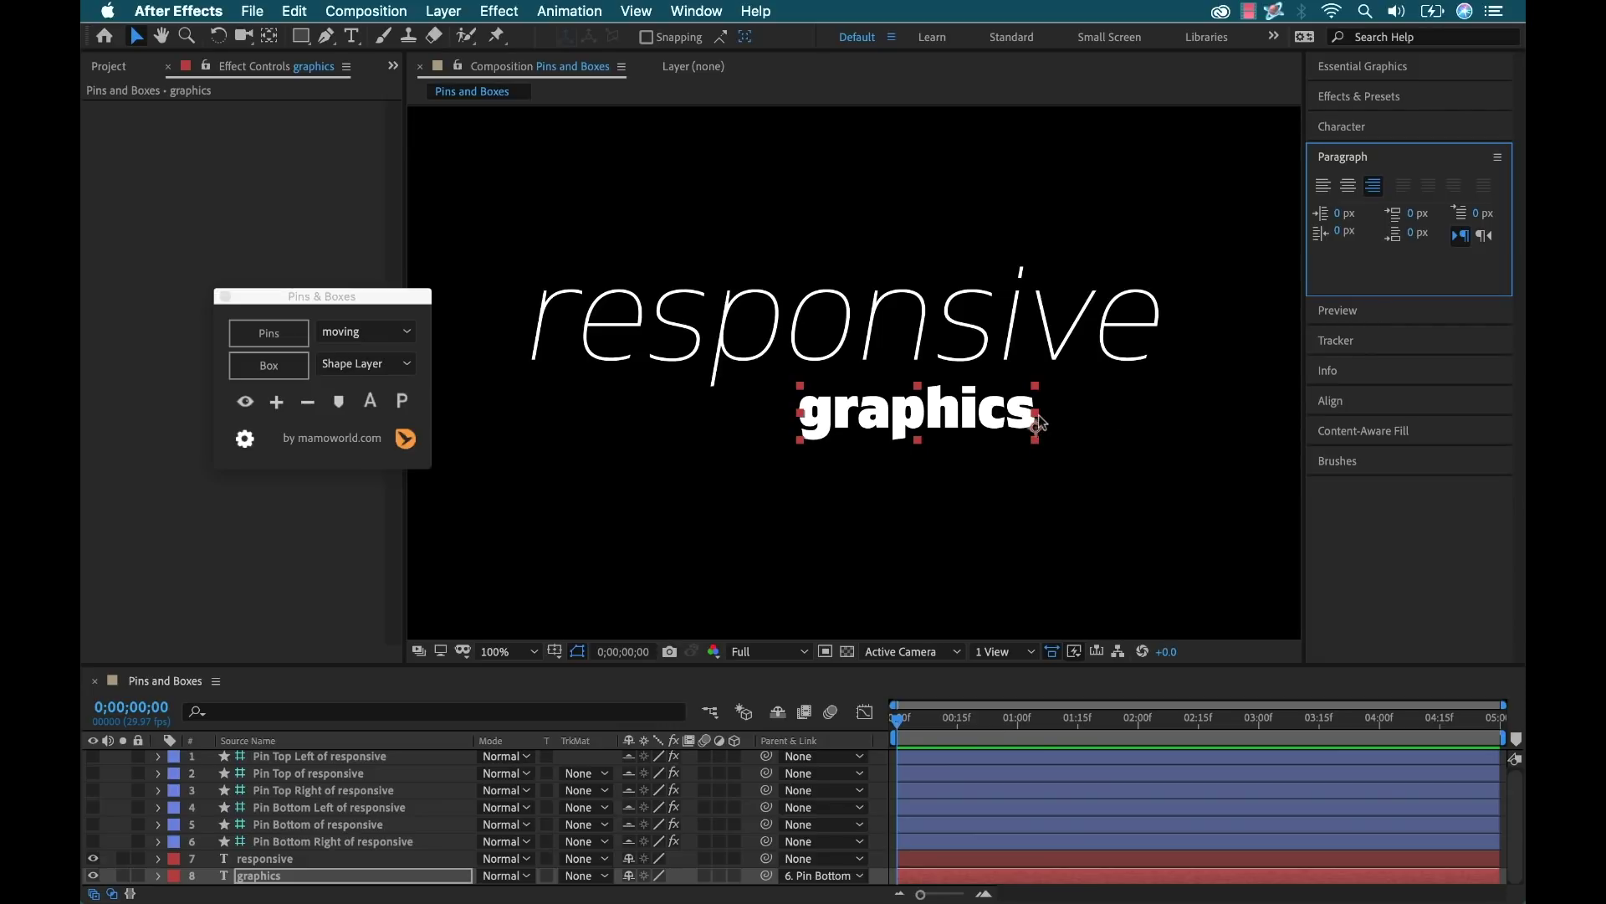
Try enlarging the right-aligned graphics text to 280 px and undo the size change.
left_click(1344, 126)
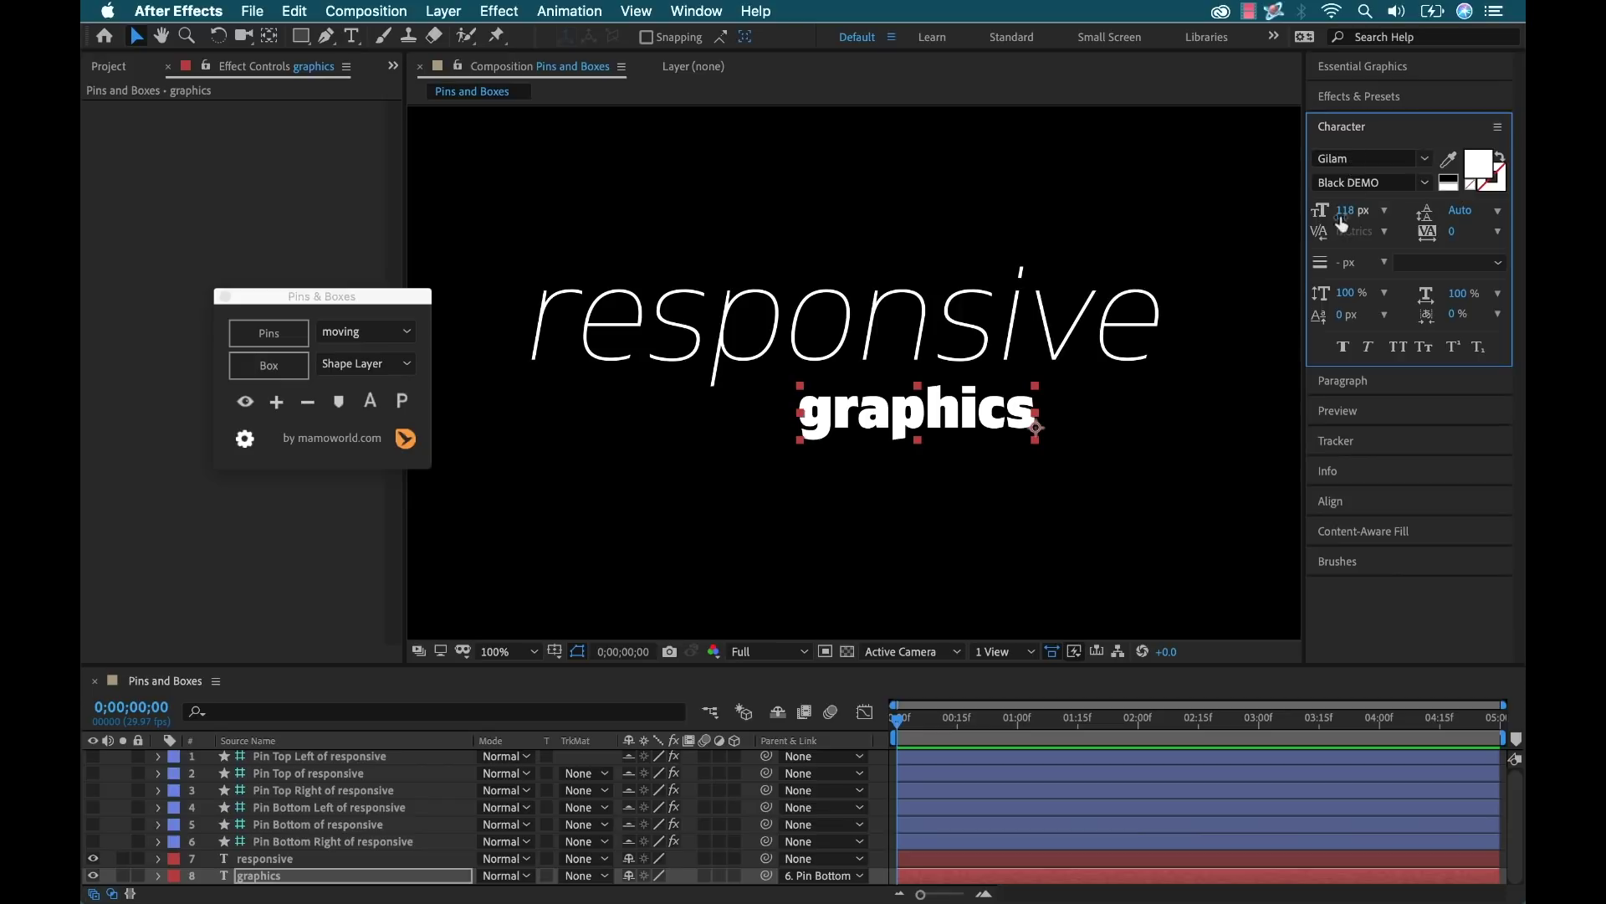
left_click_drag(1344, 210, 1502, 192)
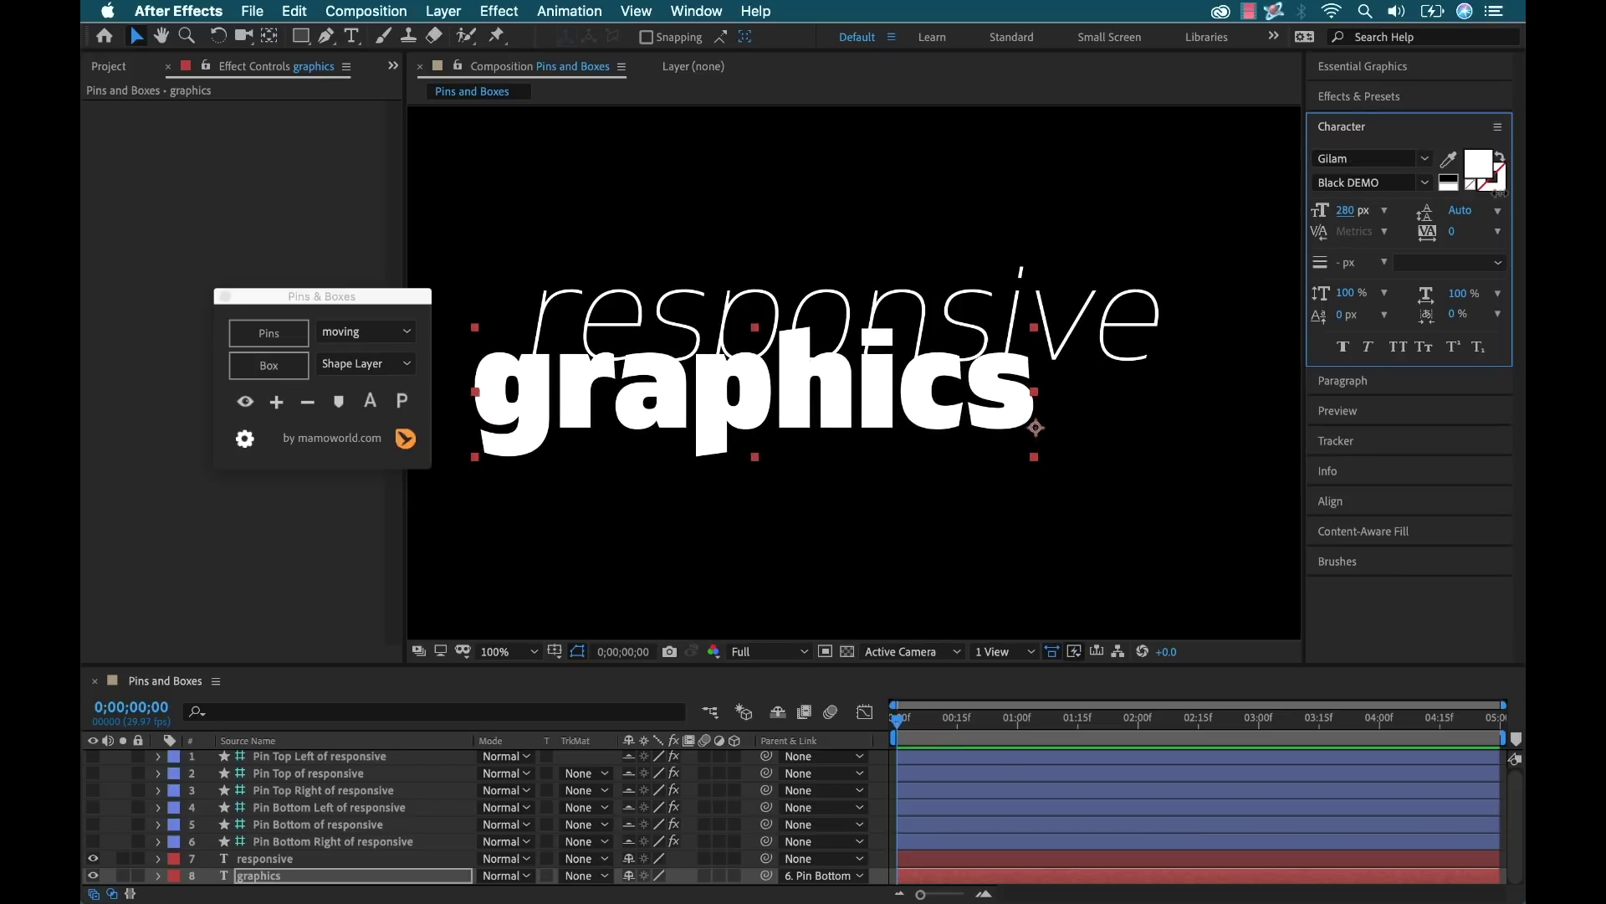
key("super+z")
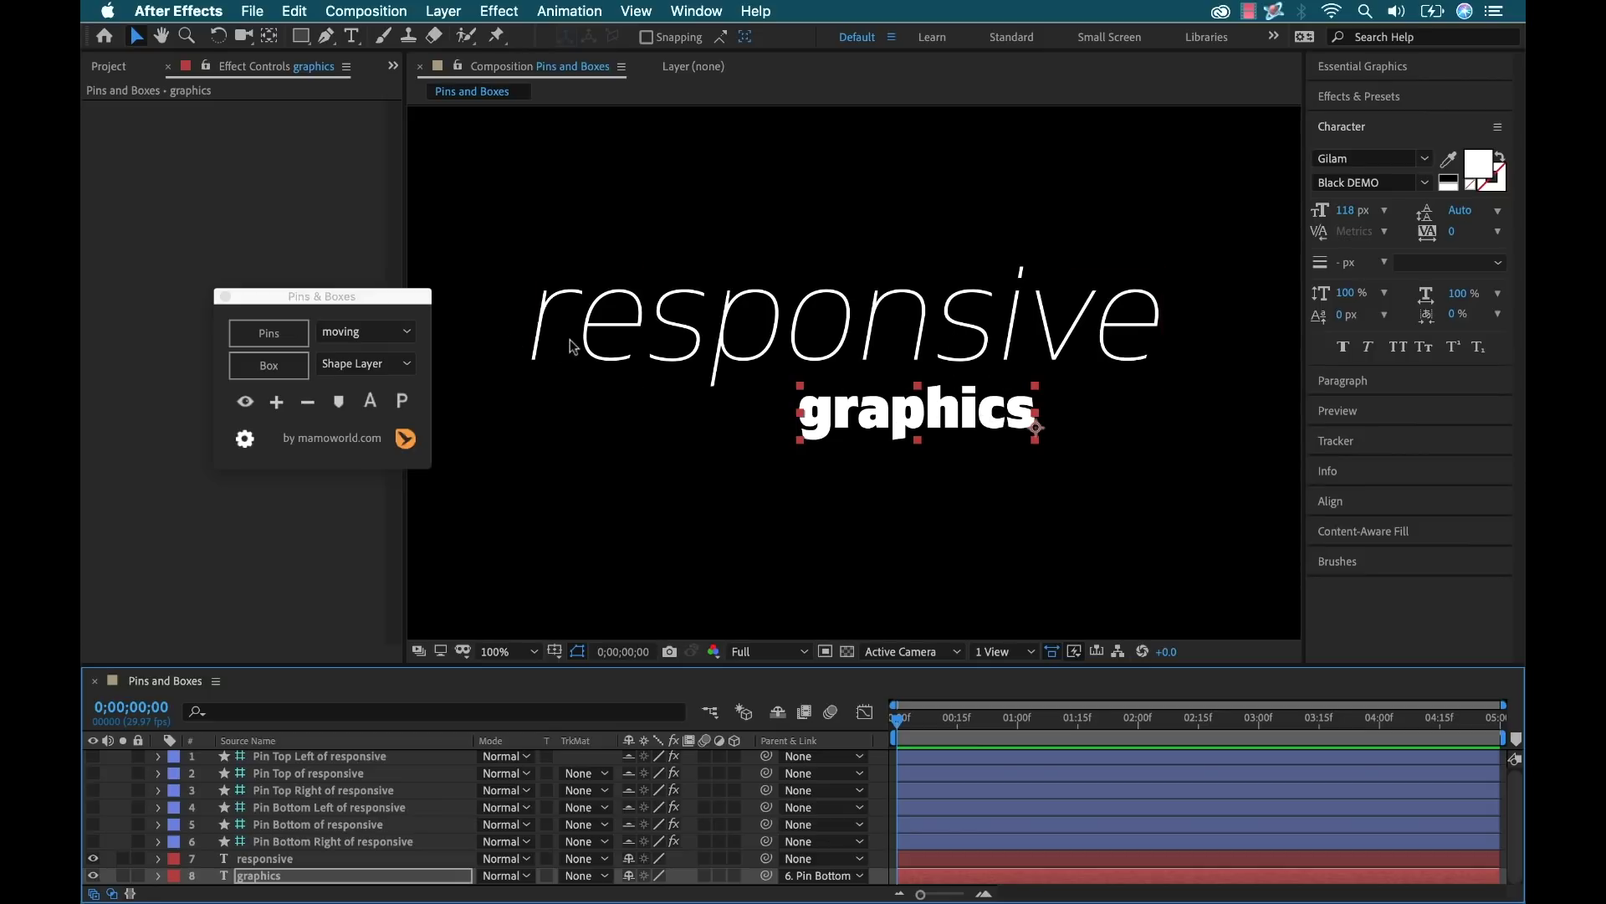
Add anchor point controls to the graphics layer and set the anchor's Location X to 100%.
left_click(940, 410)
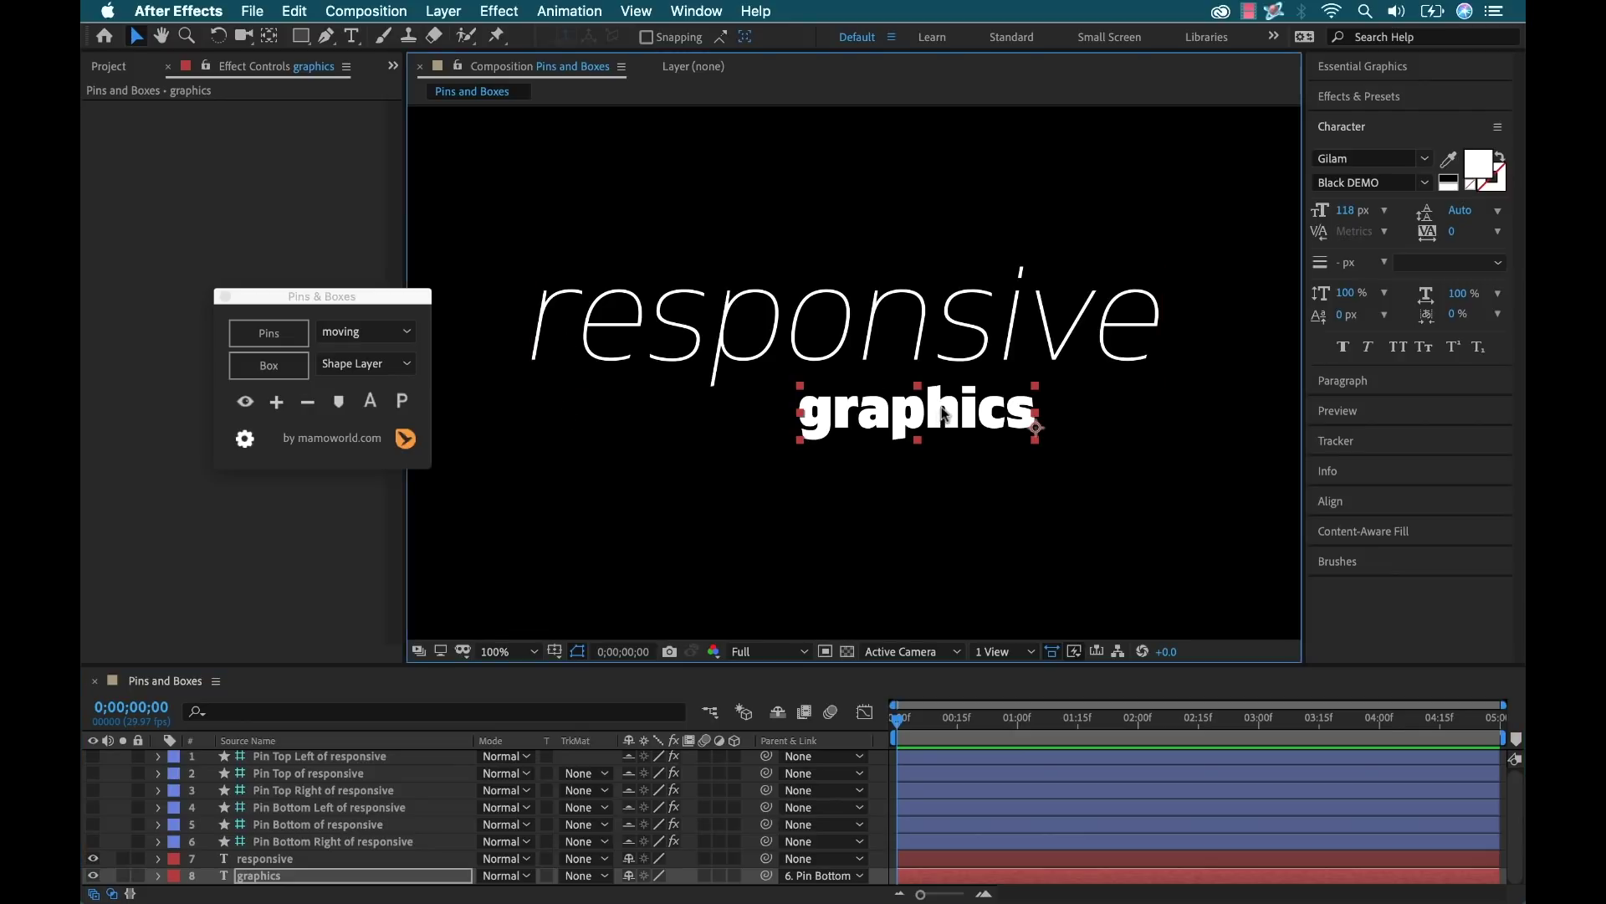
left_click(371, 404)
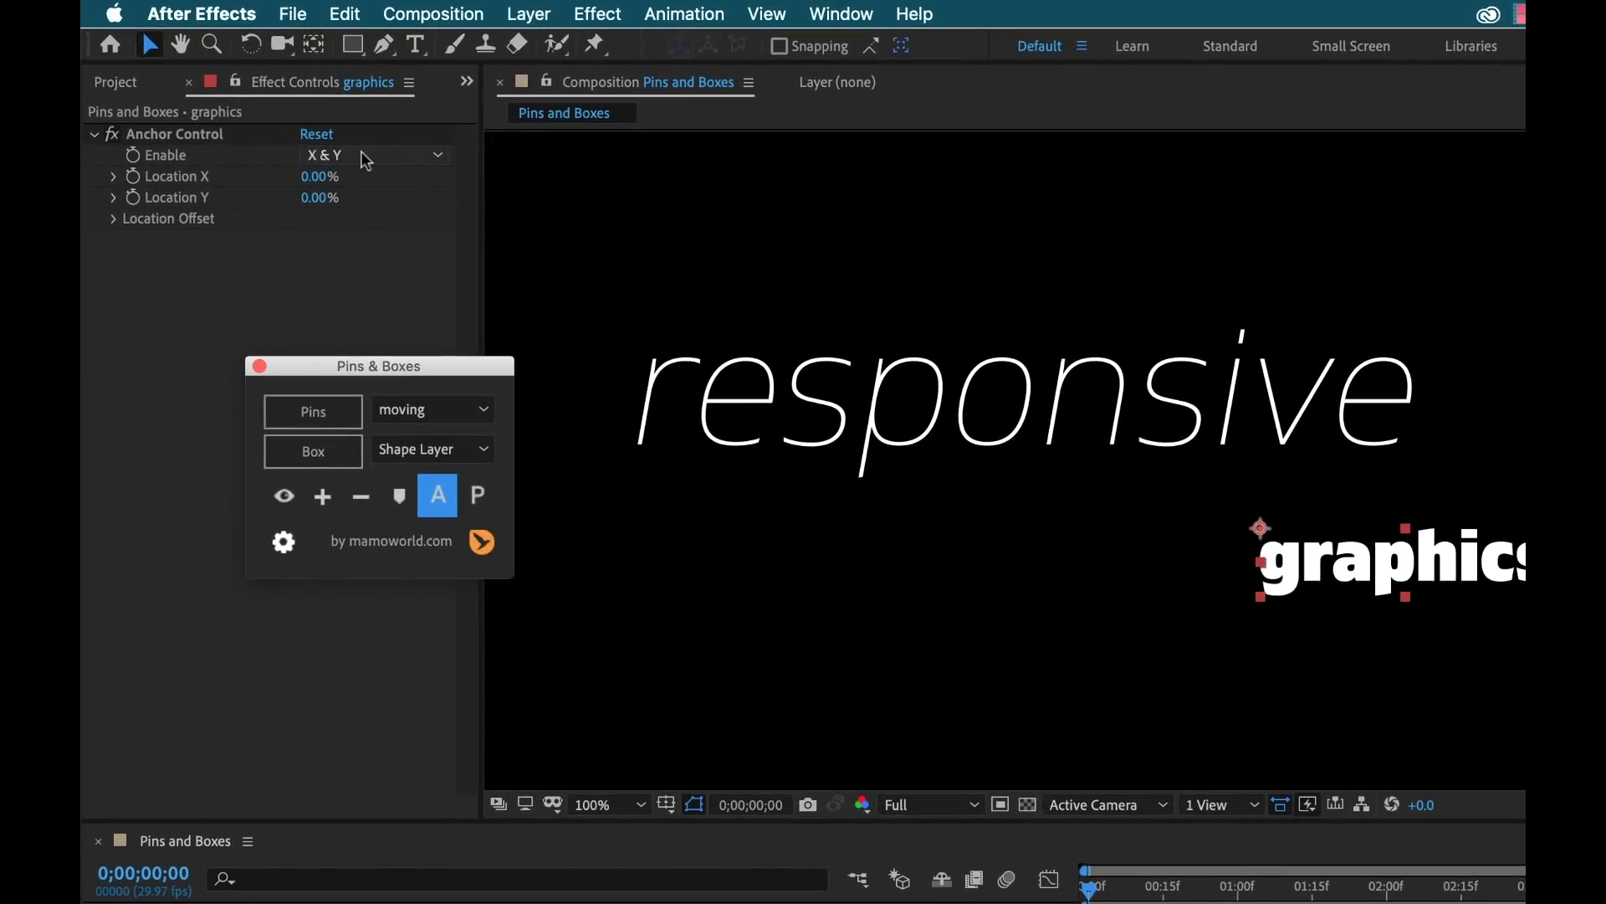
left_click(365, 158)
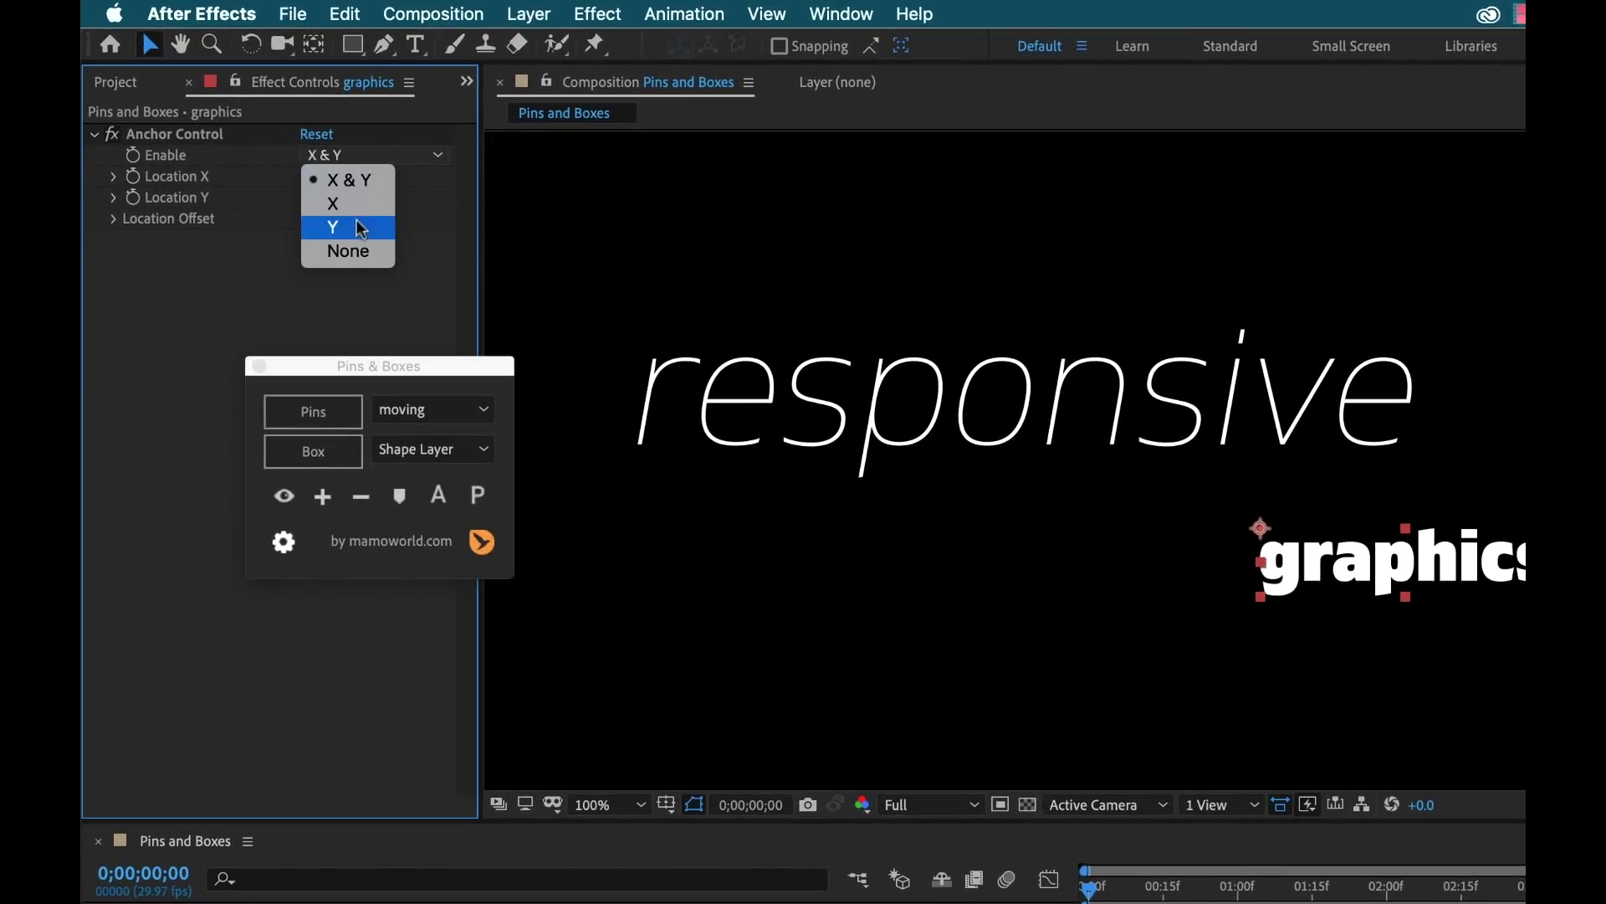
left_click(193, 271)
left_click(114, 219)
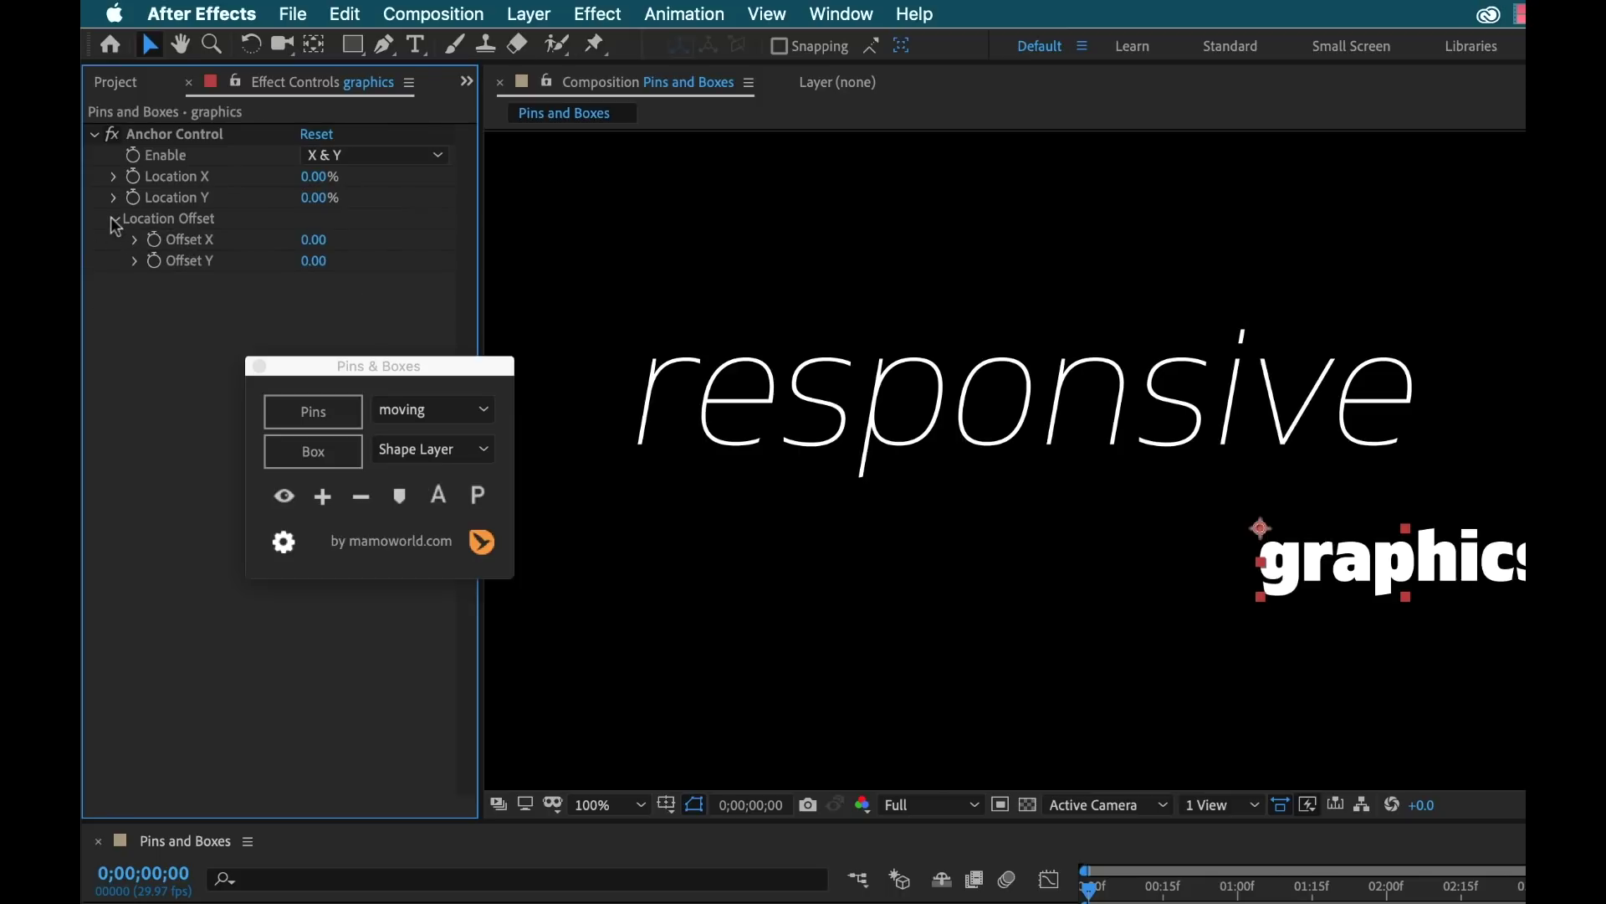
left_click(113, 221)
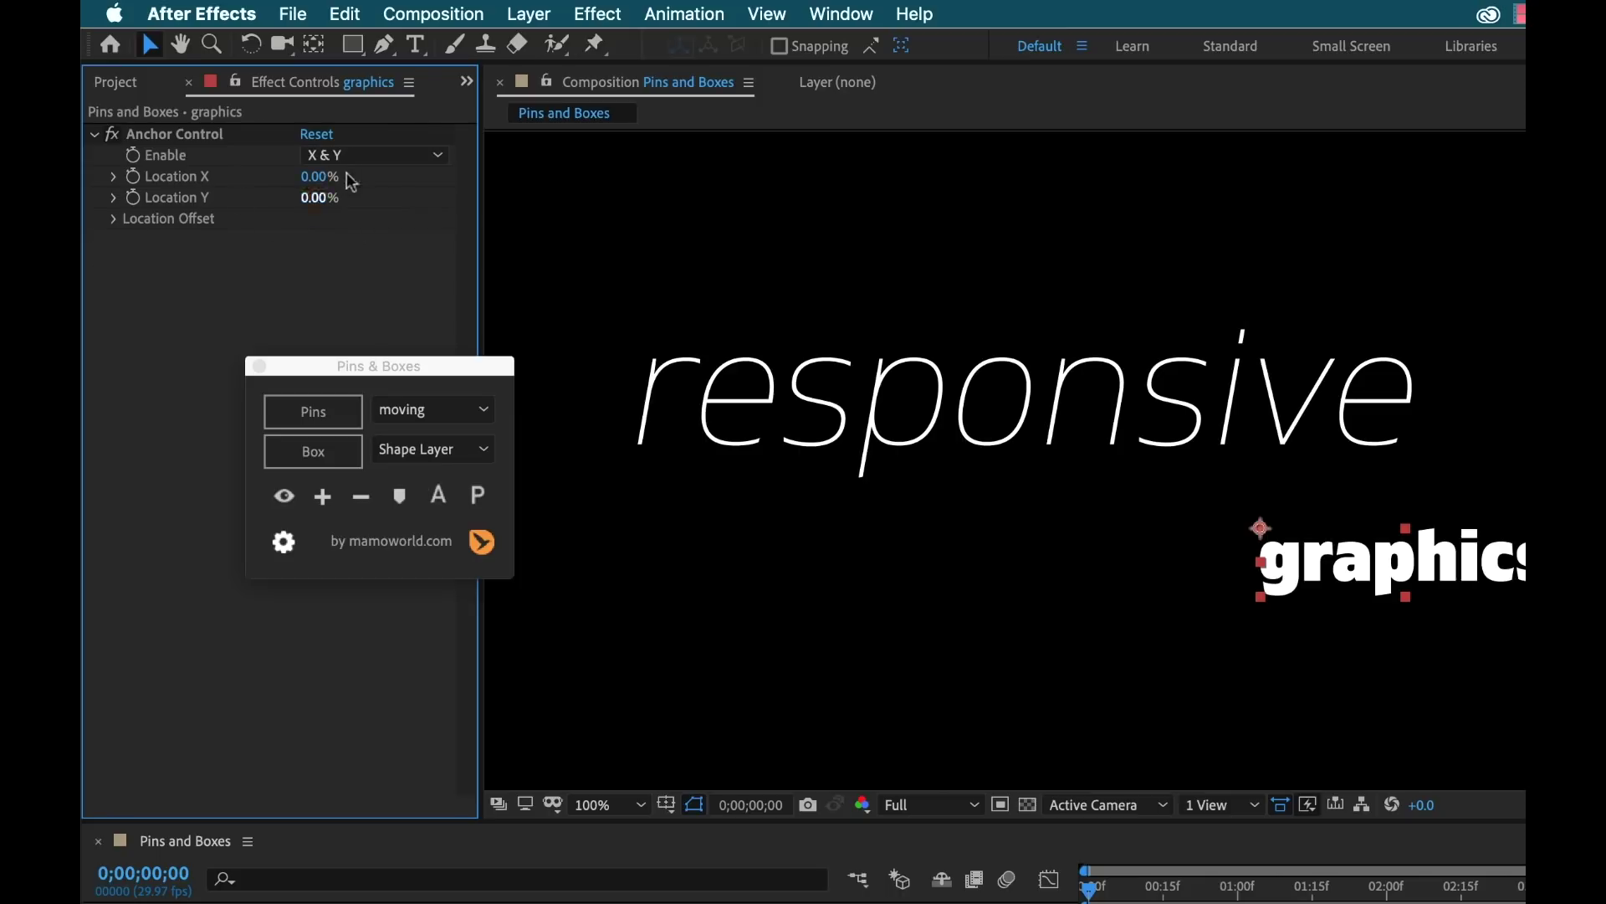
left_click_drag(313, 182, 474, 167)
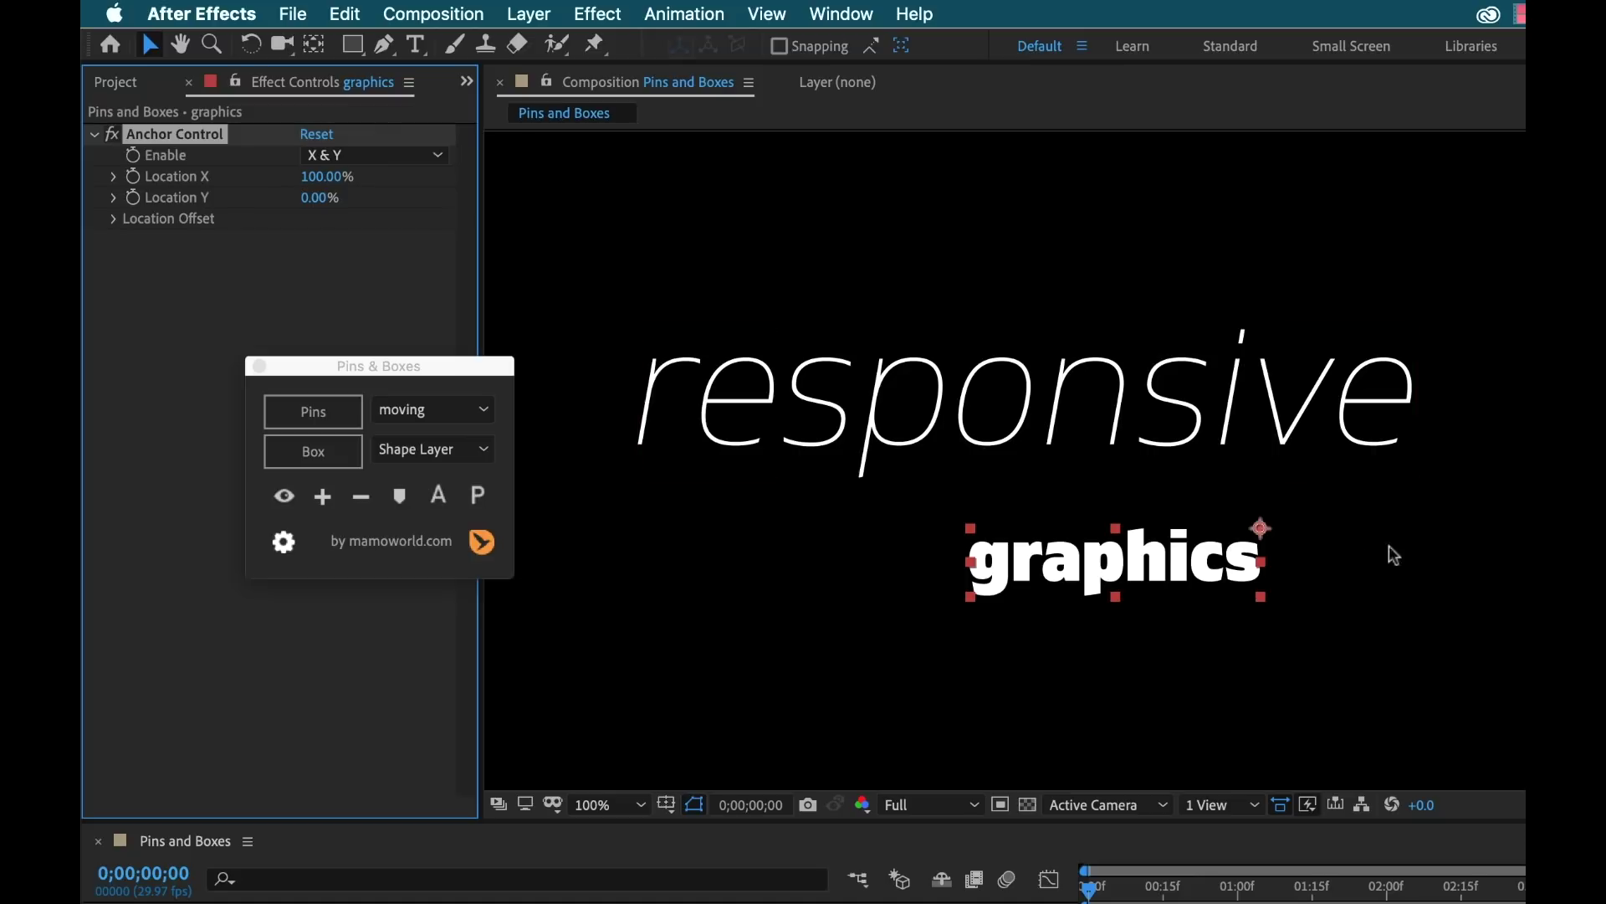
Move the graphics text up beneath responsive, align the right edges of both texts, and nudge graphics slightly higher.
left_click_drag(1157, 543, 1256, 513)
left_click(1229, 413, "shift")
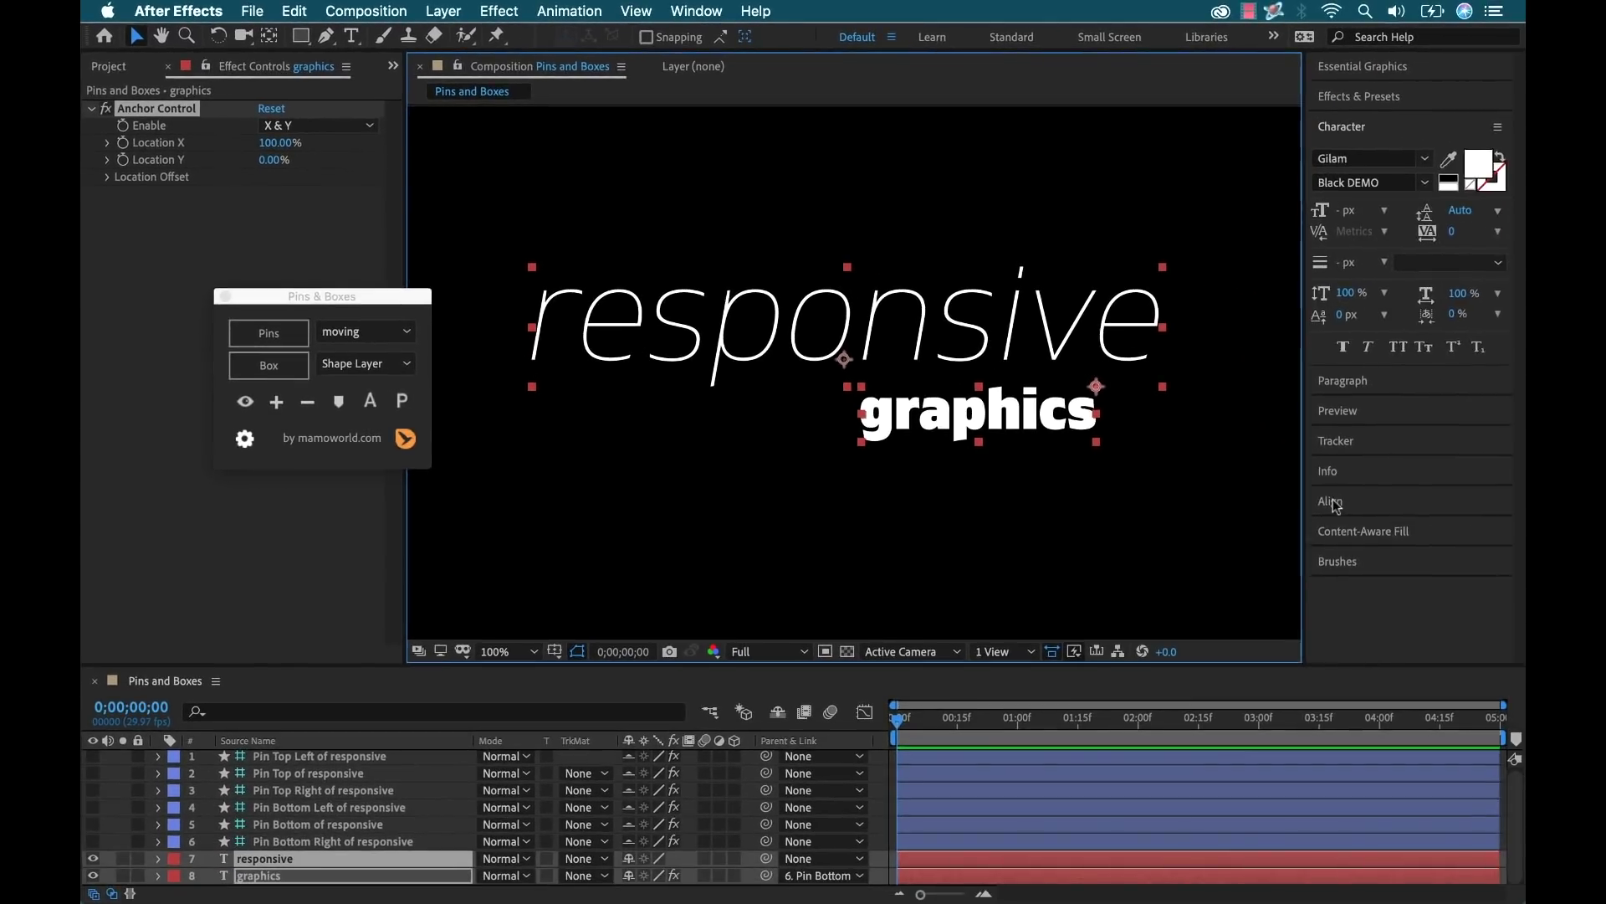
left_click(1459, 550)
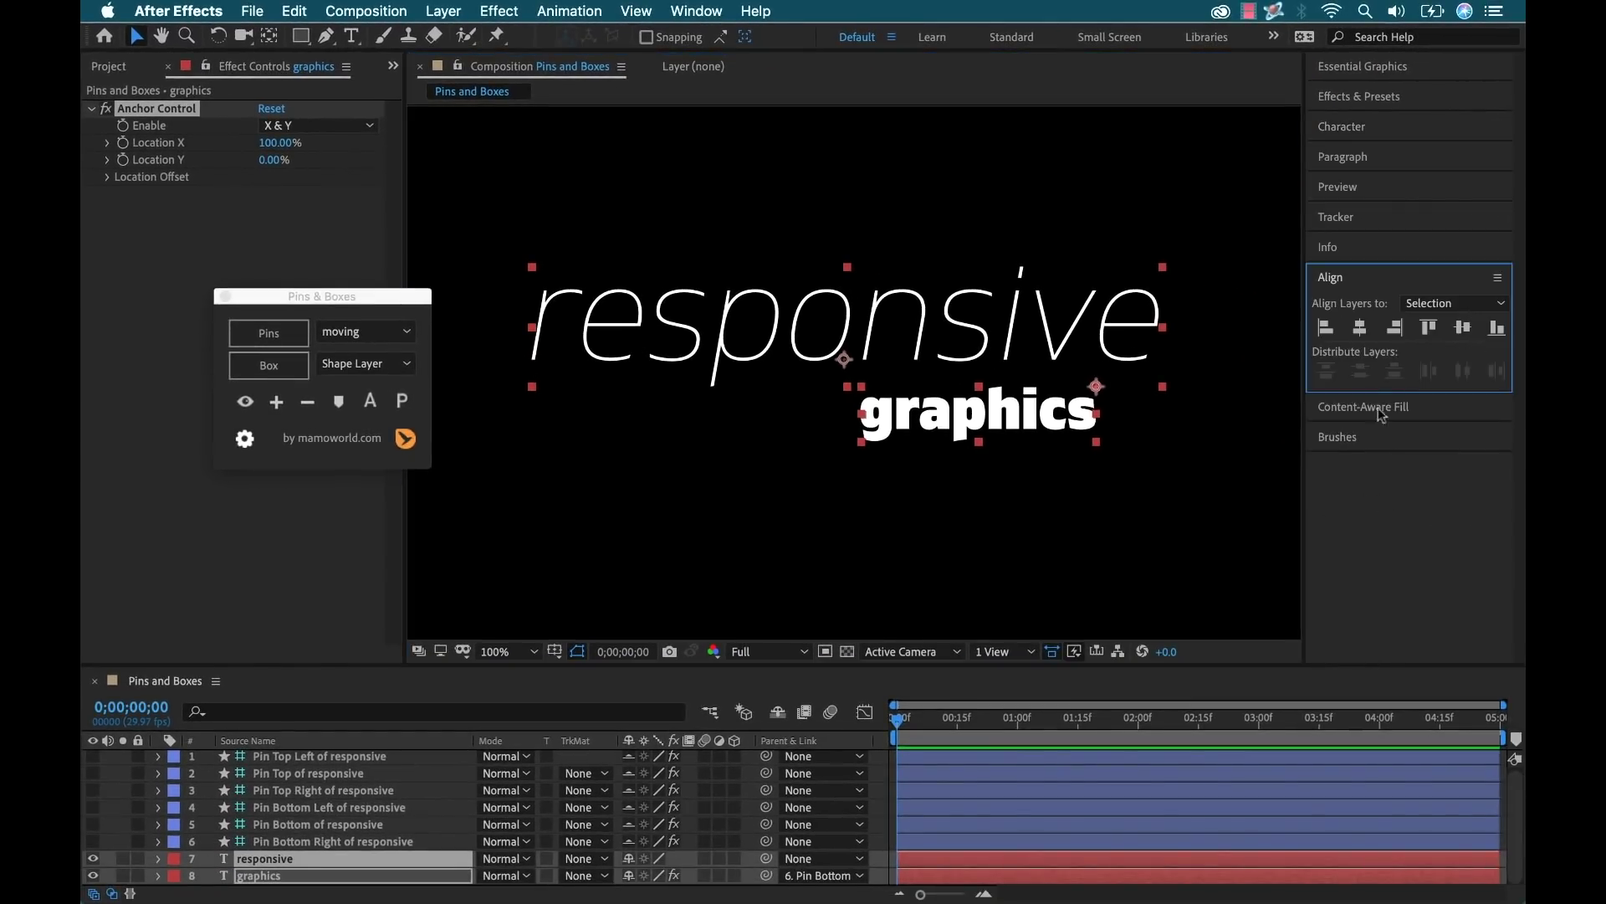
left_click(1394, 329)
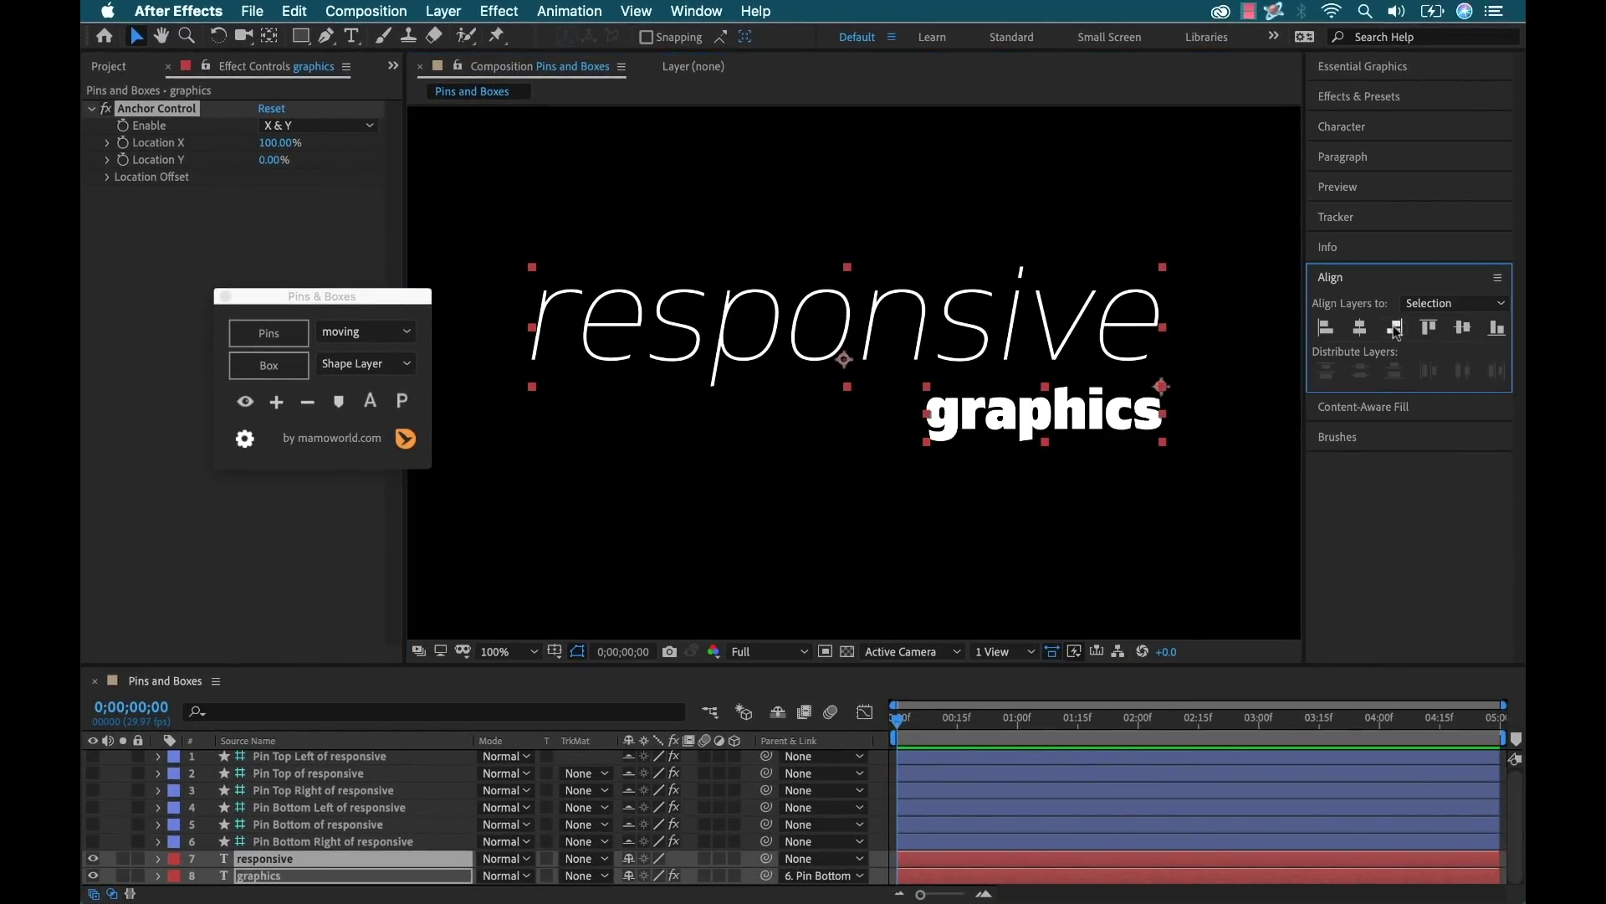
left_click(1082, 508)
left_click_drag(1132, 433, 1119, 407)
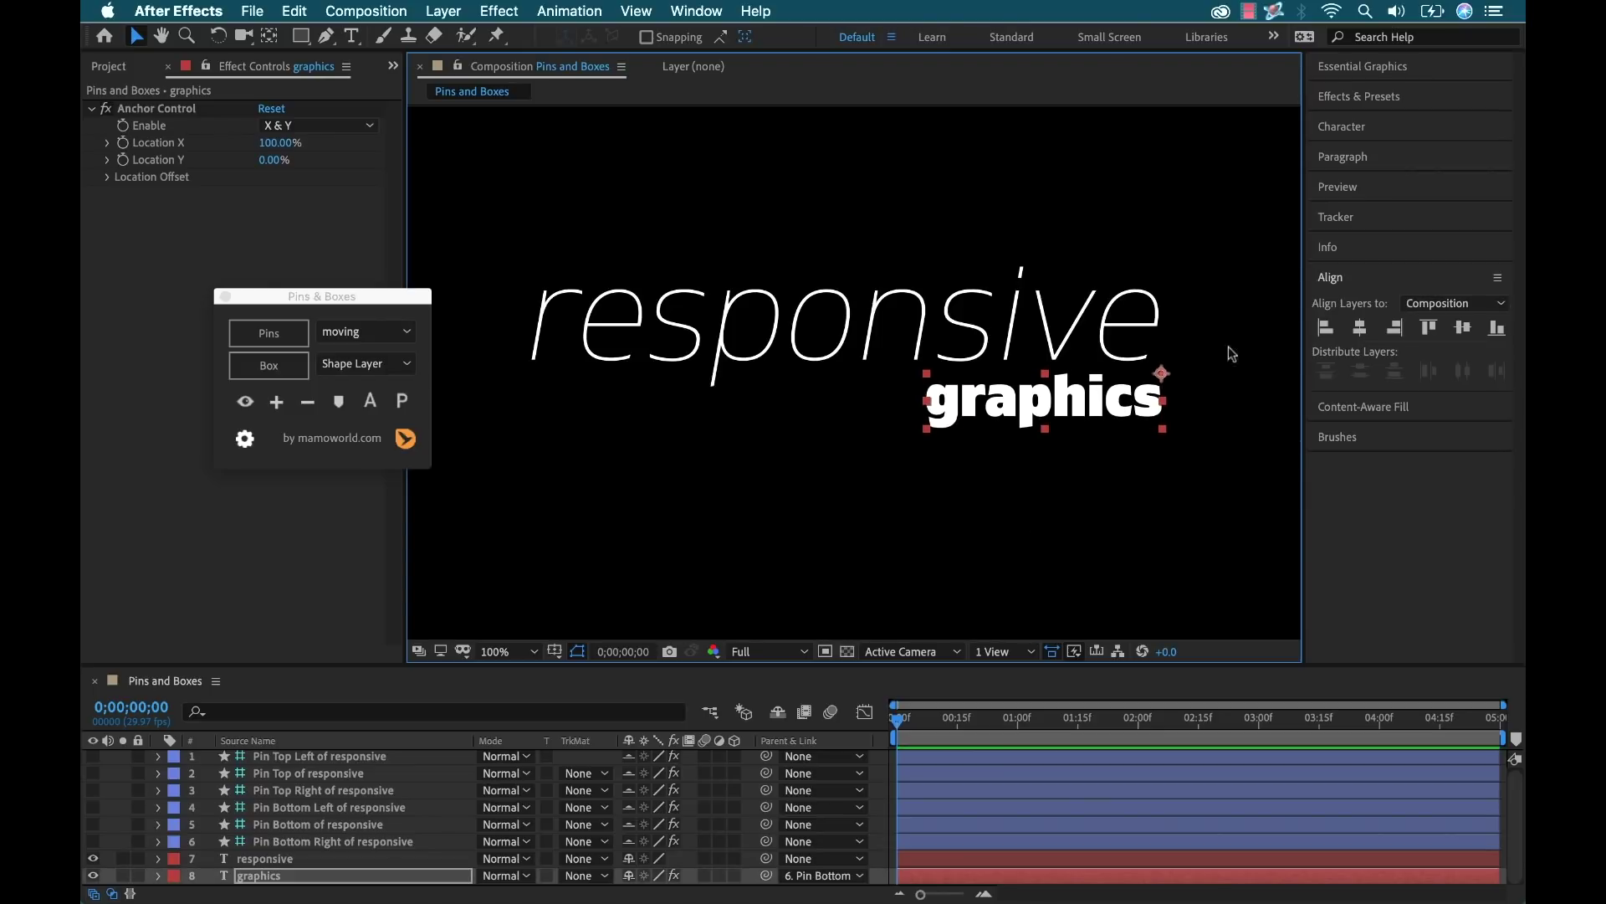
Try enlarging the graphics text to 136 px.
left_click(1342, 127)
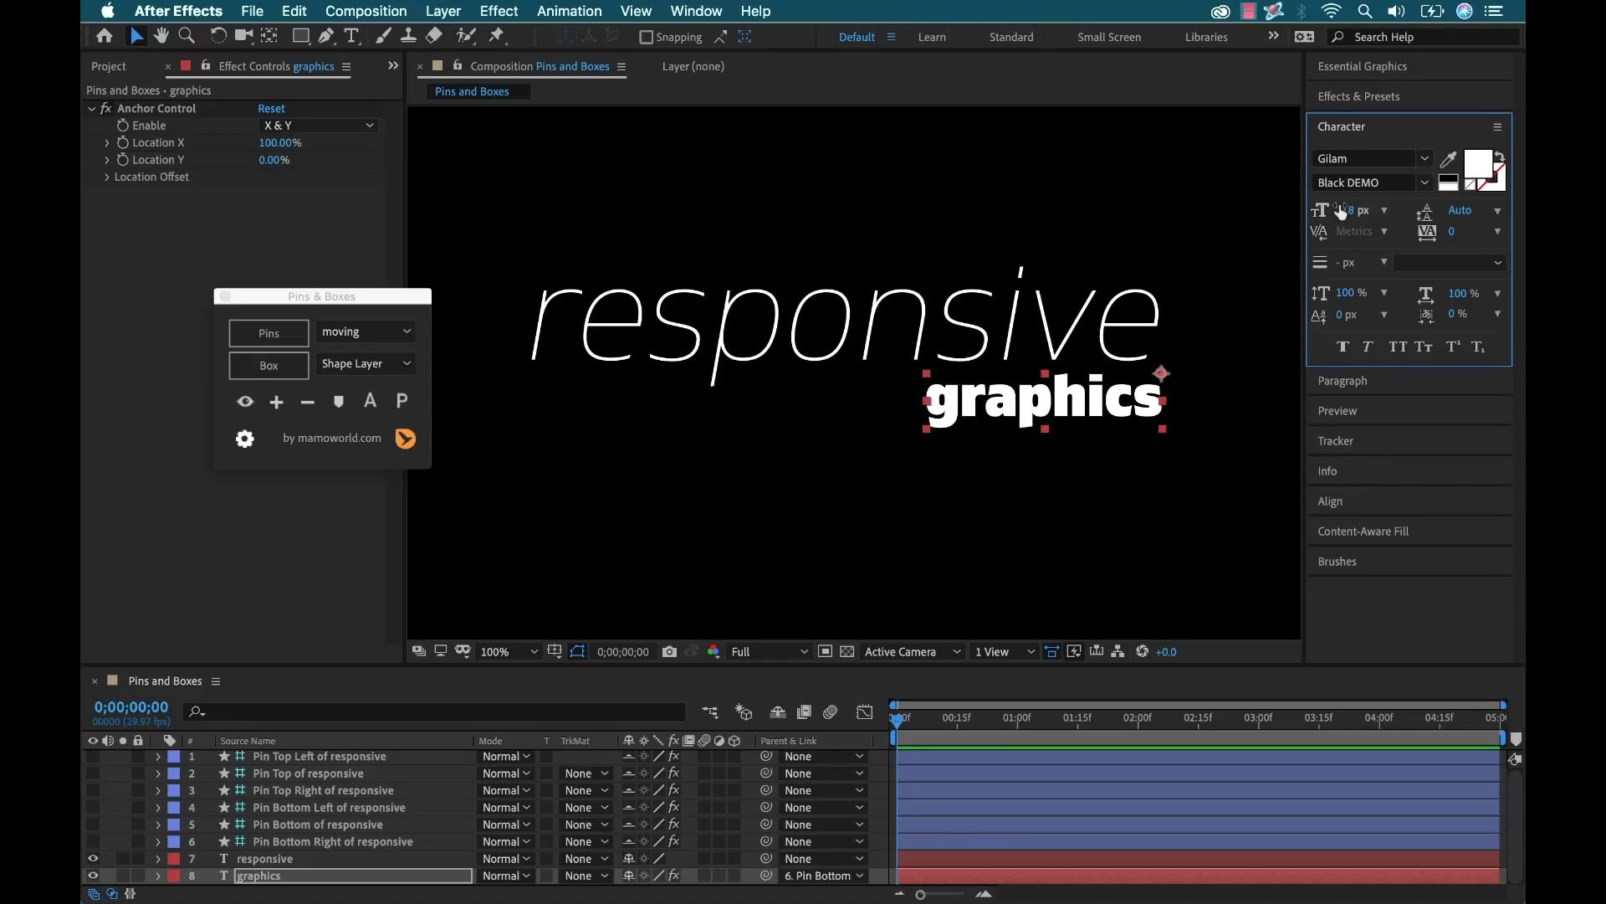
mouse_move(1345, 210)
left_mouse_down()
mouse_move(1489, 210)
mouse_move(1372, 216)
left_mouse_up()
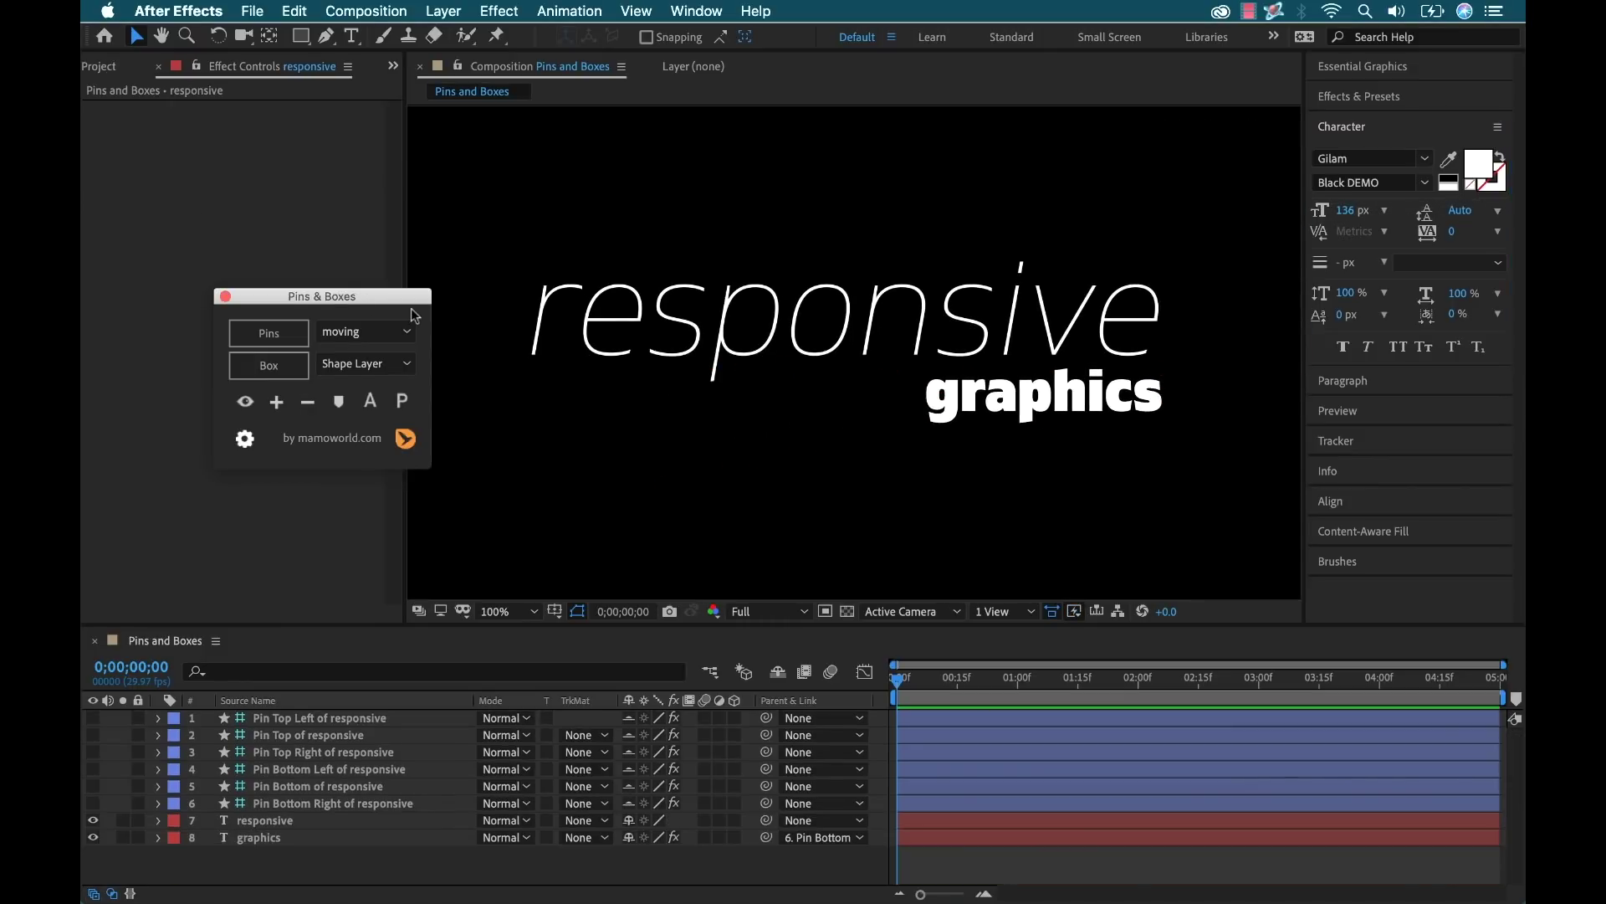
left_click(409, 328)
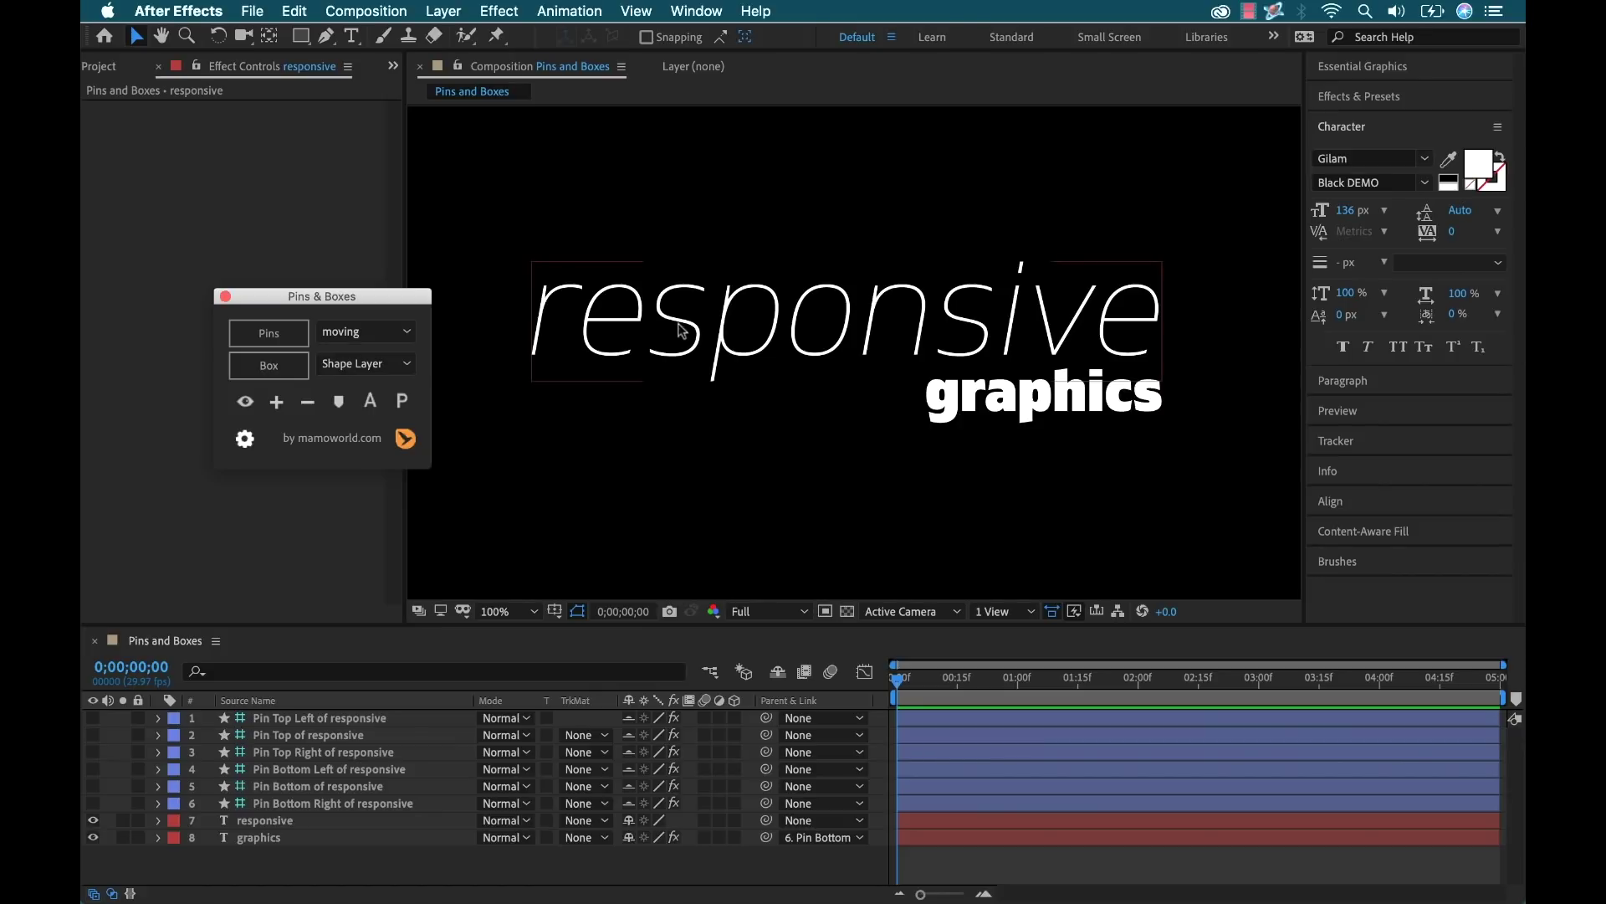
Show the pins and create a shape layer box from all six pins of responsive.
left_click(244, 402)
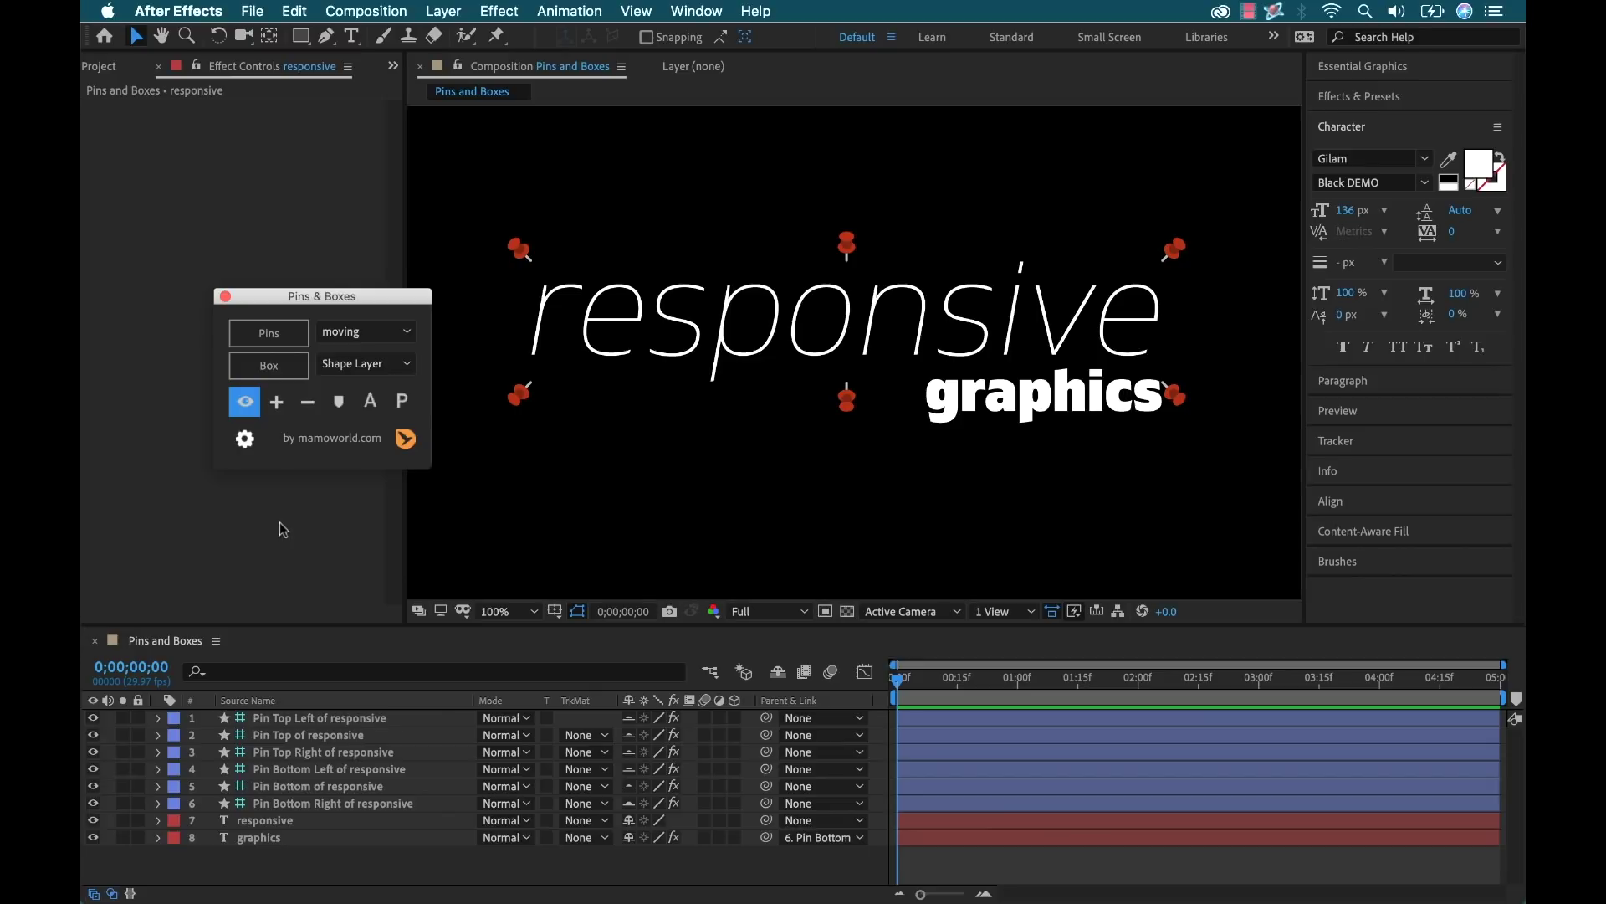
left_click(297, 720)
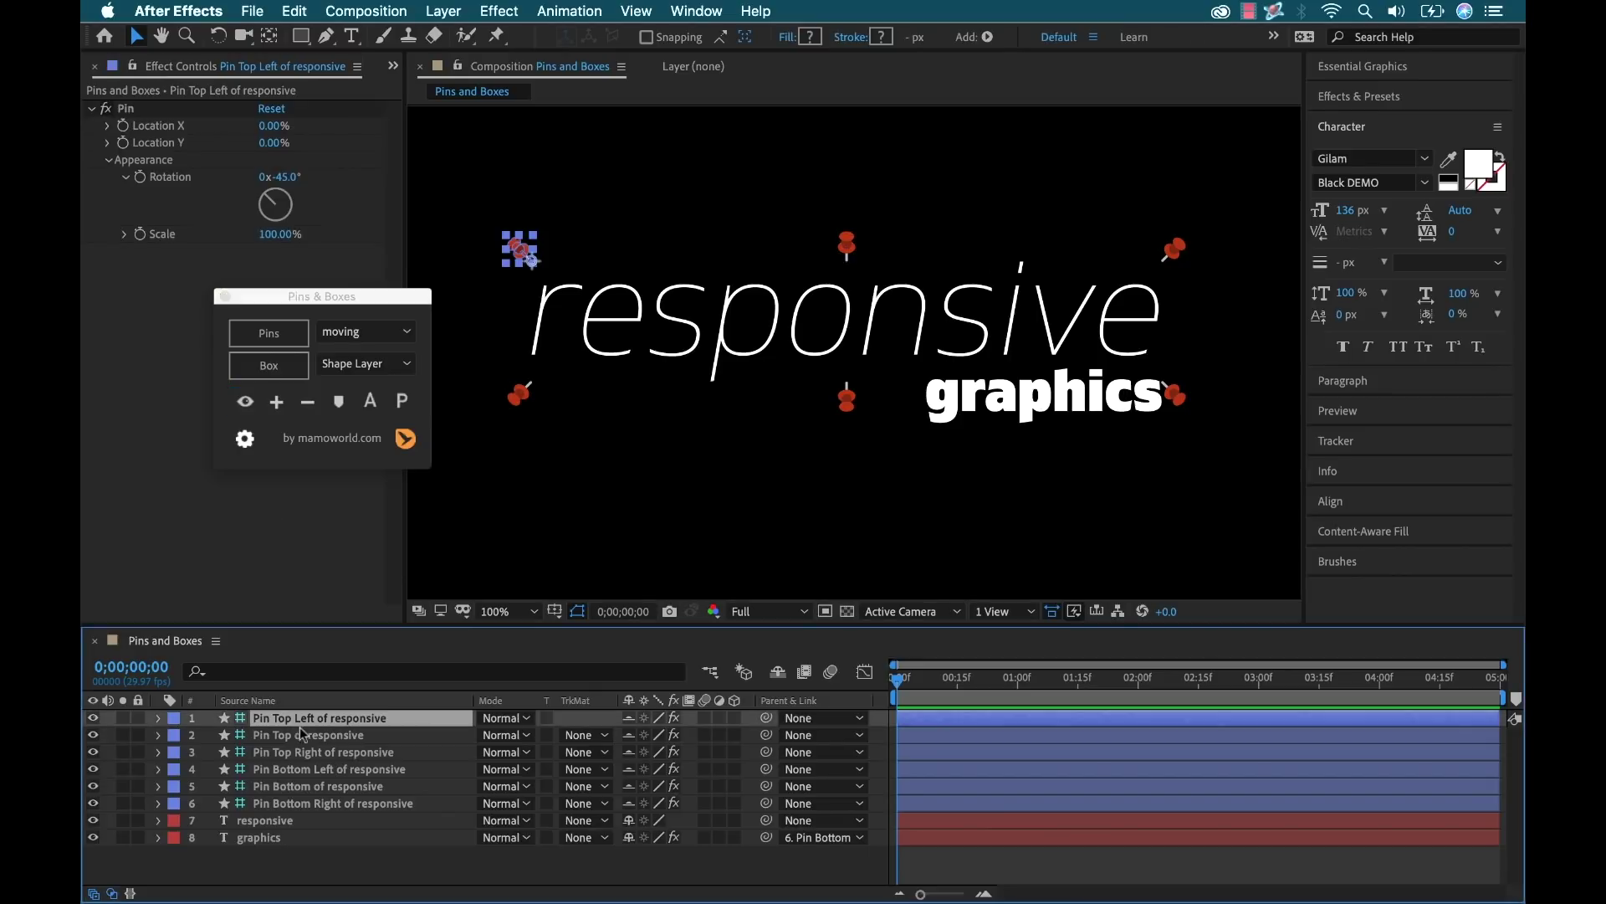
left_click(292, 804, "shift")
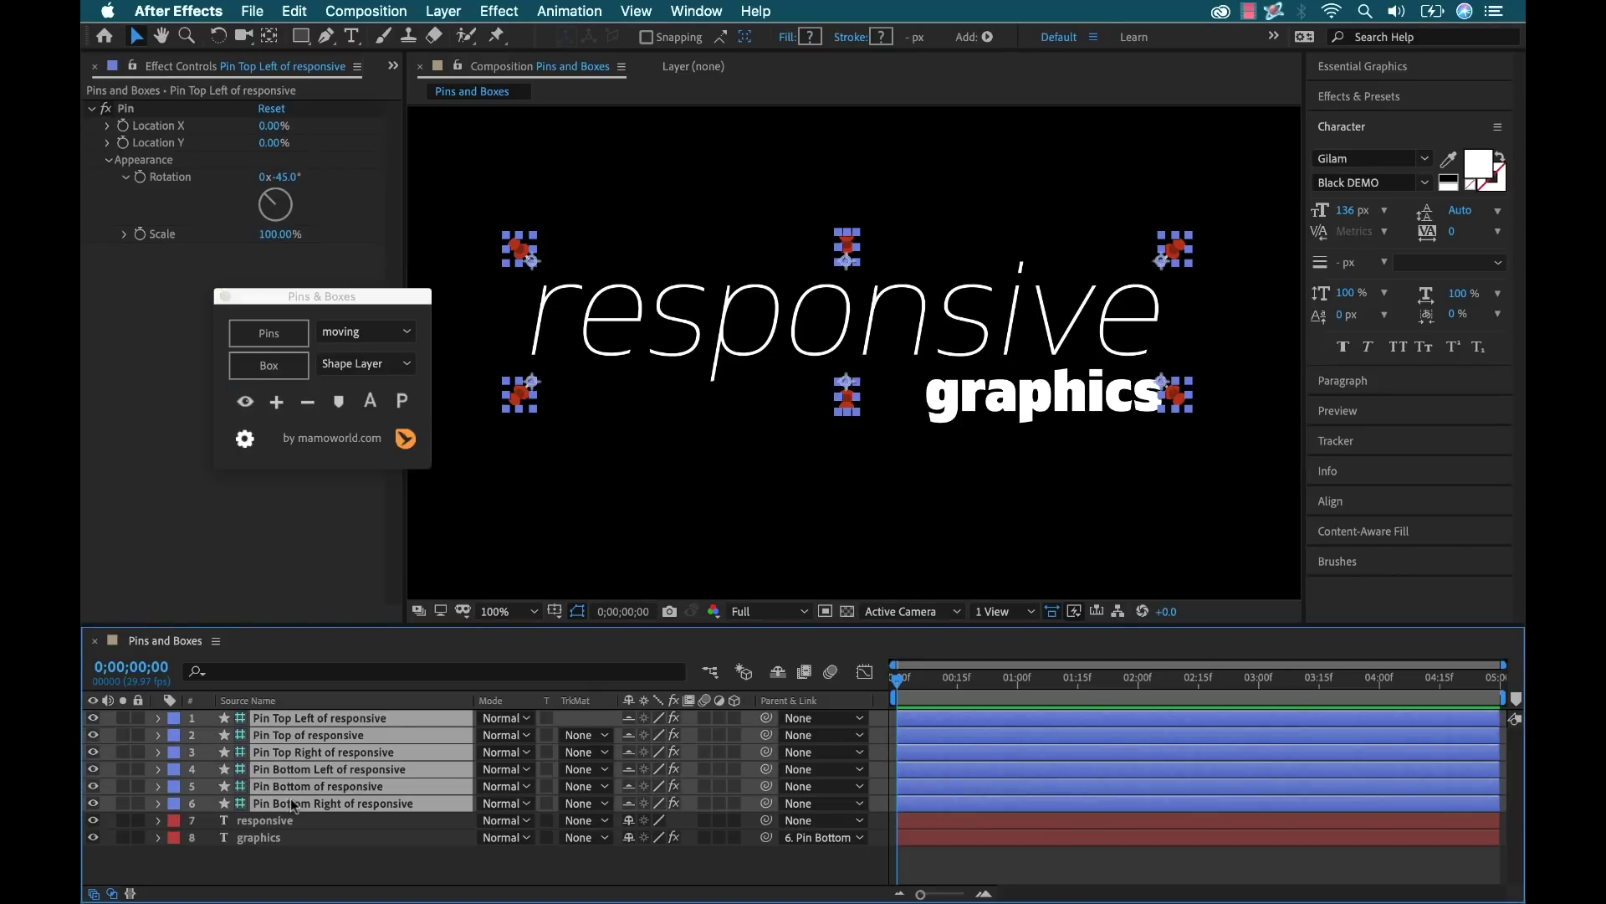
left_click(281, 366)
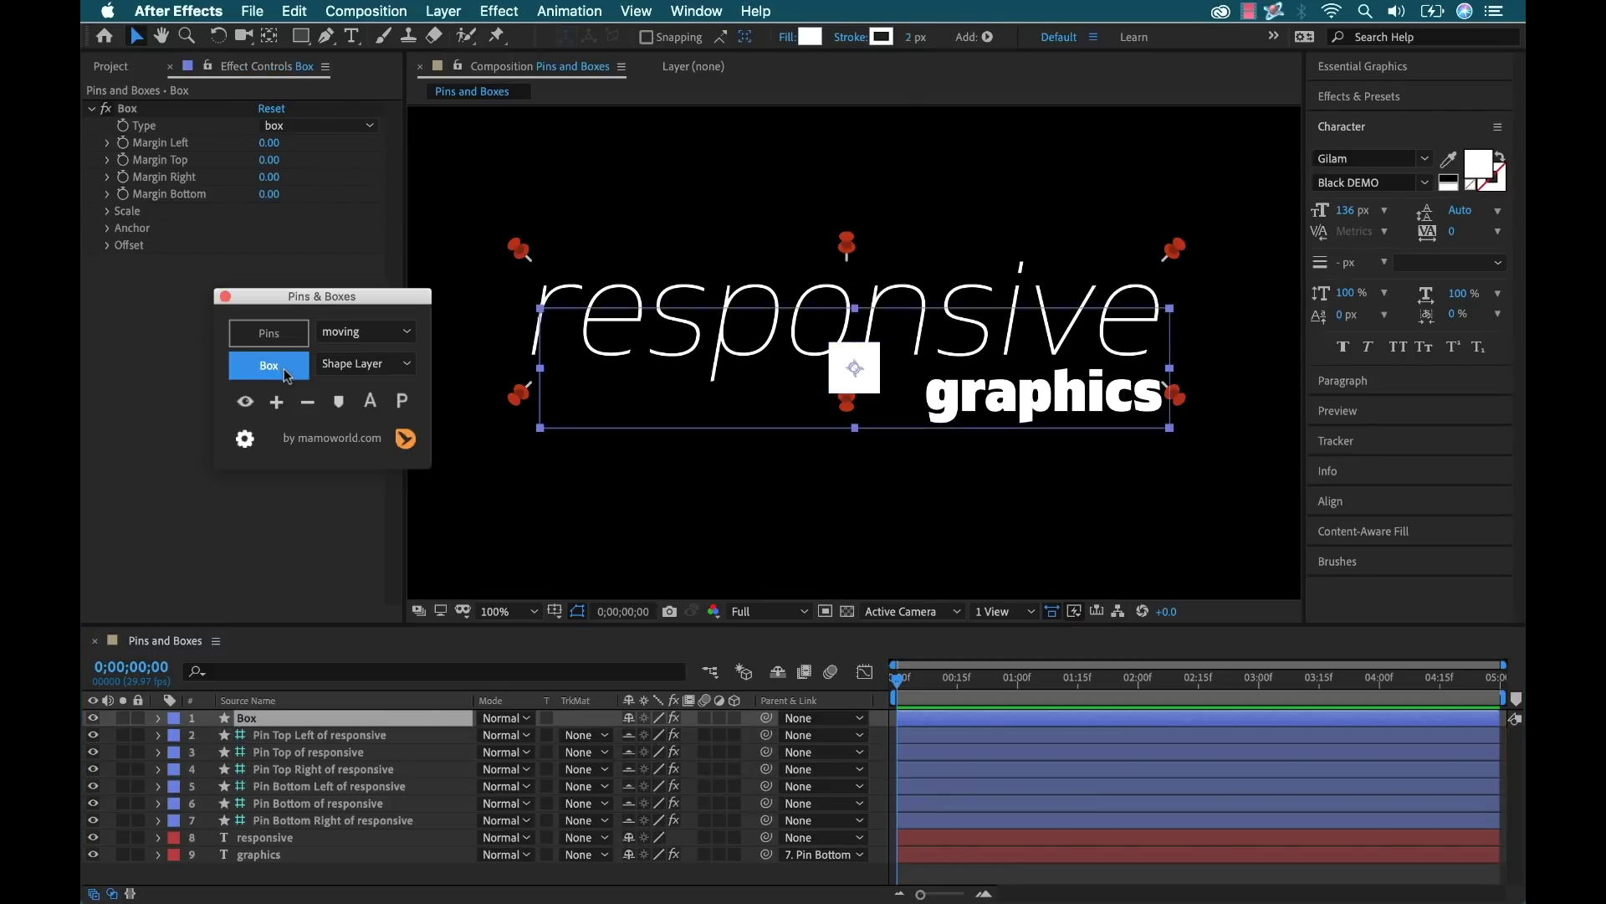
Give the box a red CA2D2D fill and remove its stroke.
left_click(801, 37)
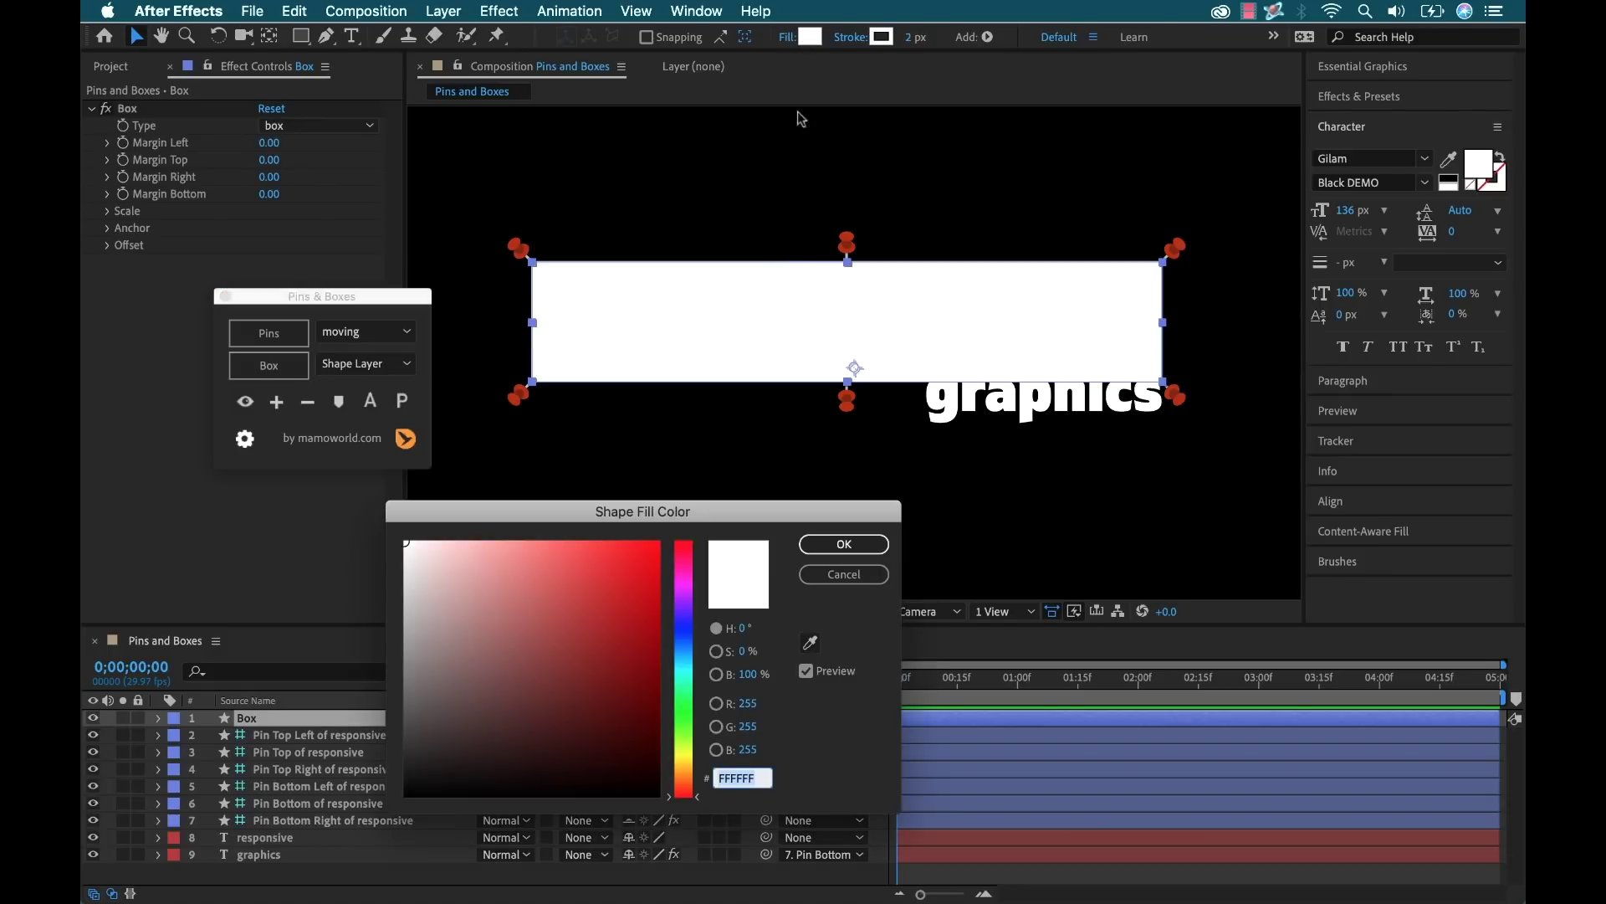
left_click_drag(597, 585, 602, 595)
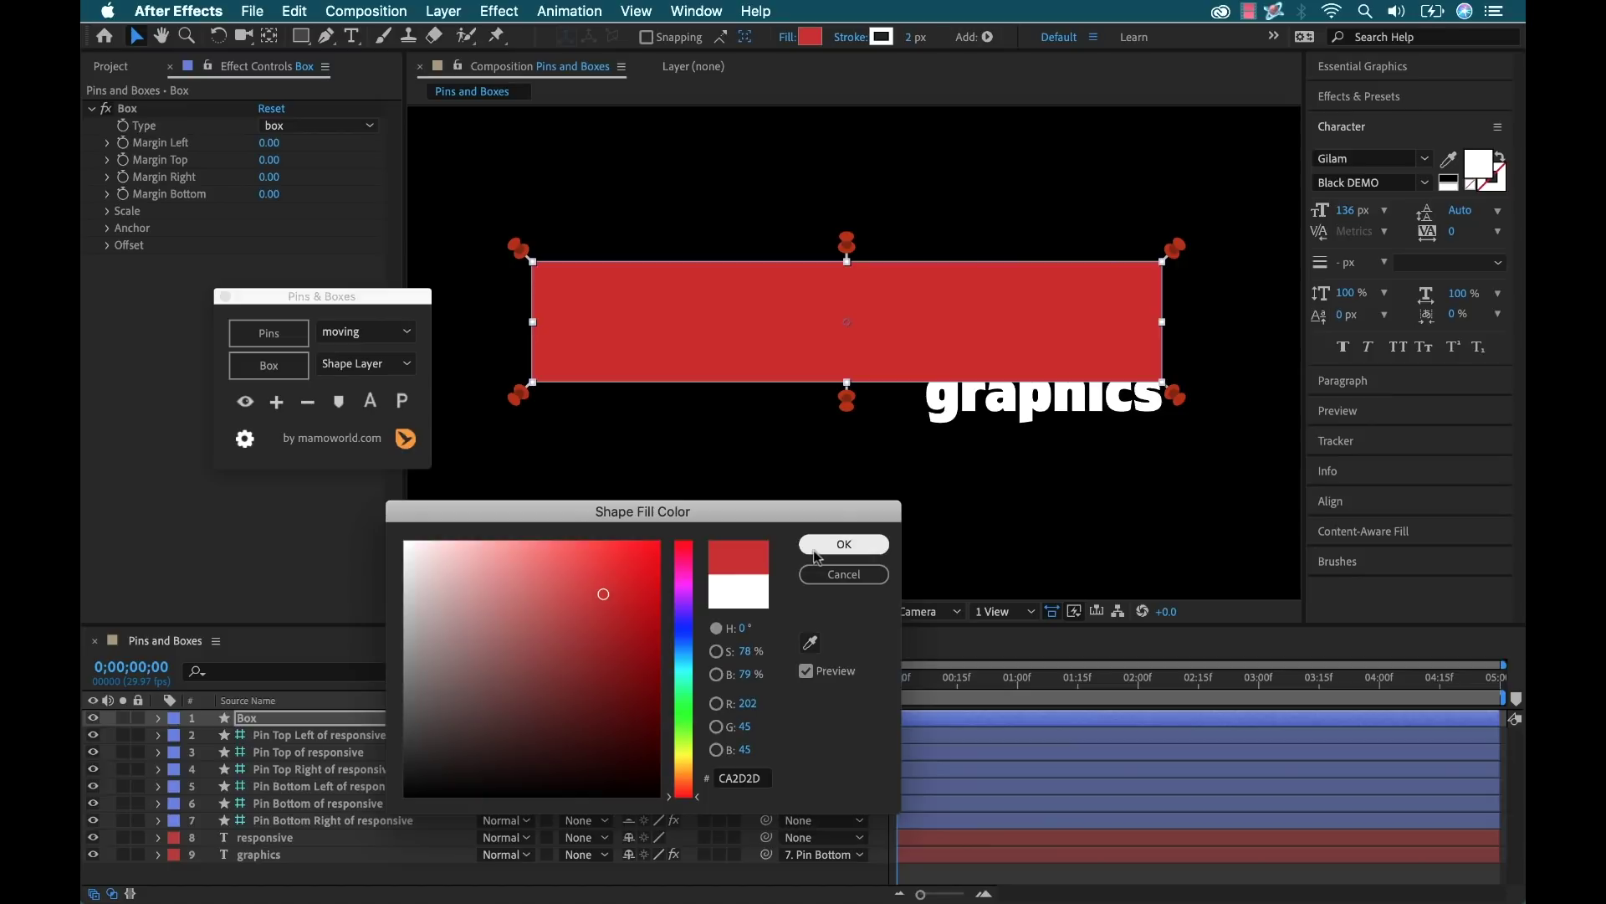
left_click(844, 544)
left_click(851, 37)
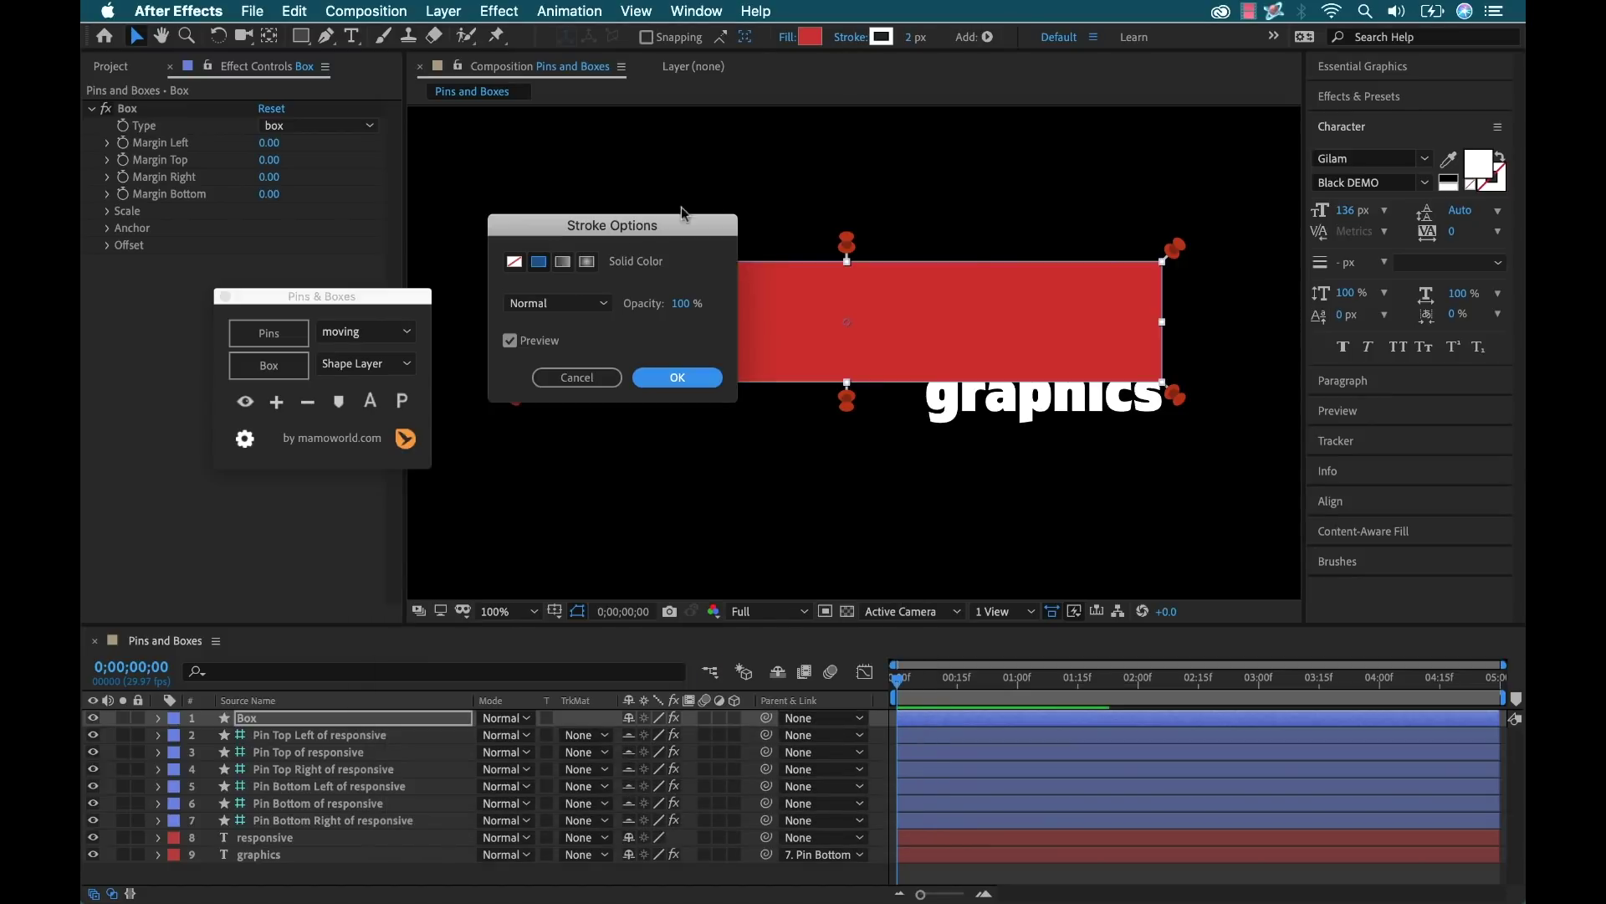
left_click(515, 263)
left_click(678, 376)
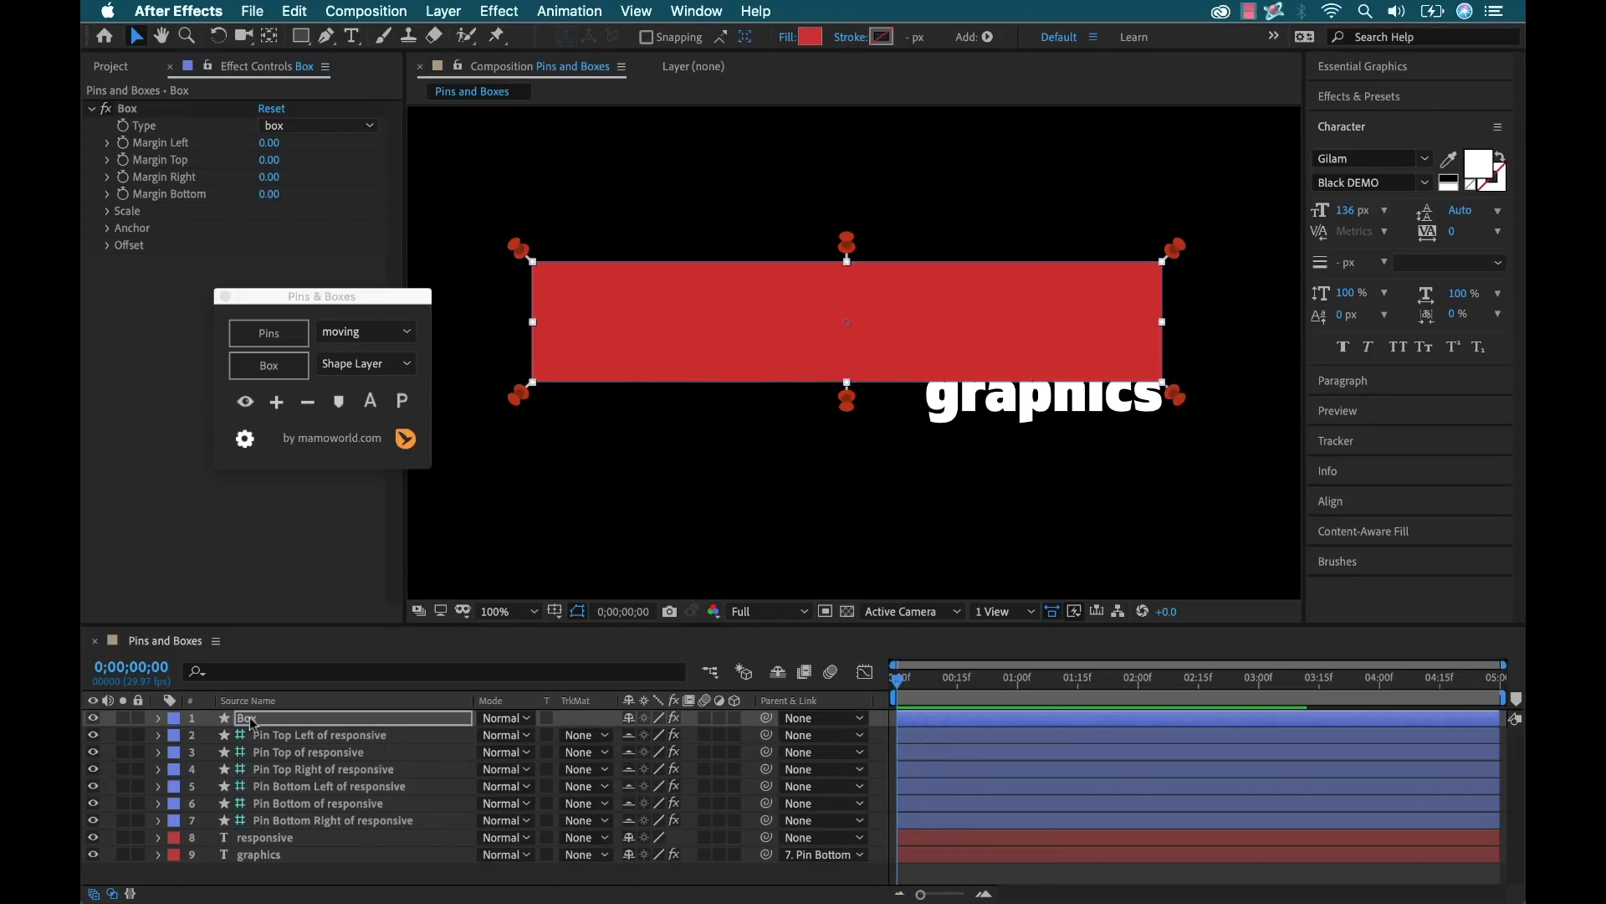
Reorder the layers so that graphics is above responsive and Box is below both texts.
left_click_drag(251, 717, 283, 817)
left_click(335, 855)
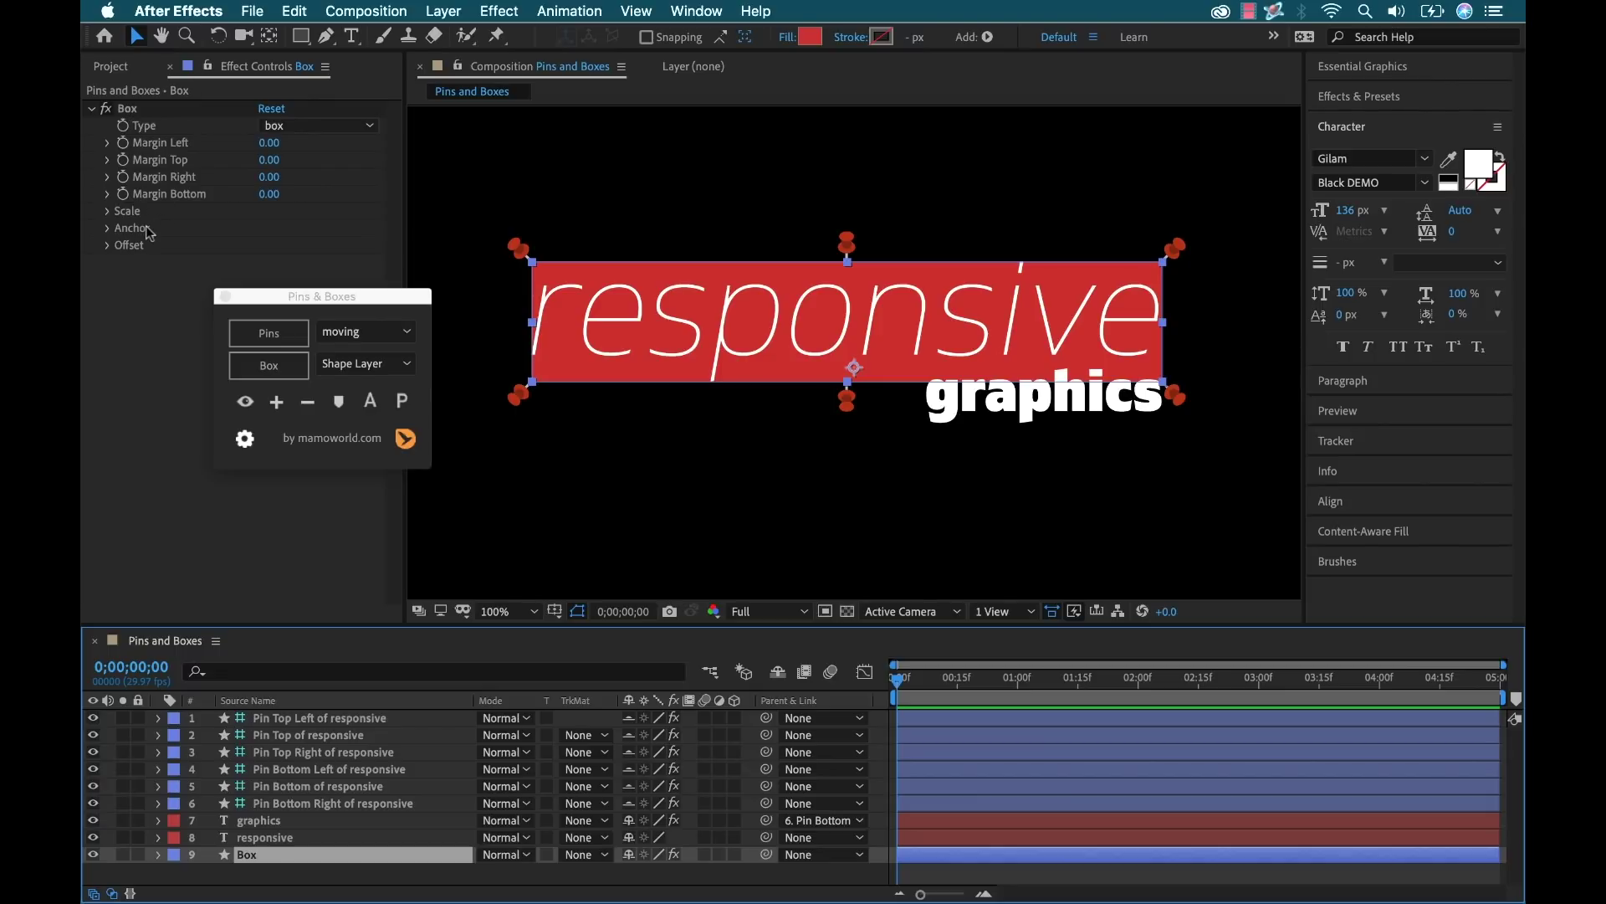
Set the left, top, right and bottom margins of the box to 25.
left_click(316, 126)
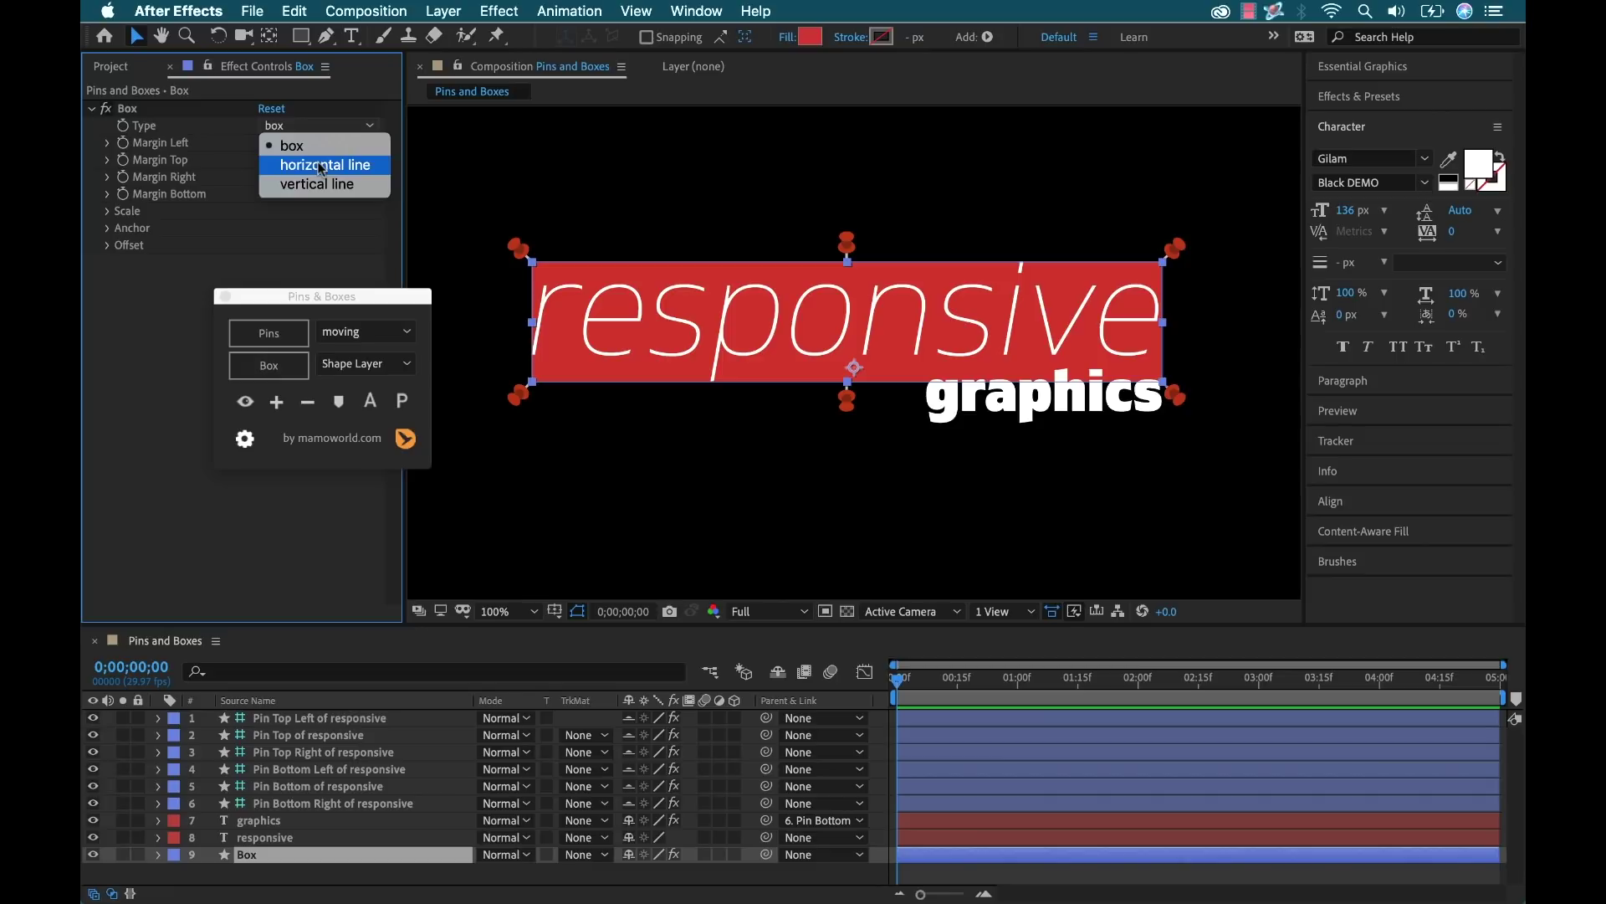
left_click(163, 303)
left_click(270, 144)
type("25")
key("Tab")
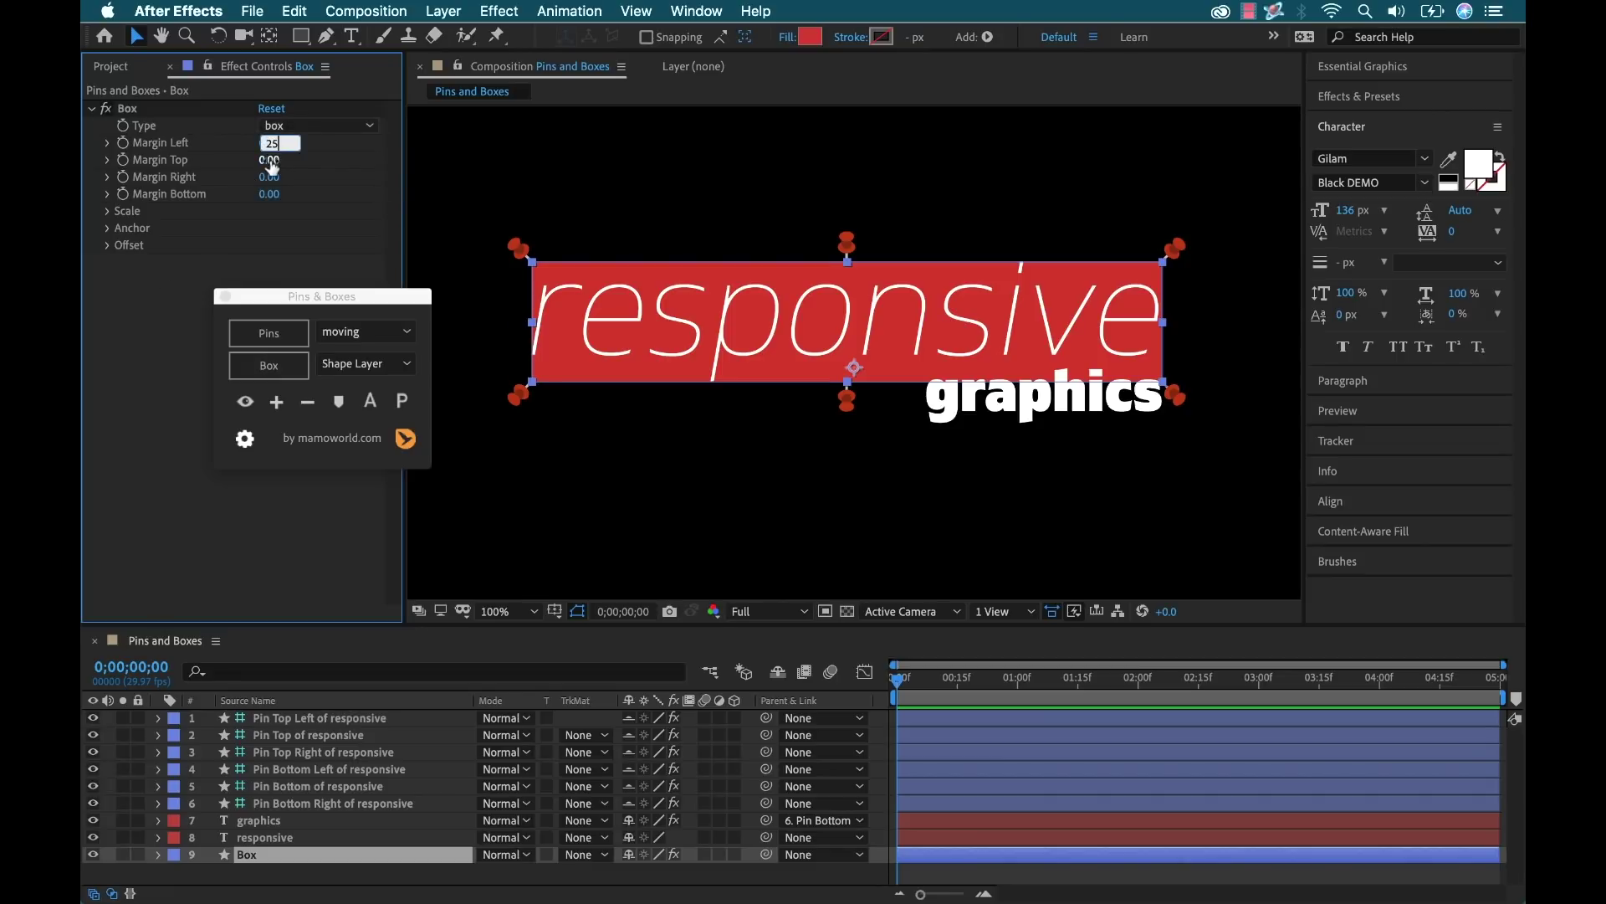
type("25")
key("Tab")
type("25")
key("Tab")
type("25")
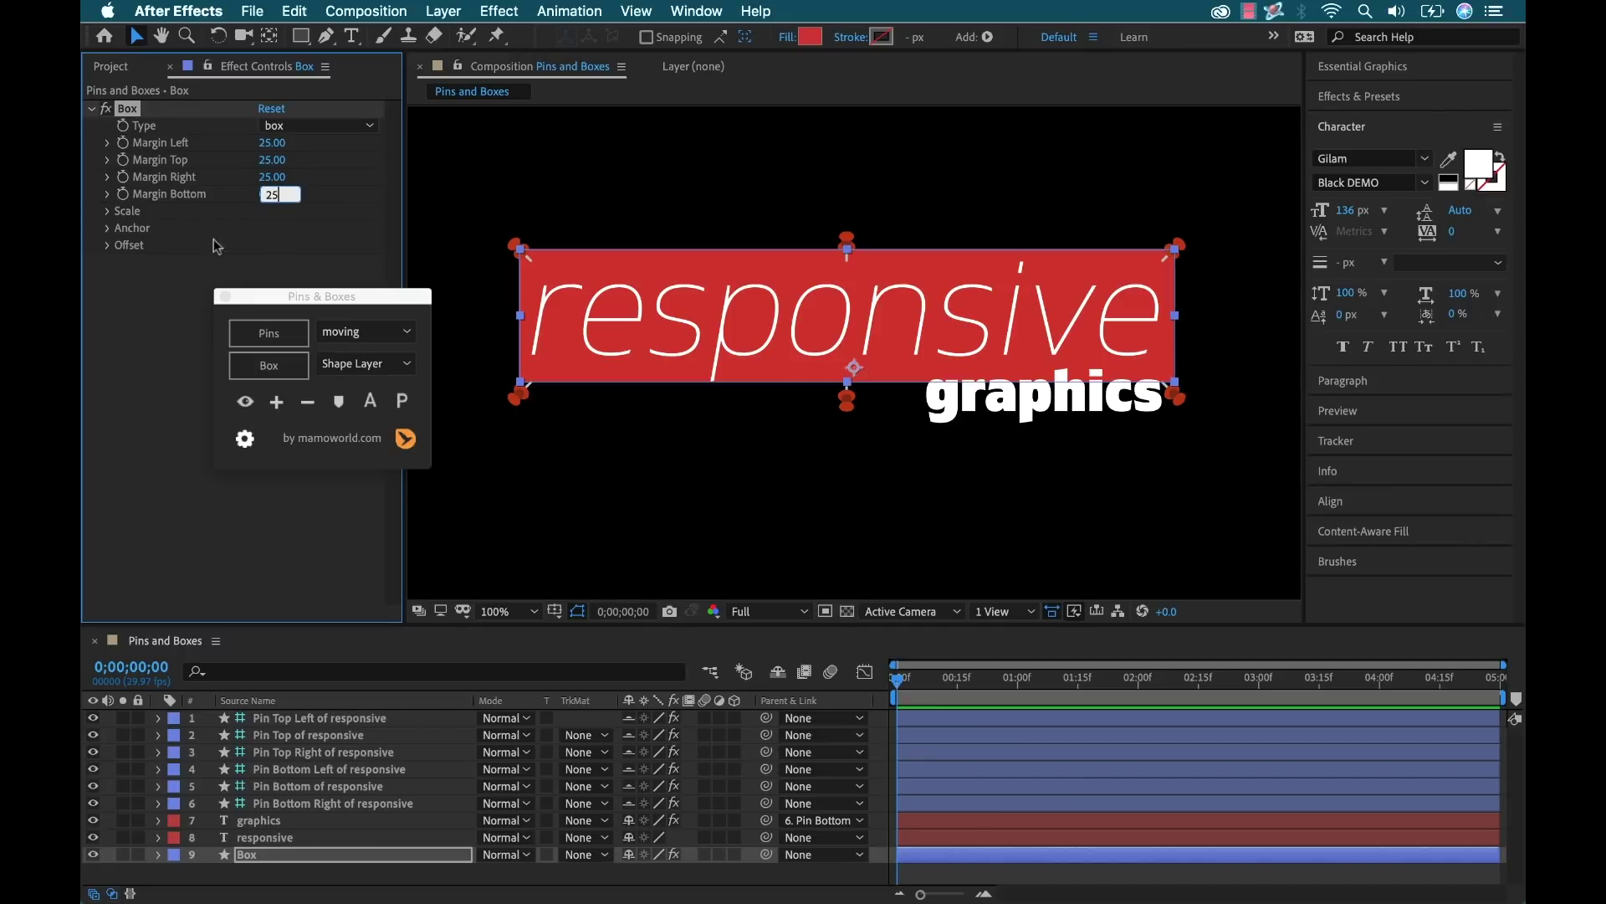
key("Return")
left_click(108, 229)
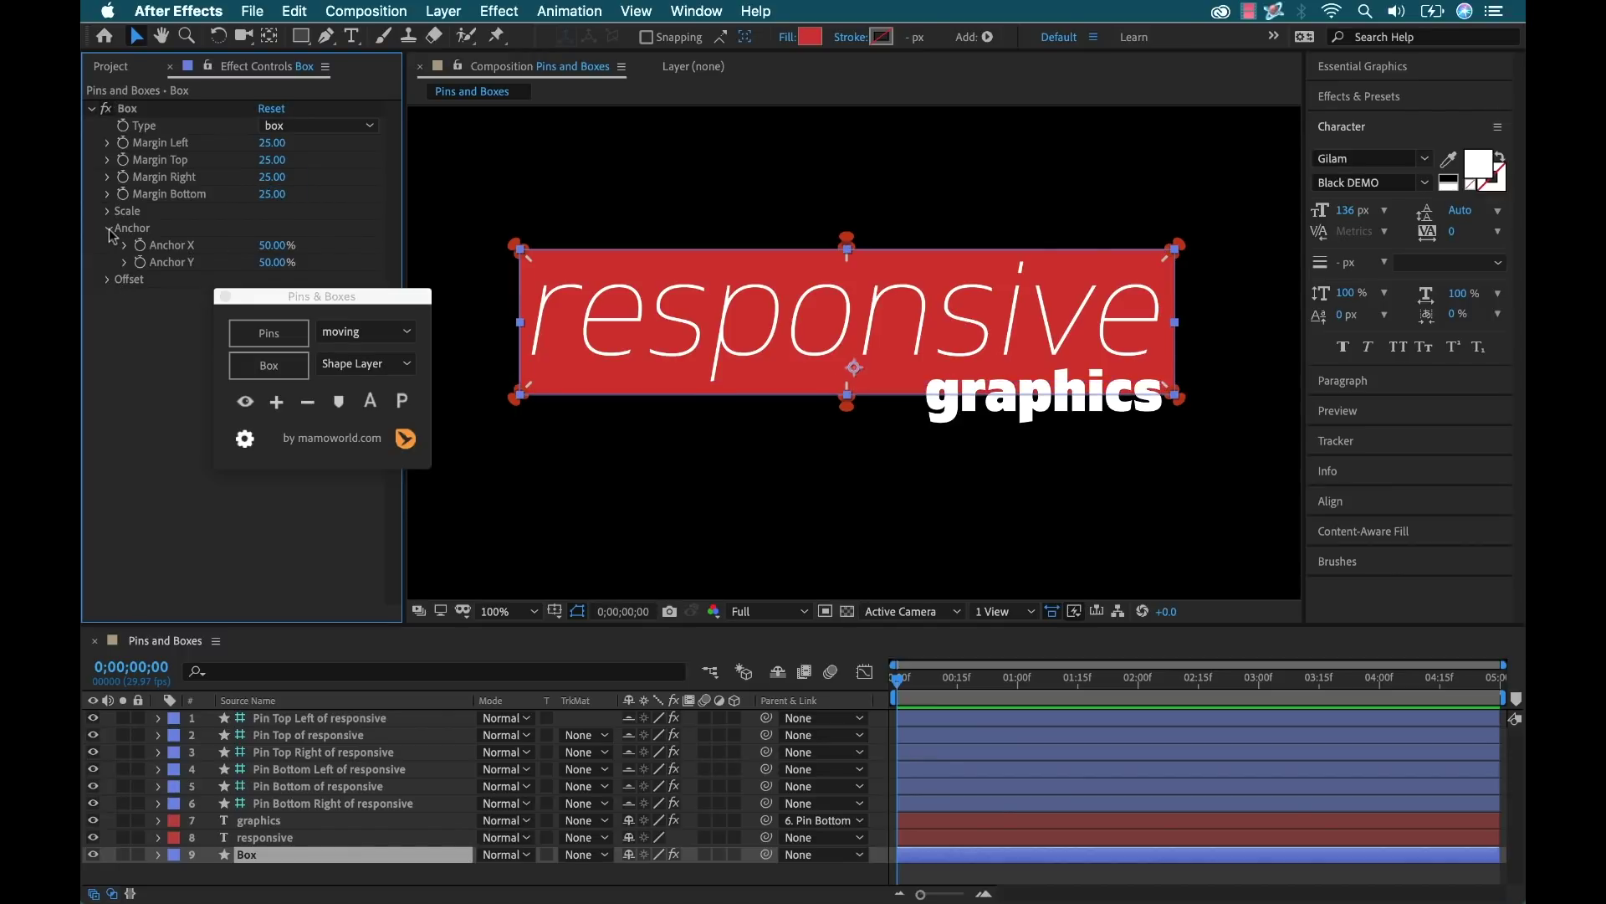
left_click(108, 229)
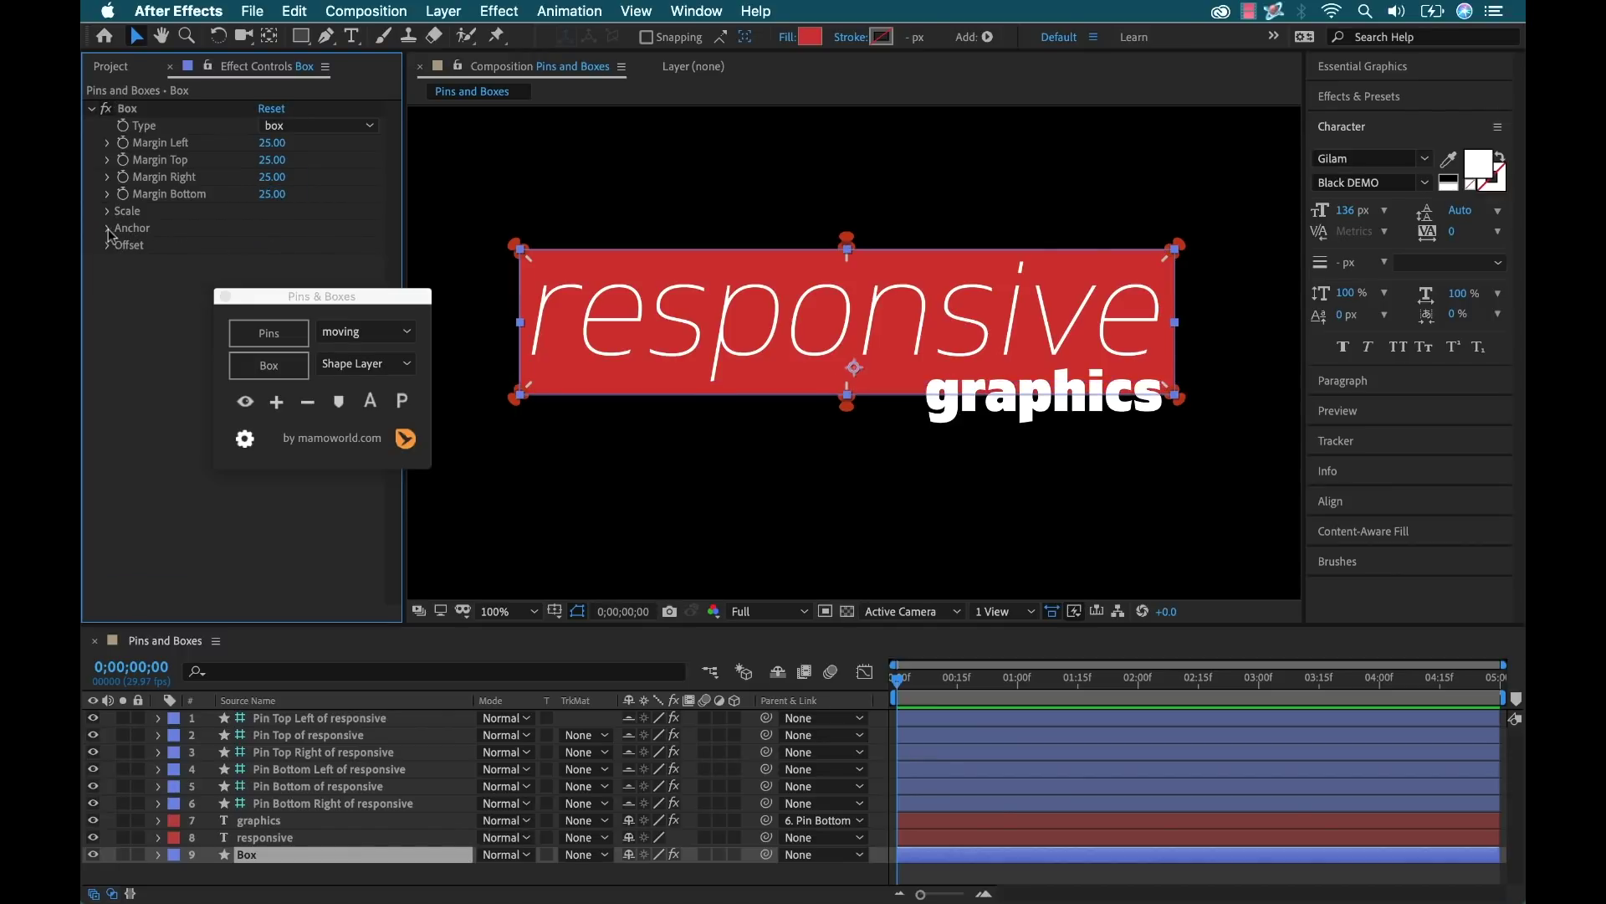
Try moving the responsive text up and to the right to test the attached box, and undo the move.
left_click(264, 837)
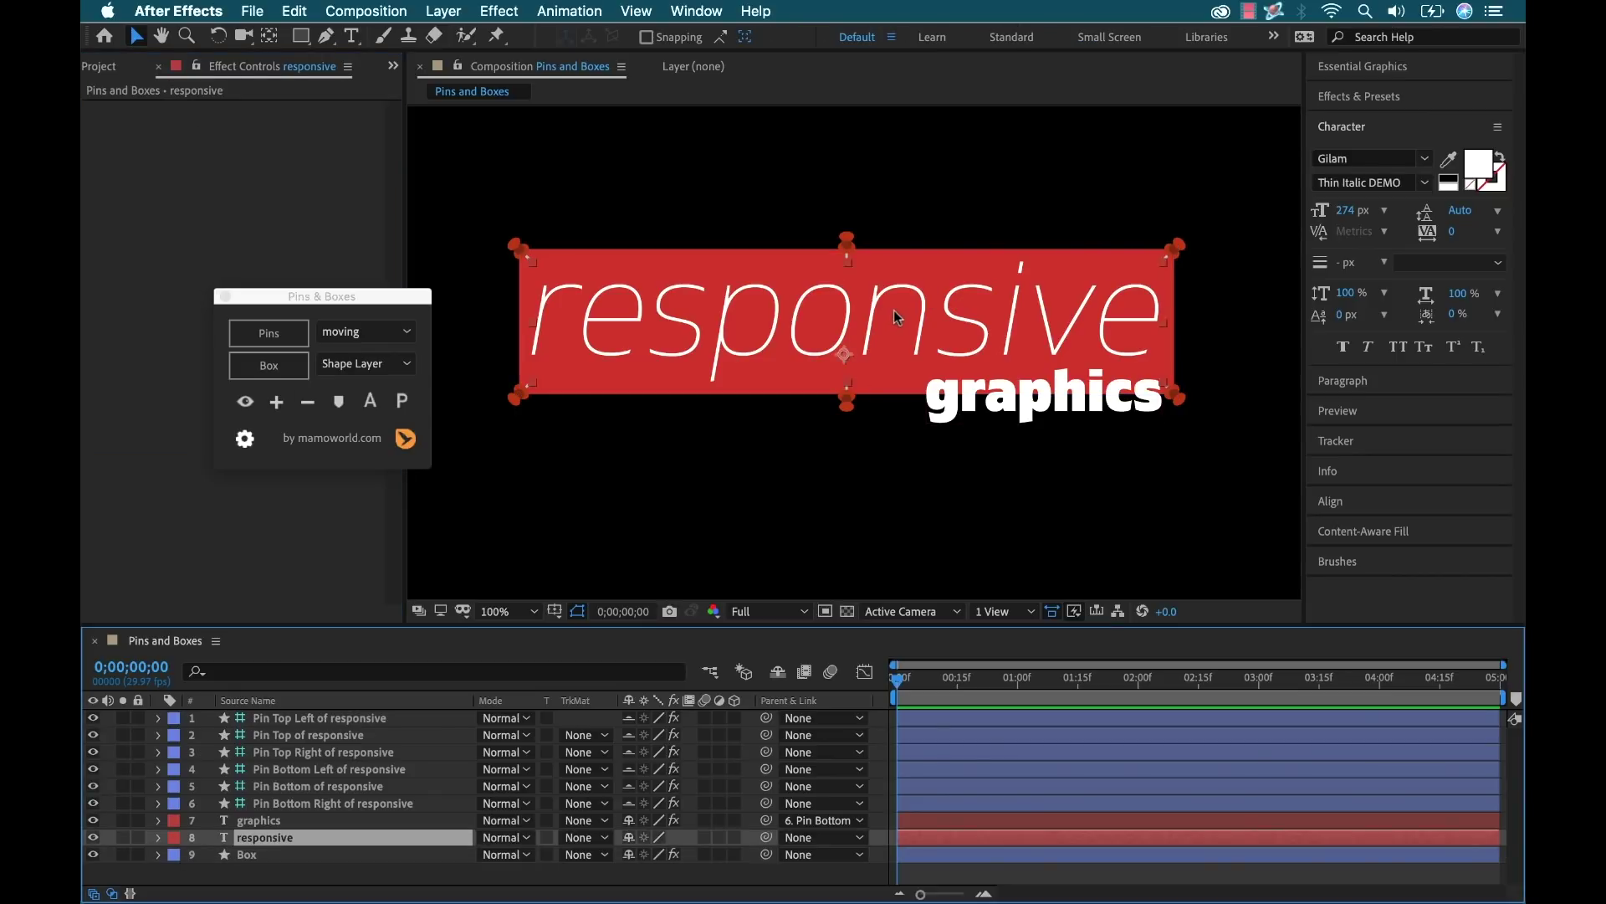
left_click_drag(894, 311, 925, 285)
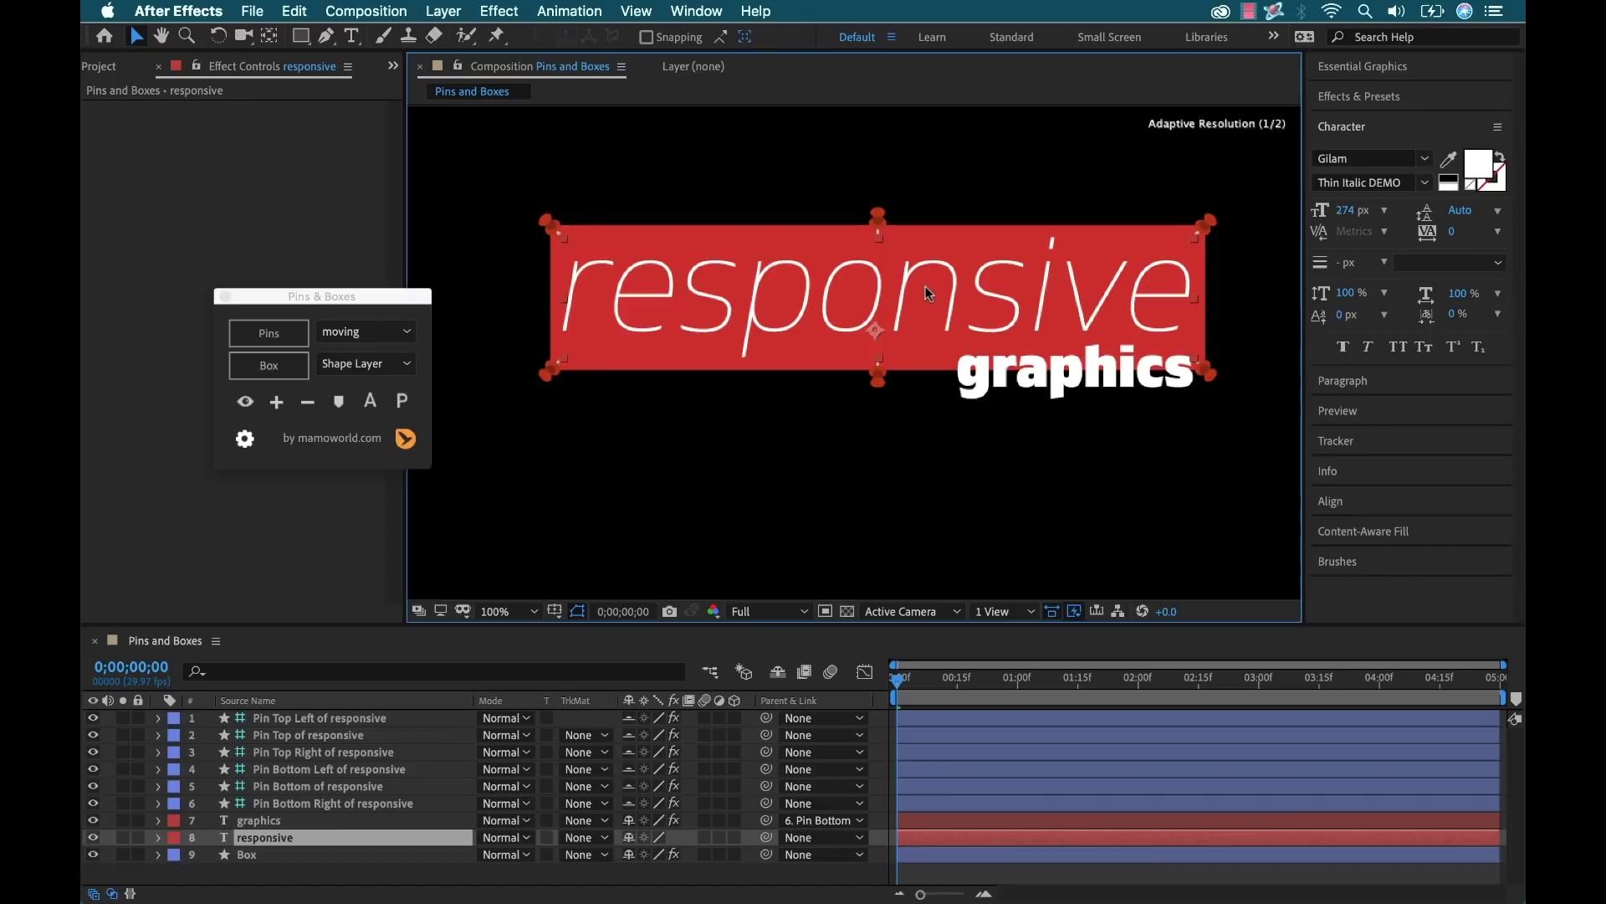
key("super+z")
Try replacing the responsive text with "fasdfasdf" to test the pinned text and box, and undo the text change.
double_click(901, 315)
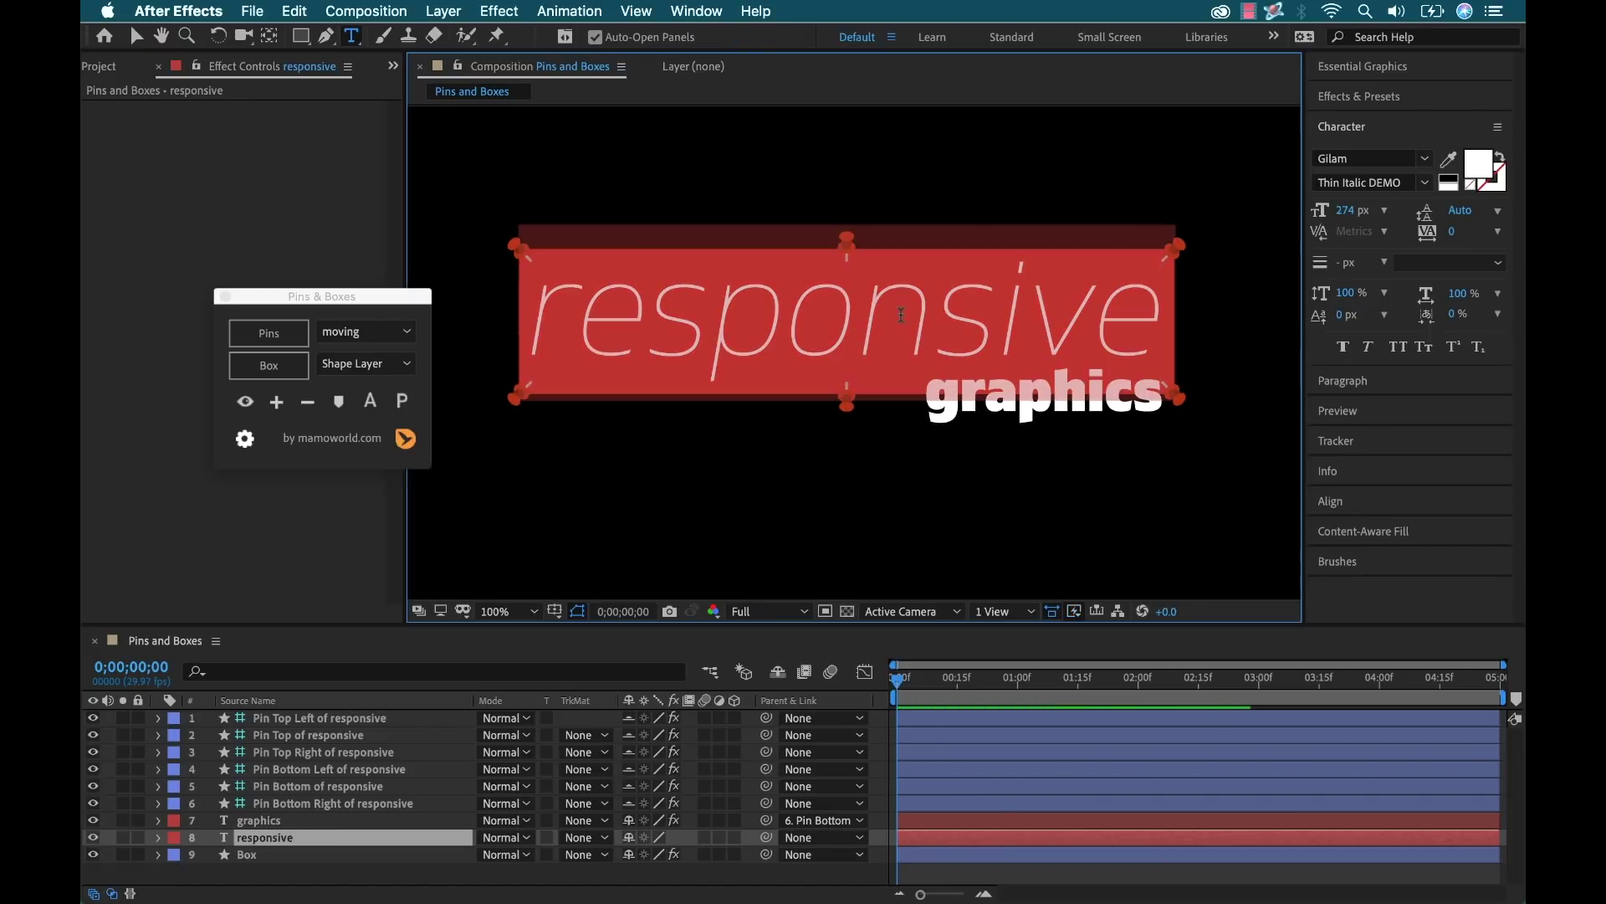
double_click(900, 315)
type("fasdfasdf")
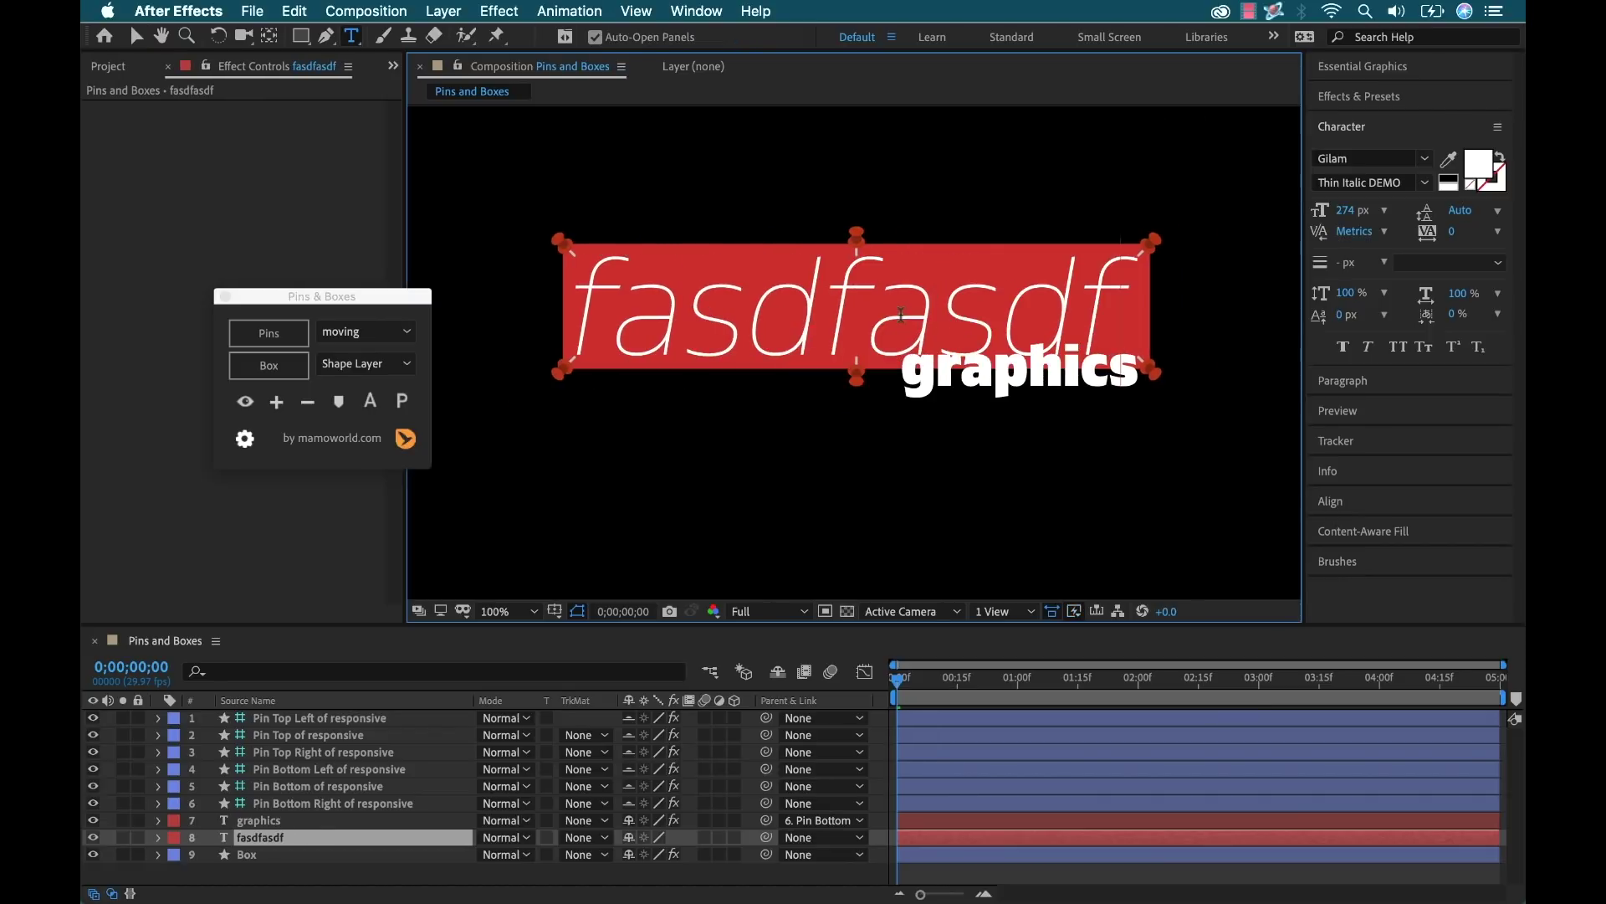
key("super+z")
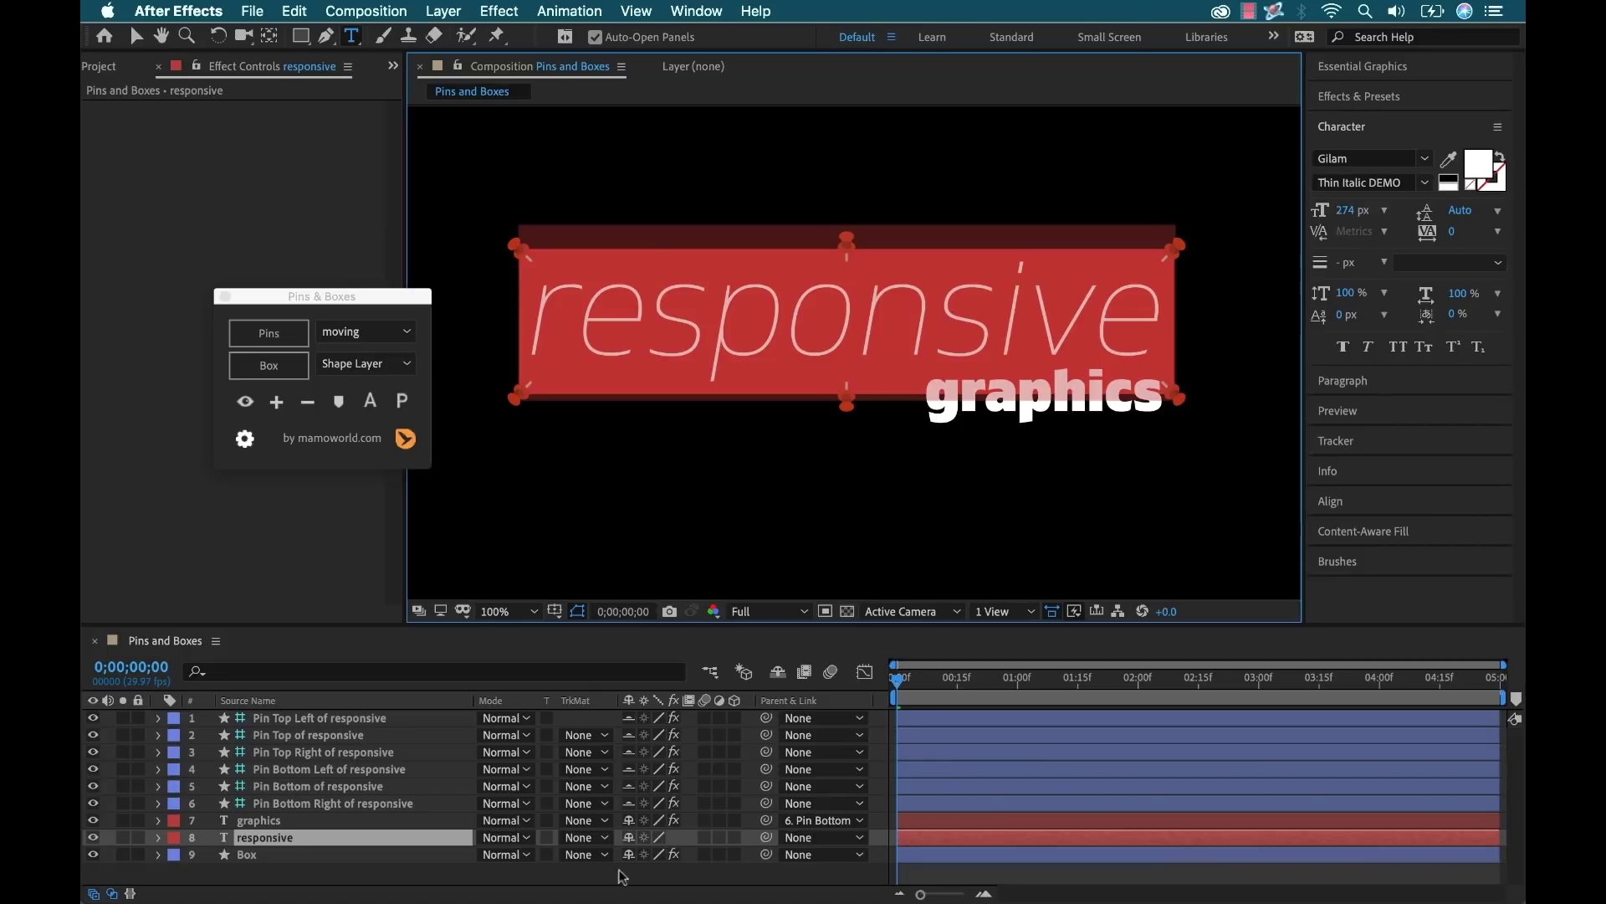
left_click(419, 875)
key("v")
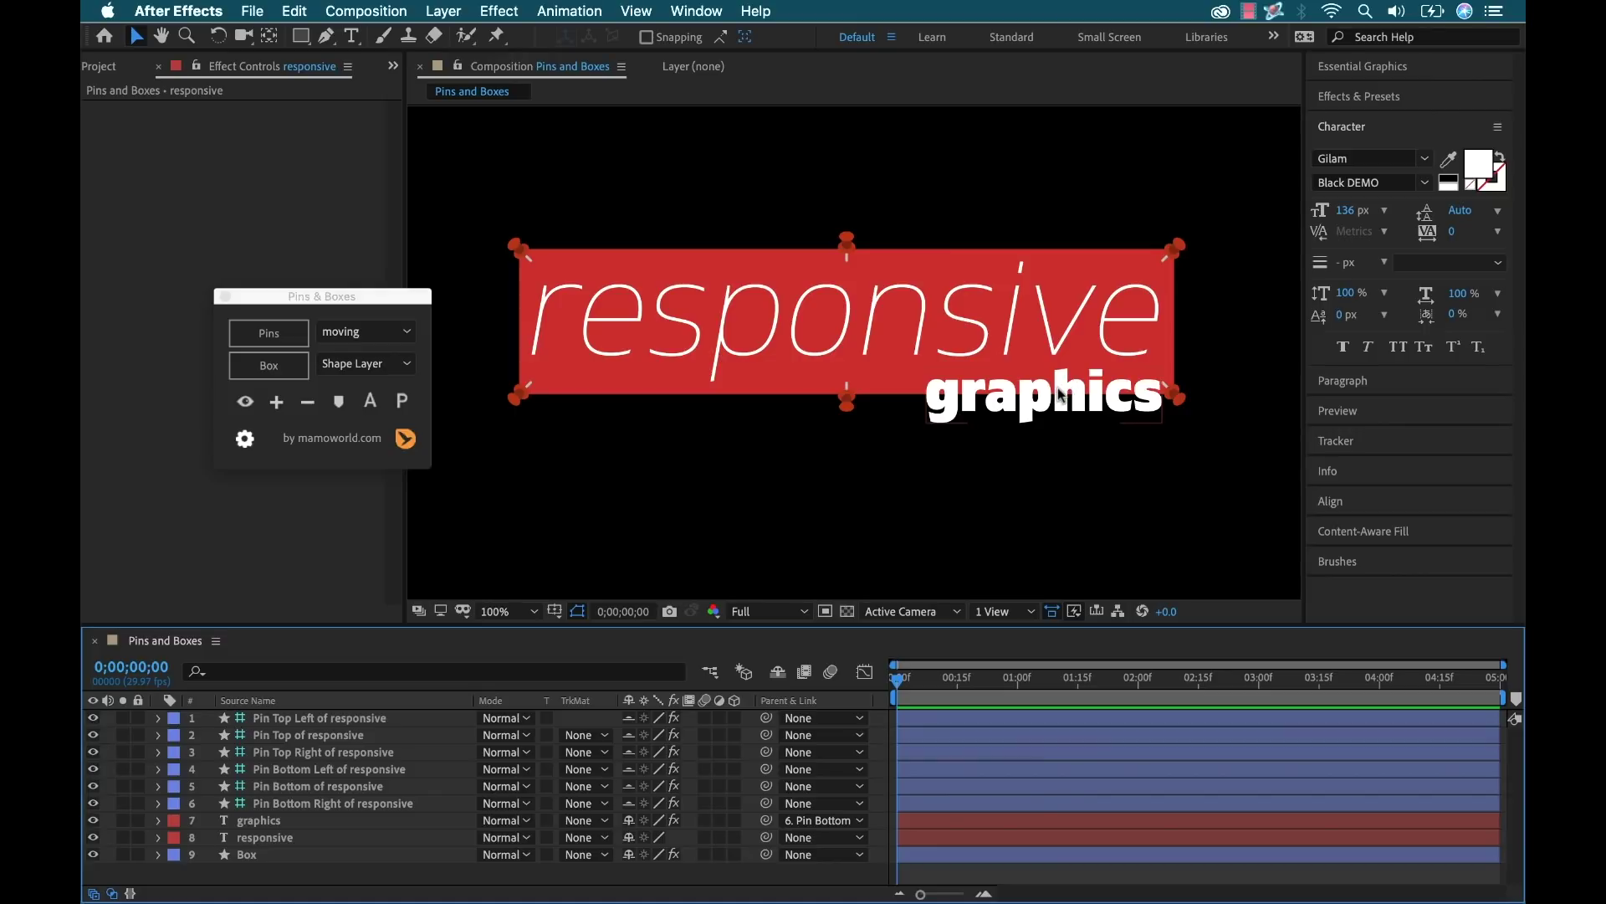
Add moving pins around the graphics text and create a shape layer box from its six pins.
left_click(261, 821)
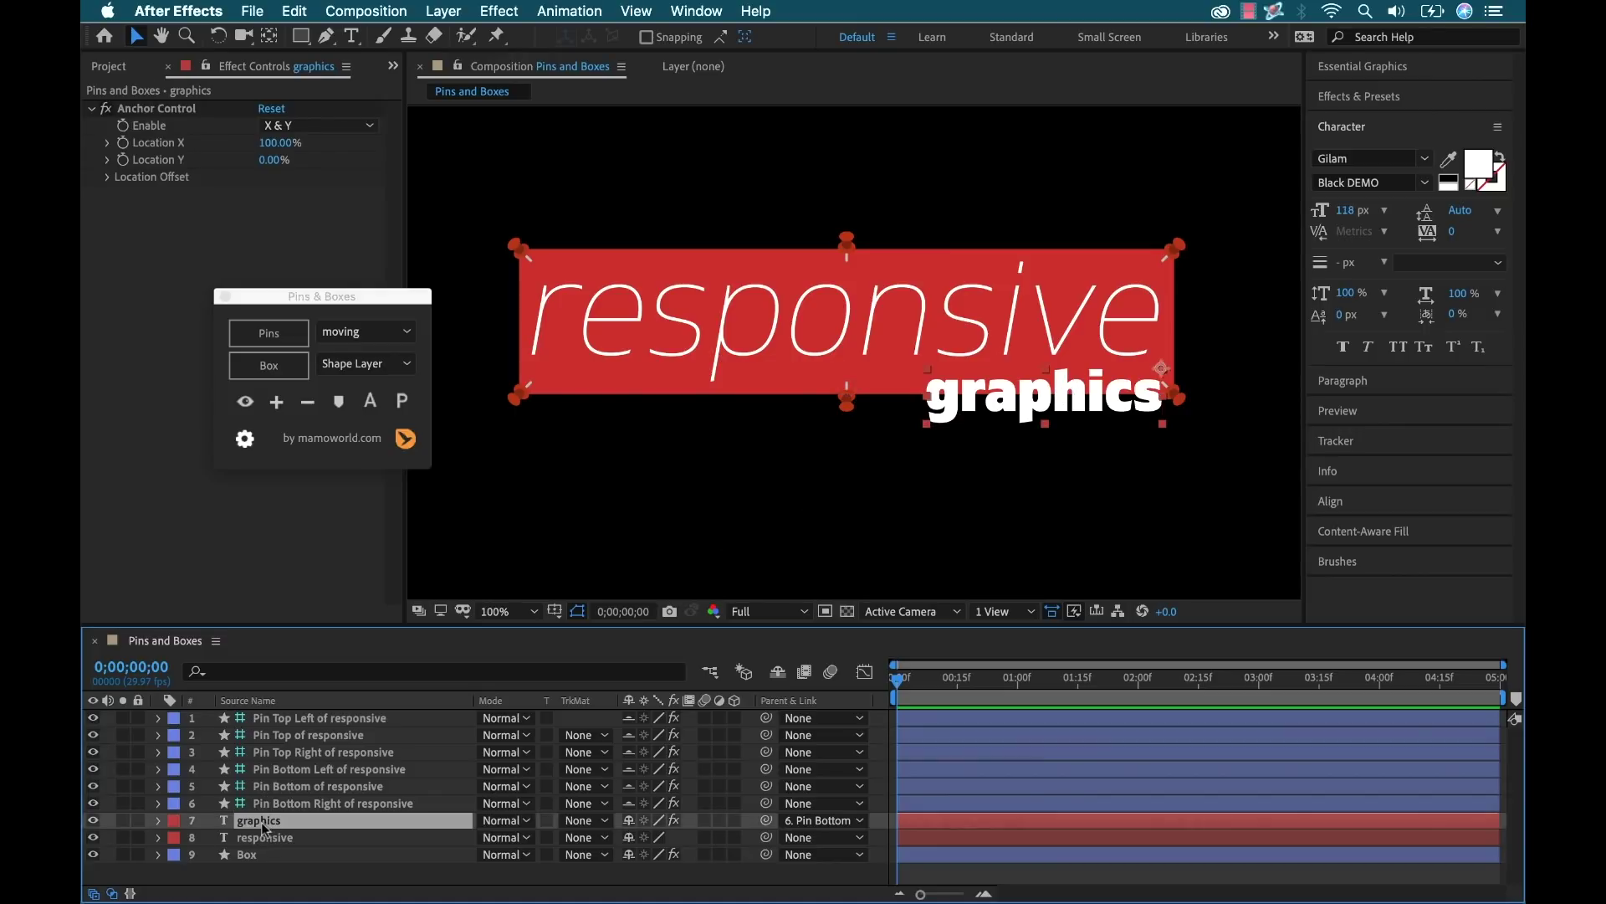
left_click(269, 333)
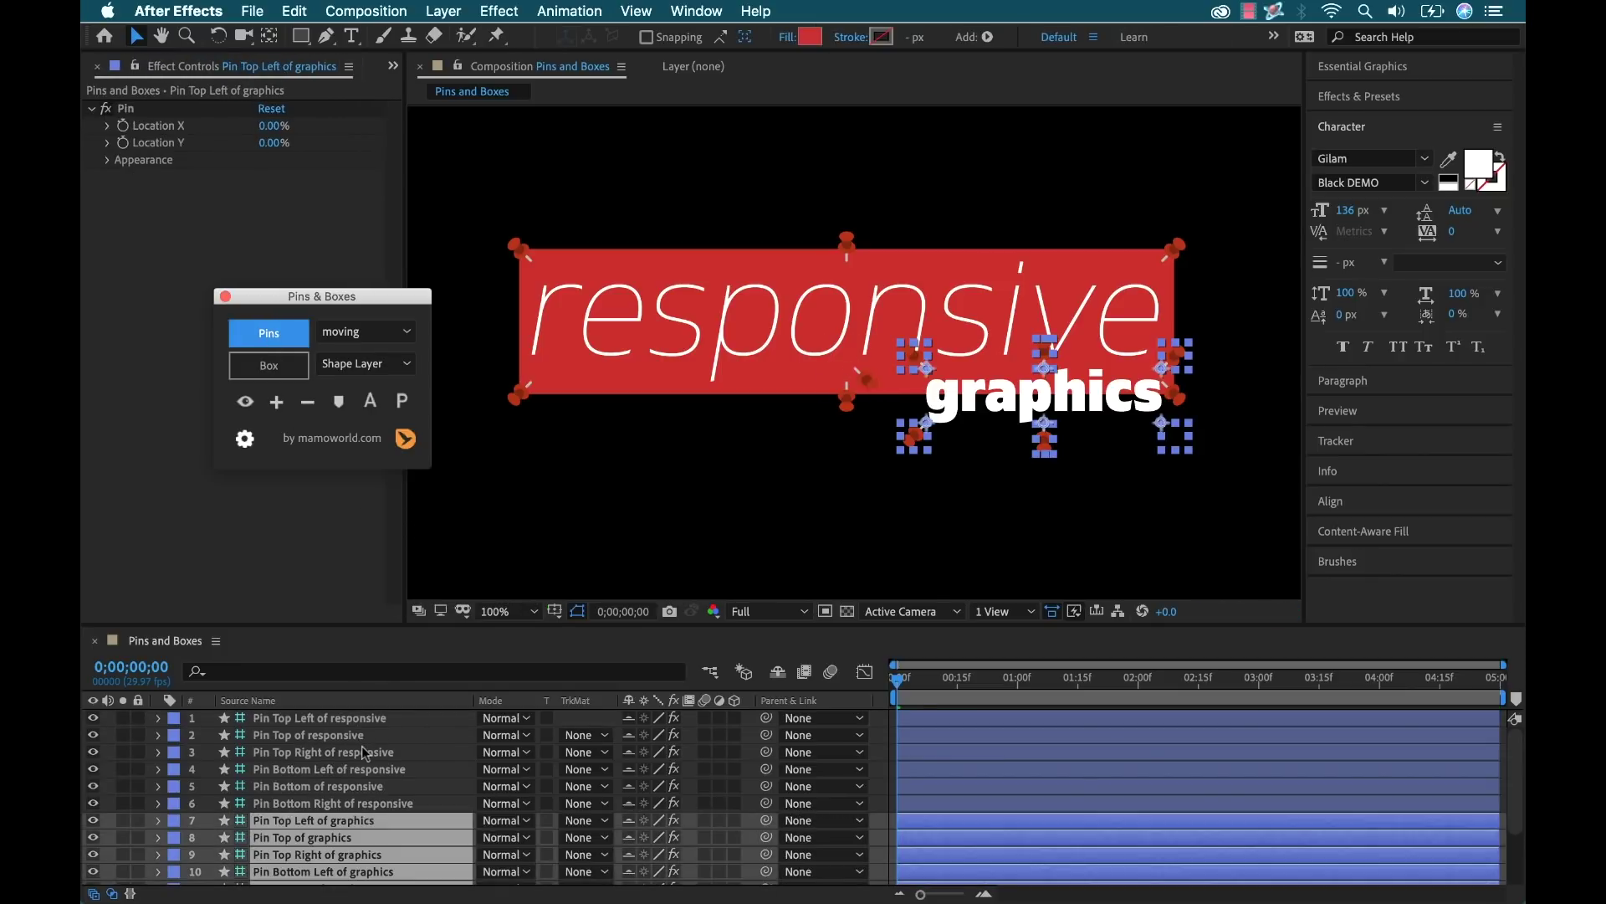
left_click(307, 804)
left_click(316, 822)
scroll(316, 824, "down", 3)
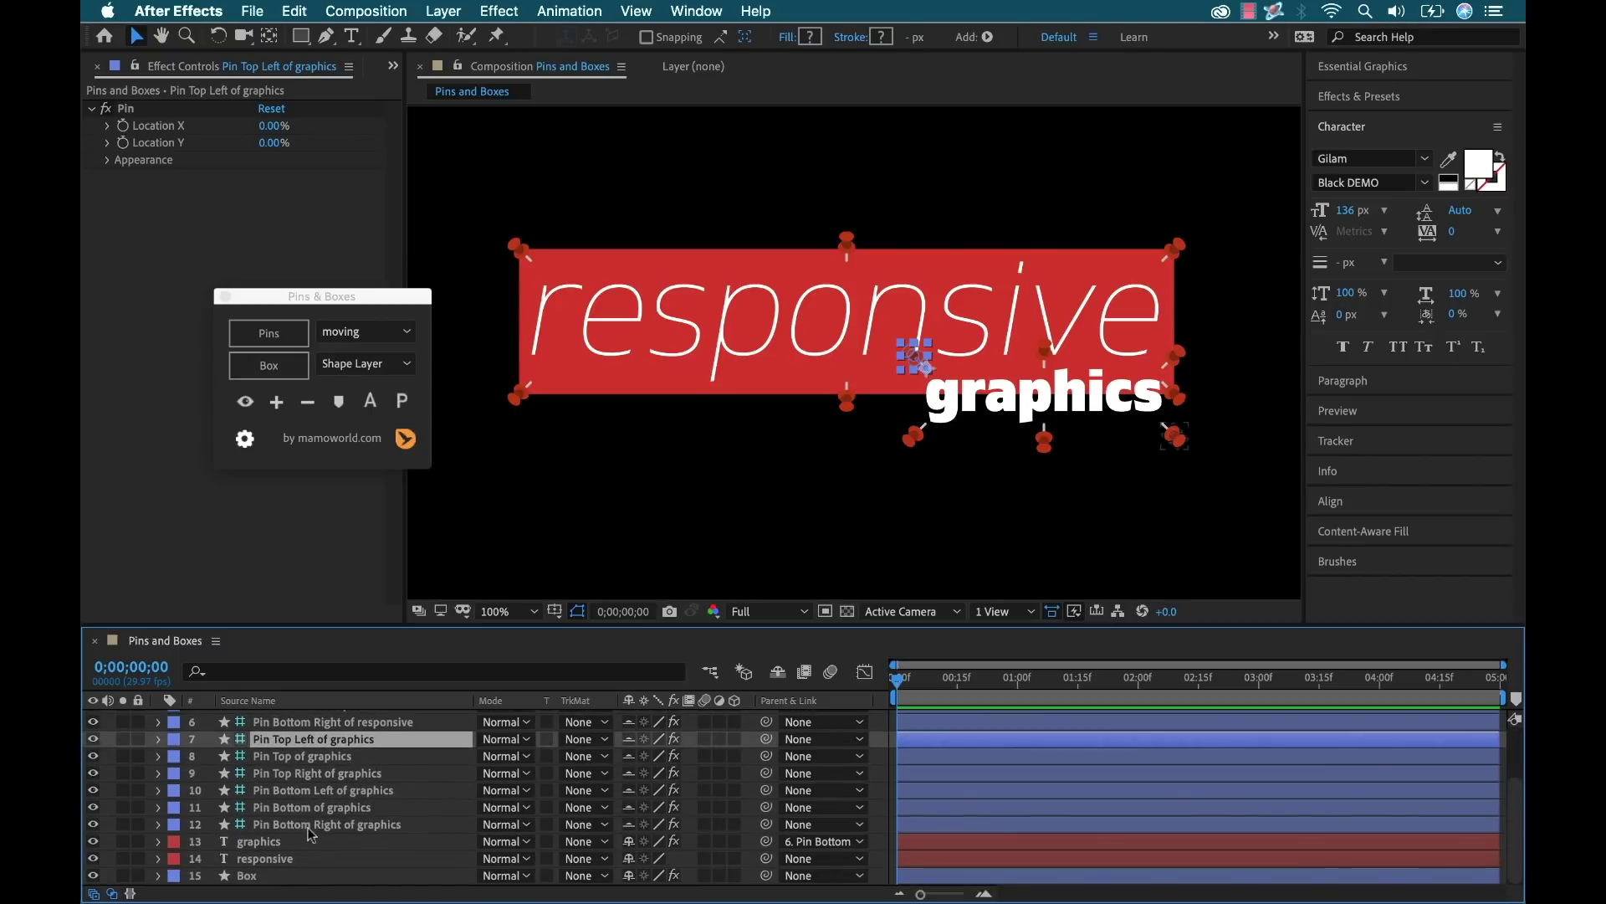
left_click(314, 826, "shift")
left_click(269, 365)
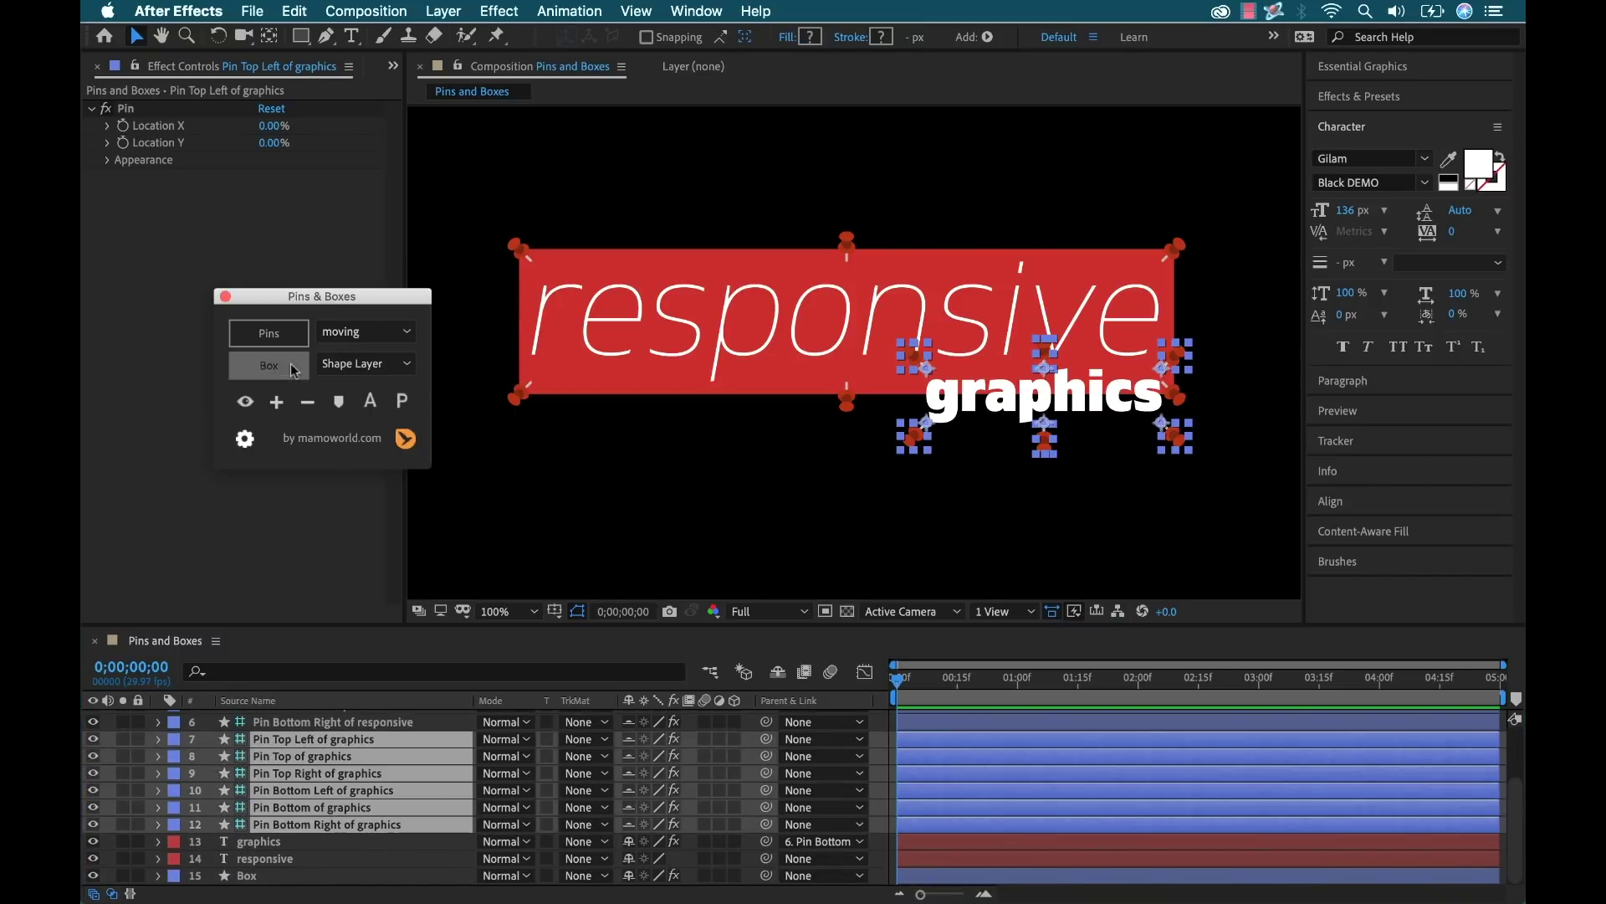
Give the new graphics box the red CA2D2D fill sampled from the responsive box and remove its stroke.
left_click(810, 36)
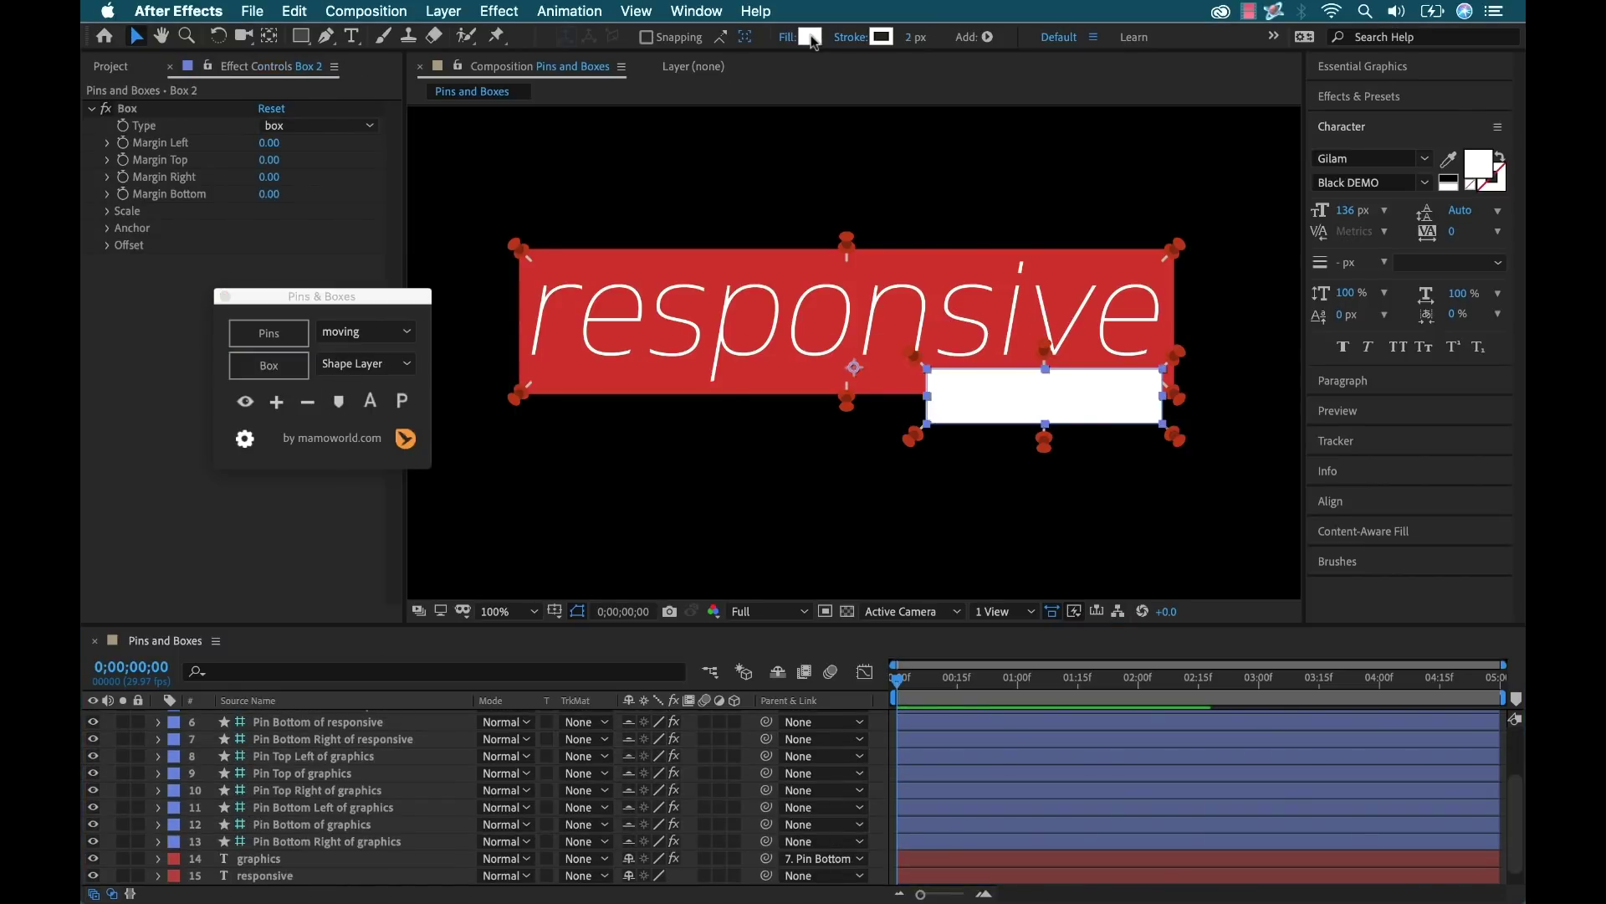
left_click(810, 641)
left_click(942, 250)
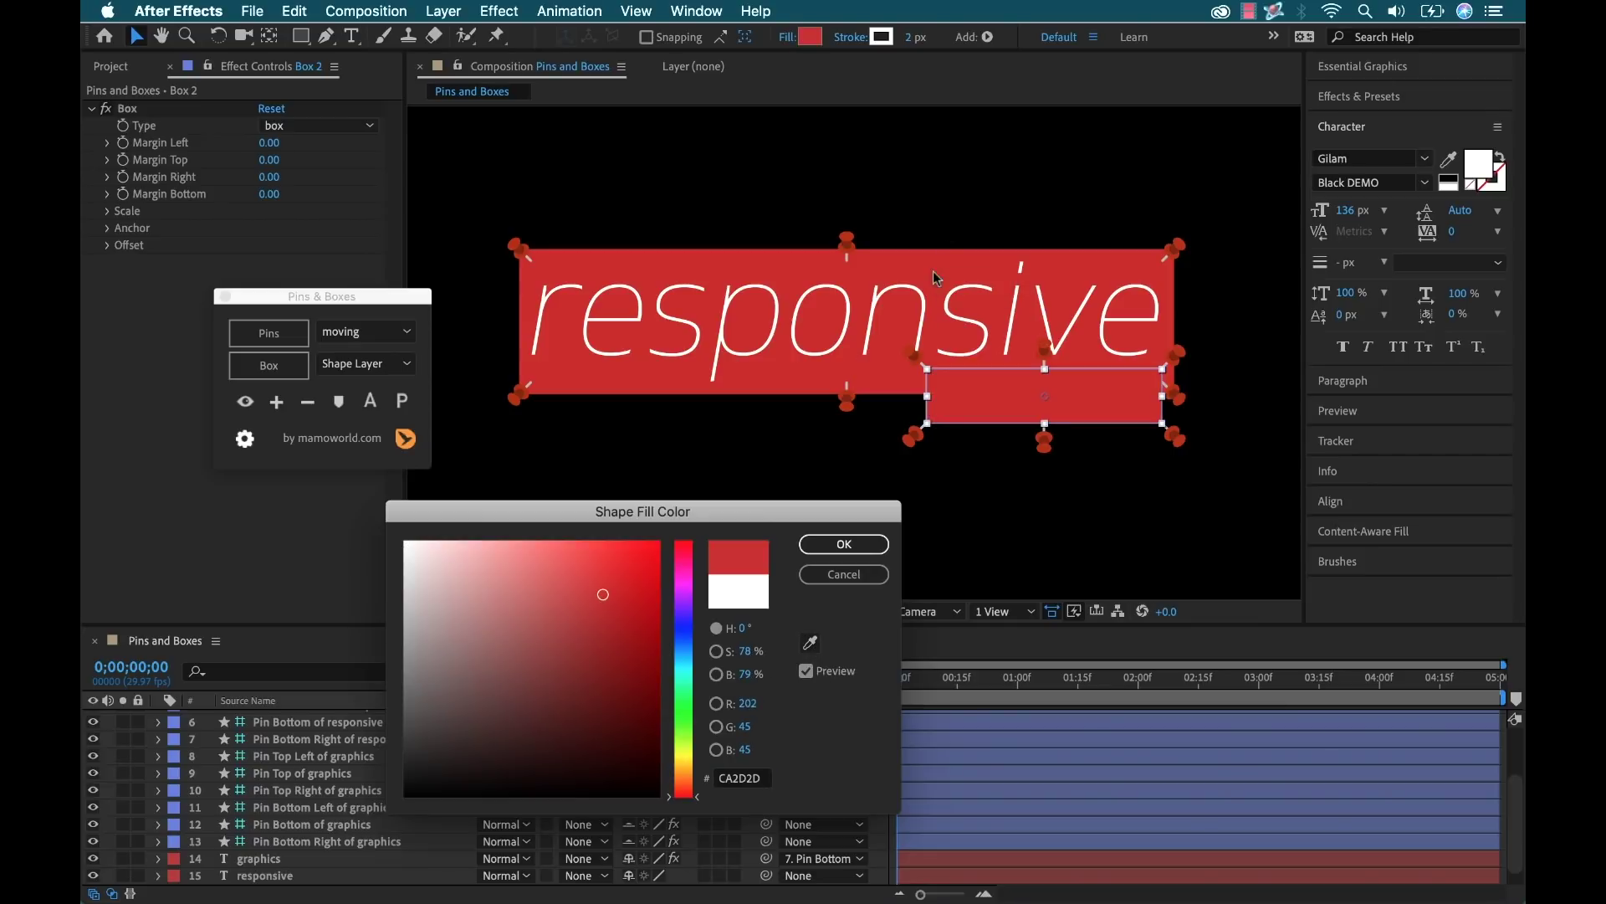
key("Return")
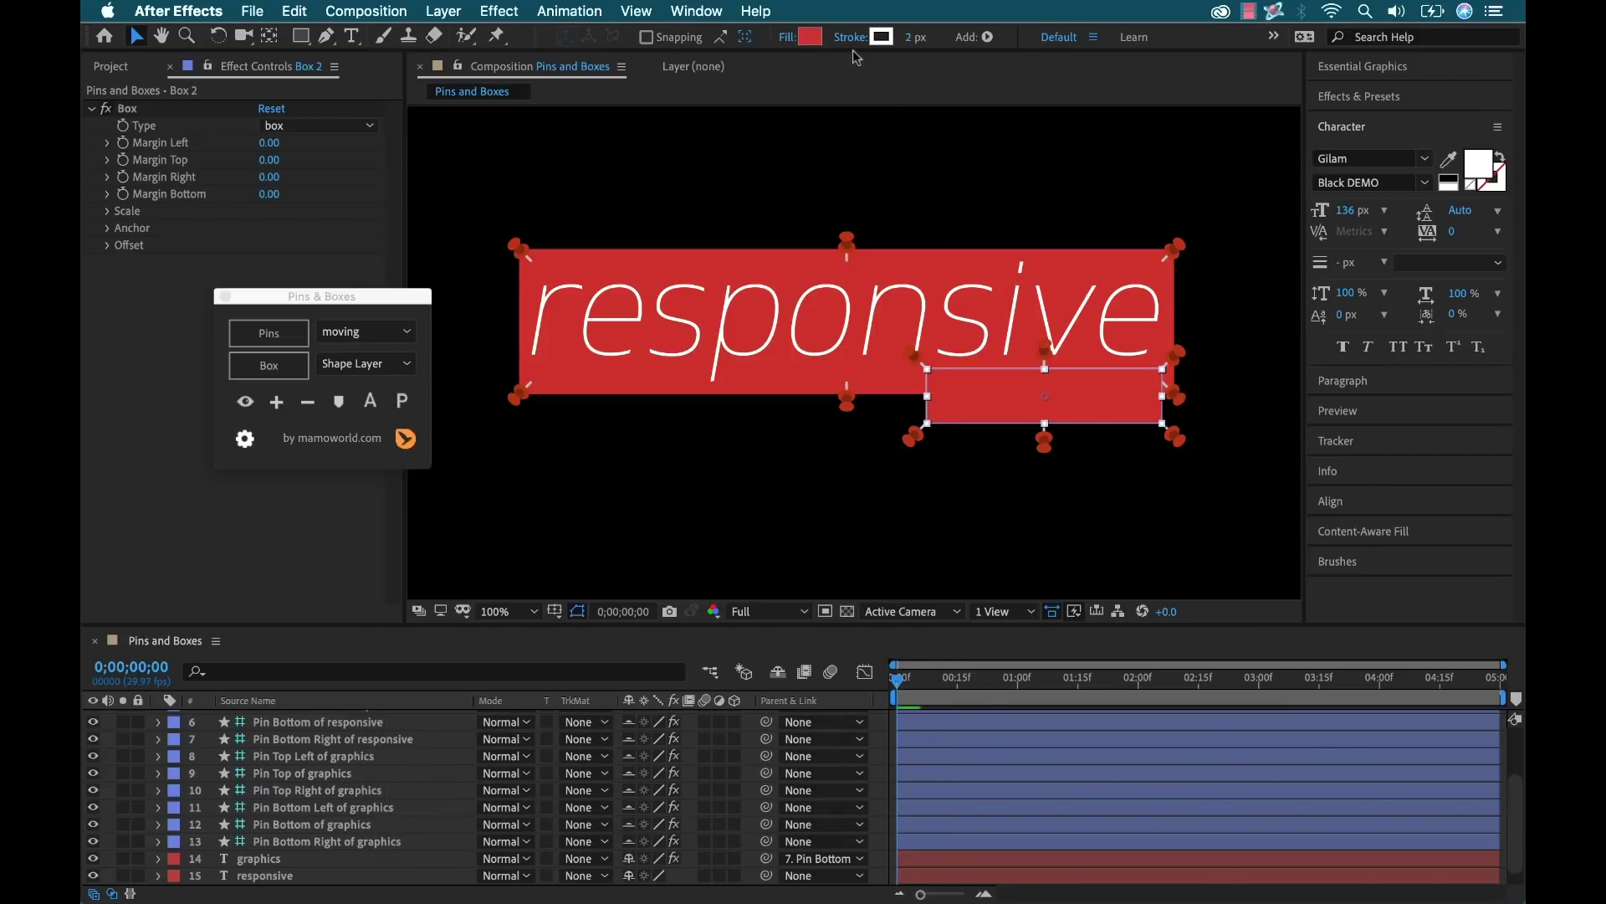
left_click(851, 37)
left_click(513, 261)
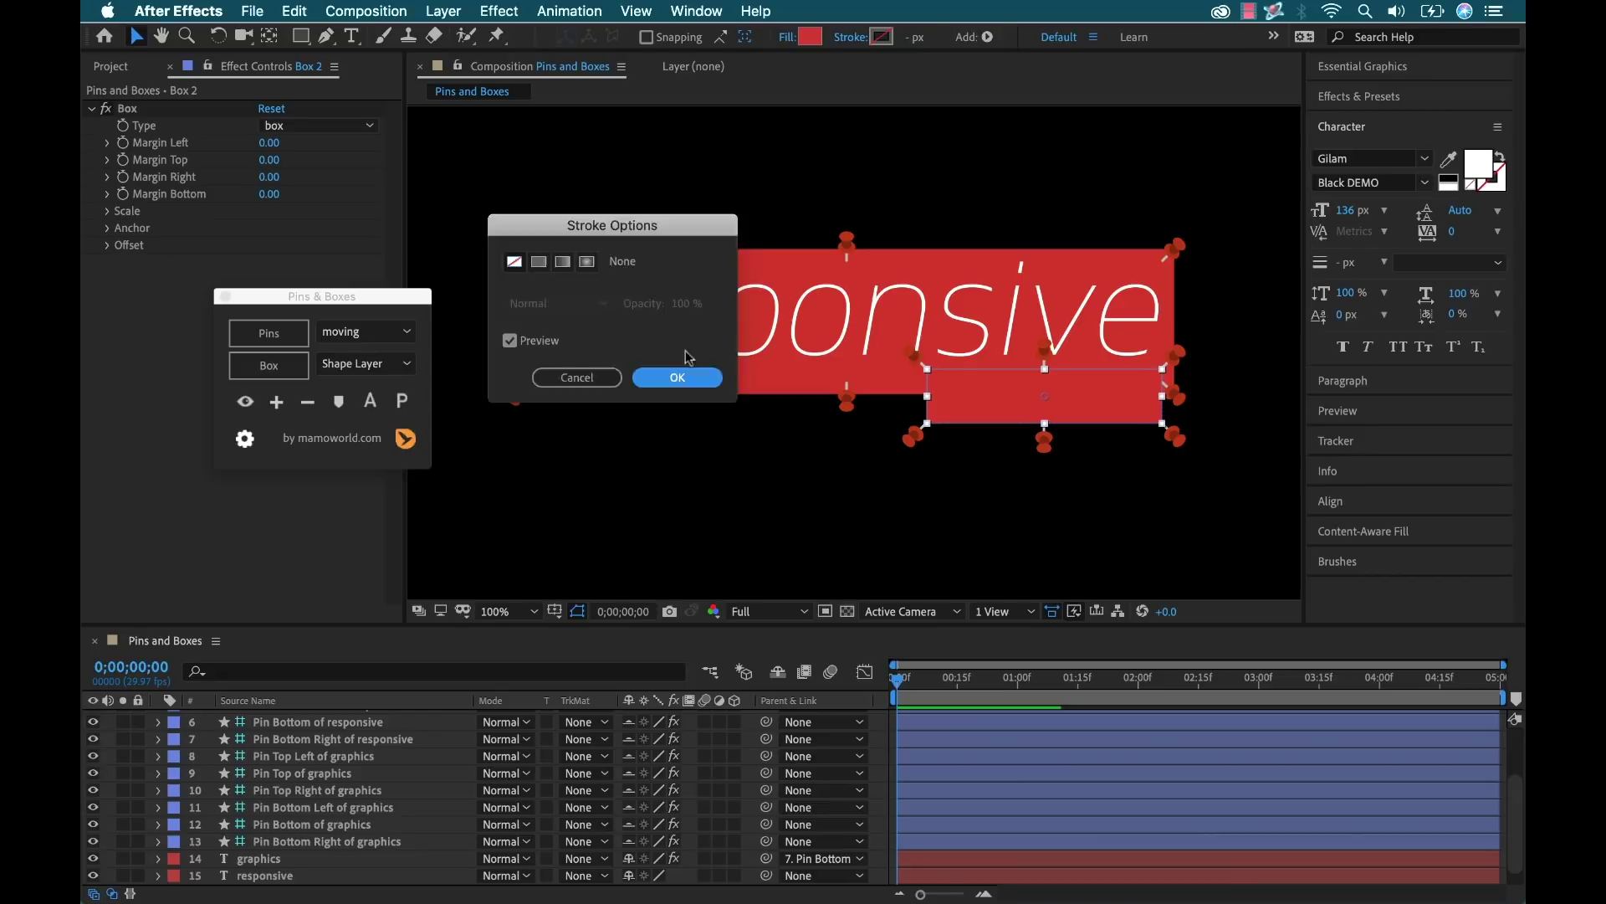
left_click(678, 378)
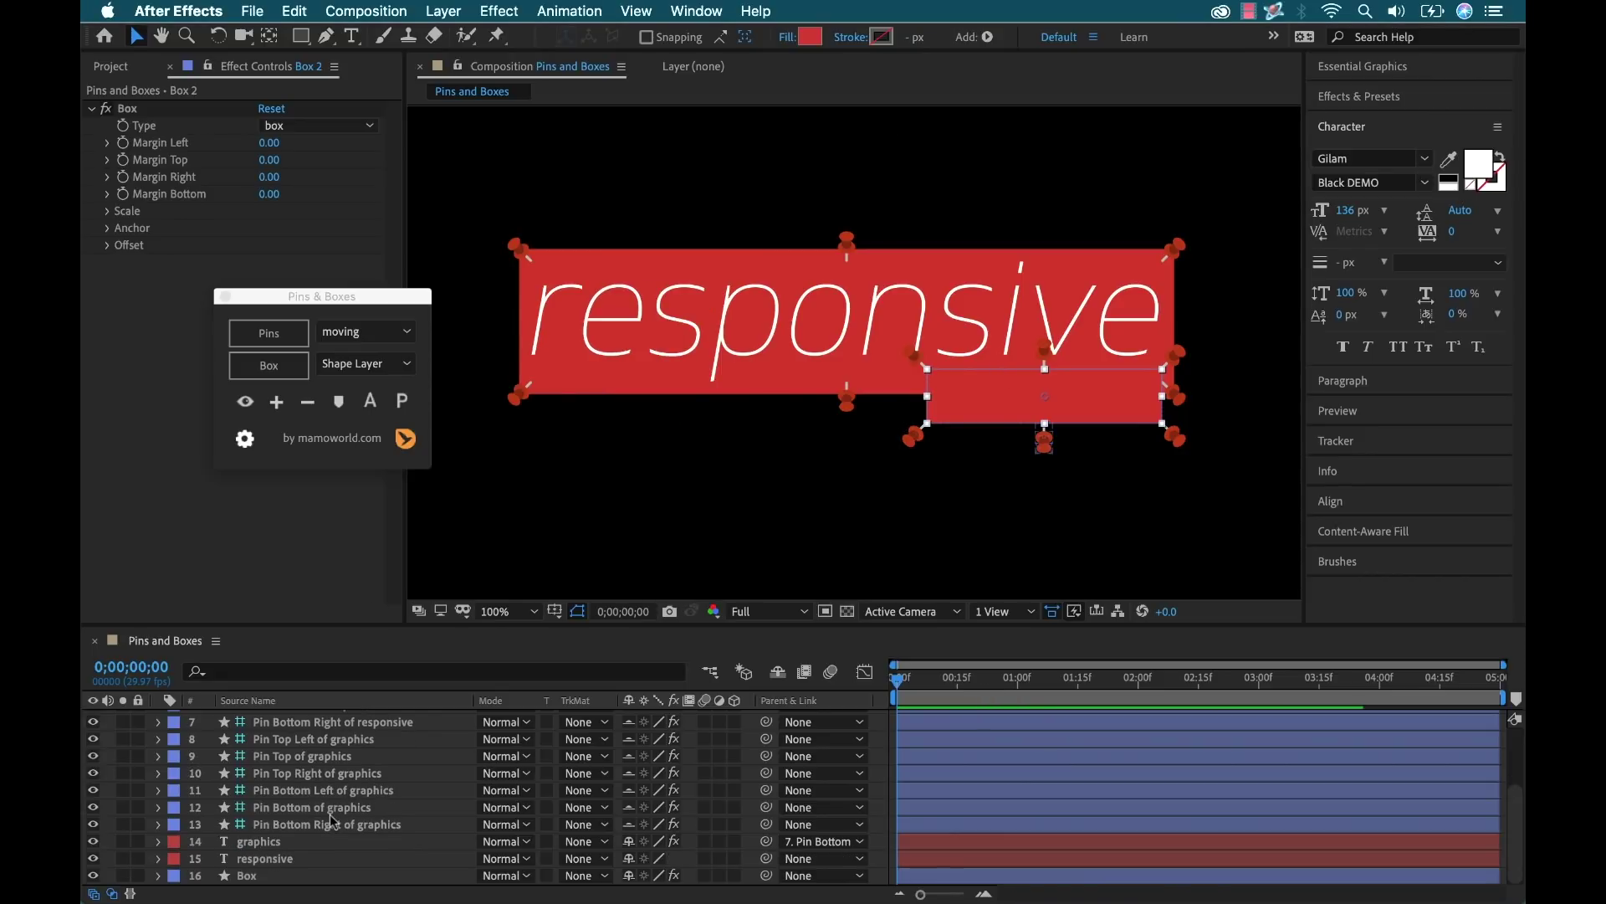
Place the Box 2 layer directly below the graphics text and set its left, top, right and bottom margins to 25.
scroll(301, 759, "up", 3)
left_click_drag(262, 723, 279, 853)
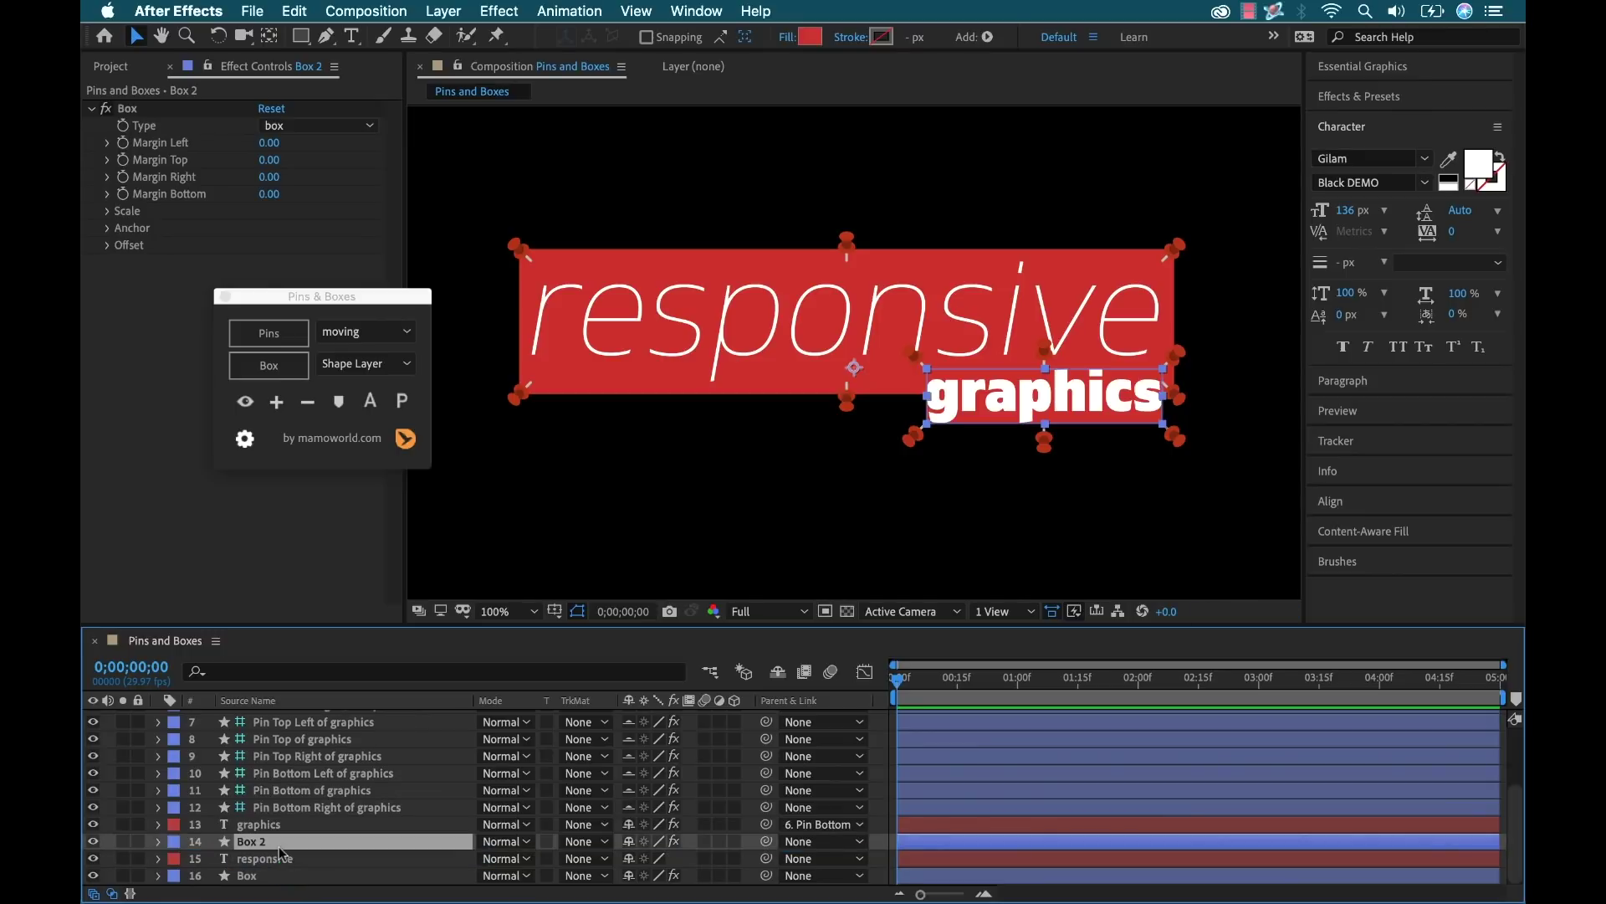
left_click(268, 143)
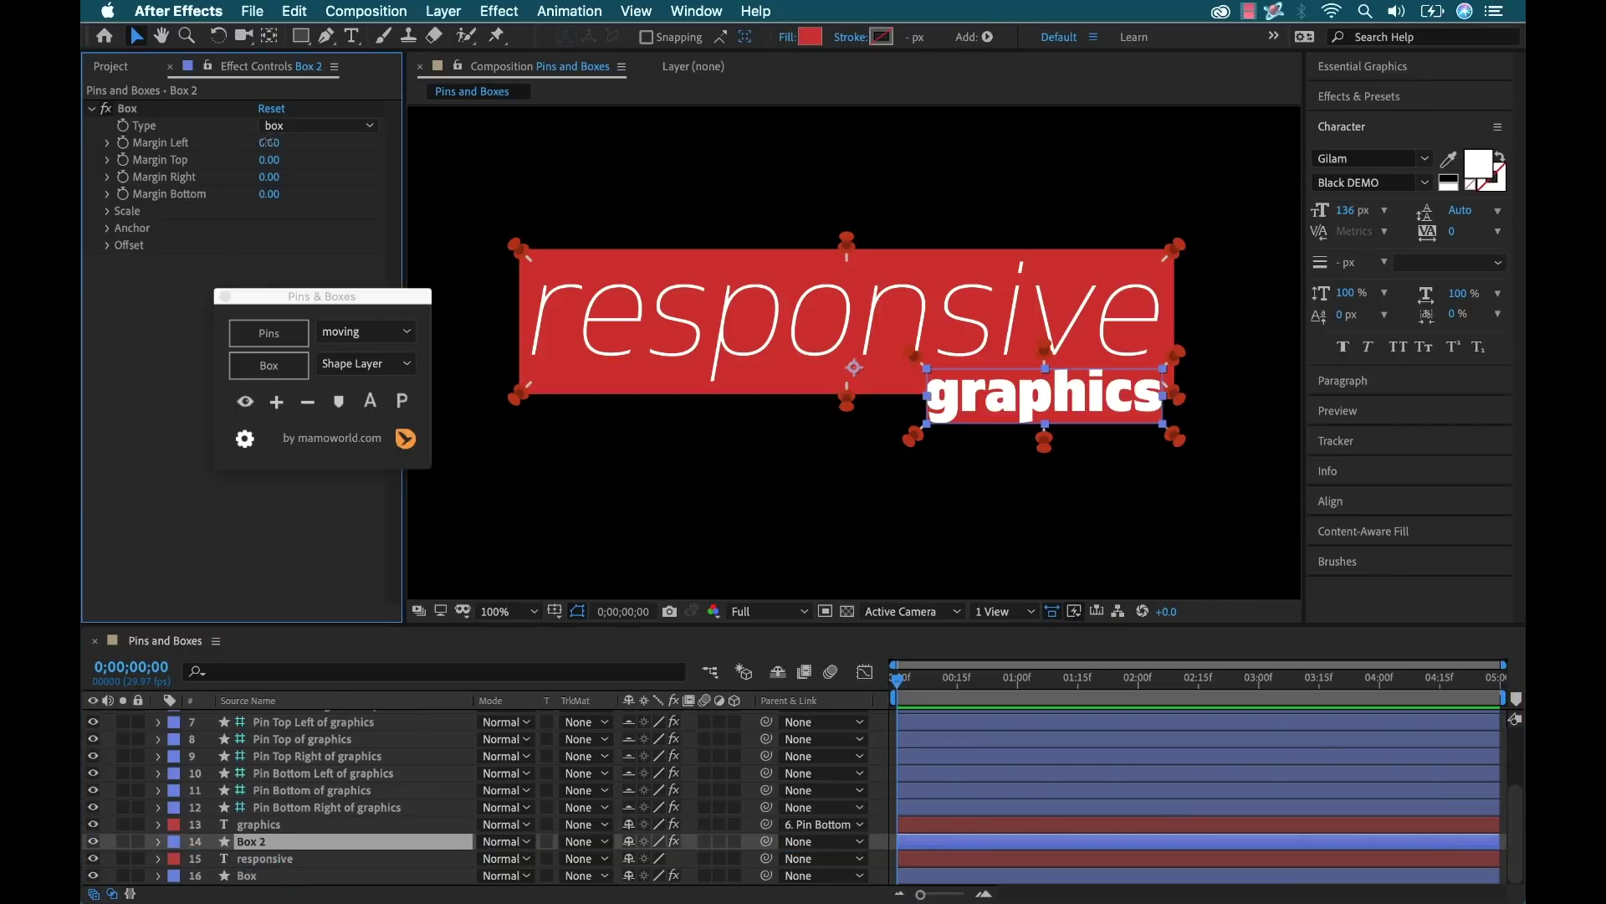
type("25")
key("Tab")
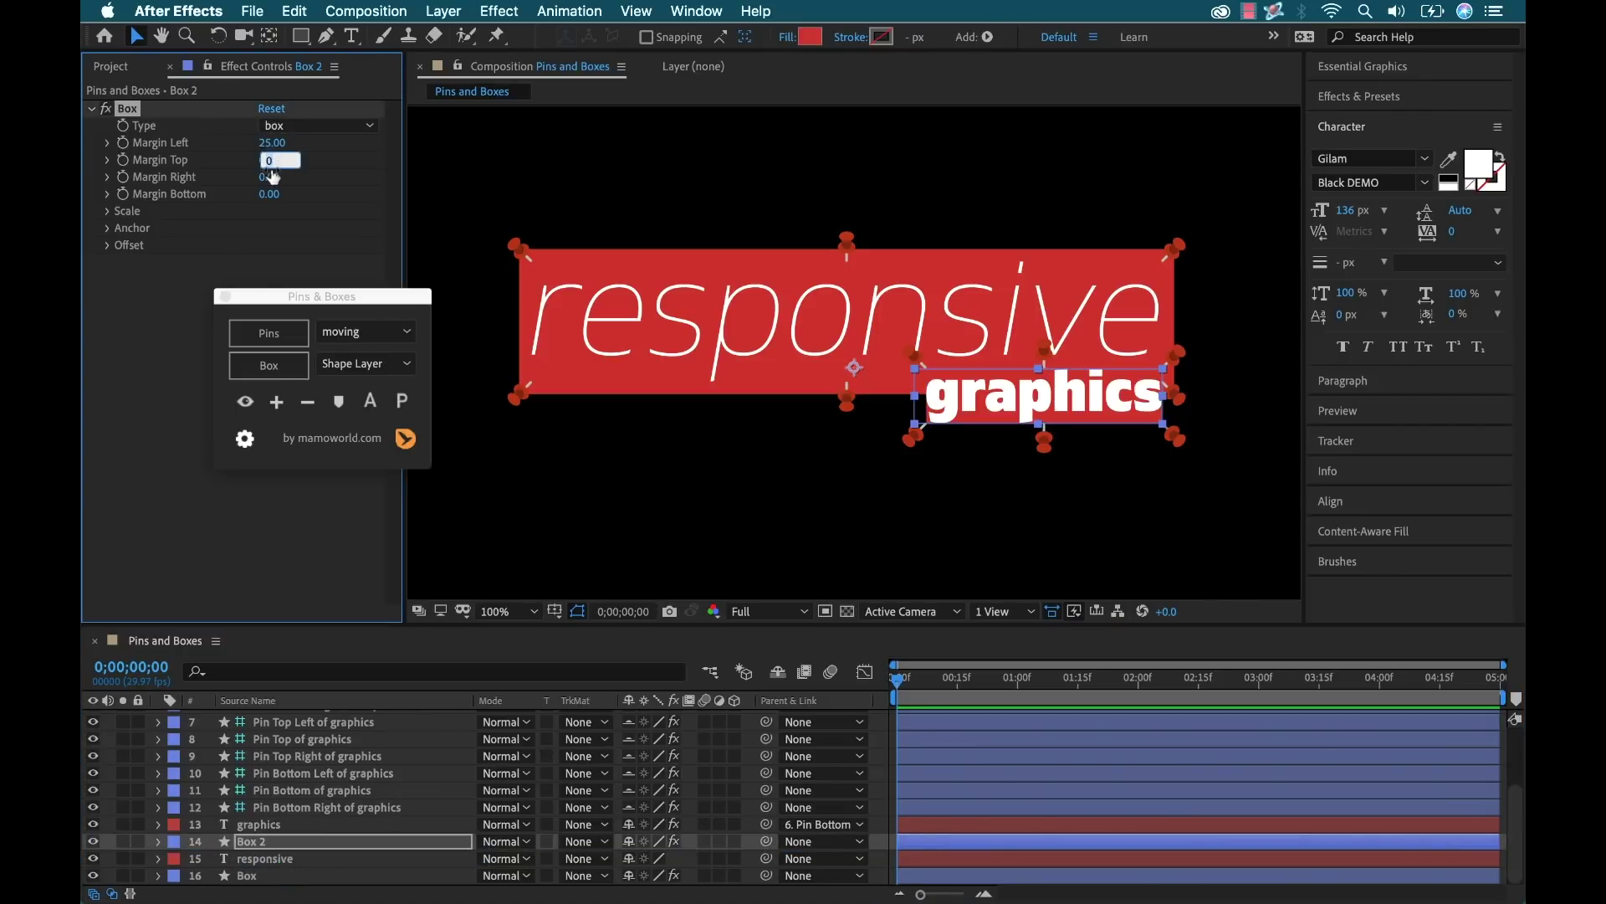
type("25")
key("Tab")
type("25")
key("Tab")
type("25")
key("Return")
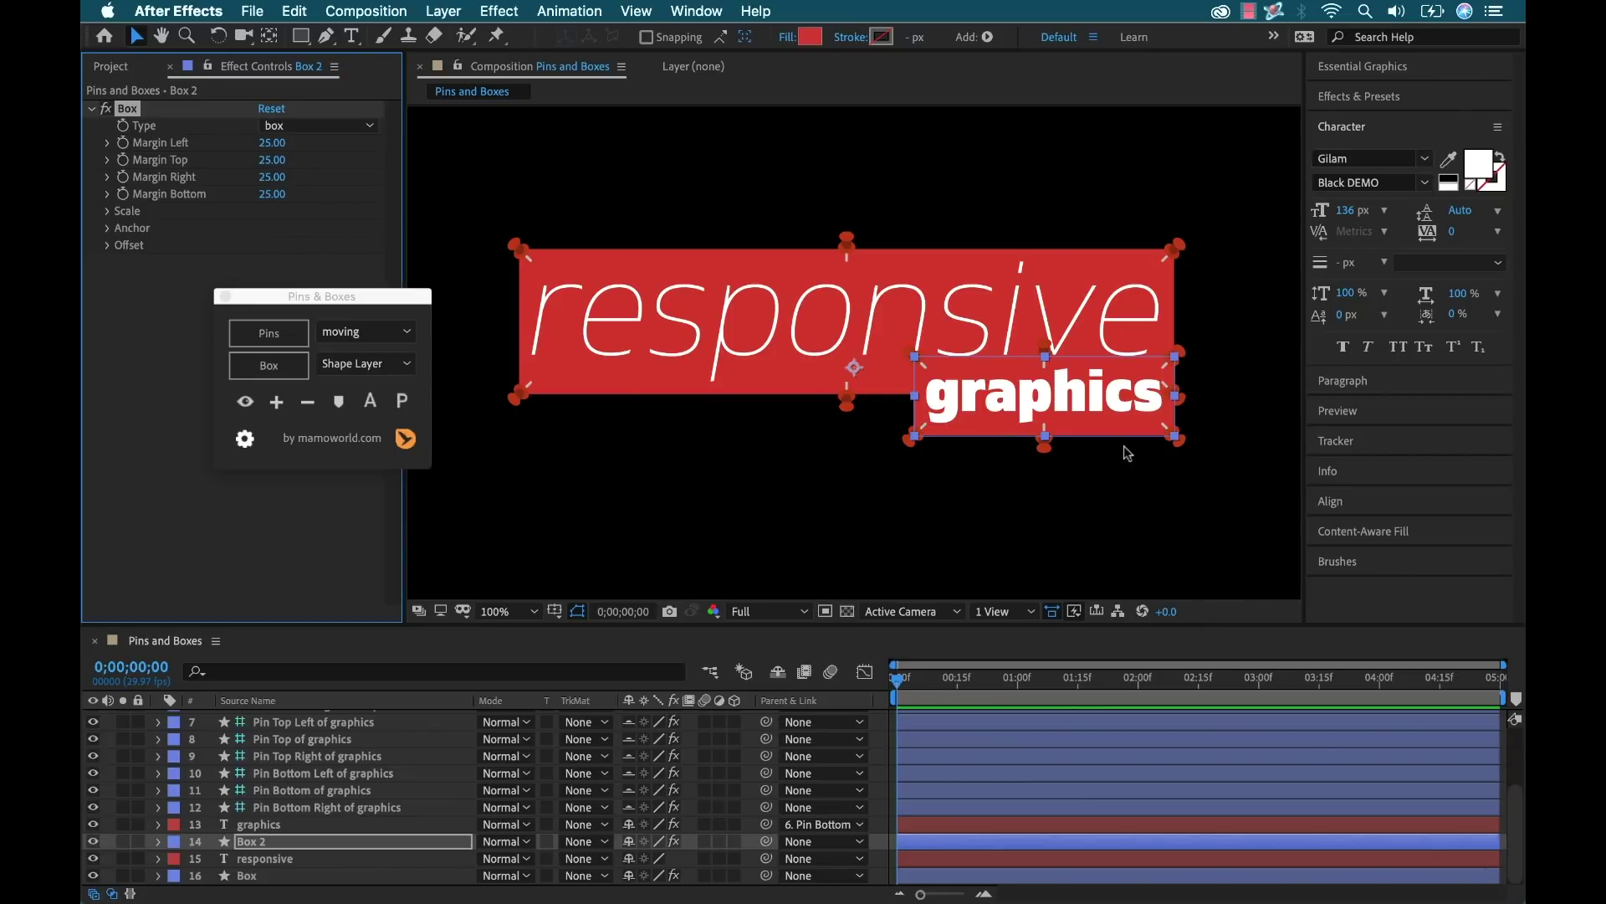
Try moving the graphics text down and replacing it with "fjdasdfsf" to test its box, and undo the changes.
left_click(1093, 400)
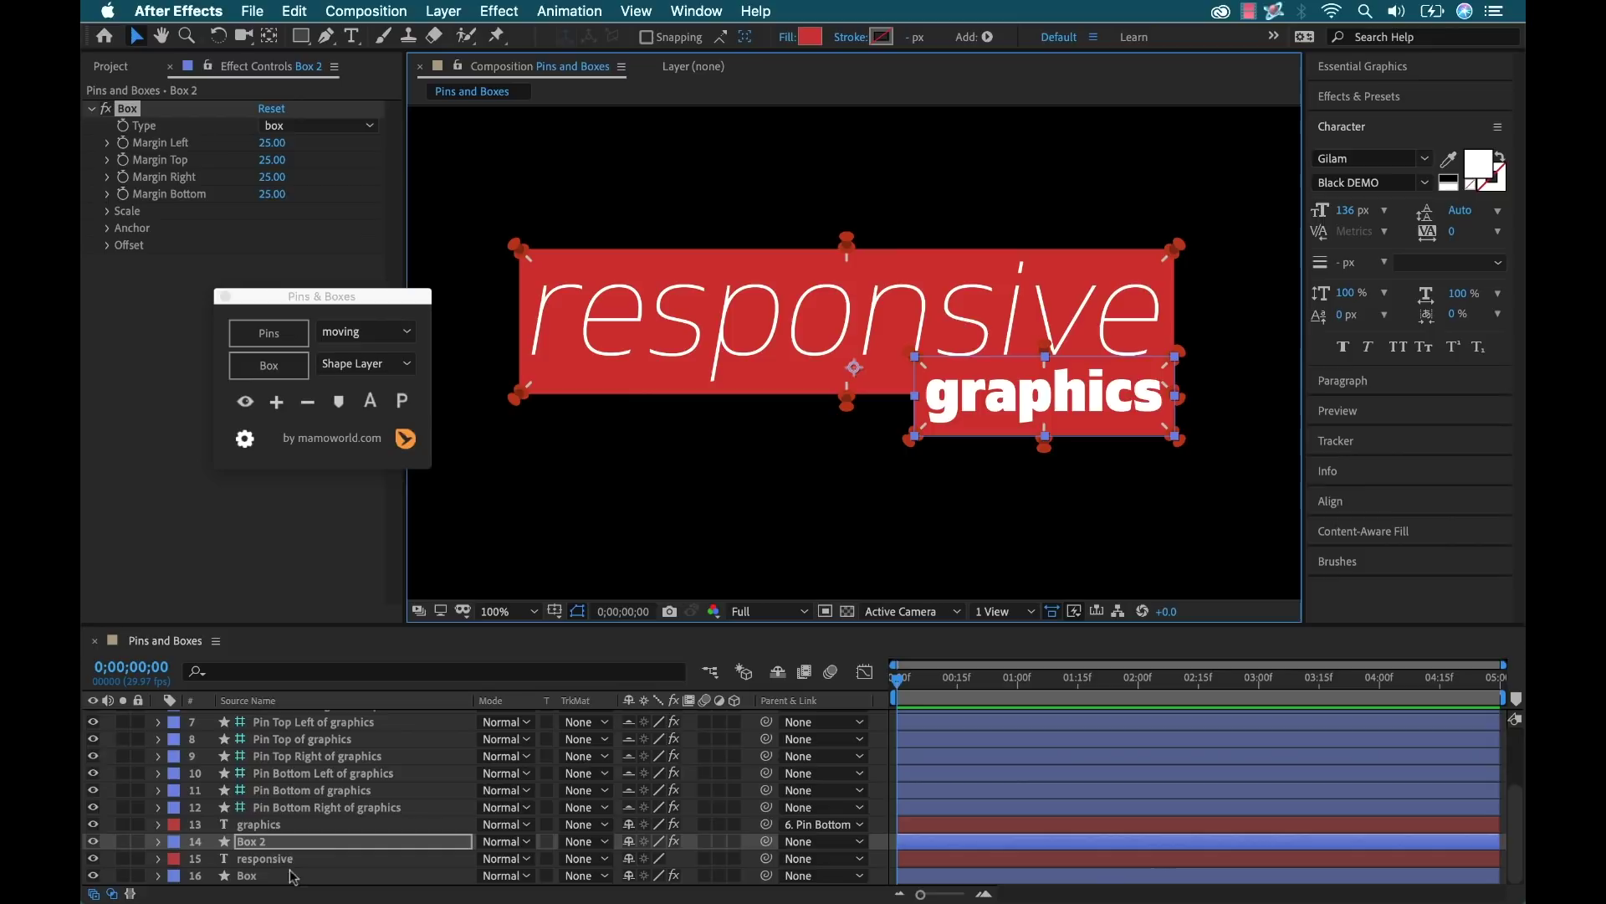
left_click(268, 825)
left_click_drag(1093, 405, 1068, 471)
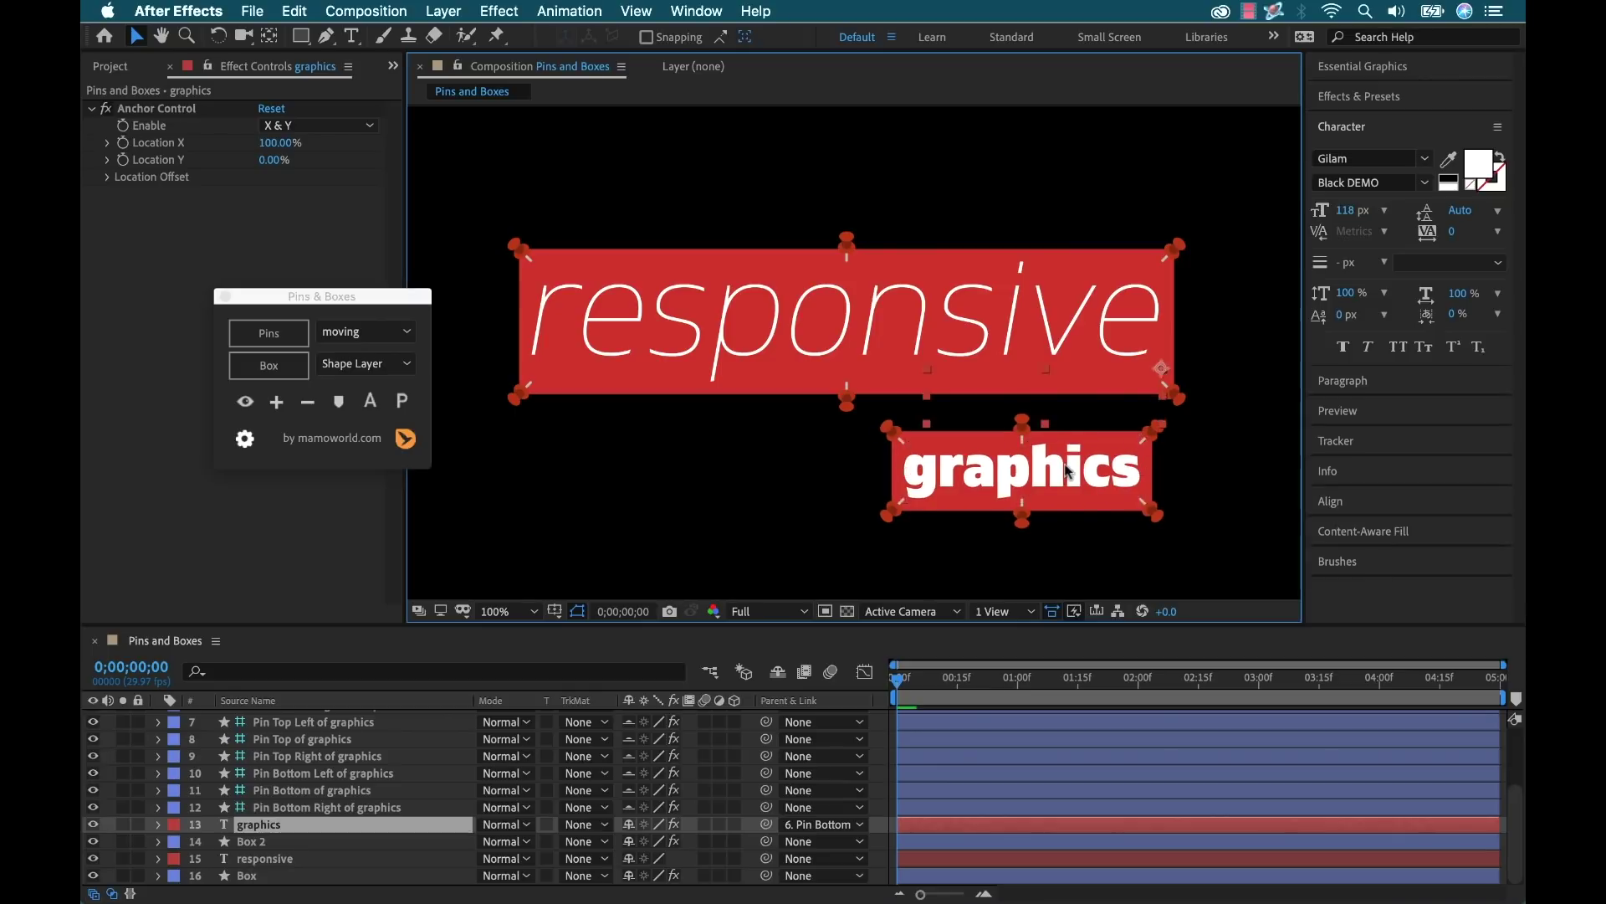
double_click(1067, 471)
type("fjda")
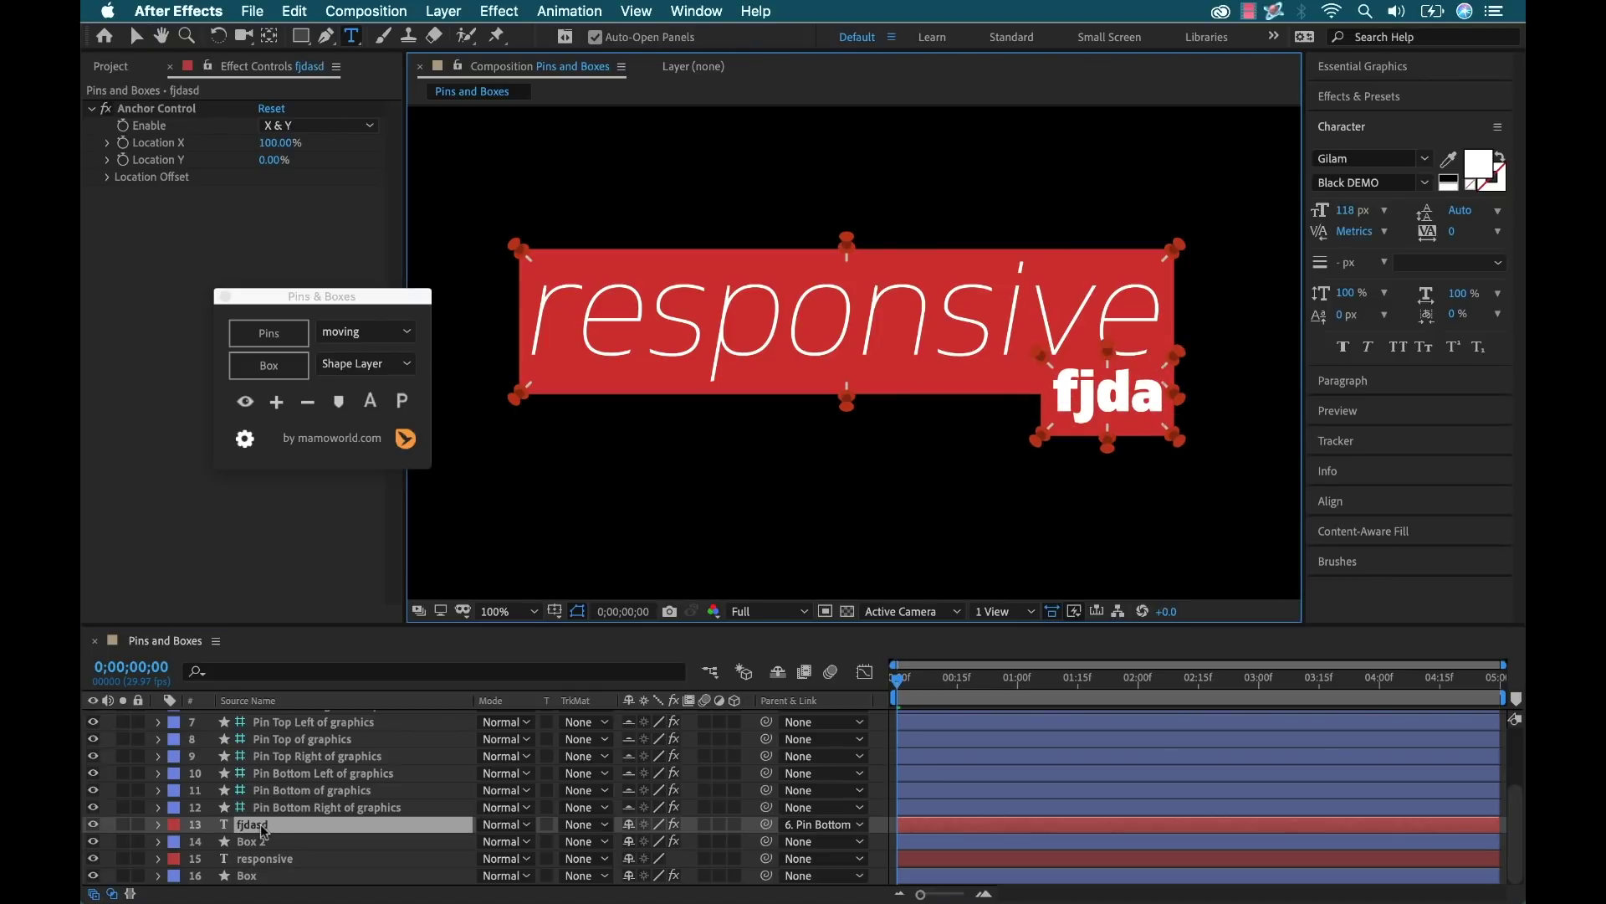
type("sdfsf")
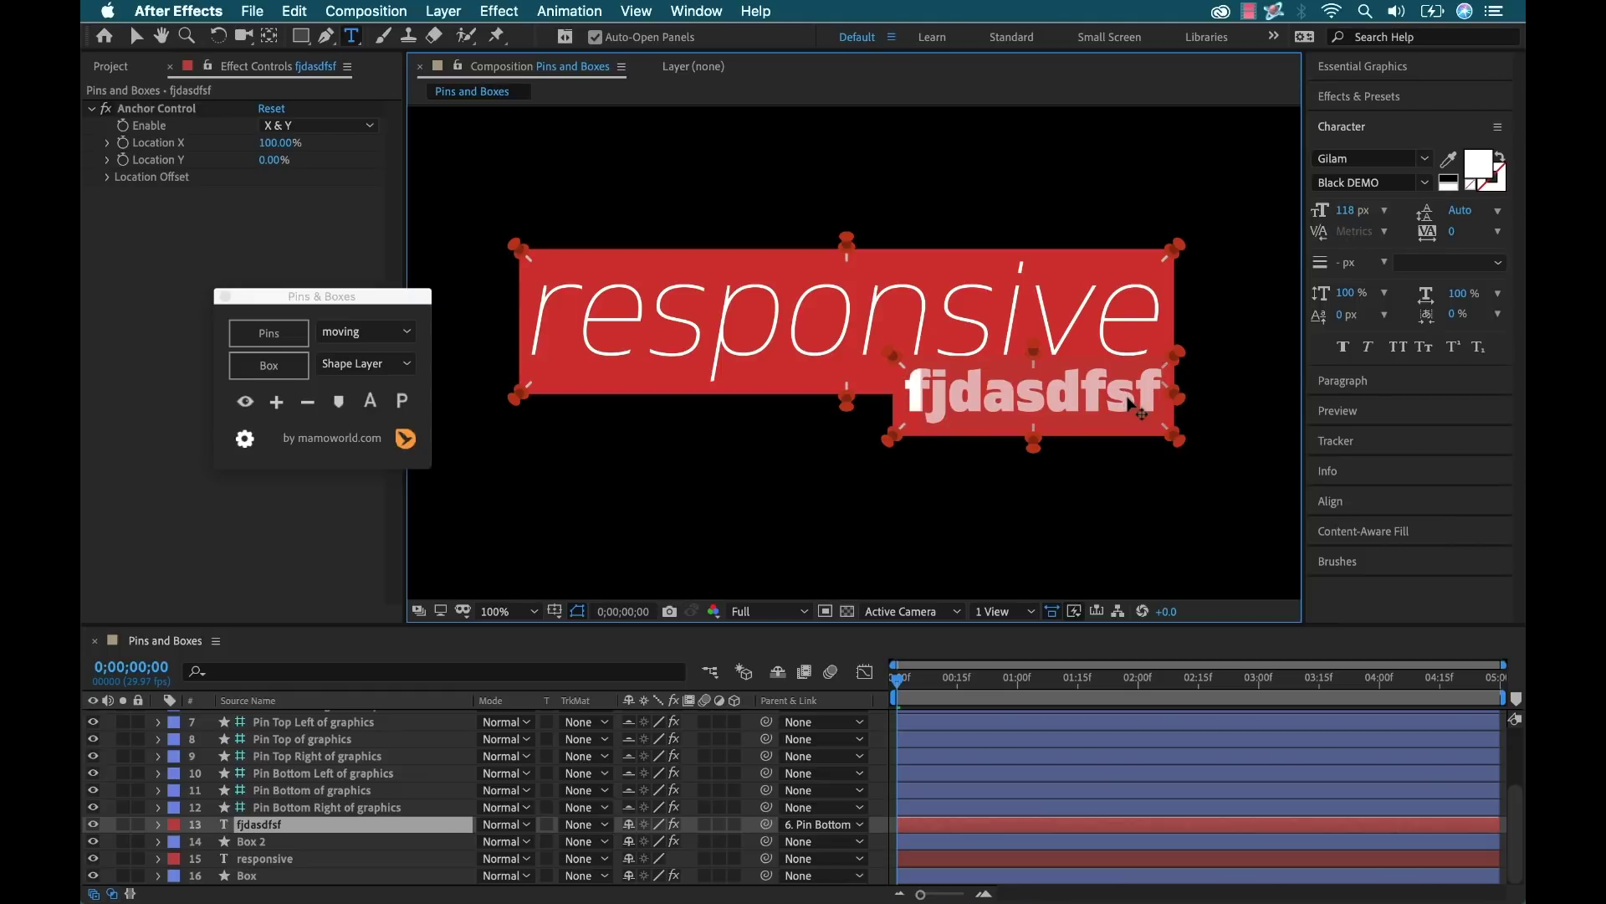
key("super+z")
Hide all the pins and move the graphics text straight down so its box sits at the lower edge of the responsive box.
left_click(915, 841)
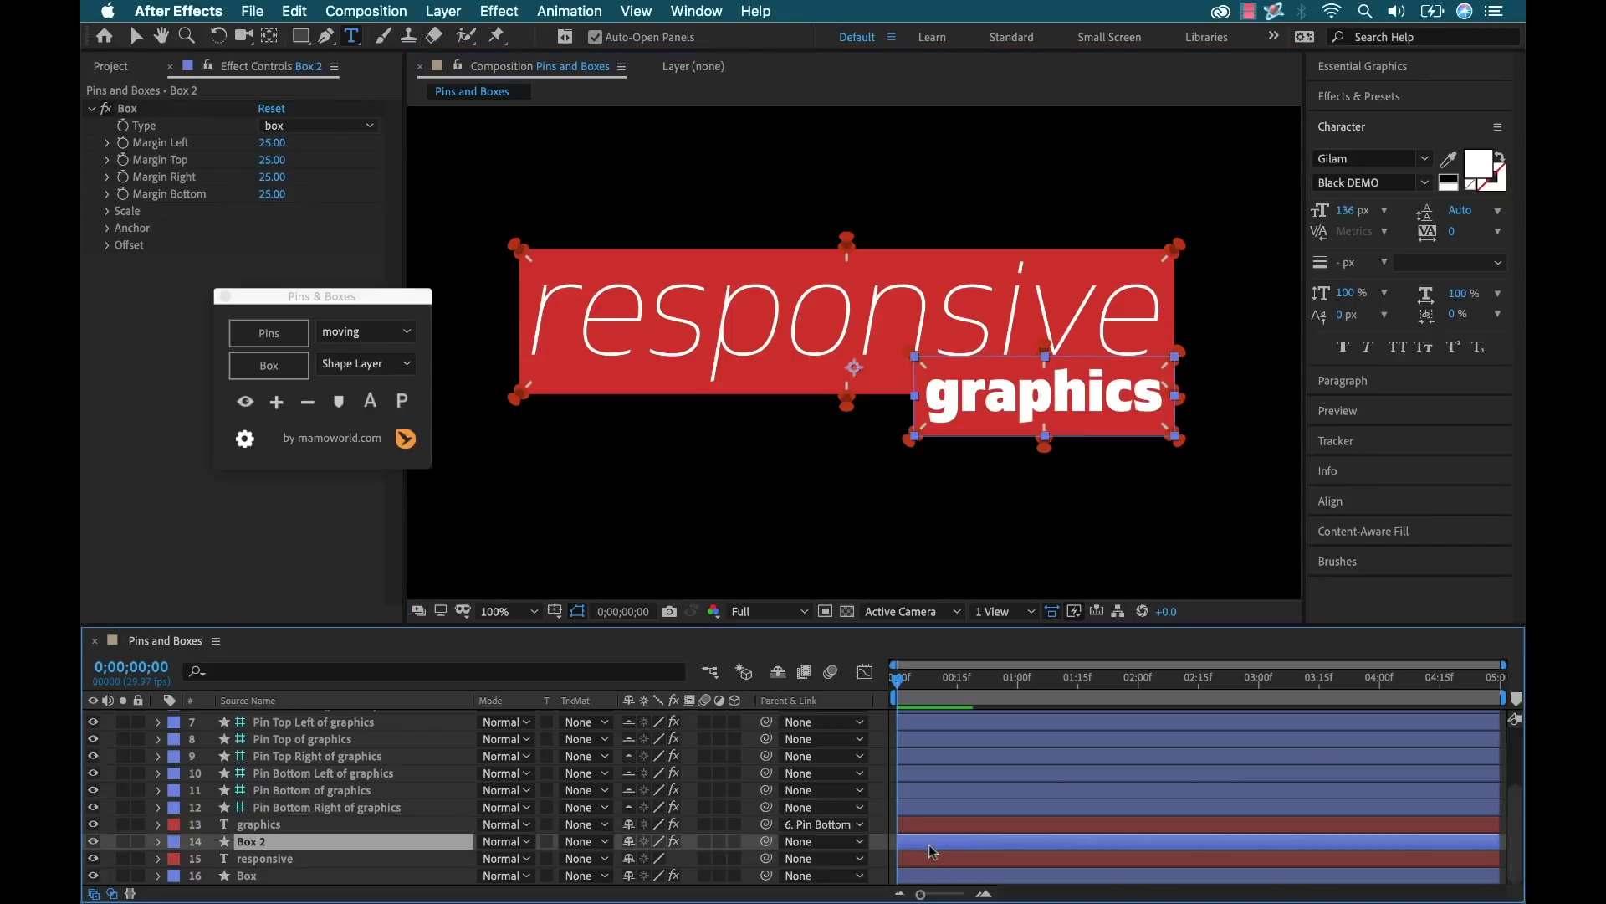
left_click(244, 402)
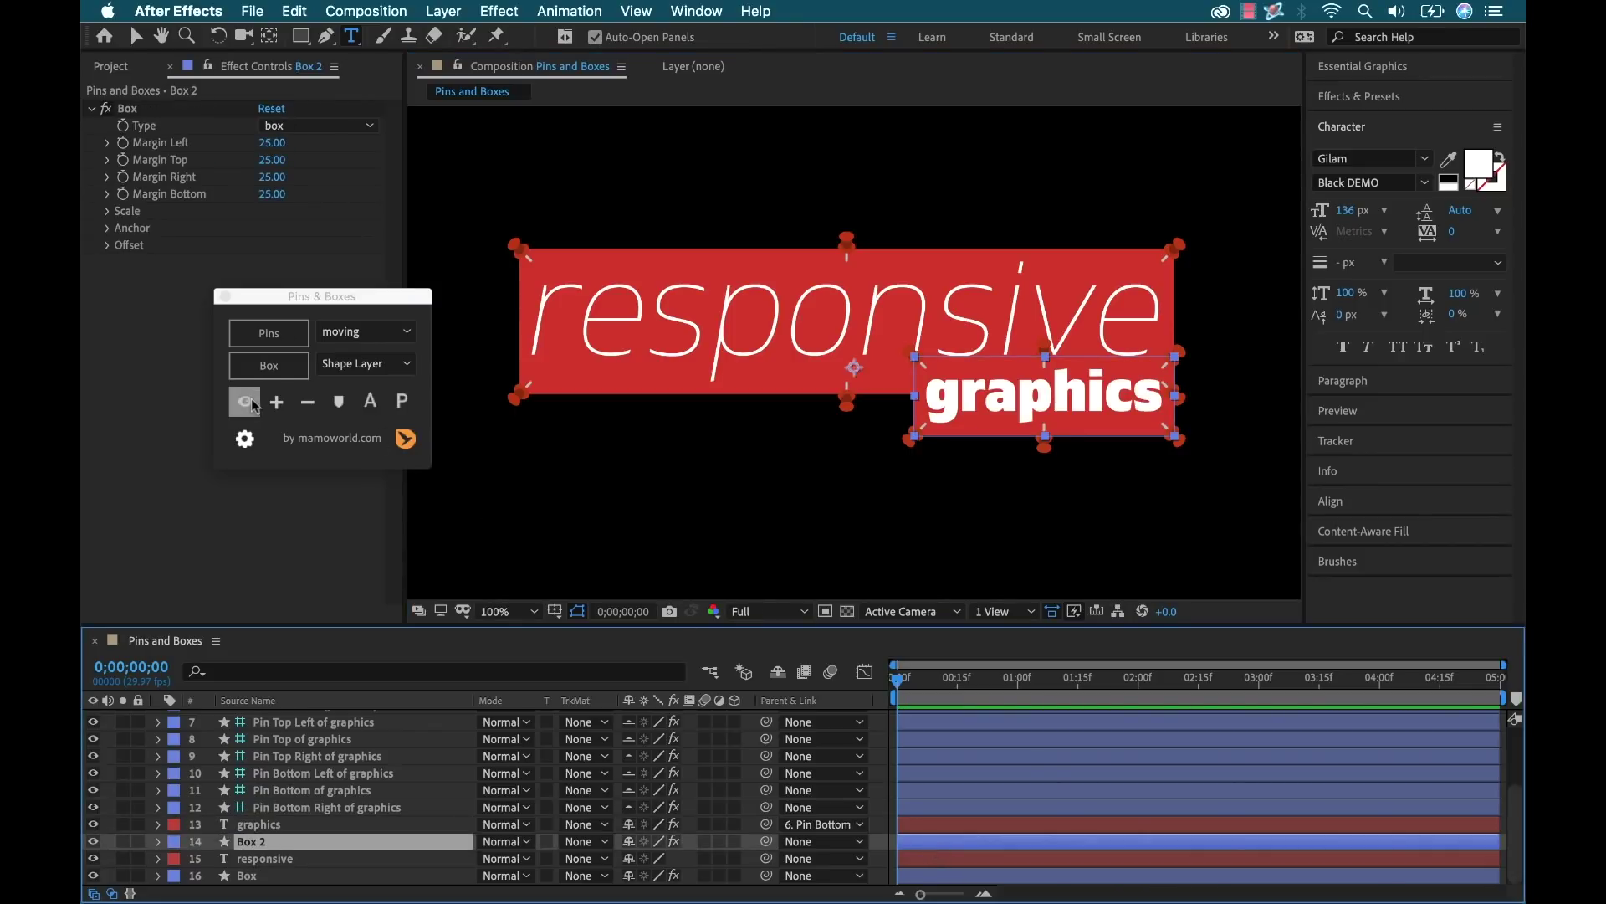
left_click(261, 824)
key("v")
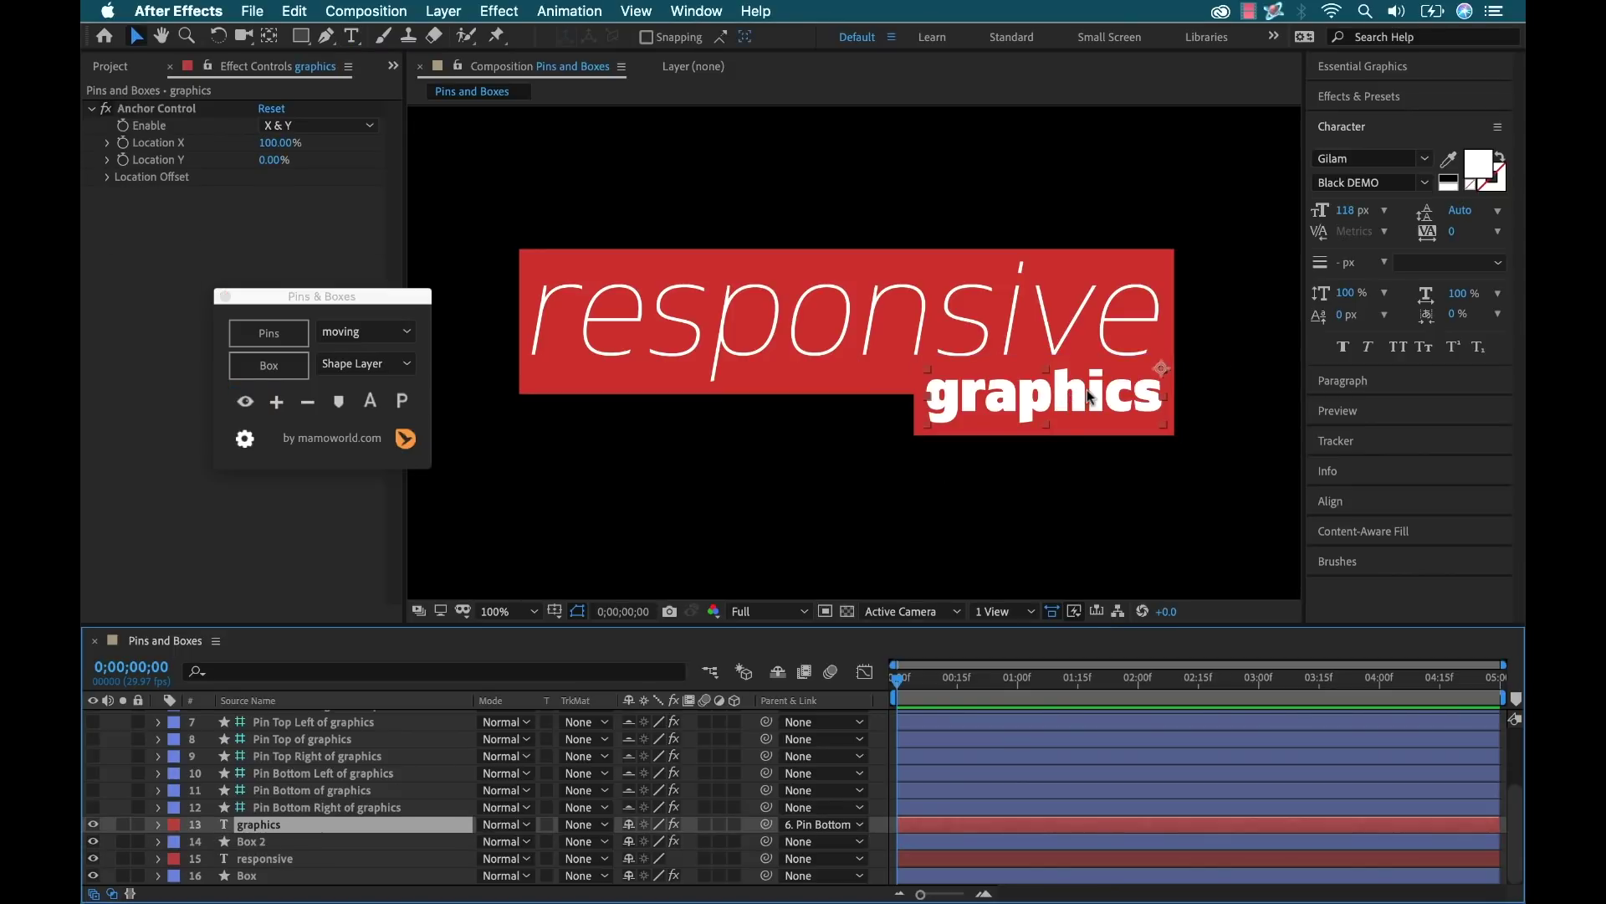
left_click_drag(1073, 402, 1089, 432)
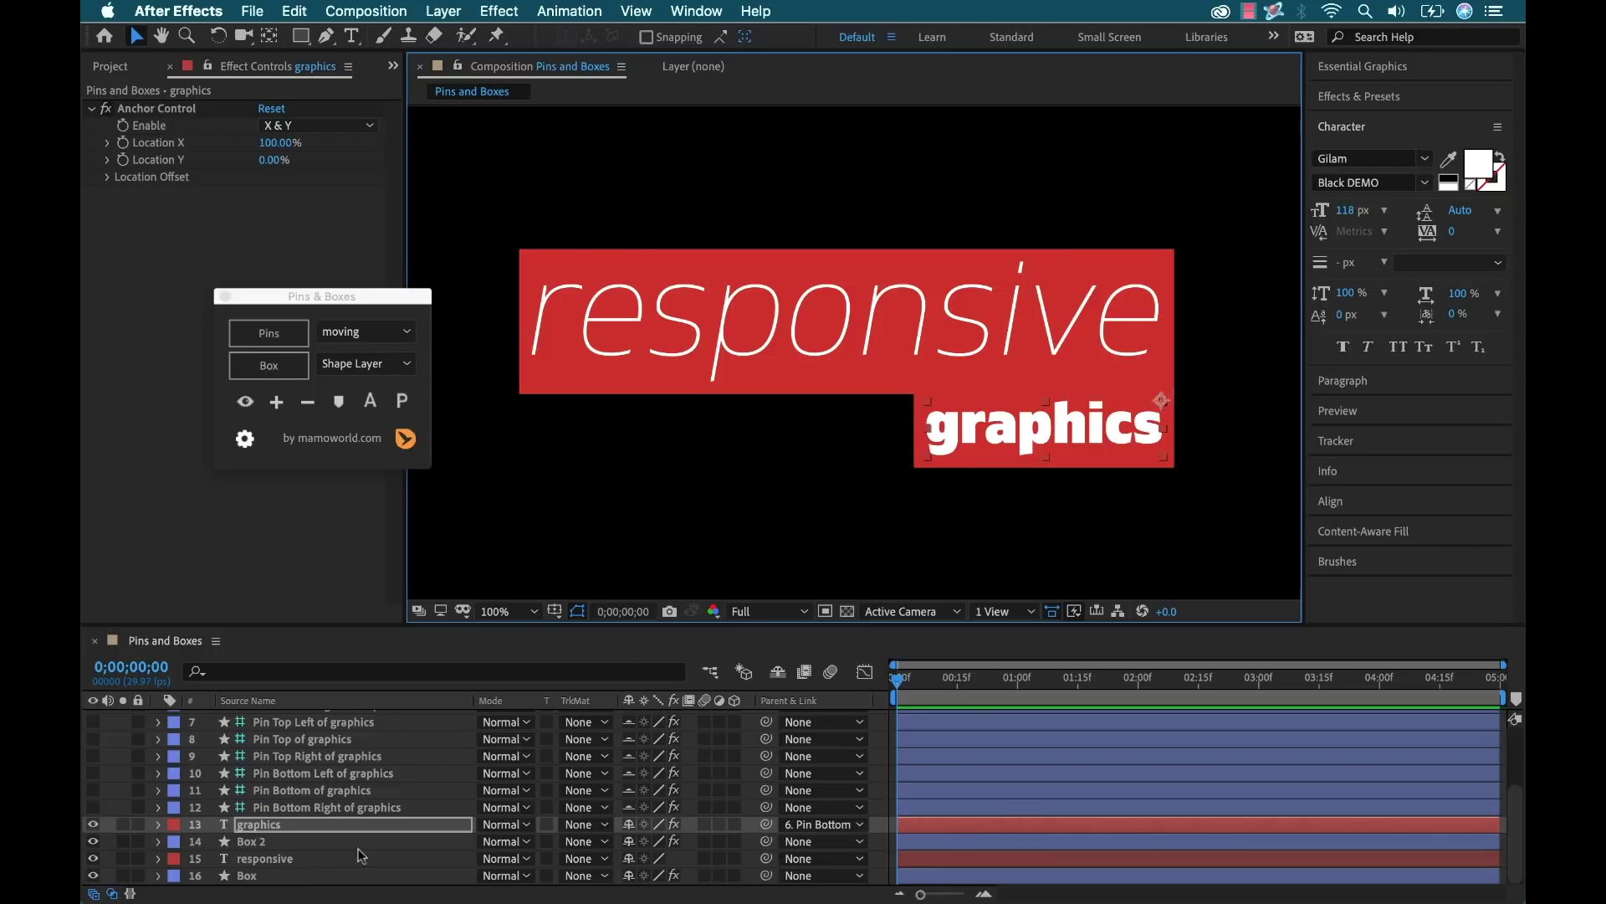
Try reducing the vertical scale of Box 2 in its Box effect, and undo the change.
left_click(266, 841)
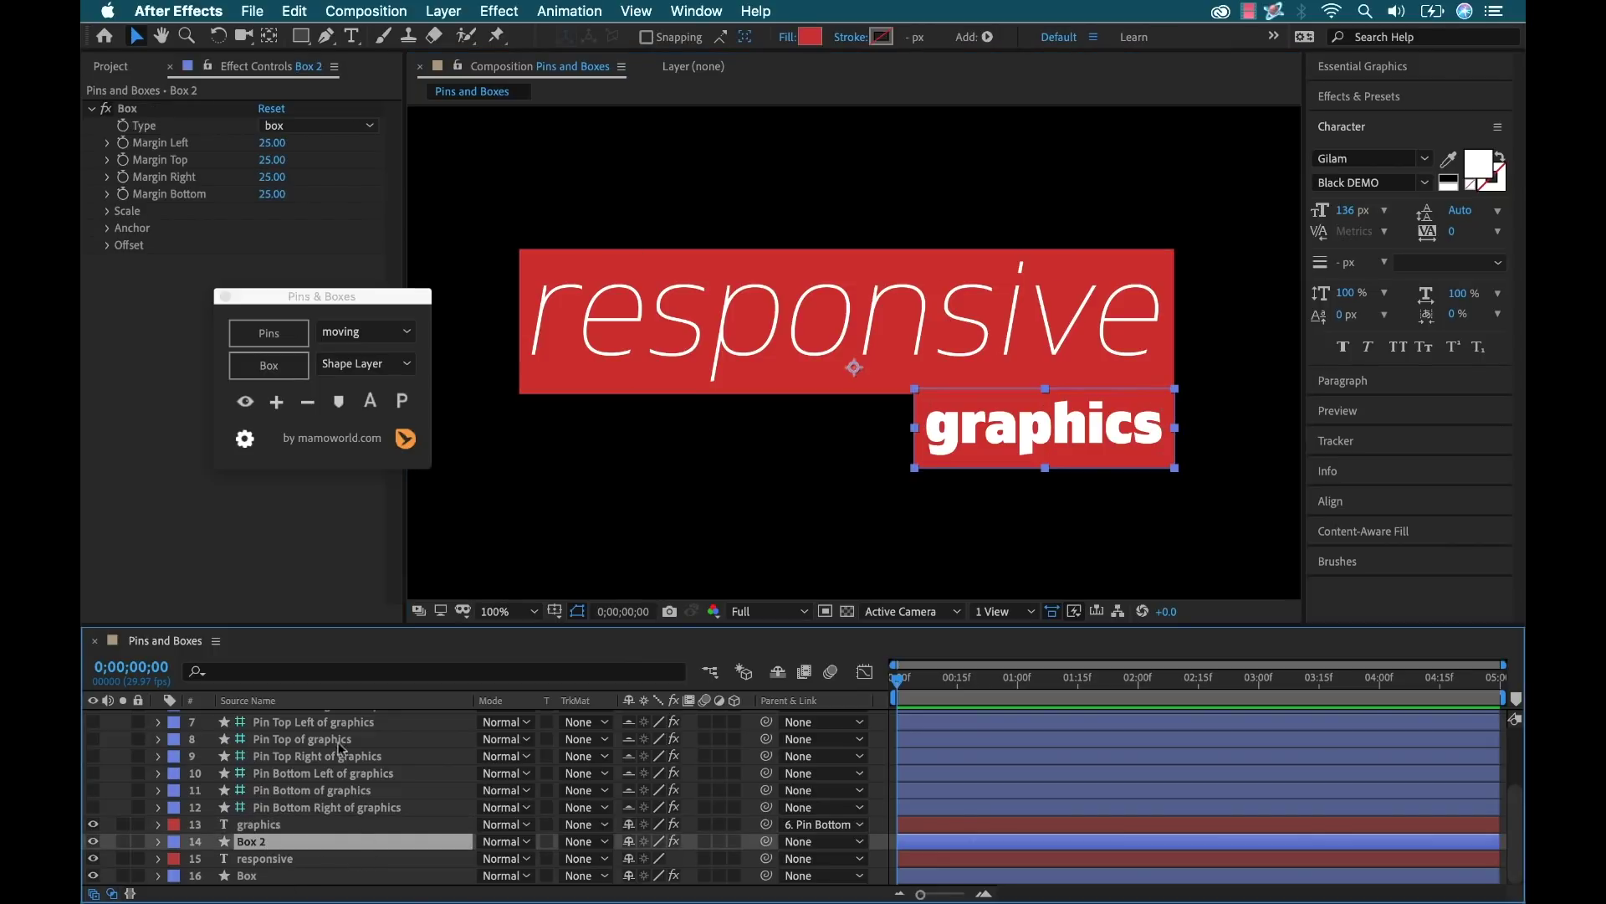
left_click_drag(379, 297, 652, 307)
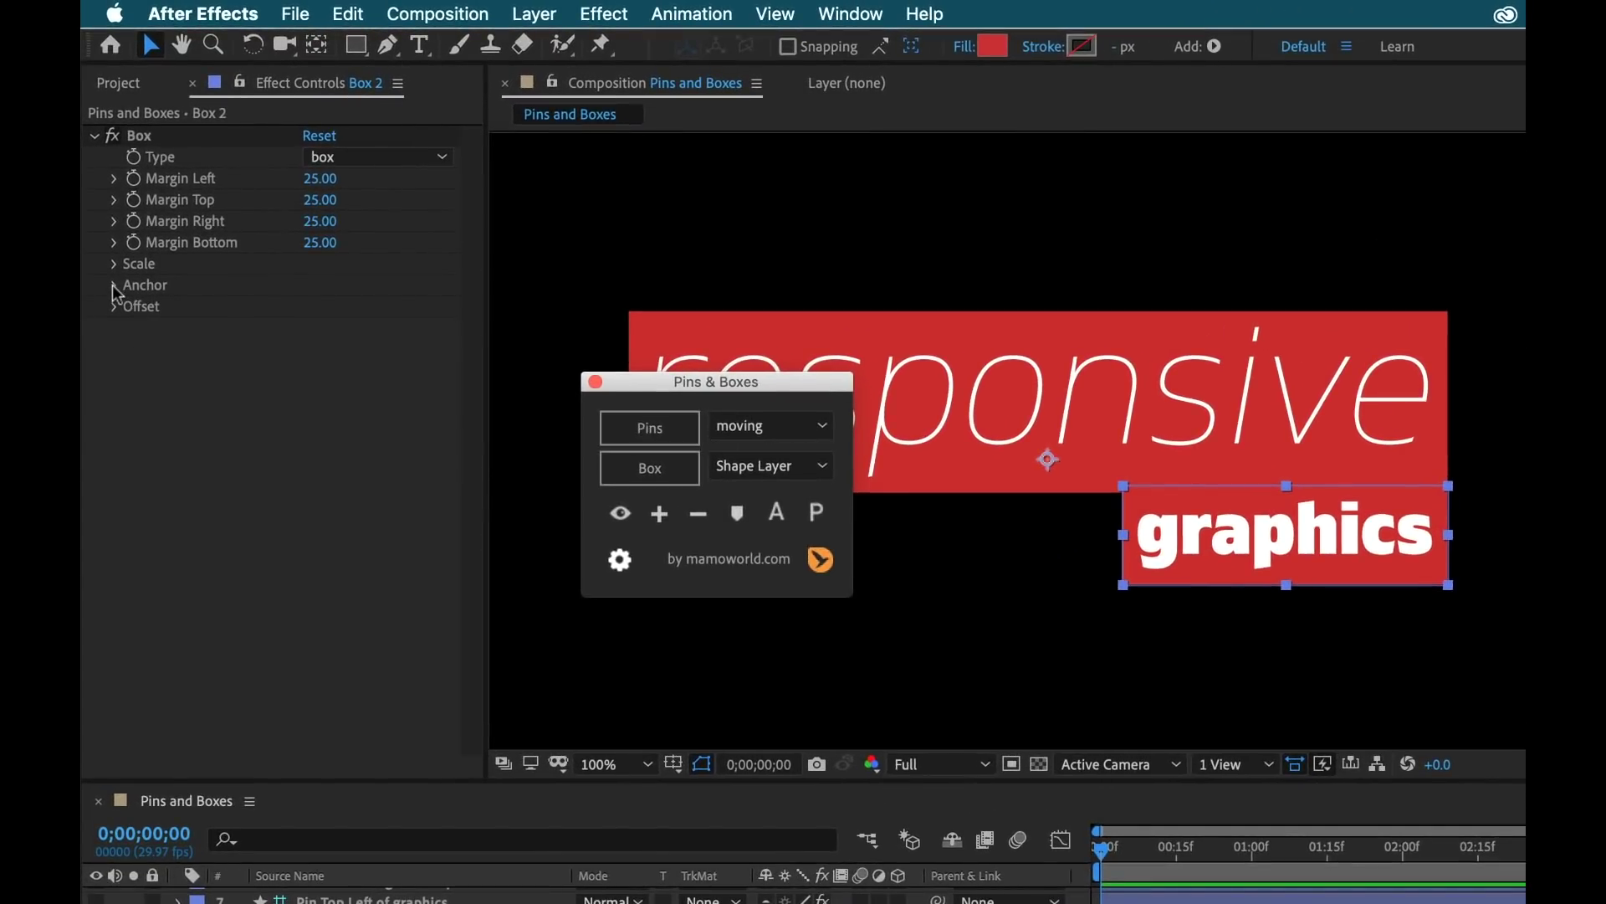
left_click(113, 264)
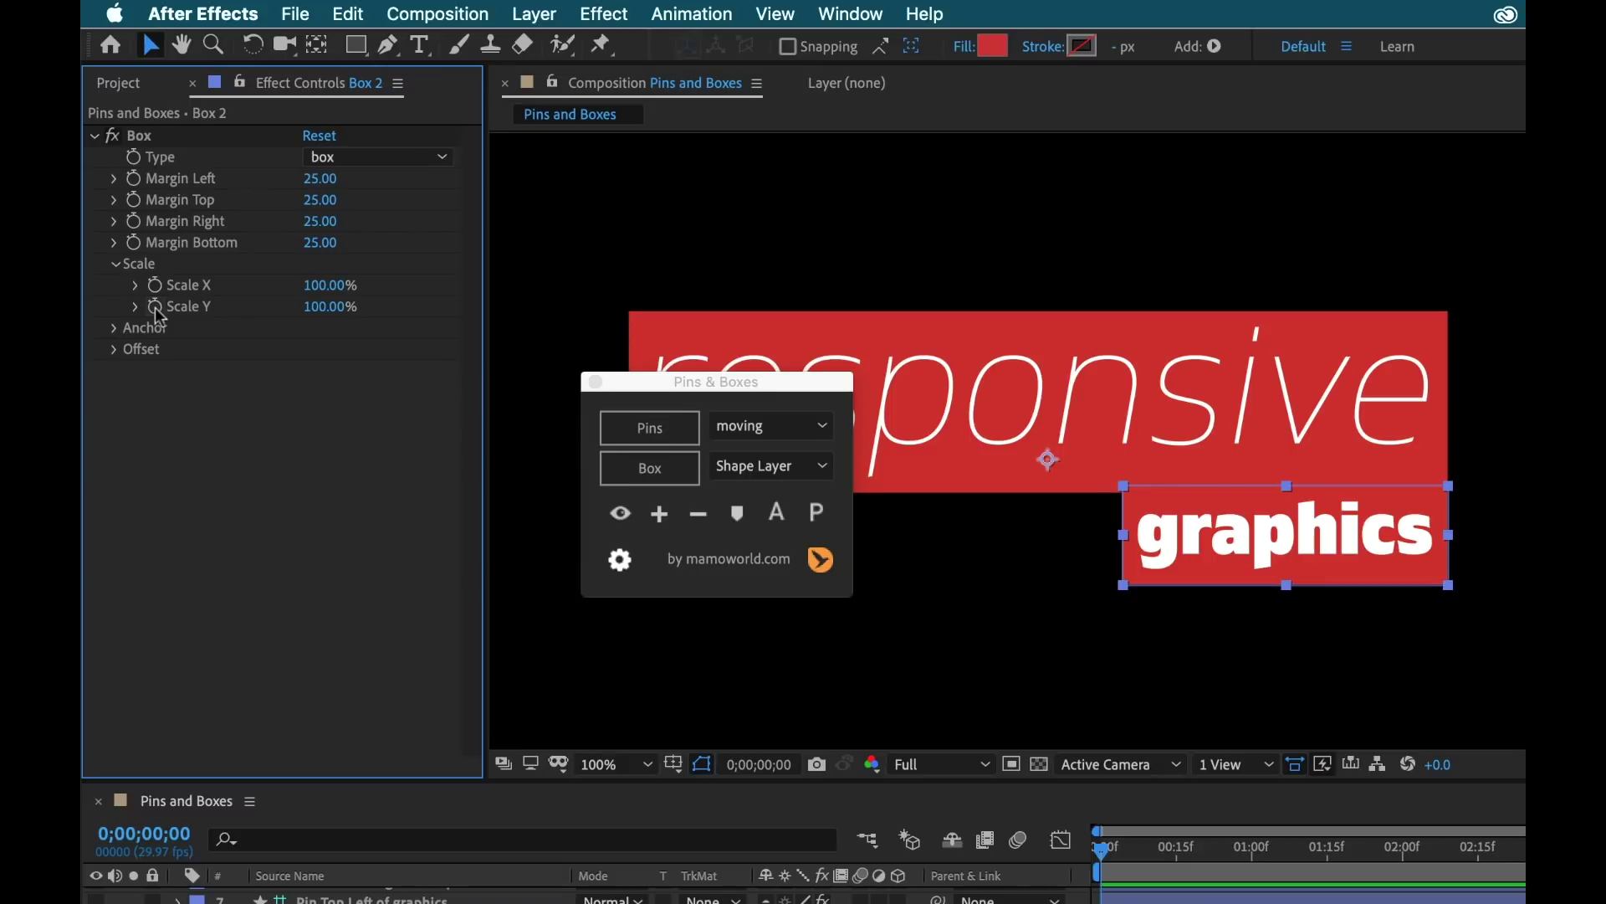
left_click_drag(322, 306, 214, 301)
key("super+z")
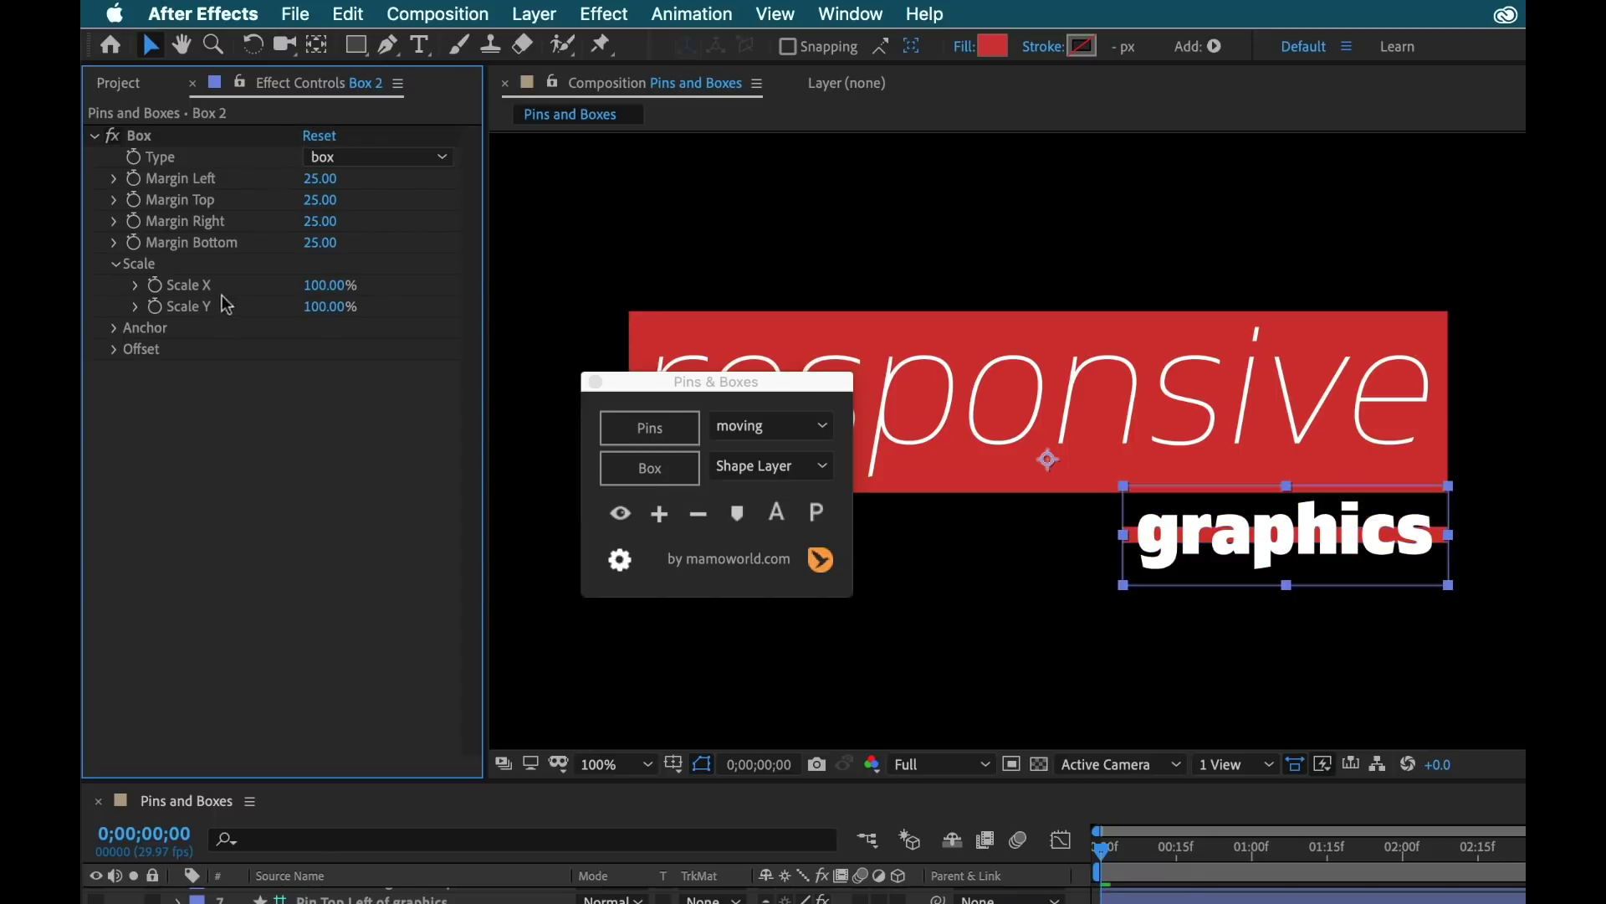
Set Scale Y of Box 2 to 88% and its Anchor Y to 0%, so that it scales from its upper edge.
left_click(115, 328)
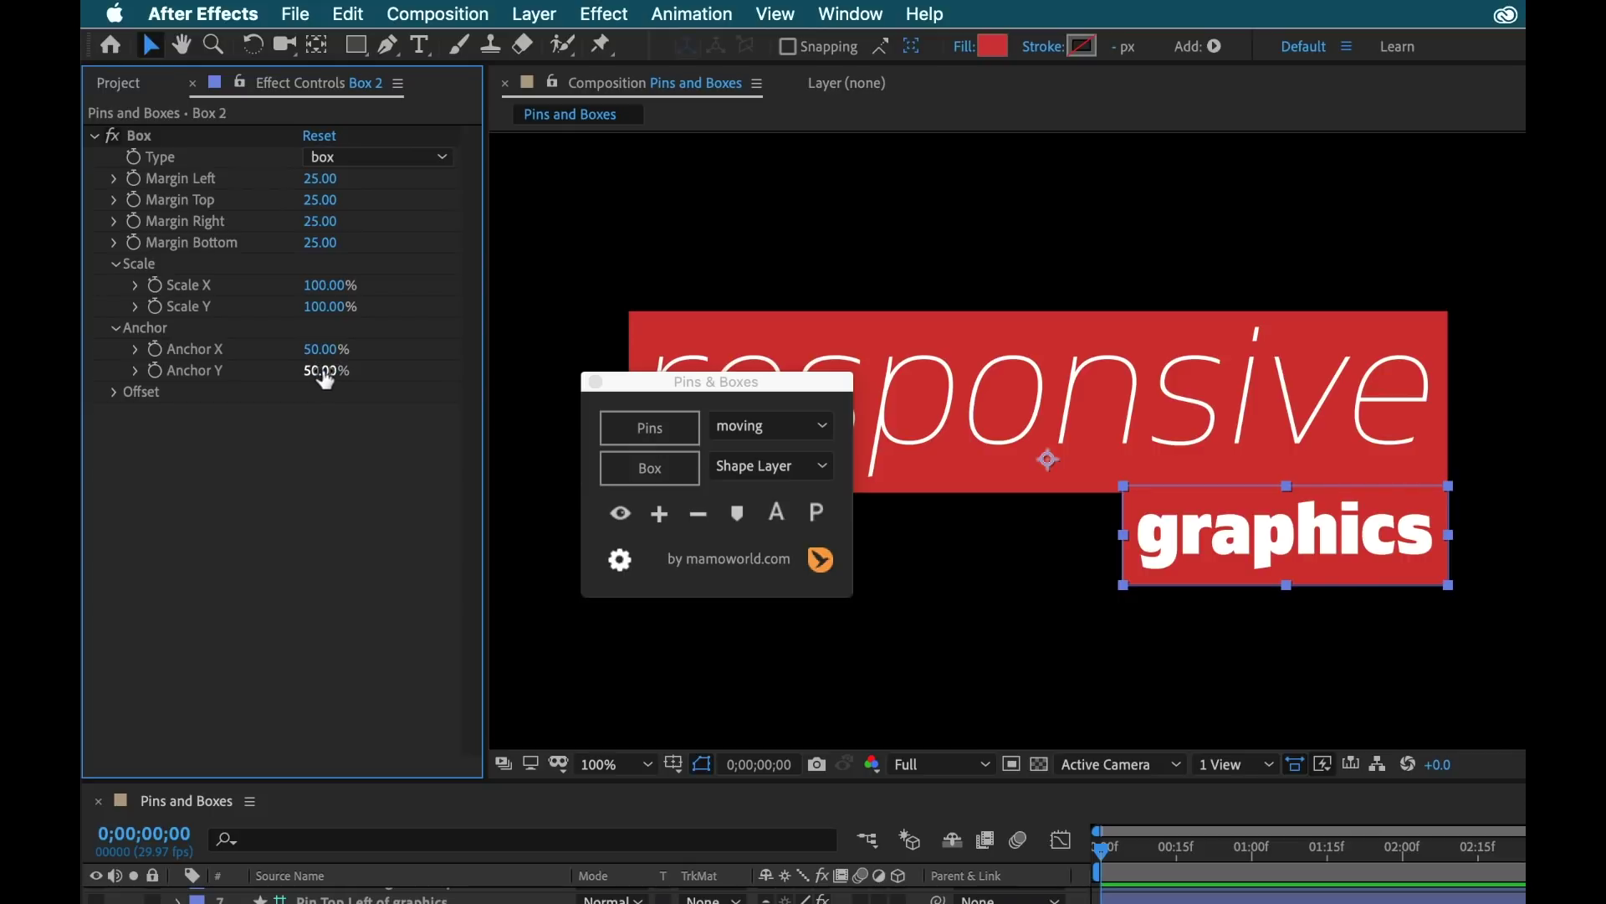
left_click(325, 306)
type("88")
key("Return")
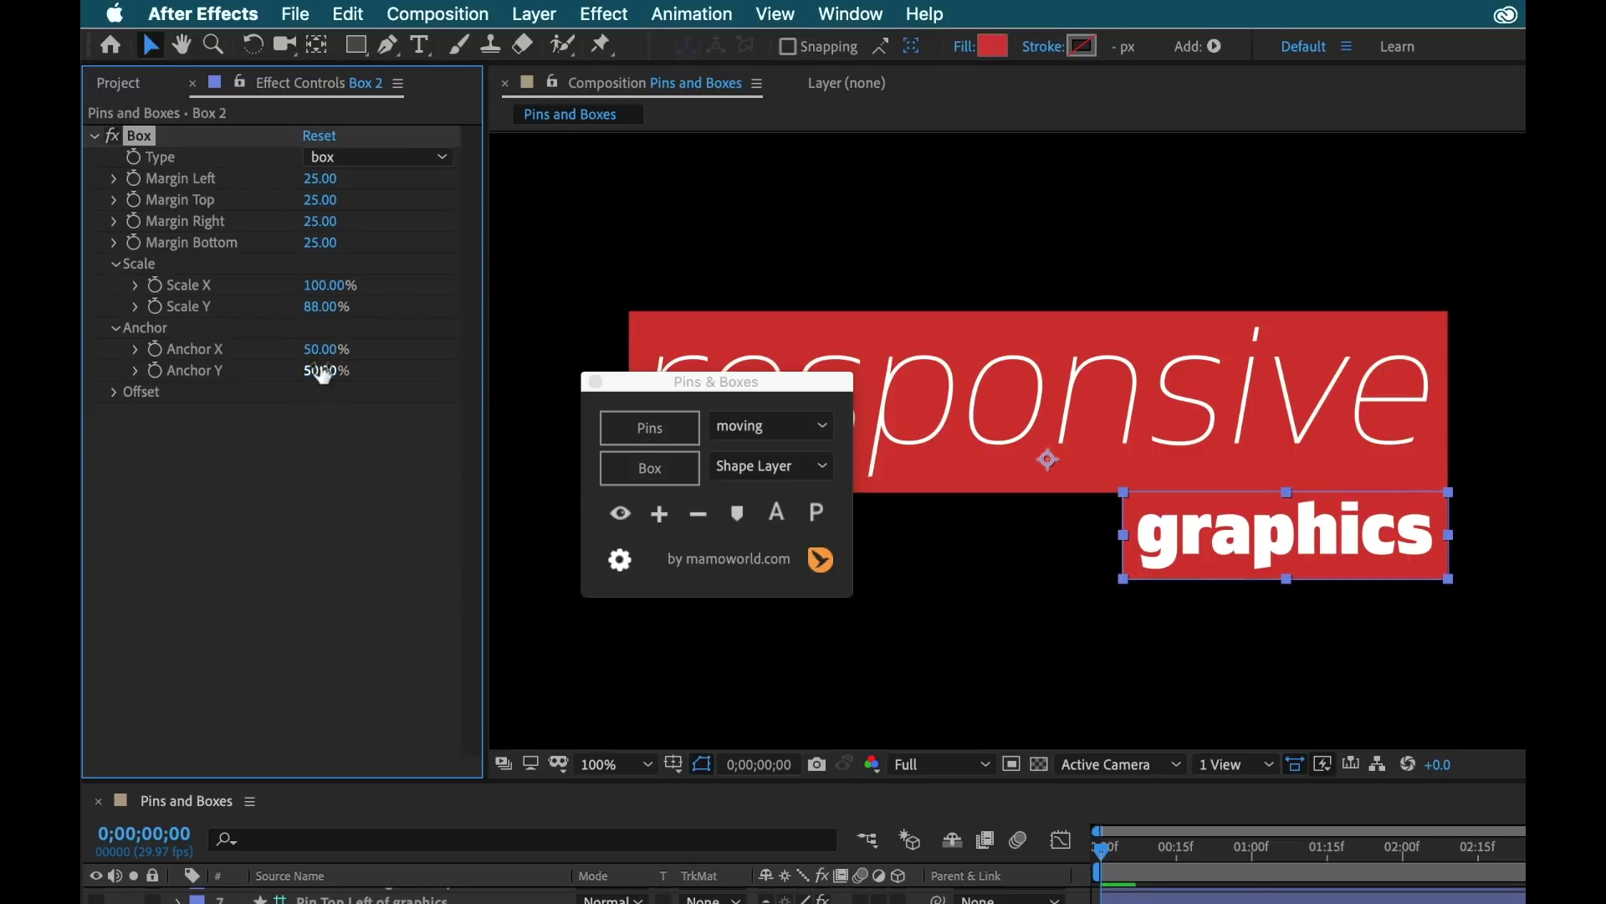
left_click_drag(323, 372, 253, 368)
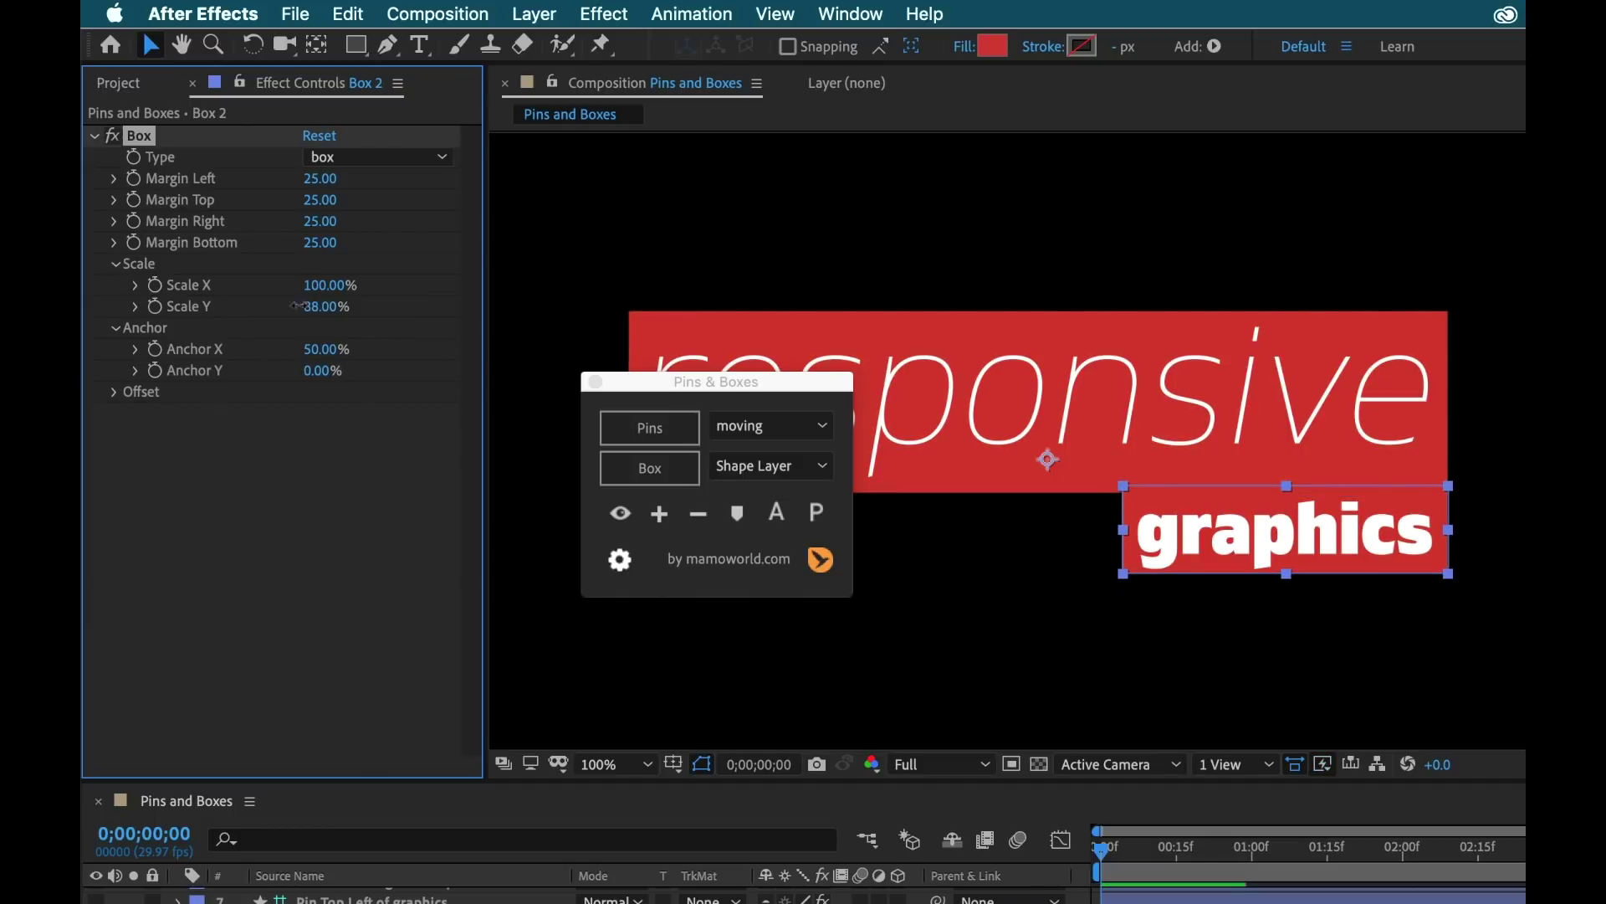
left_click_drag(324, 306, 356, 322)
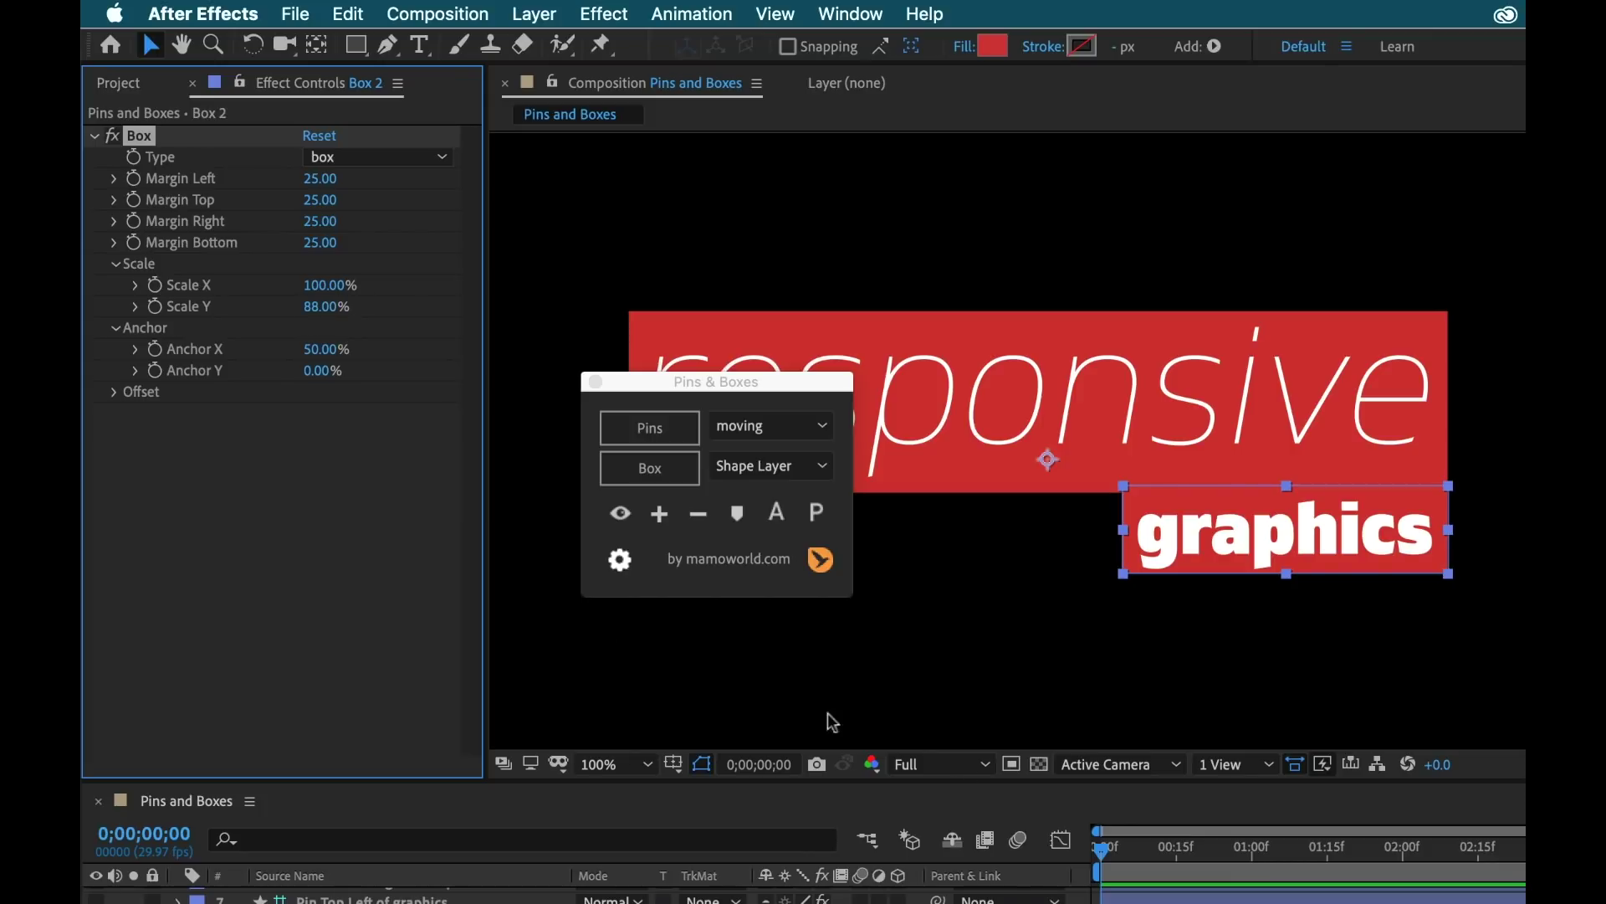
Start keyframing Scale Y of Box 2 at 0;00;01;01 with a value of 100%.
left_click_drag(1140, 857, 1259, 852)
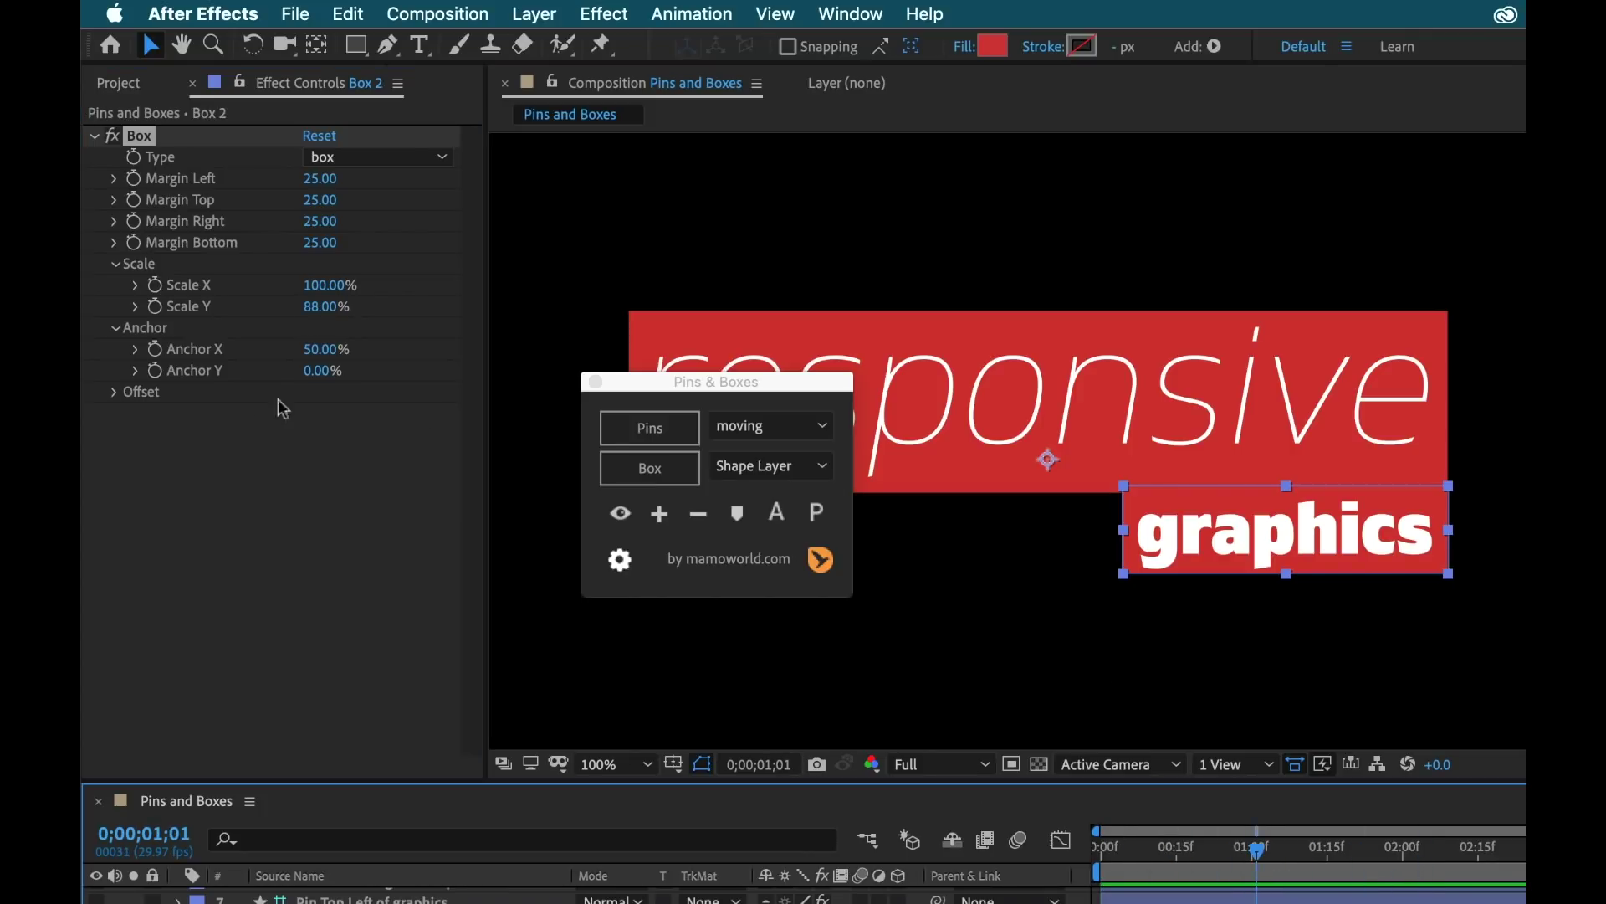
left_click(155, 314)
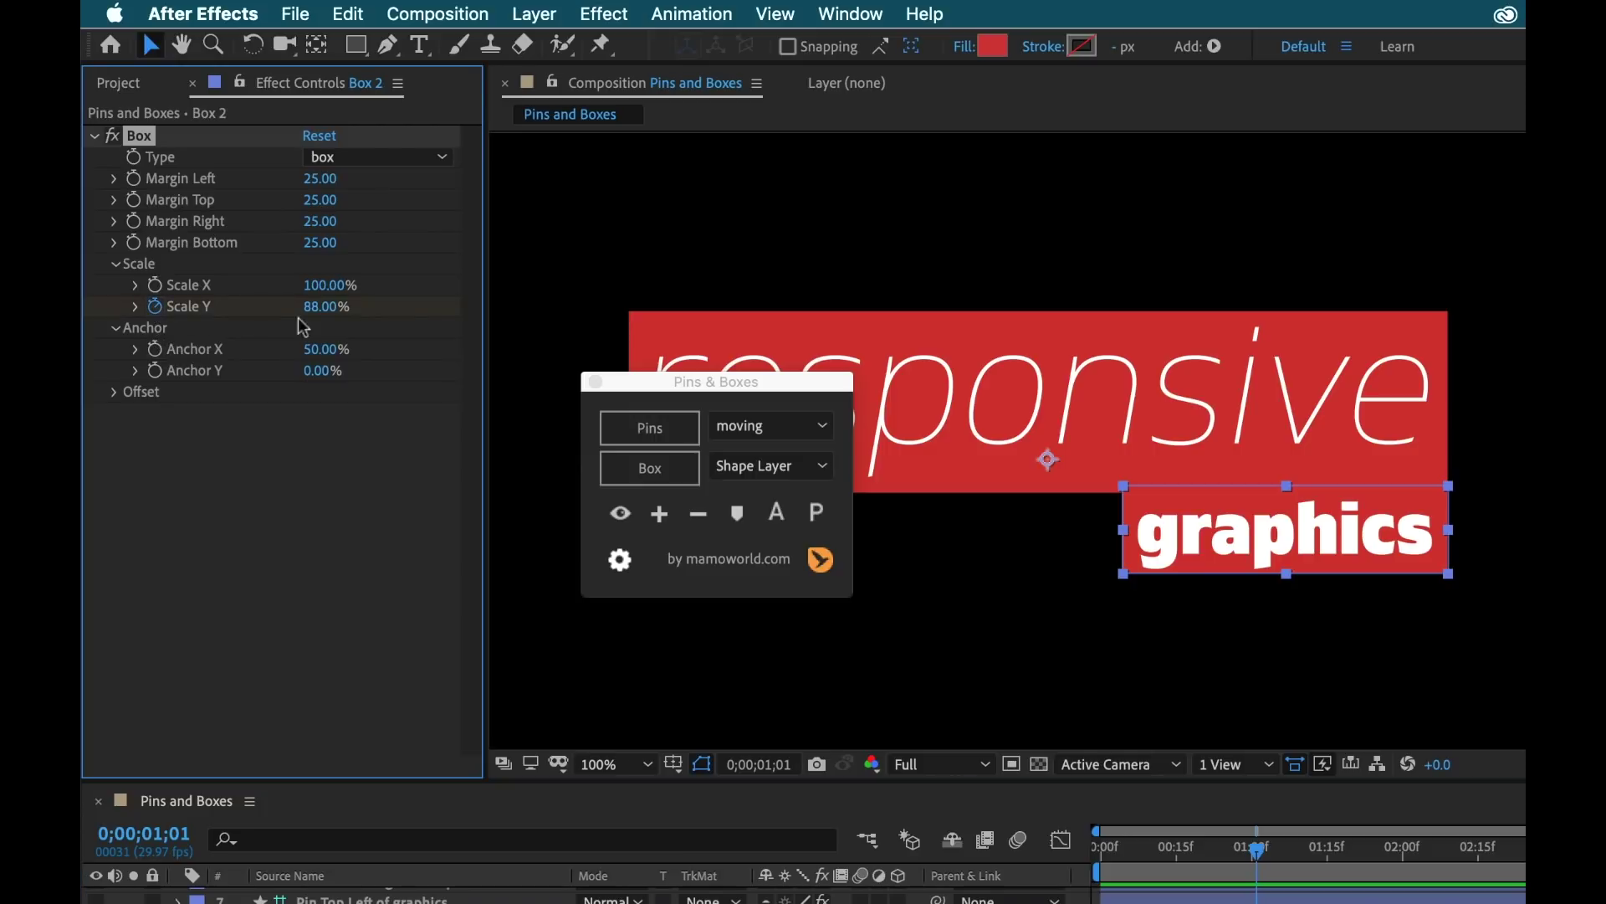
left_click(321, 306)
type("100")
key("Return")
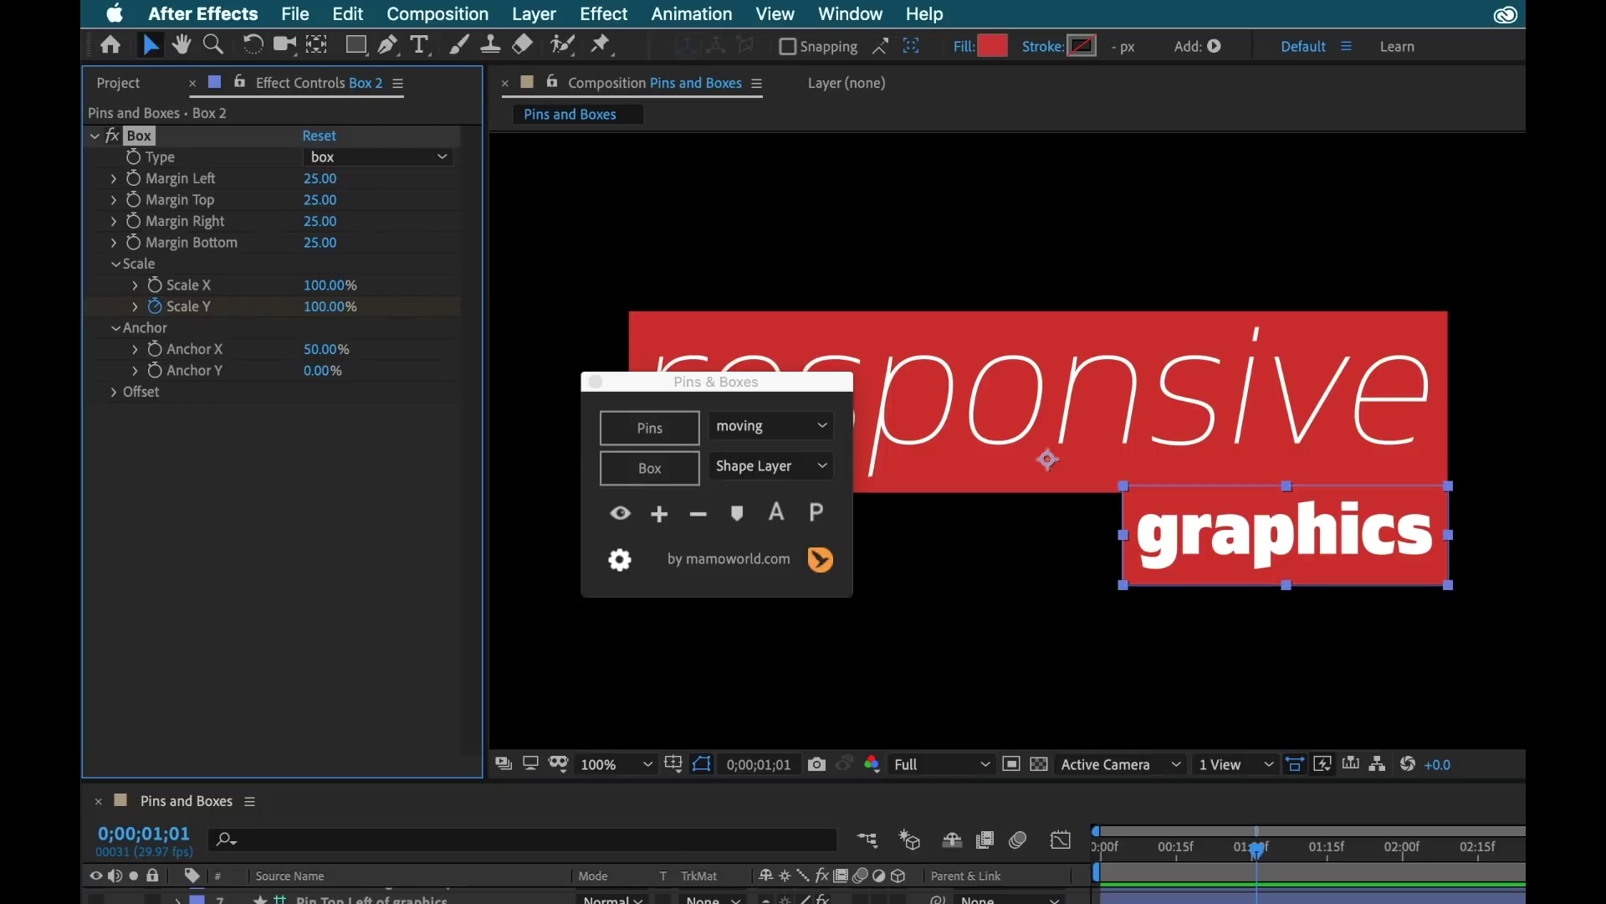
Set Scale Y of Box 2 to 0% at 0;00;00;00 and preview the box growing in.
left_click_drag(1248, 847, 1088, 845)
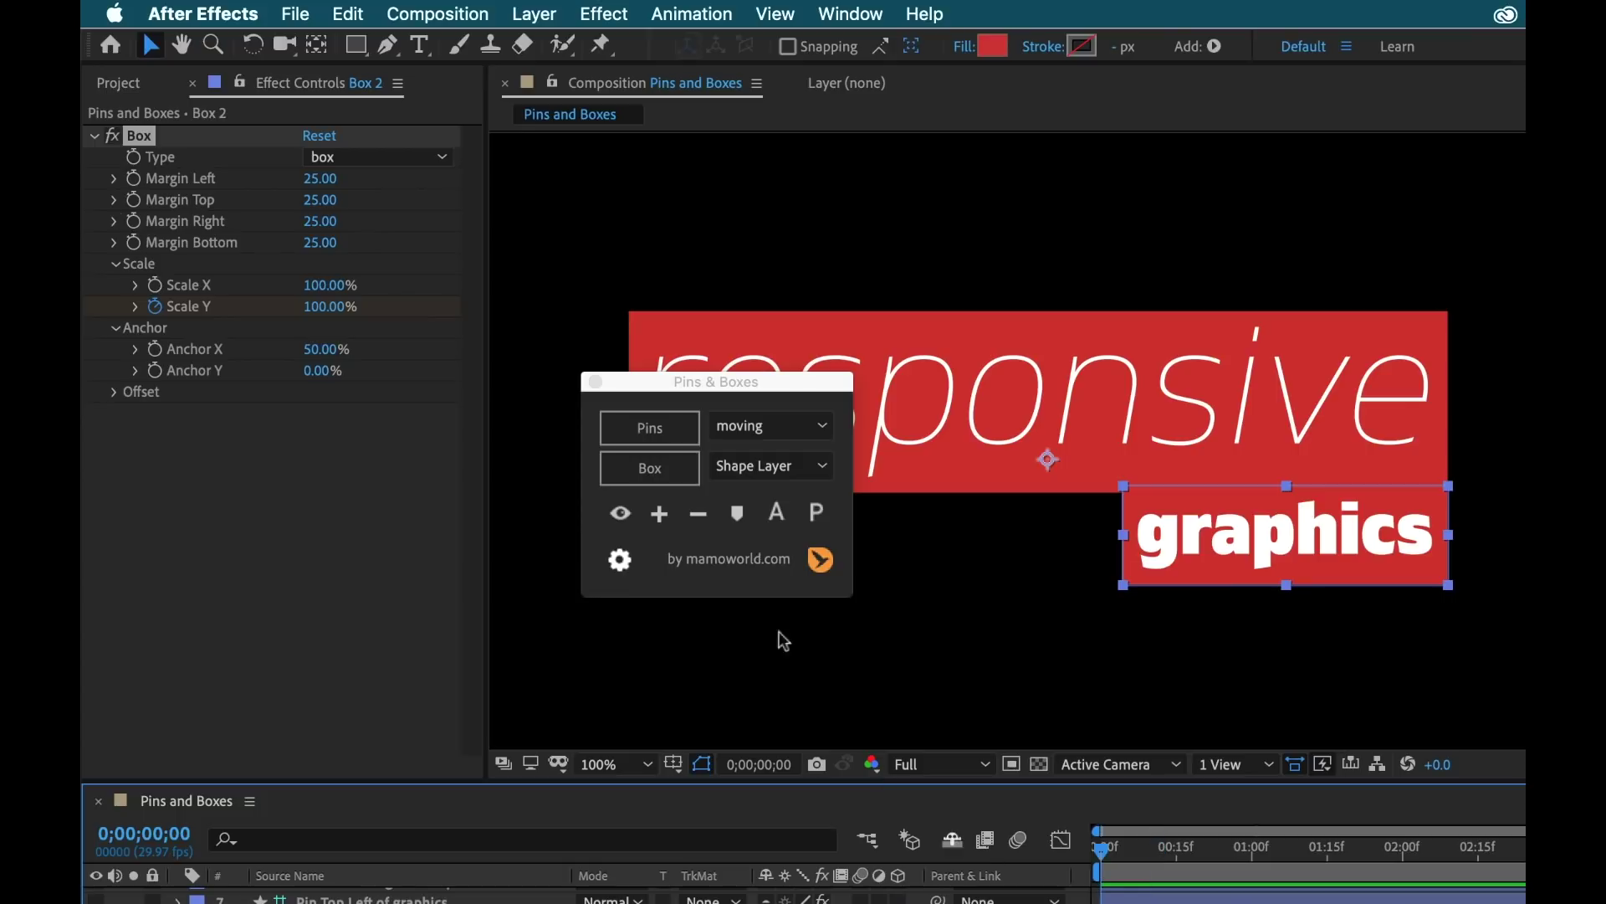
left_click(325, 303)
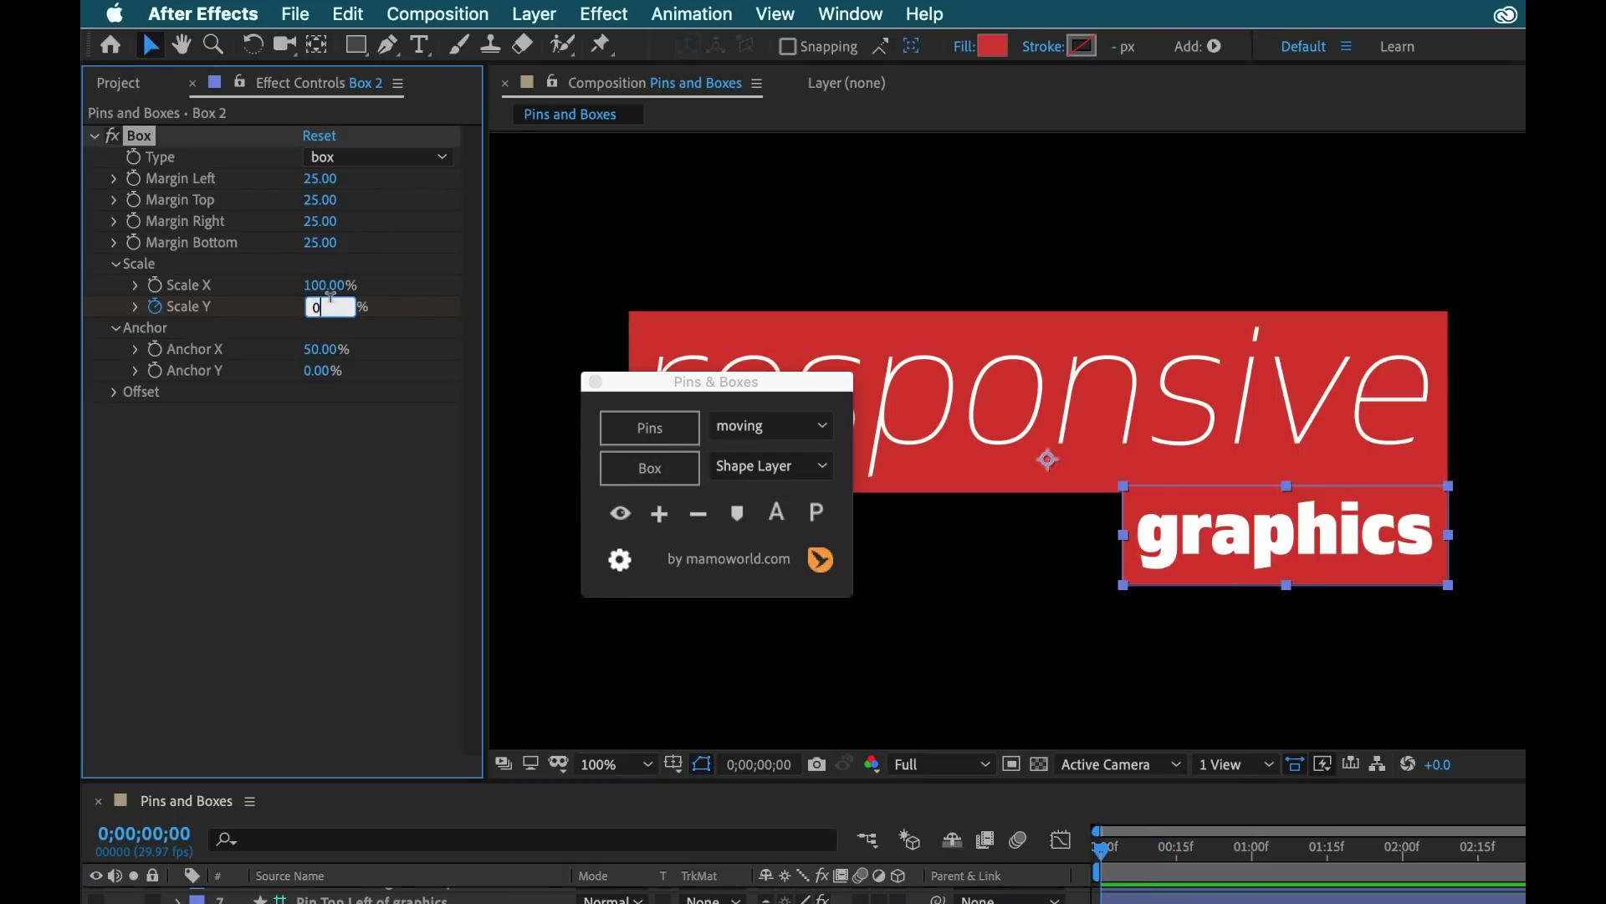
type("0")
key("Return")
left_click(916, 806)
key("space")
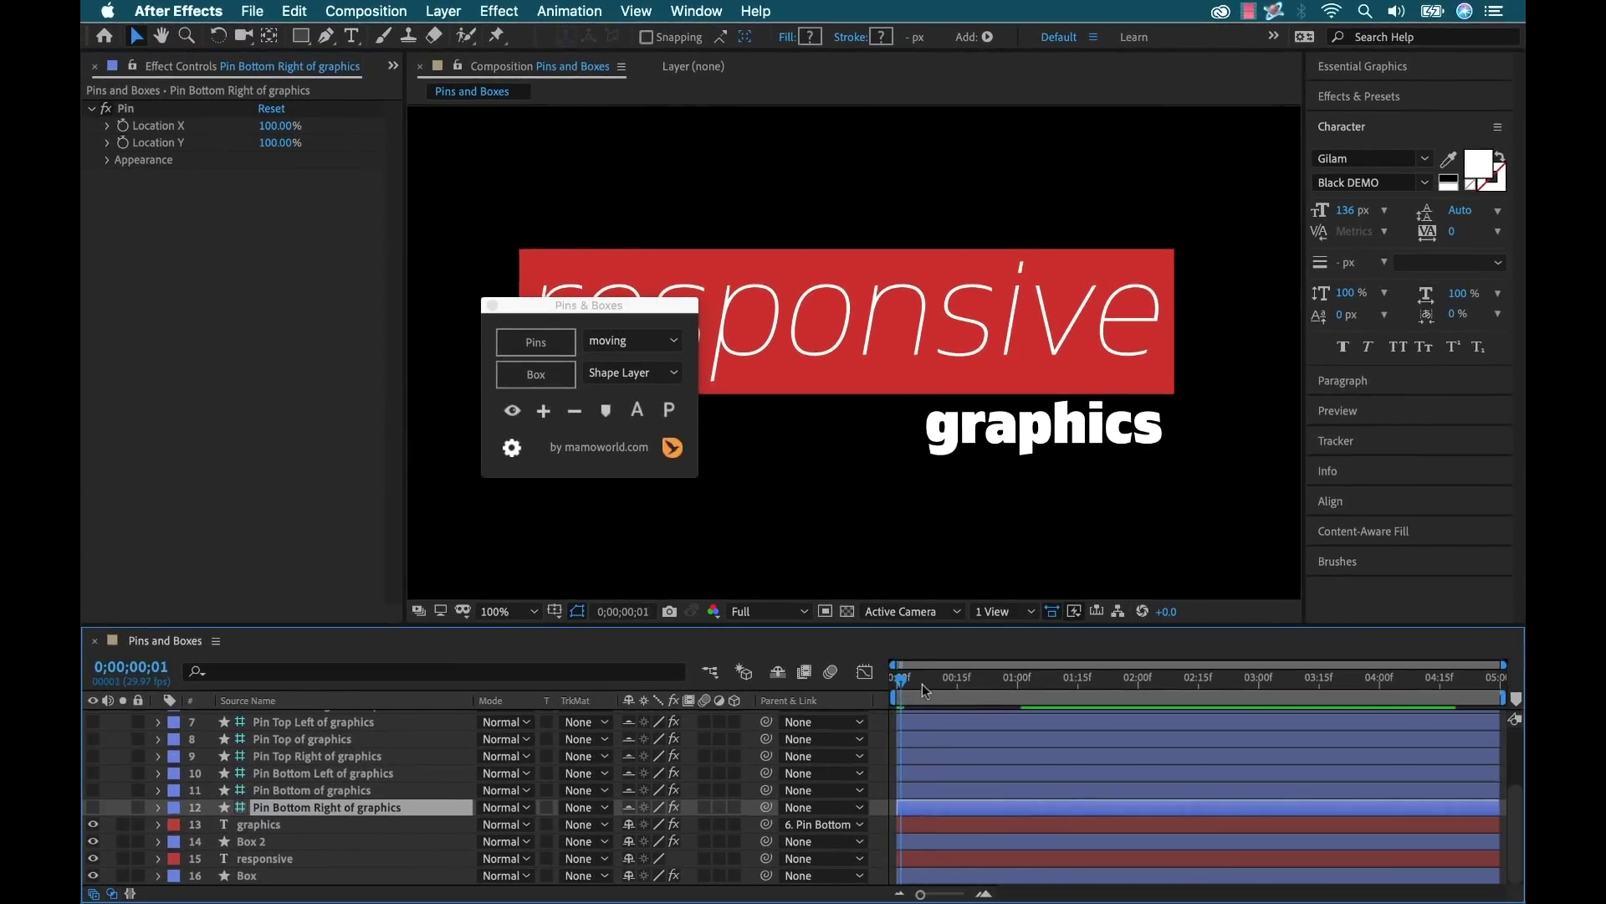
left_click_drag(922, 685, 981, 690)
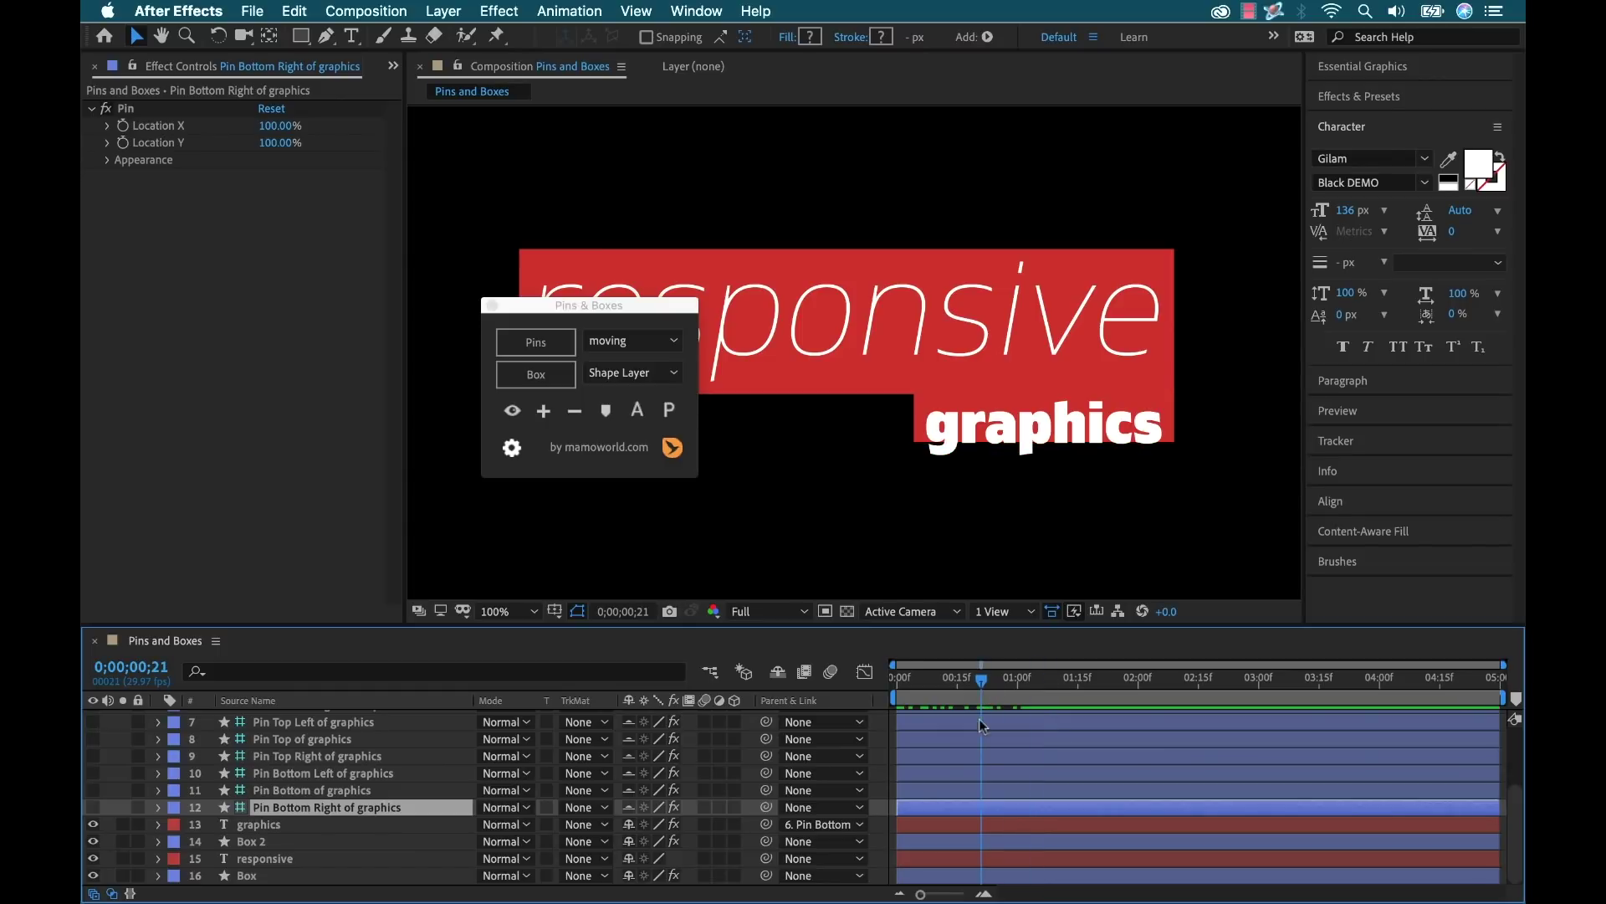
Apply Easy Ease to Box 2's Scale Y keyframes, reshaping the speed curve to peak early and slow down gradually.
left_click(253, 843)
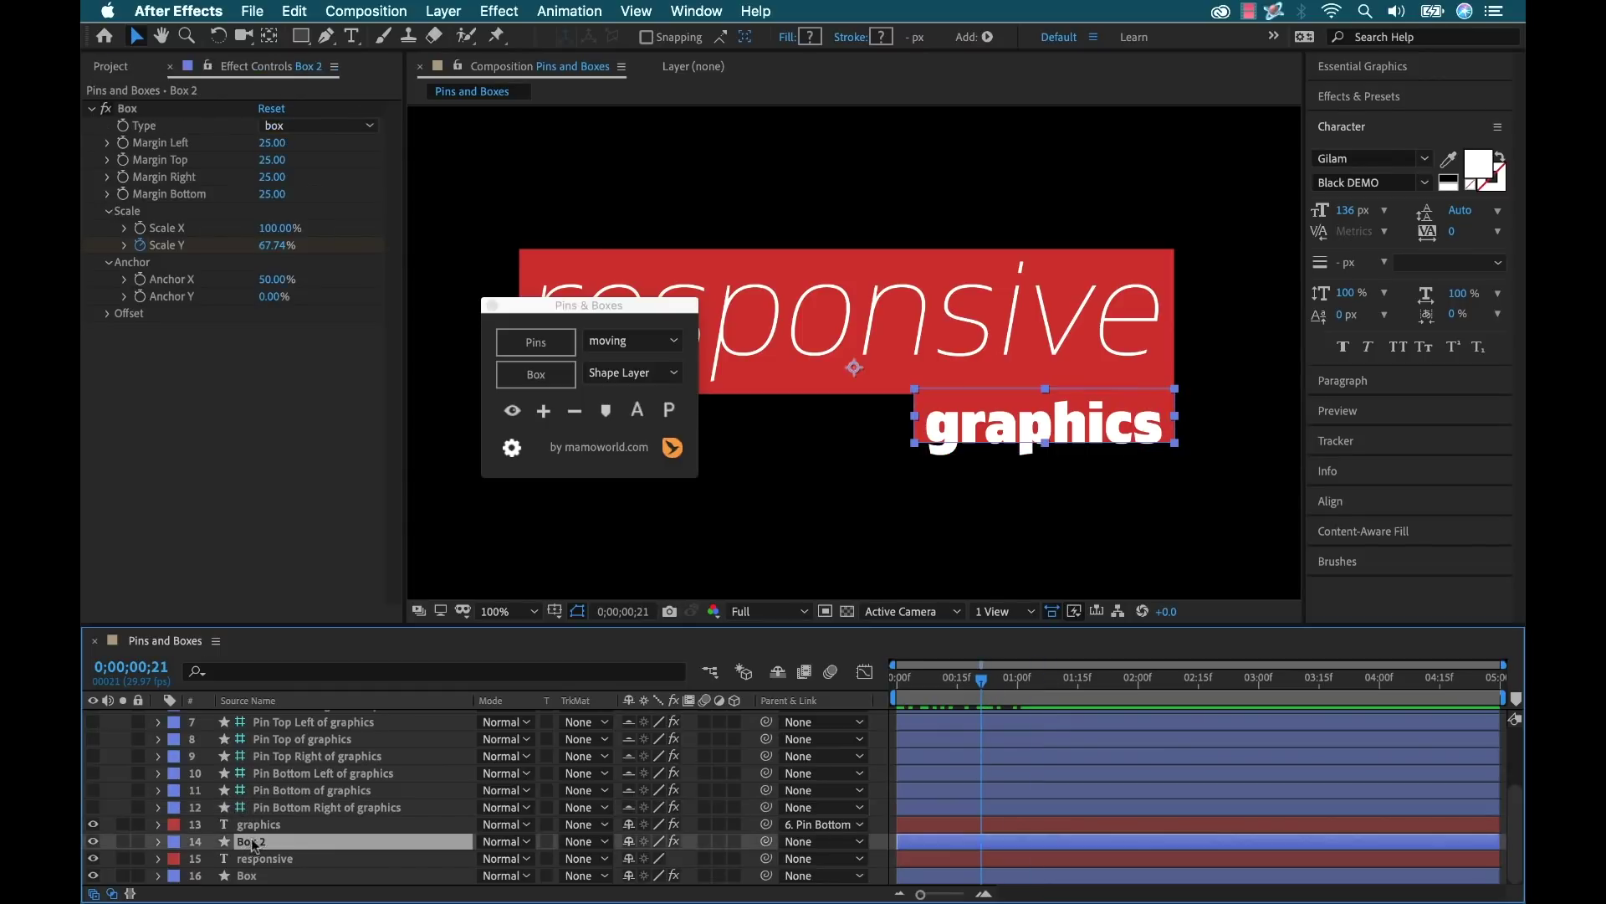
key("u")
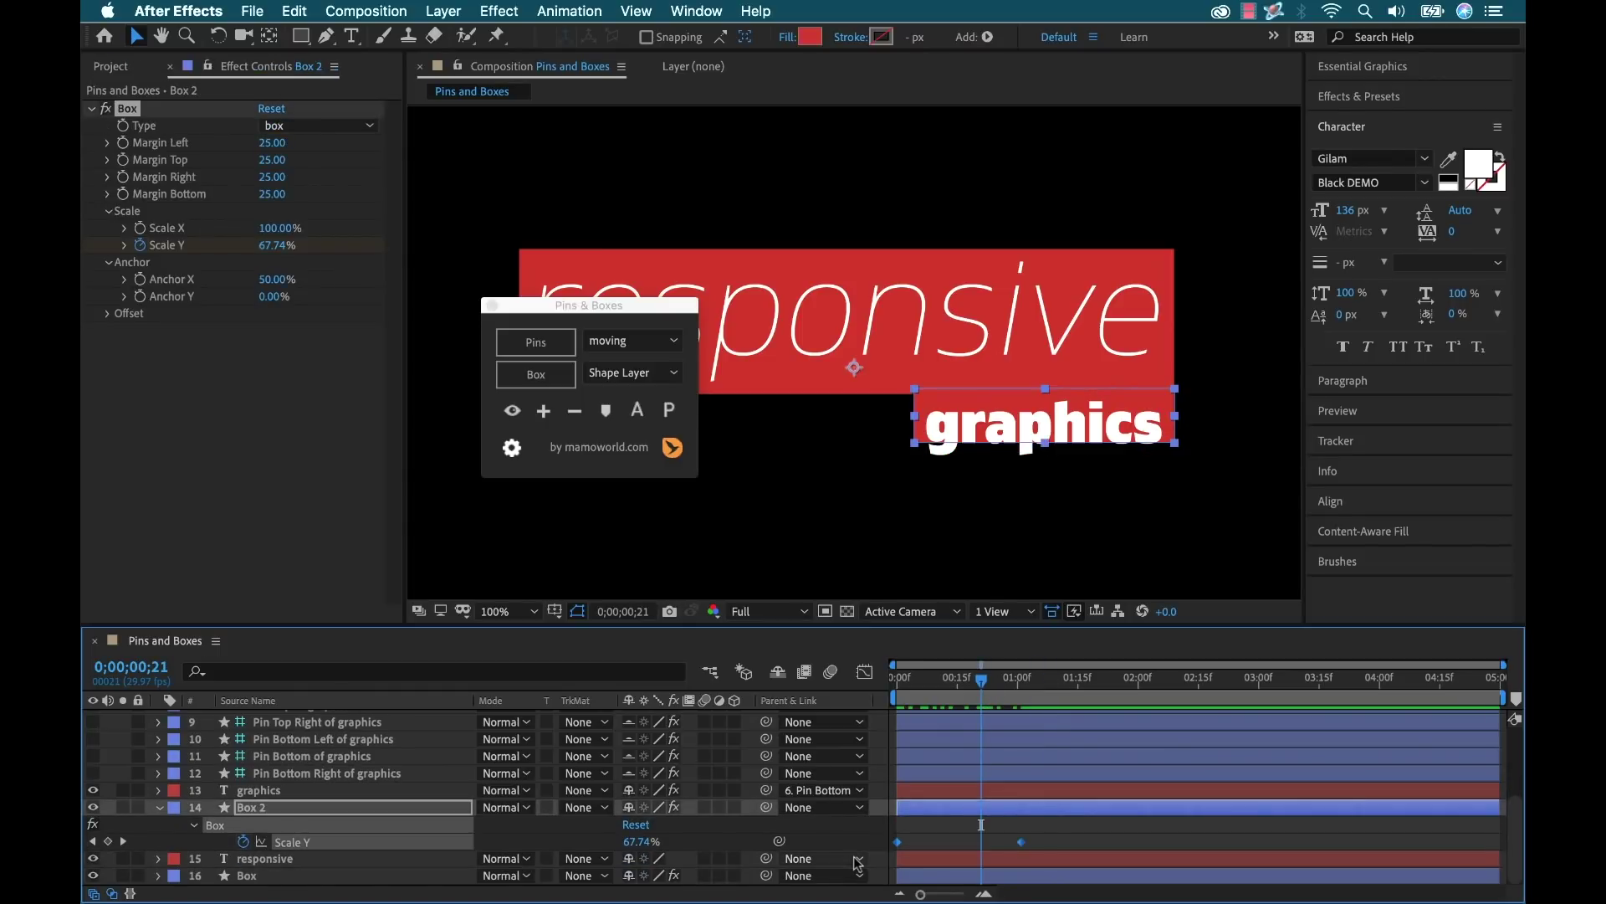
key("F9")
left_click(864, 672)
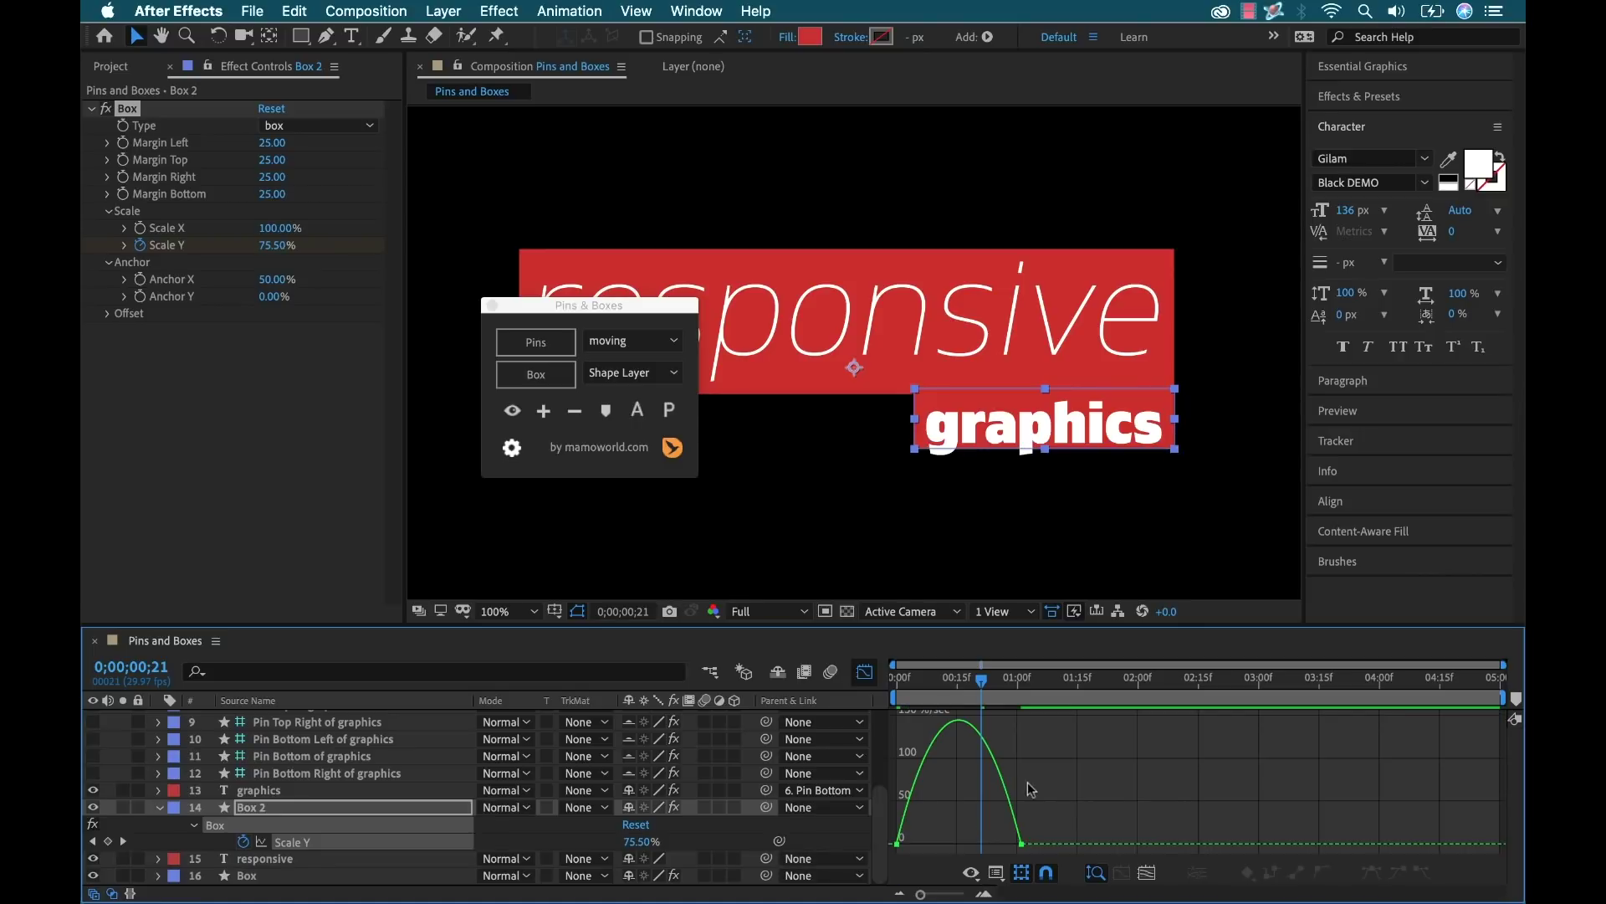
left_click(1004, 784)
left_click_drag(999, 835, 947, 838)
left_click(1012, 770)
left_click_drag(981, 679, 870, 697)
key("space")
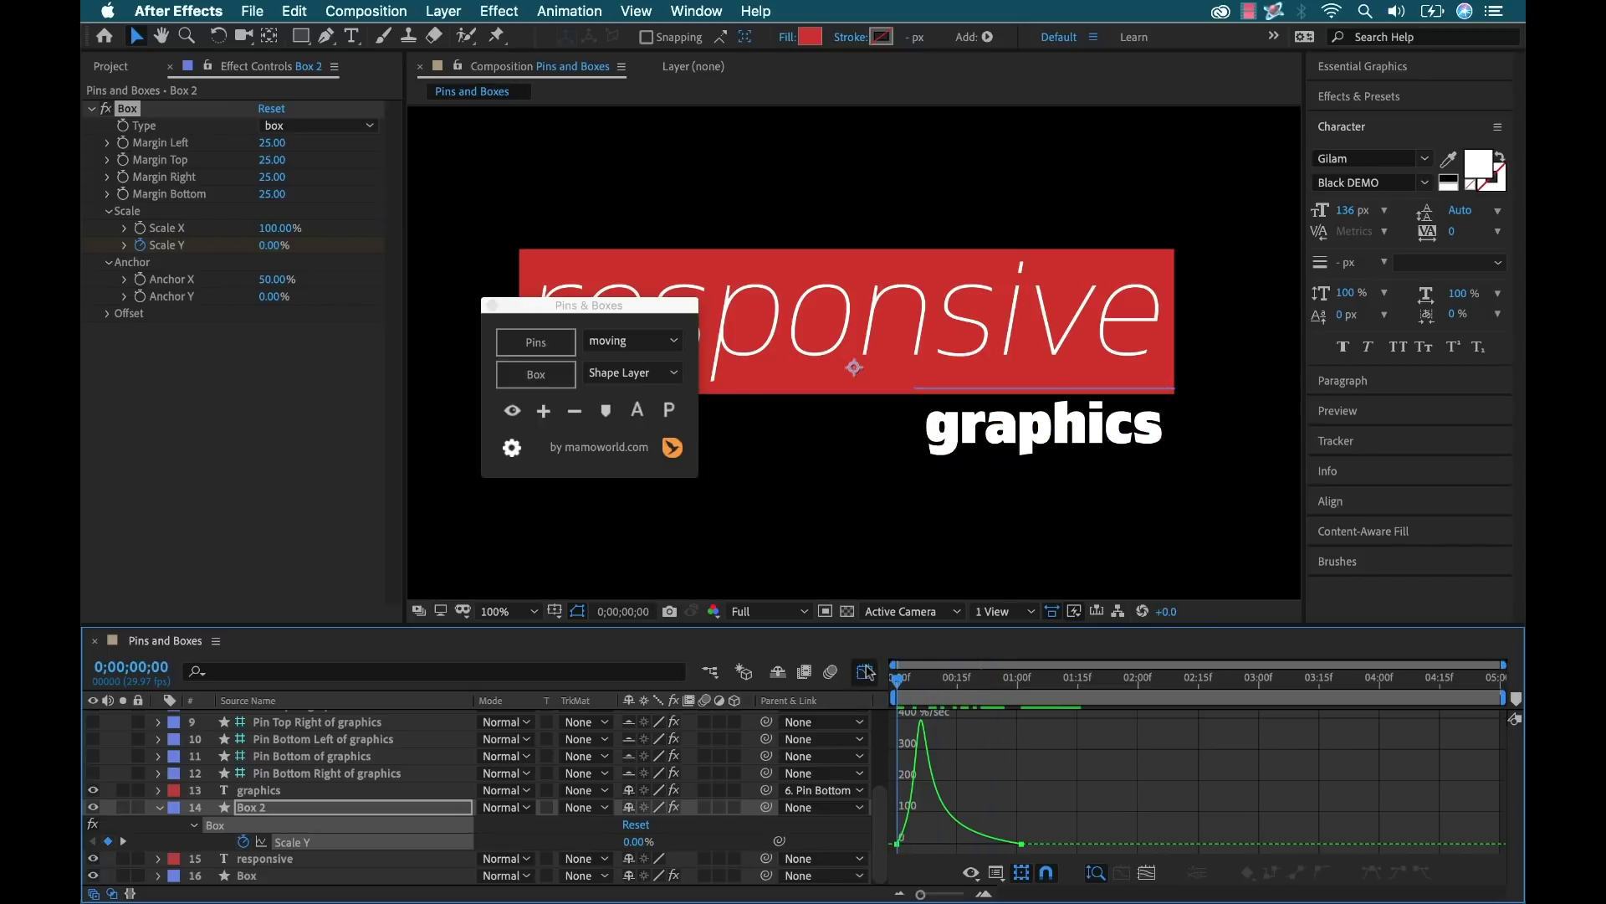
left_click(864, 672)
Set Anchor Y of the responsive text's box to 100% and reduce its Scale Y to 74%.
left_click_drag(653, 315, 498, 378)
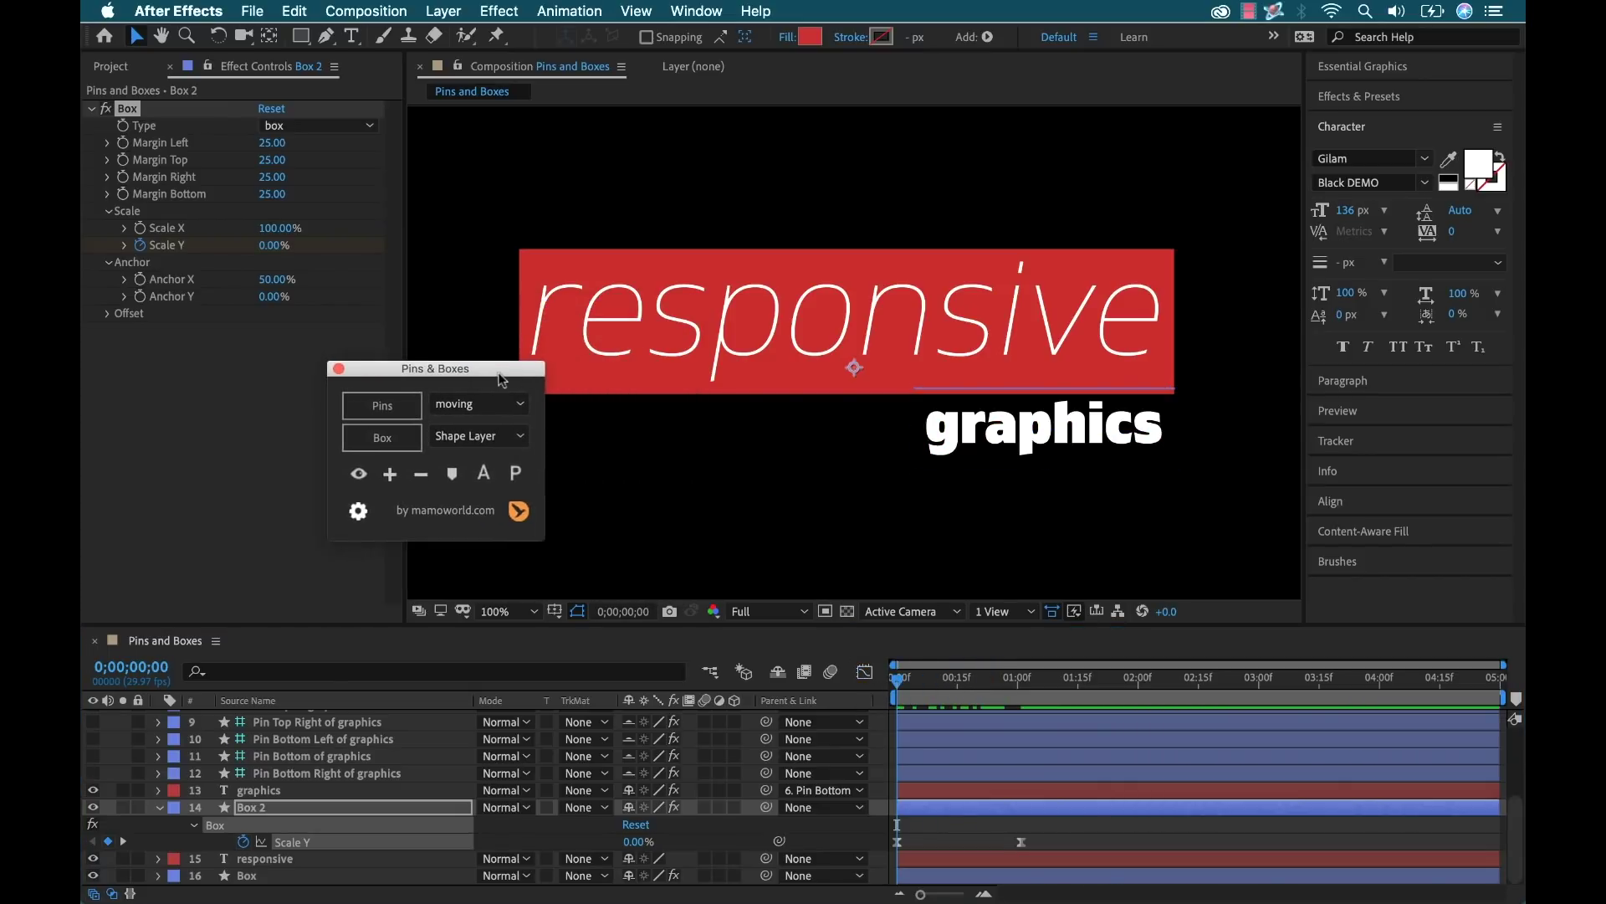
left_click_drag(919, 684, 1025, 679)
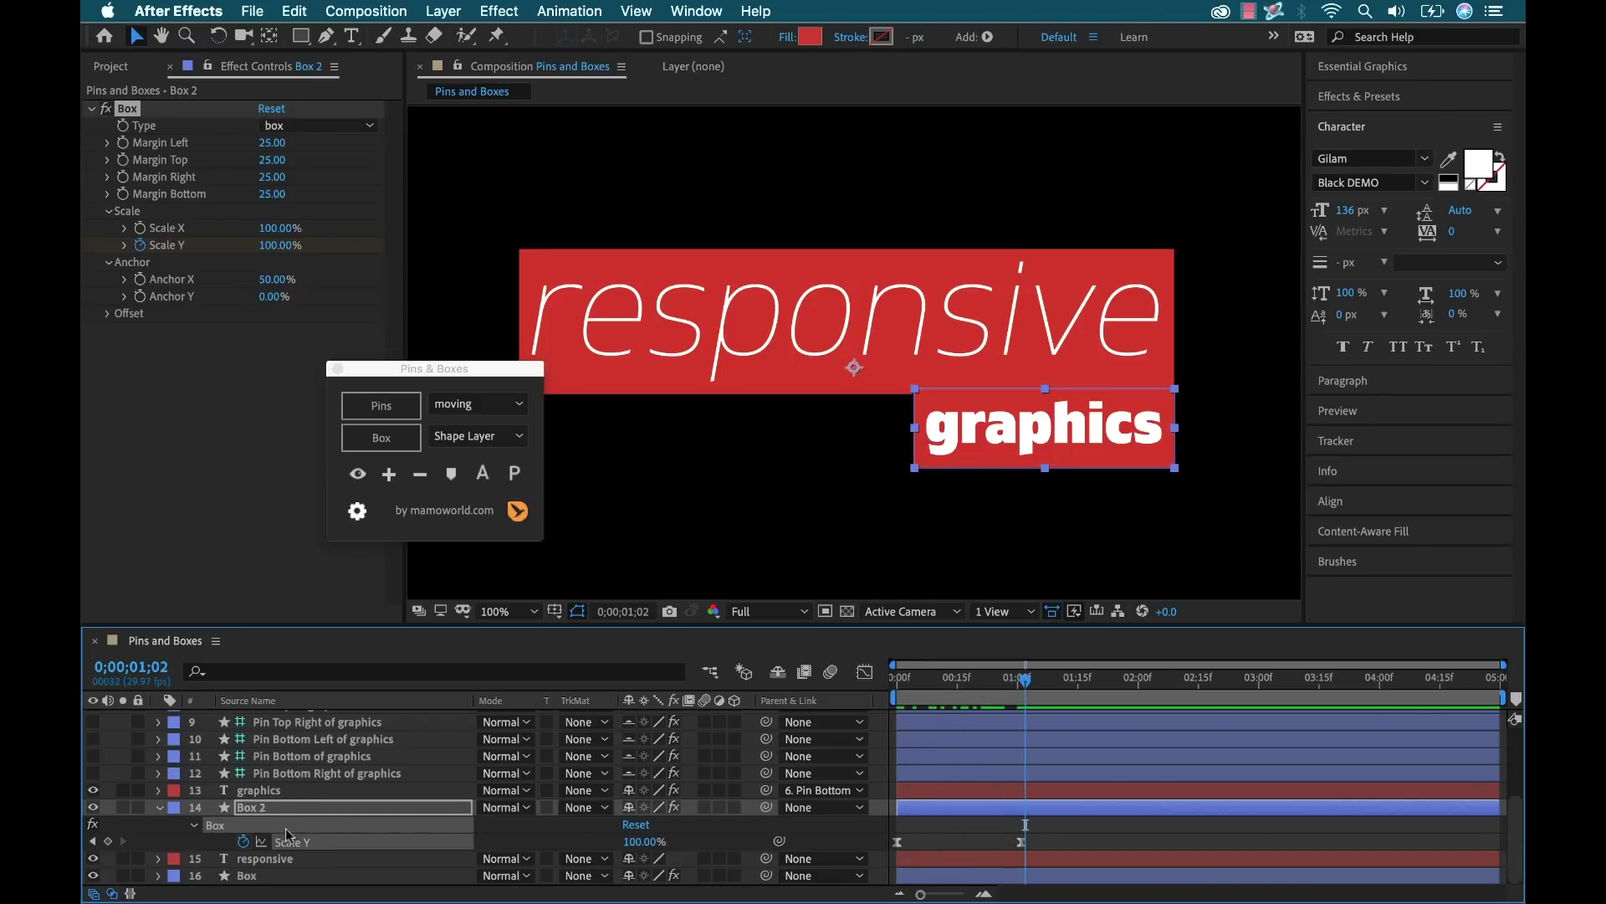
left_click(259, 875)
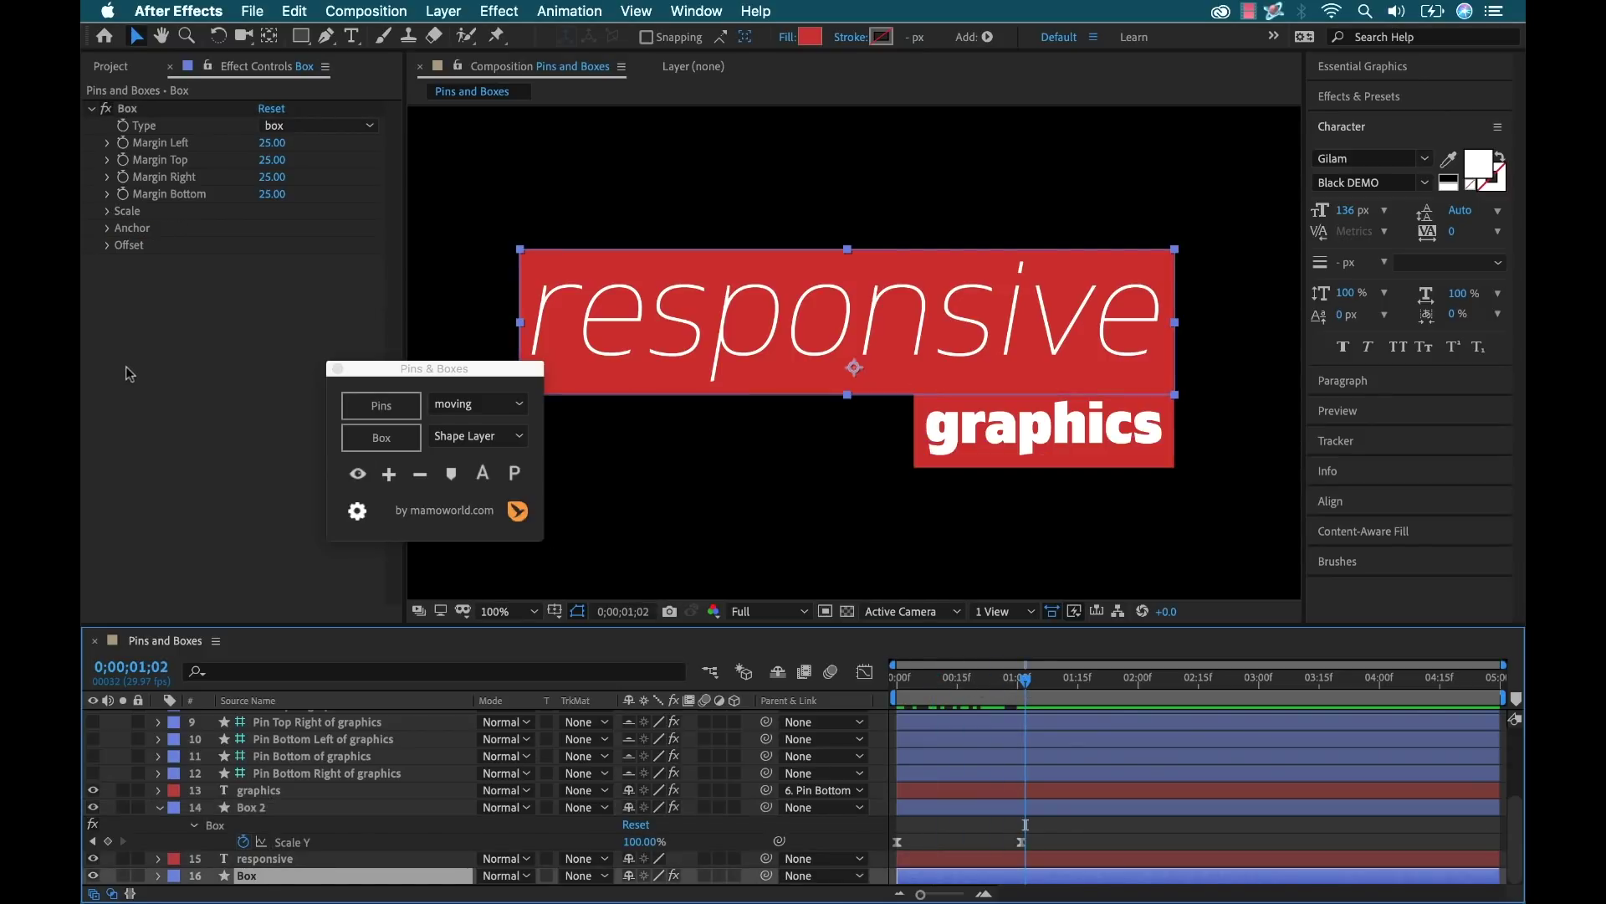
left_click(107, 228)
left_click(107, 211)
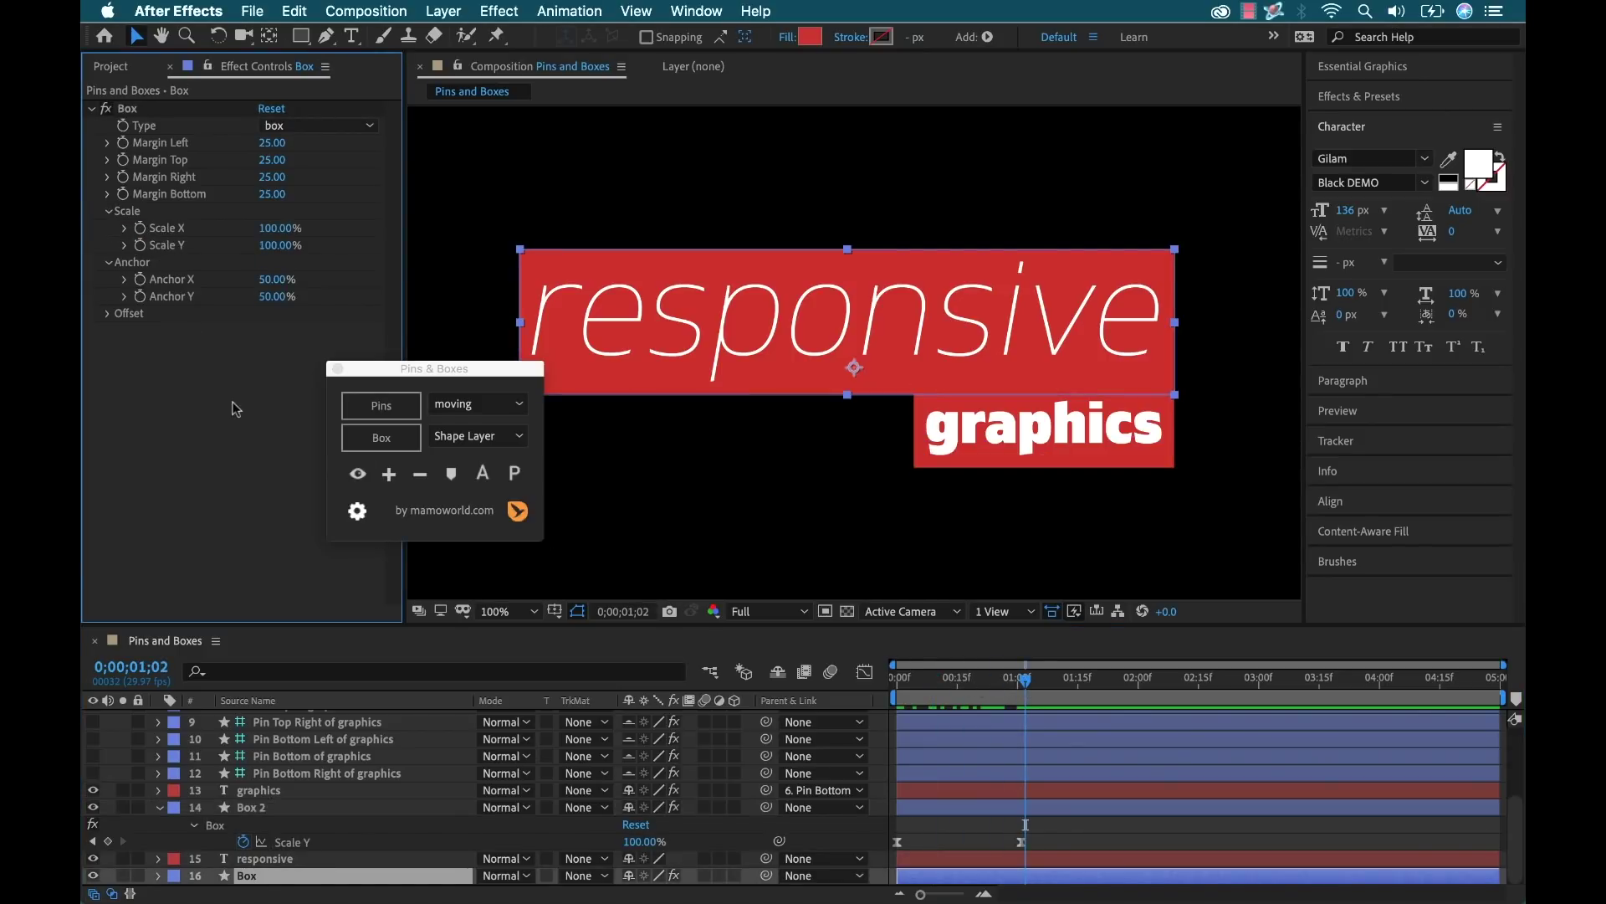
left_click_drag(284, 256, 368, 284)
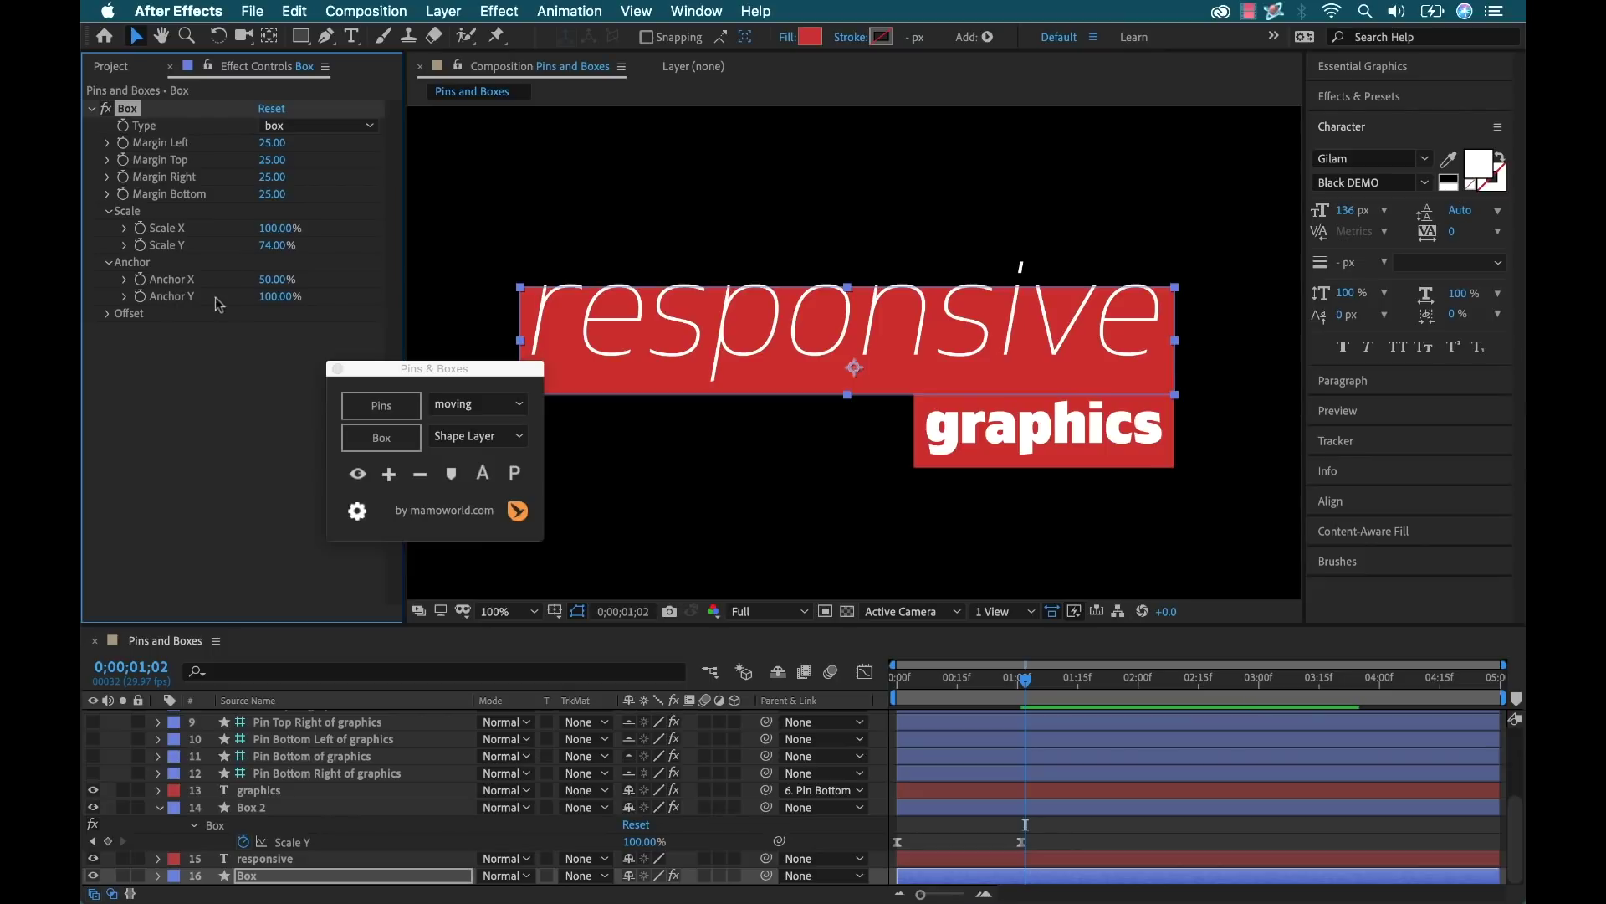
Start keyframing Scale Y of the responsive text's box at 0;00;01;01 with a value of 100%.
left_click(1019, 678)
left_click(274, 245)
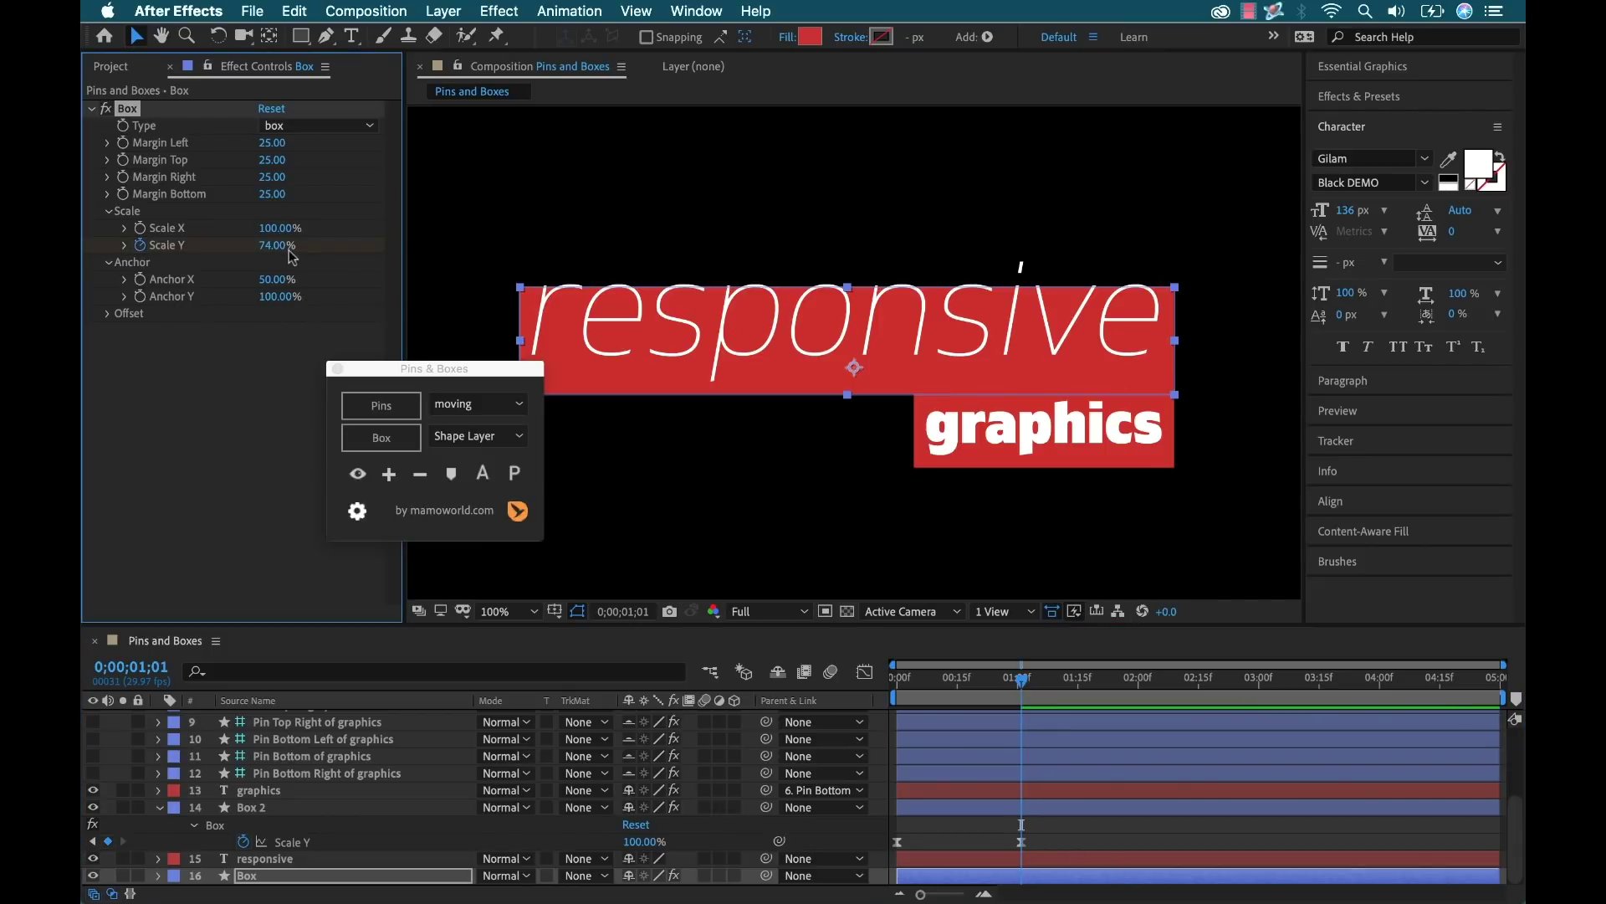
key("Return")
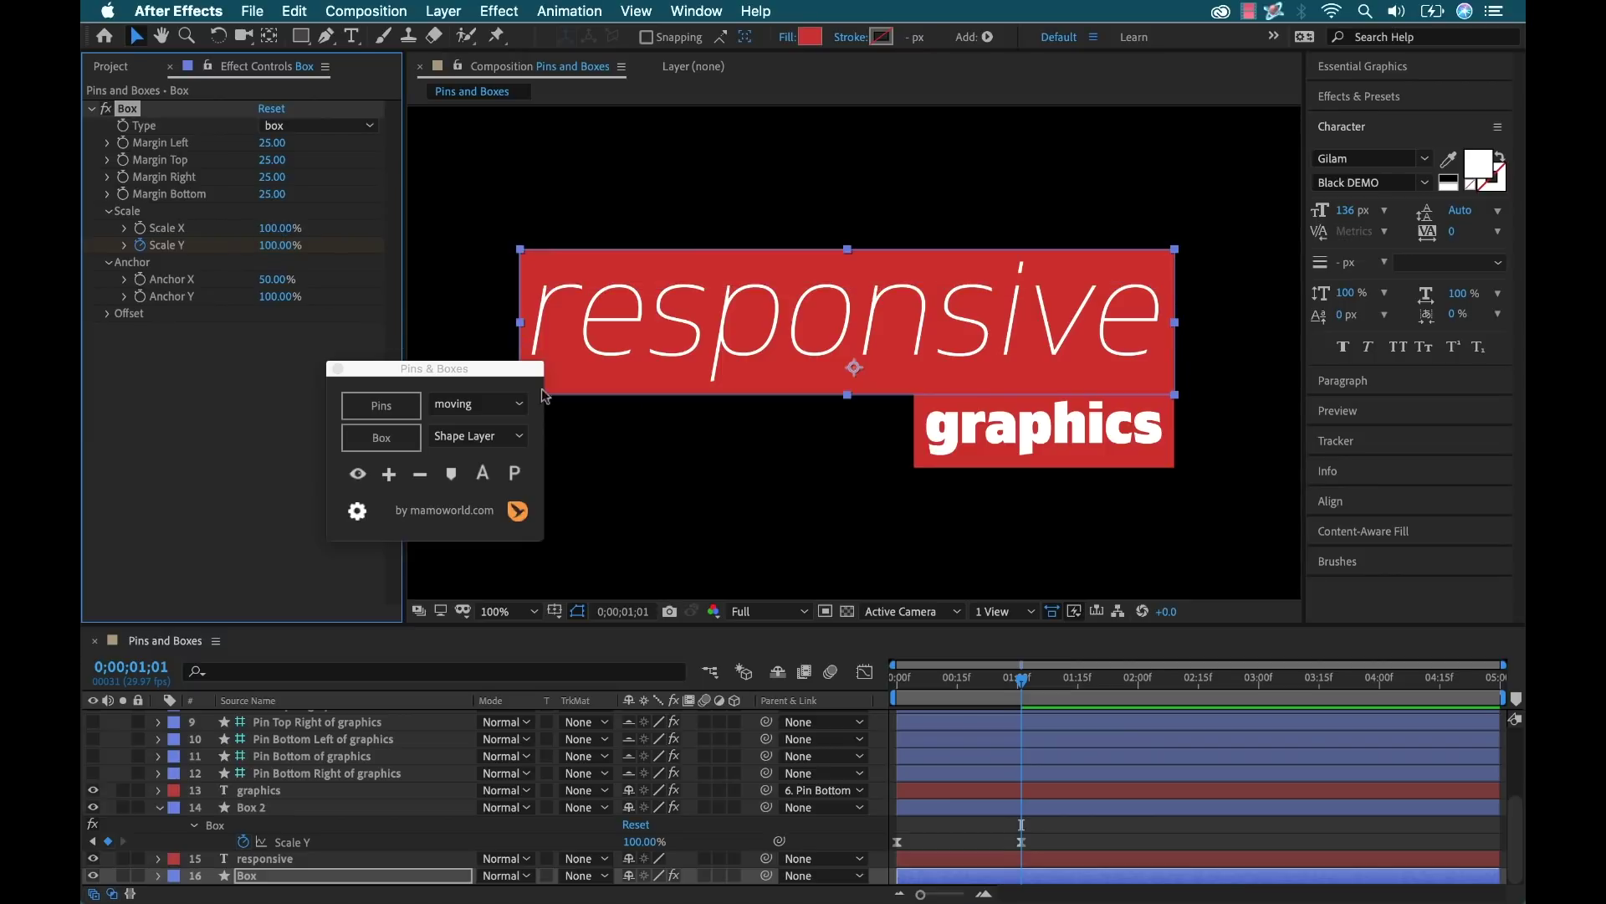
Set Scale Y of the responsive text's box to 0% at 0;00;00;00 and preview both boxes.
left_click(897, 678)
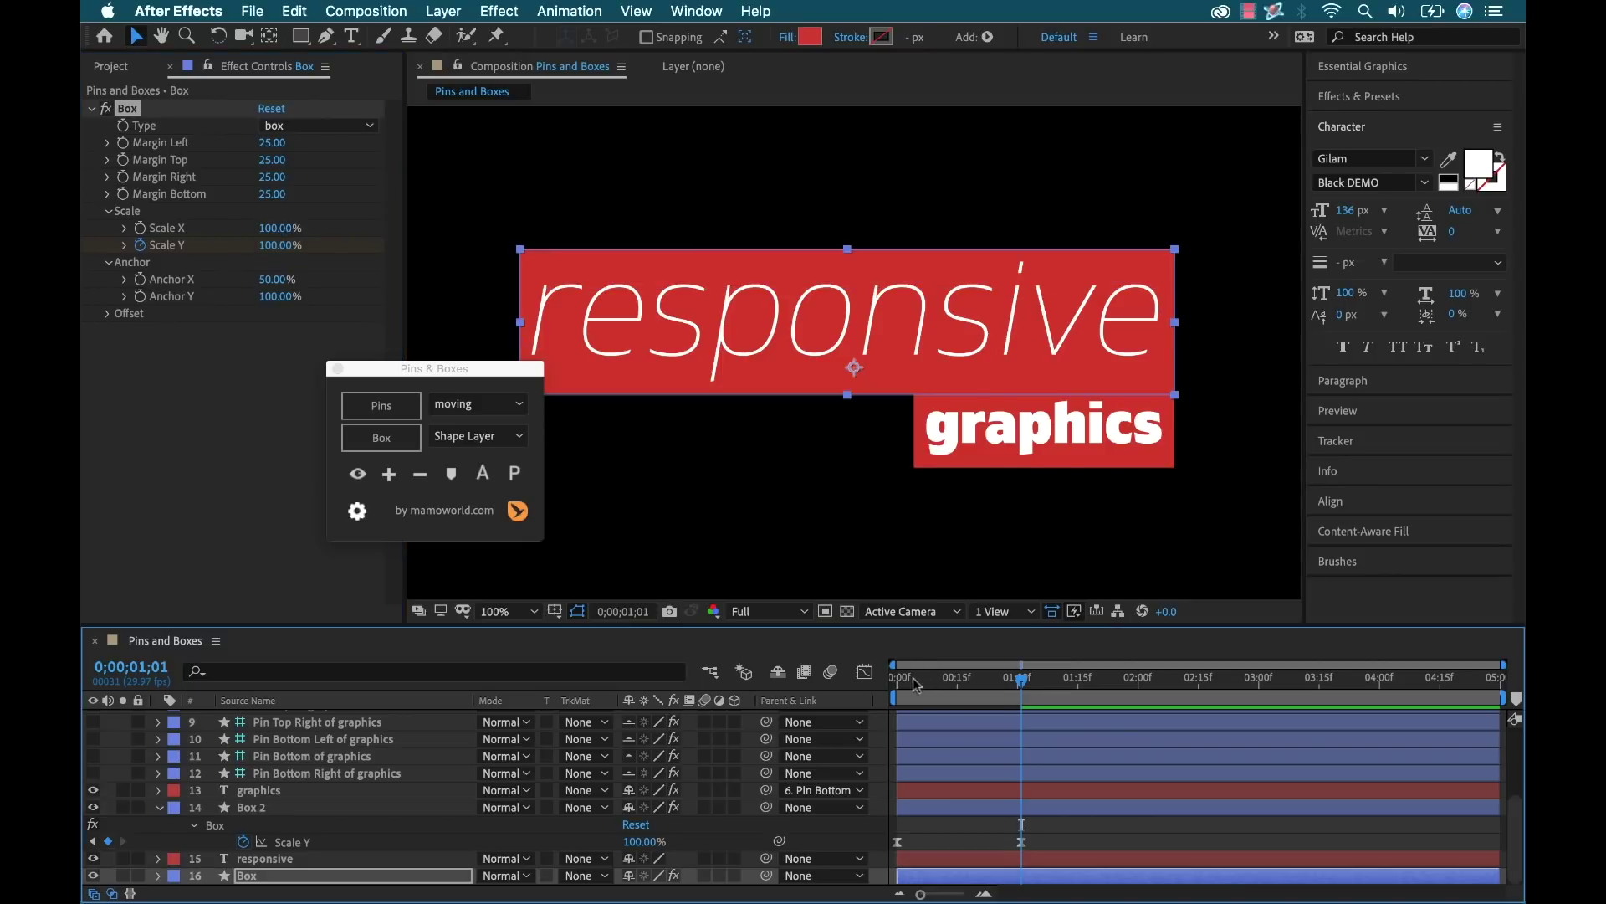
left_click(279, 246)
type("0")
key("Return")
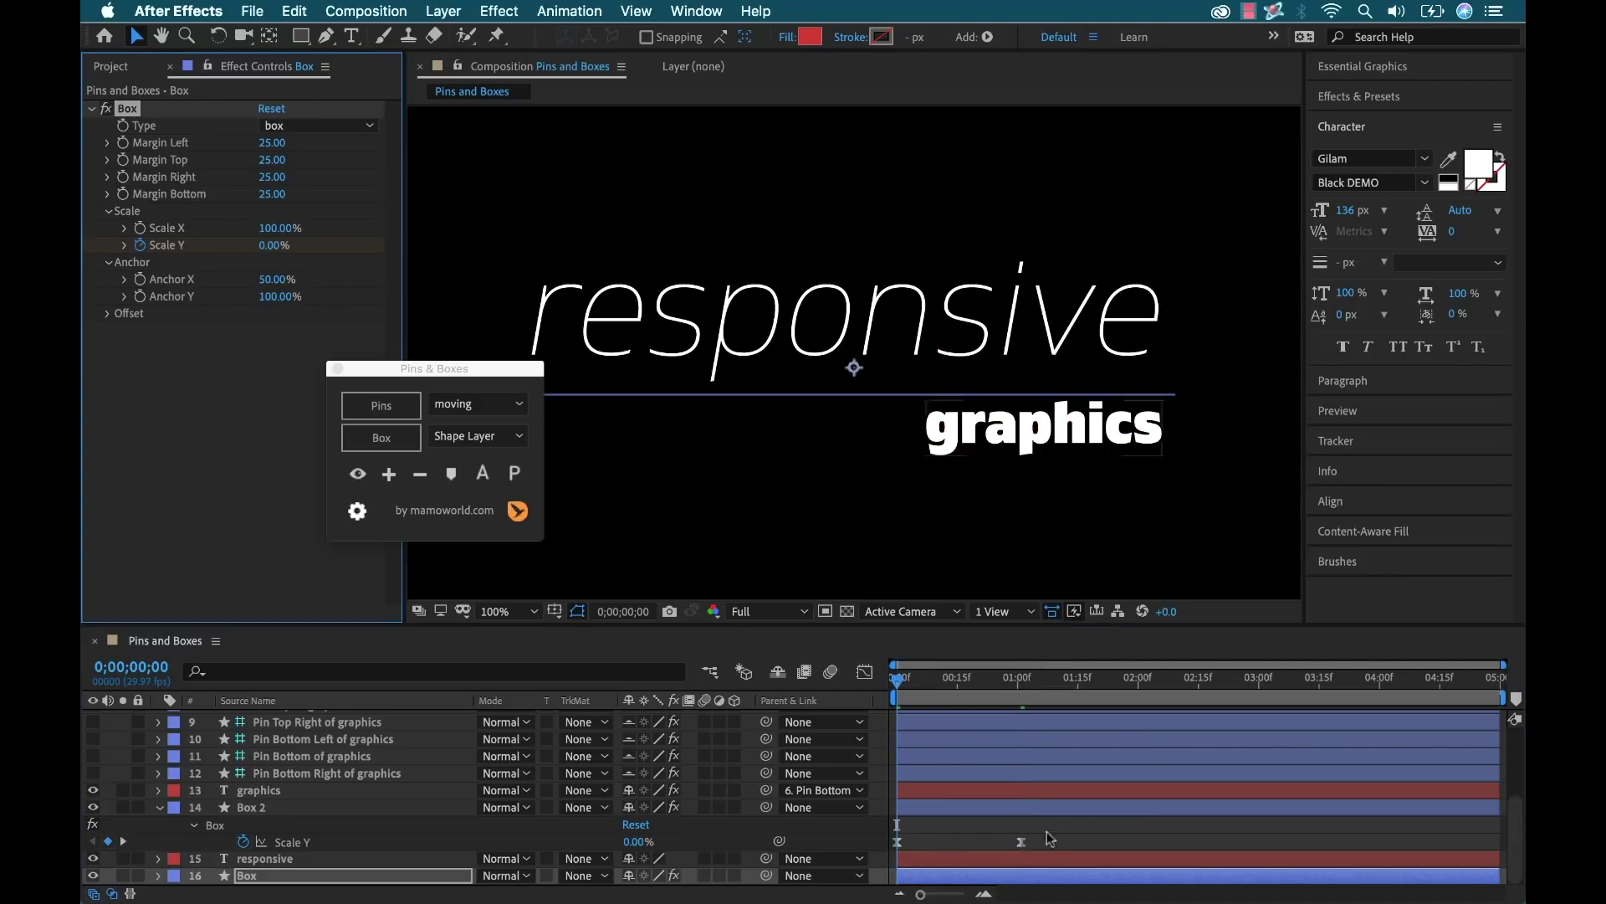
left_click(1047, 830)
key("space")
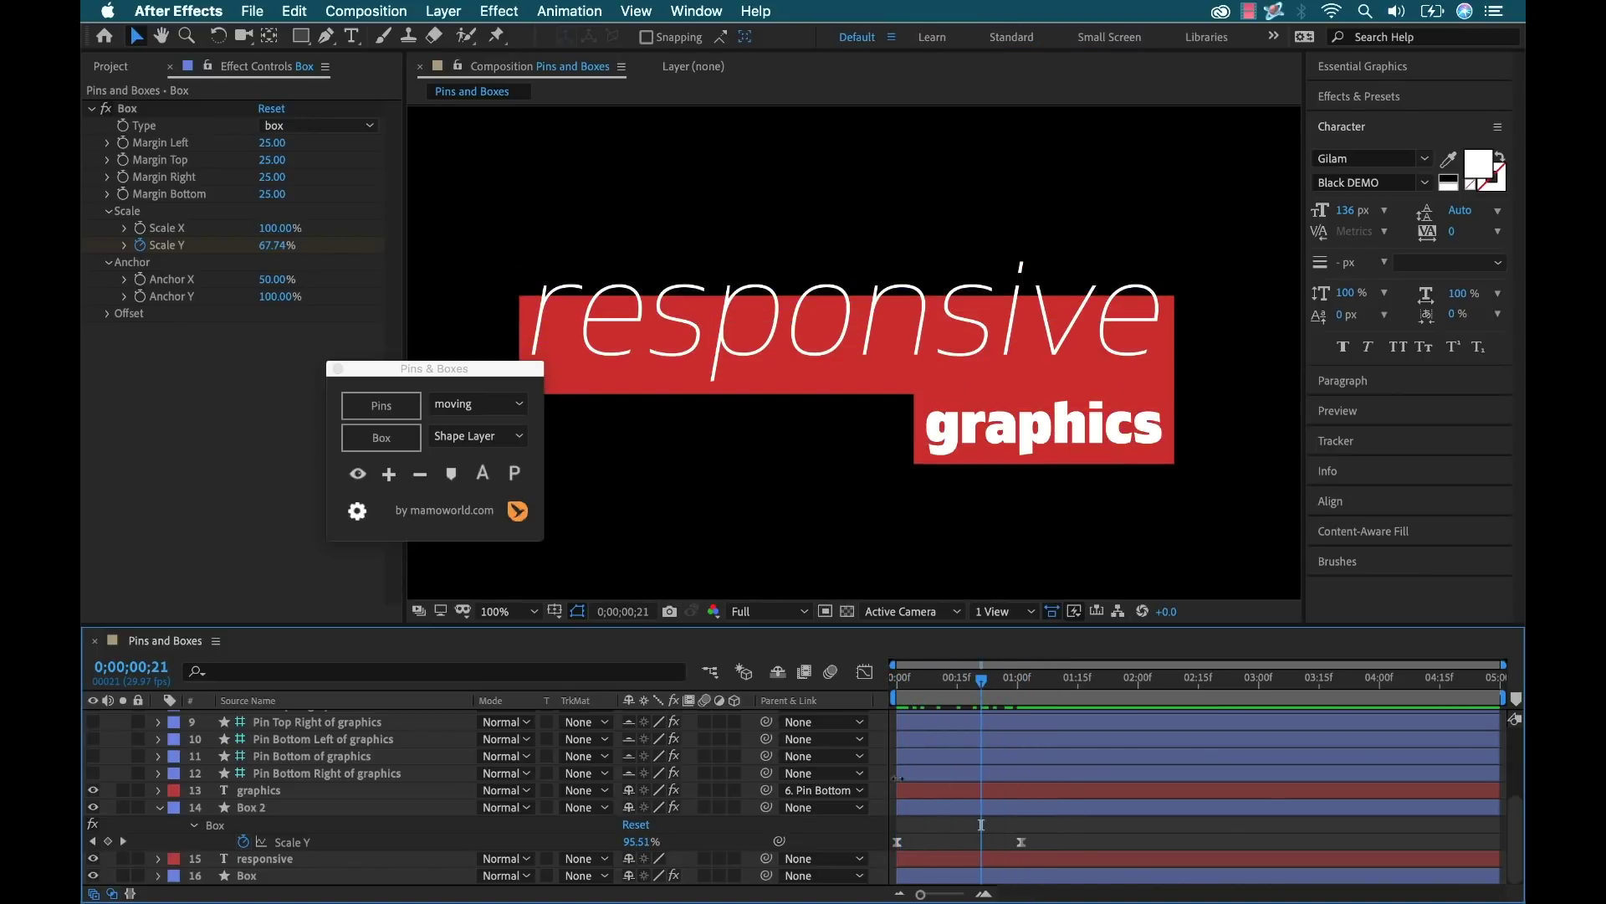
Ease the Scale Y keyframes of the responsive text's box and shape their speed curve to peak early with a long slowdown.
key("u")
key("u")
scroll(1037, 787, "down", 4)
key("u")
key("u")
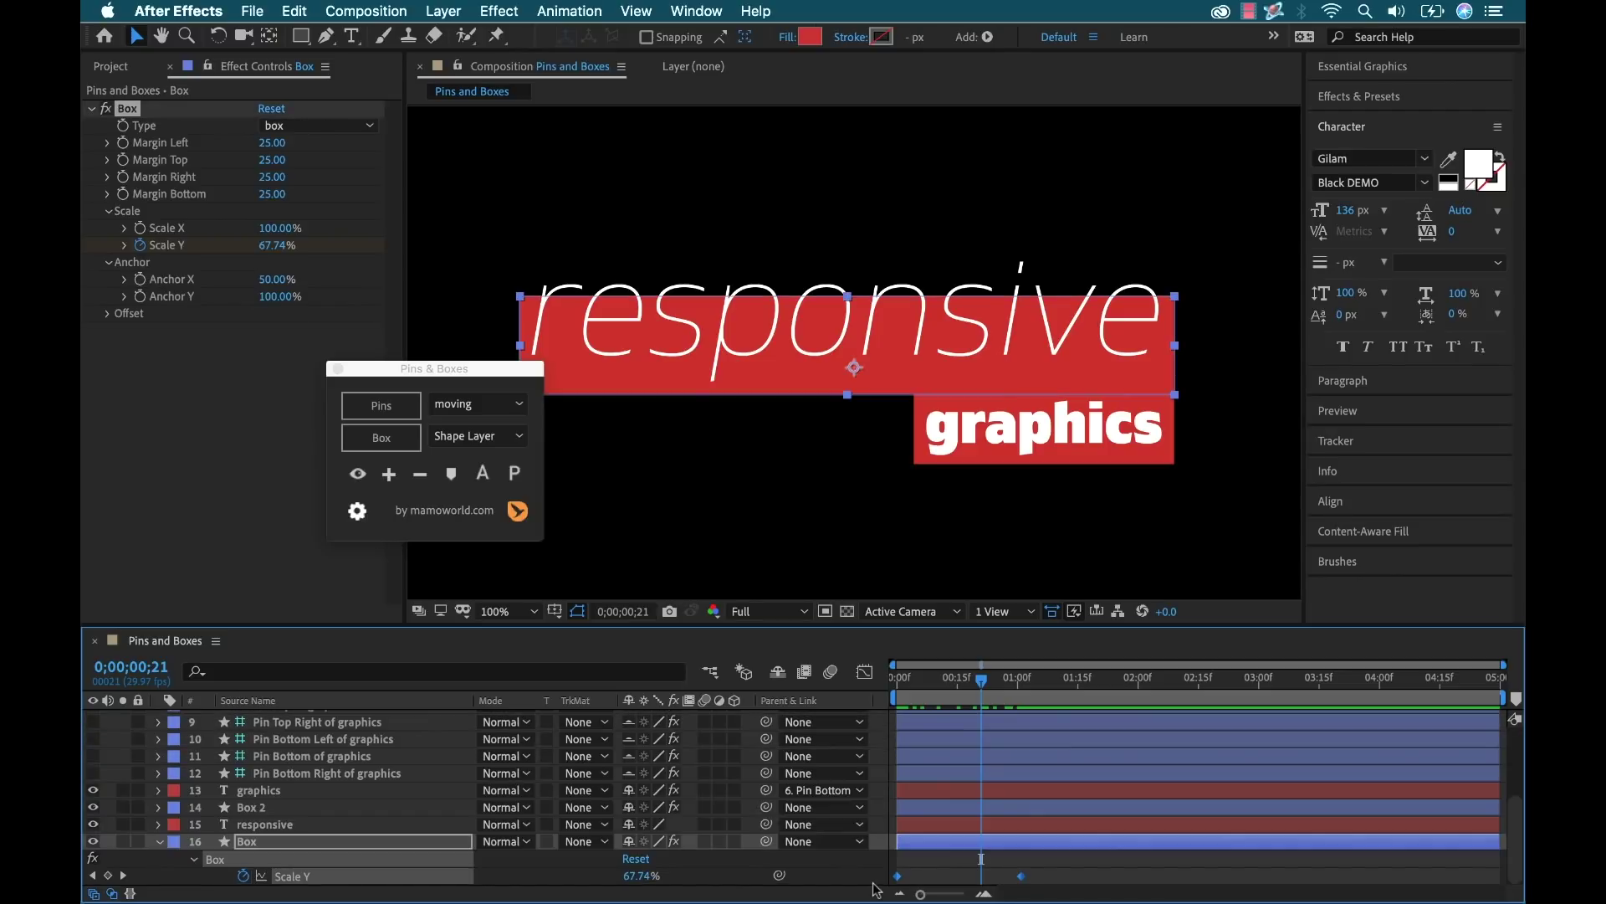
key("F9")
left_click(865, 672)
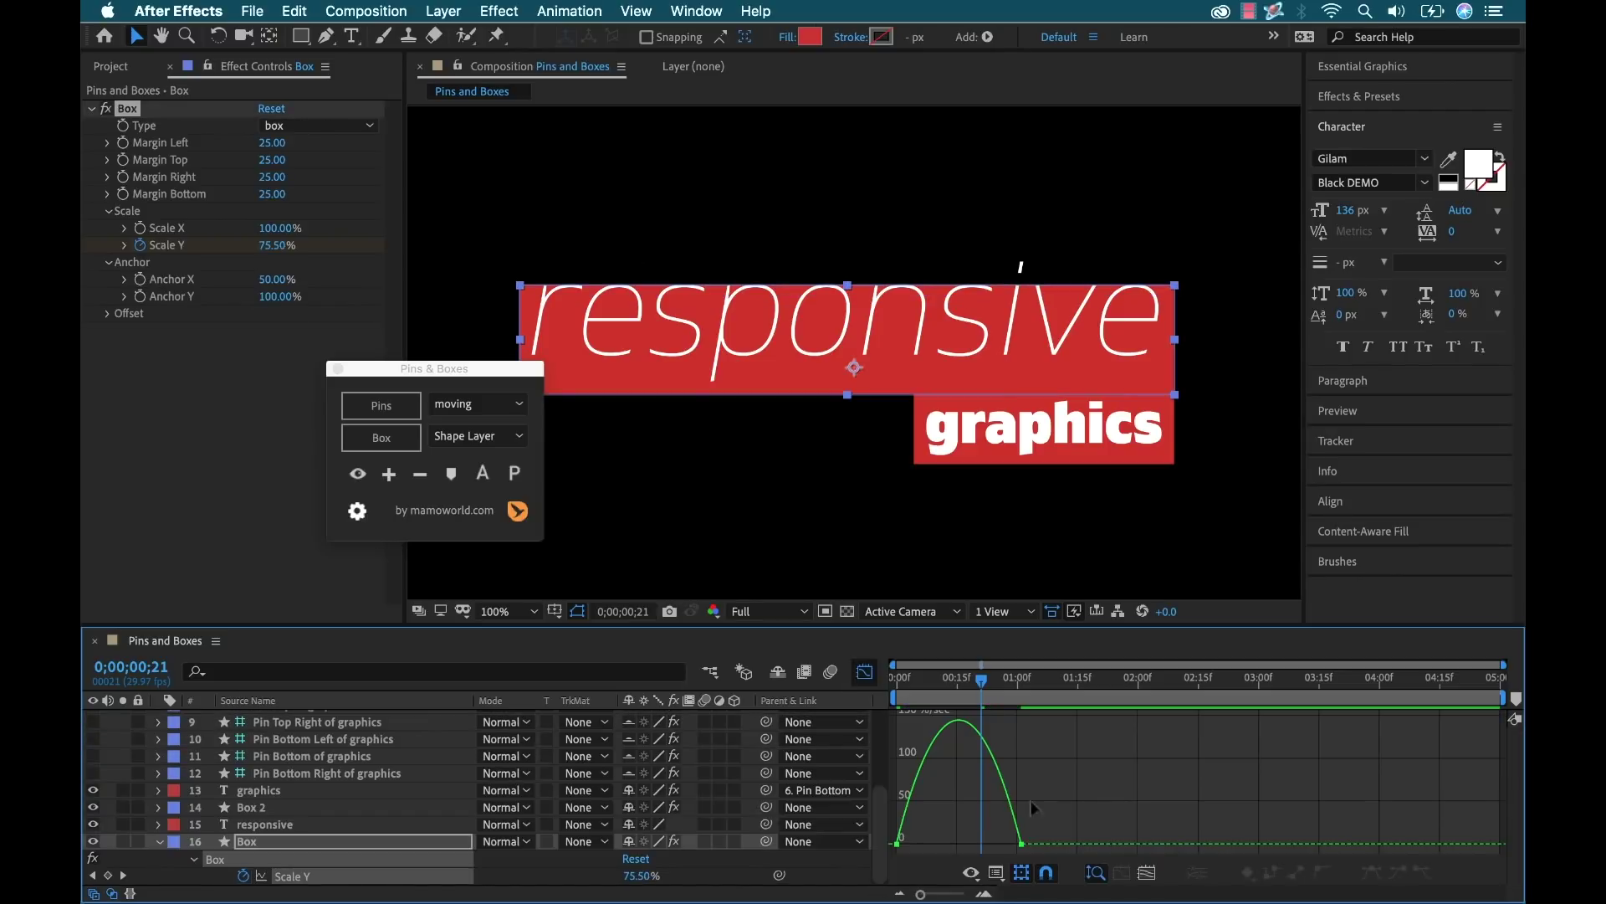
left_click_drag(1001, 836, 903, 836)
left_click(865, 673)
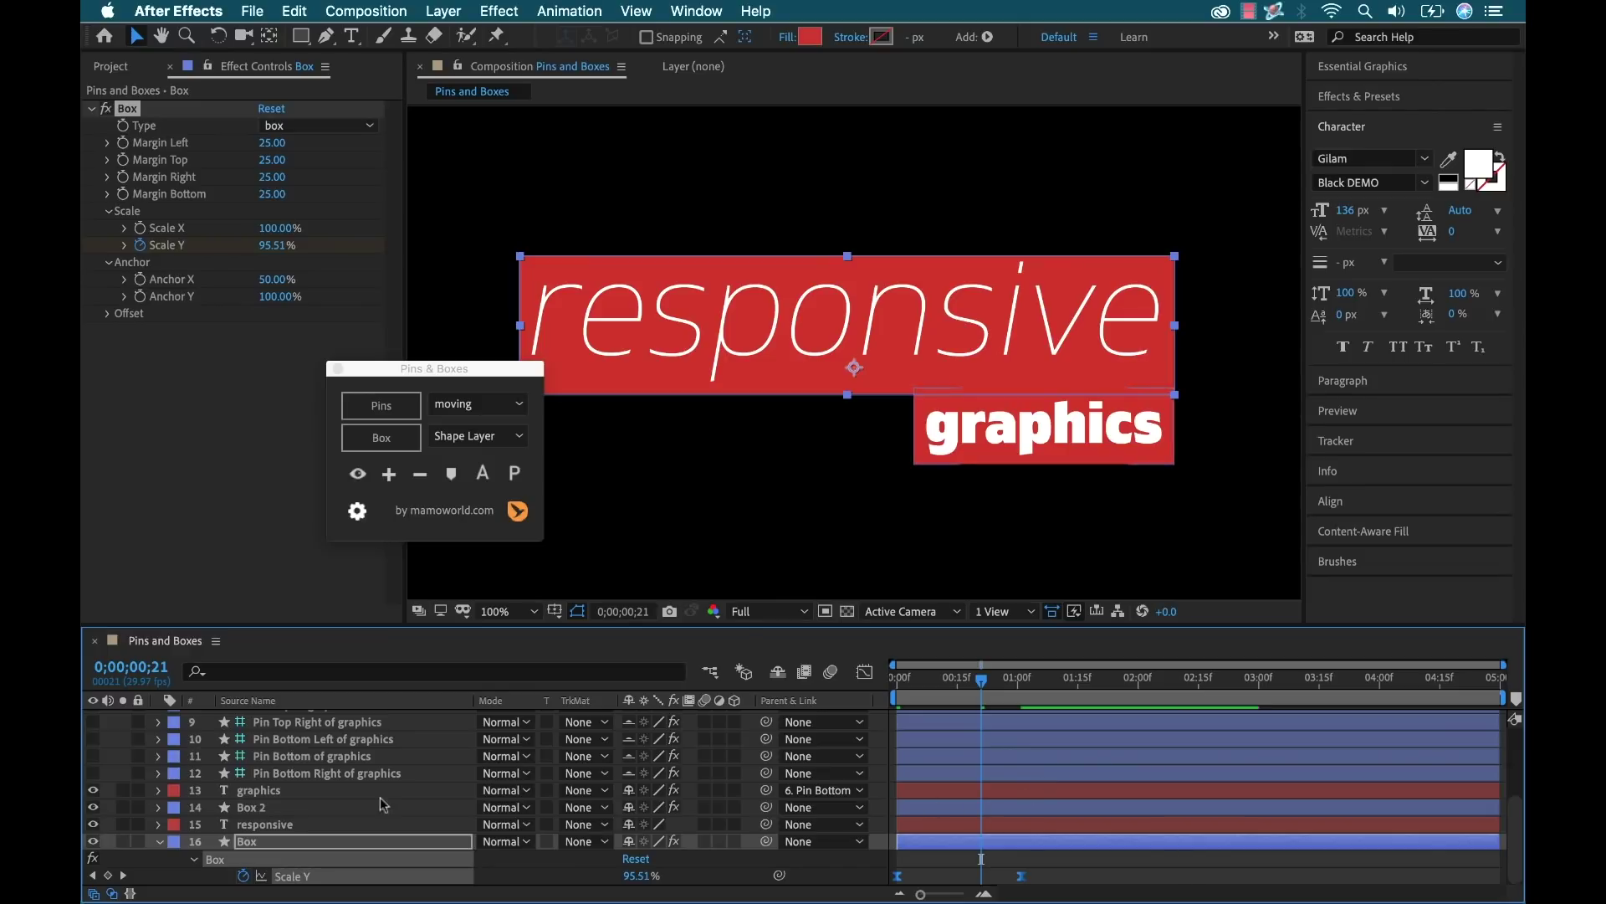
Shift both Scale Y keyframes of Box 2 a few frames later so the graphics box starts after the responsive box.
left_click(269, 807)
key("u")
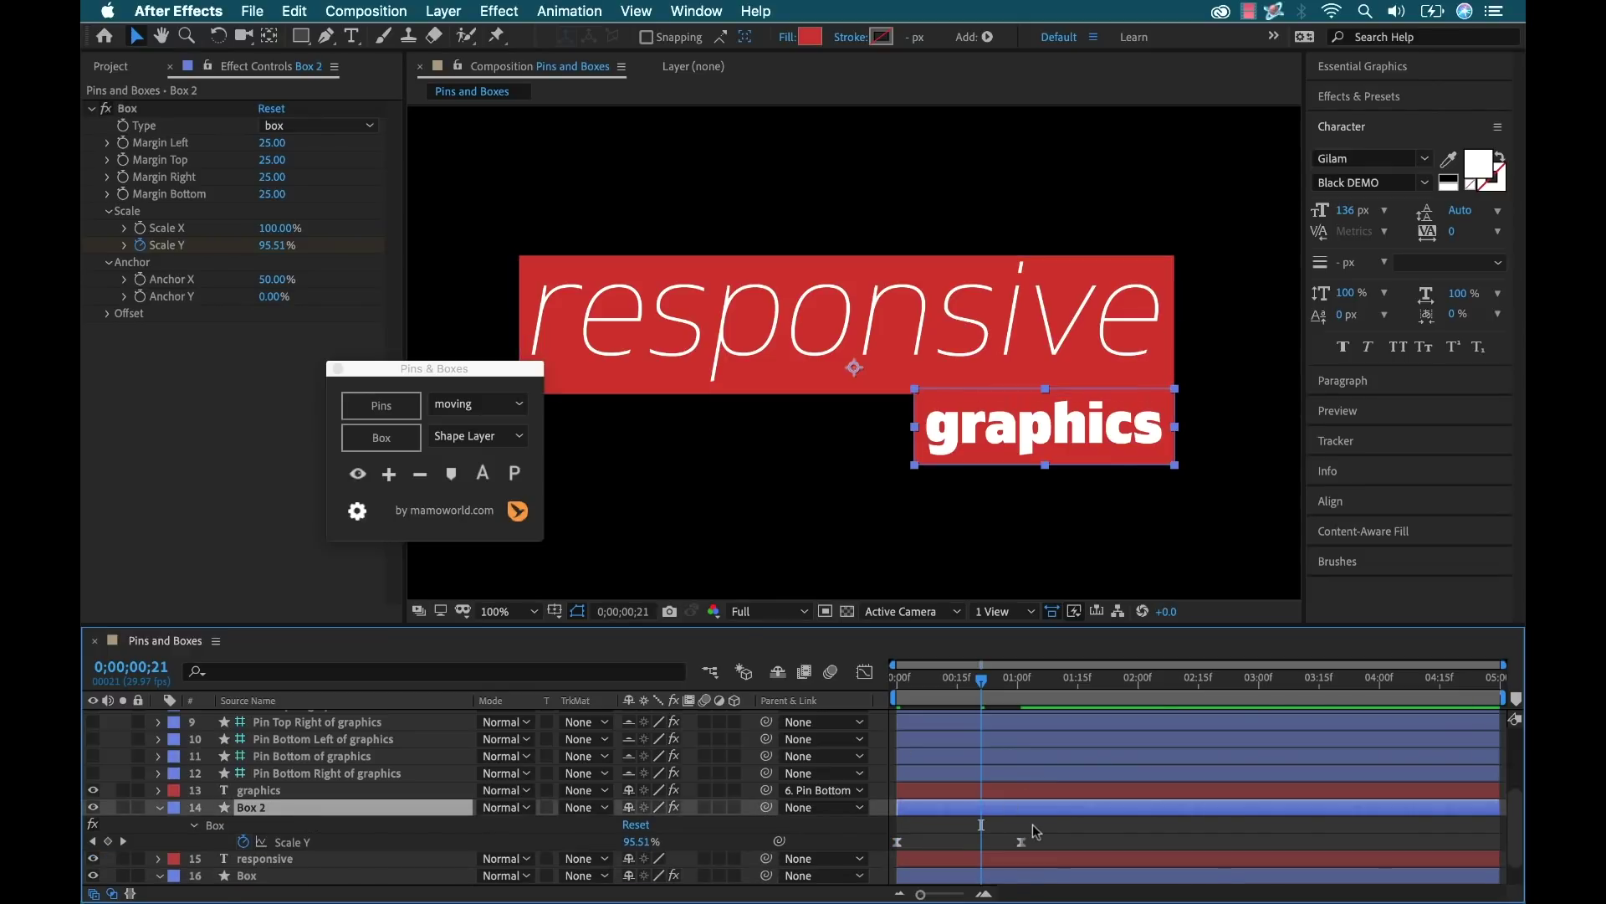
left_click(1034, 831)
left_click_drag(977, 677, 925, 692)
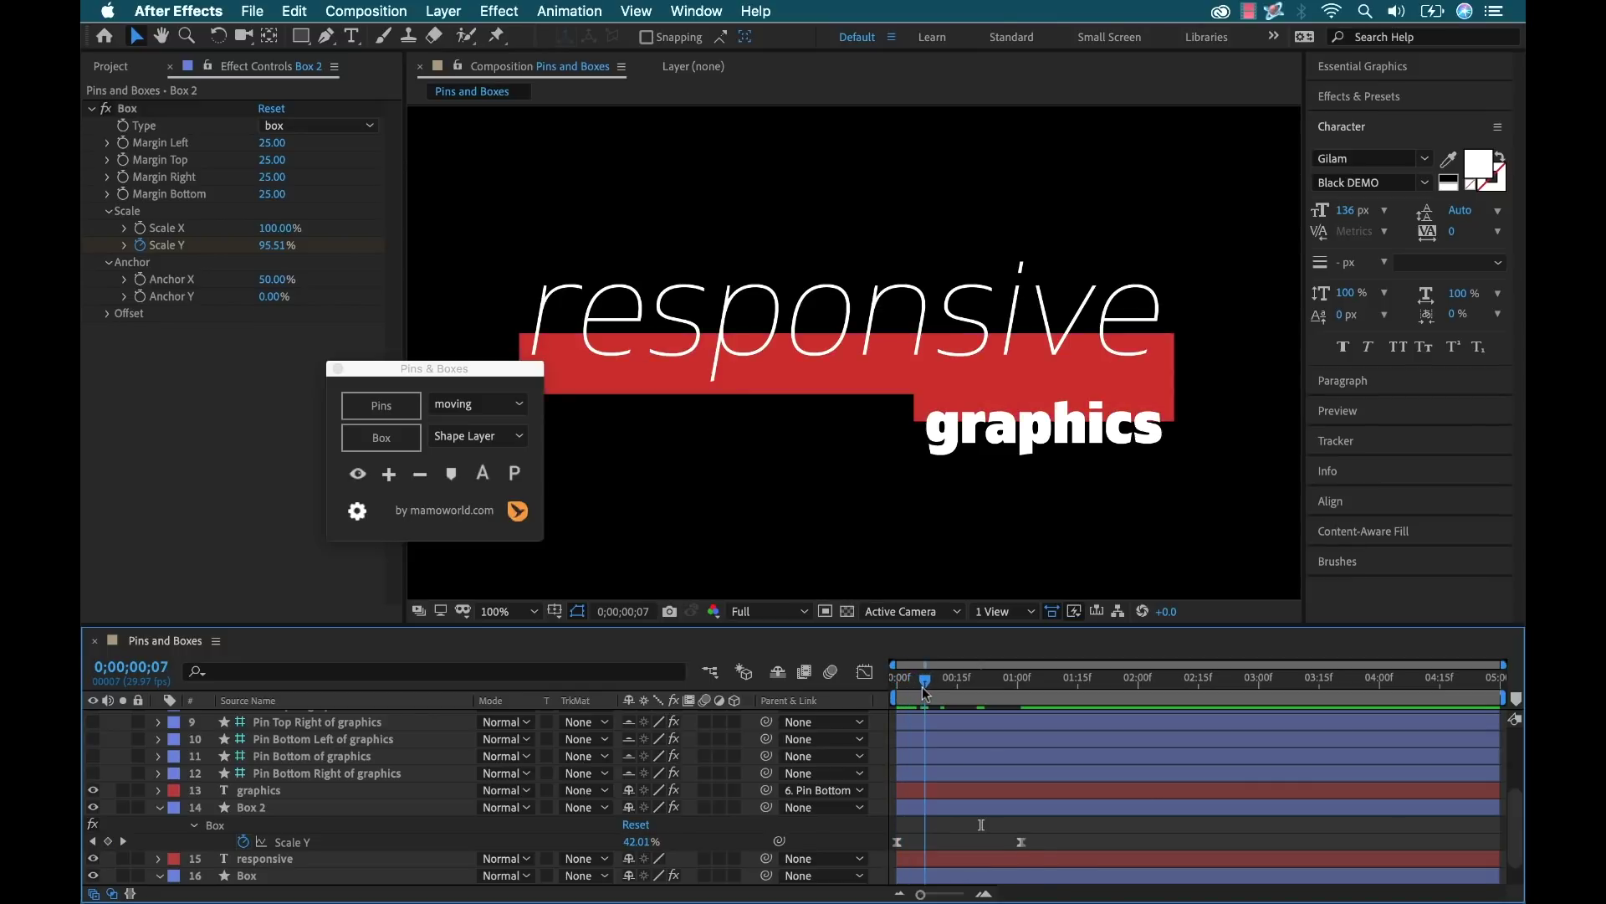
scroll(1093, 836, "down", 2)
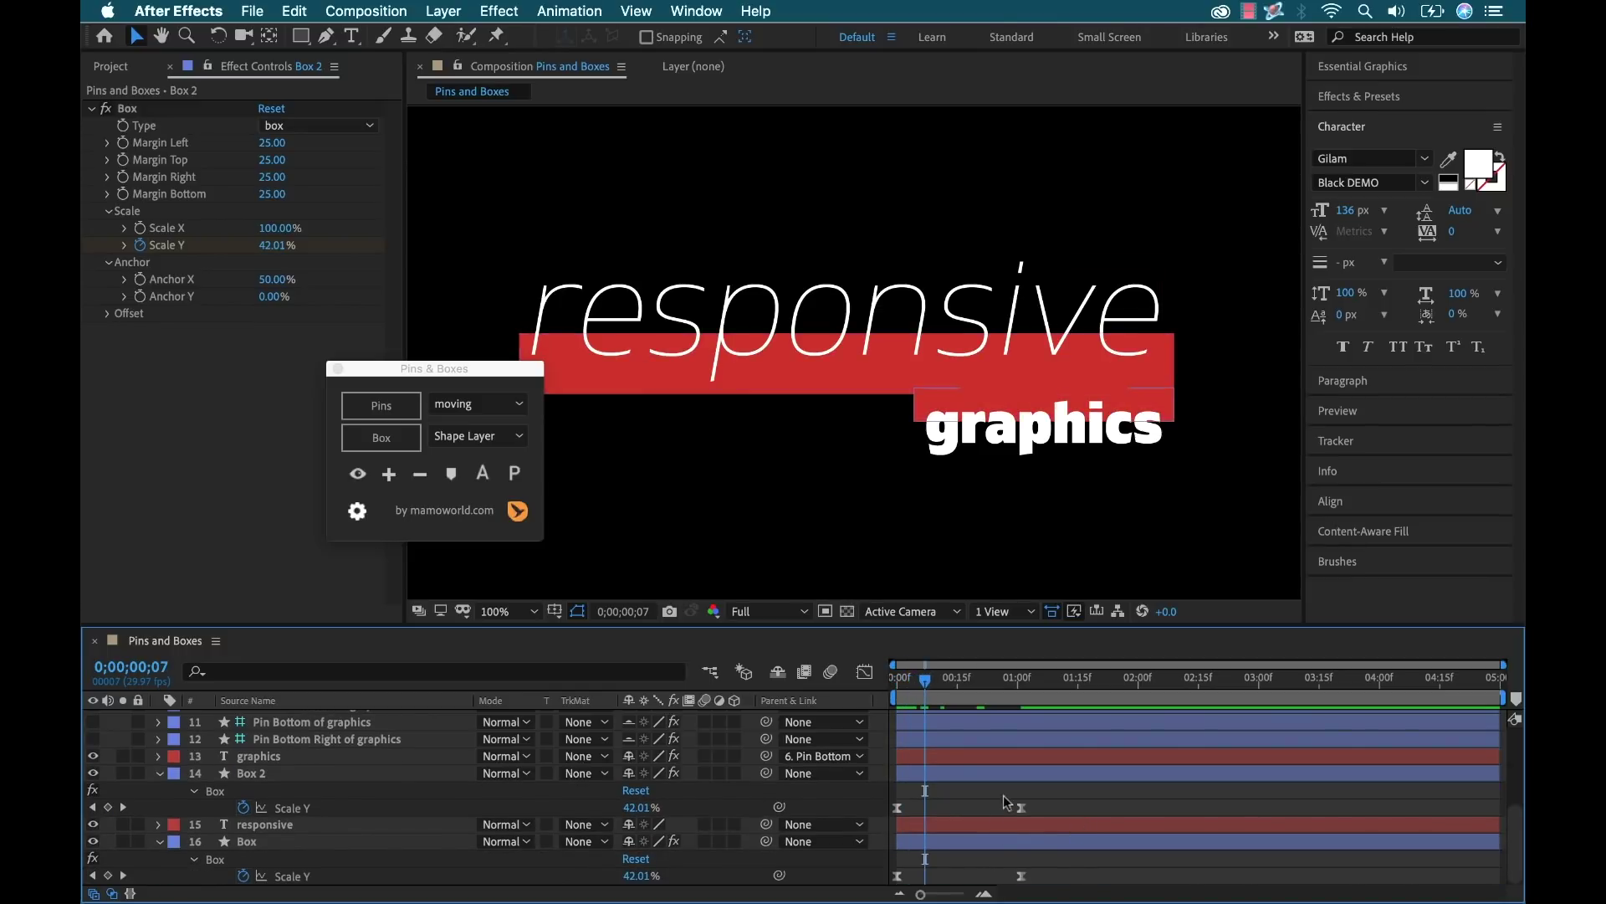
left_click_drag(1052, 790, 922, 808)
mouse_move(924, 693)
left_mouse_down()
mouse_move(864, 691)
mouse_move(1004, 686)
mouse_move(903, 686)
left_mouse_up()
left_click(1120, 808)
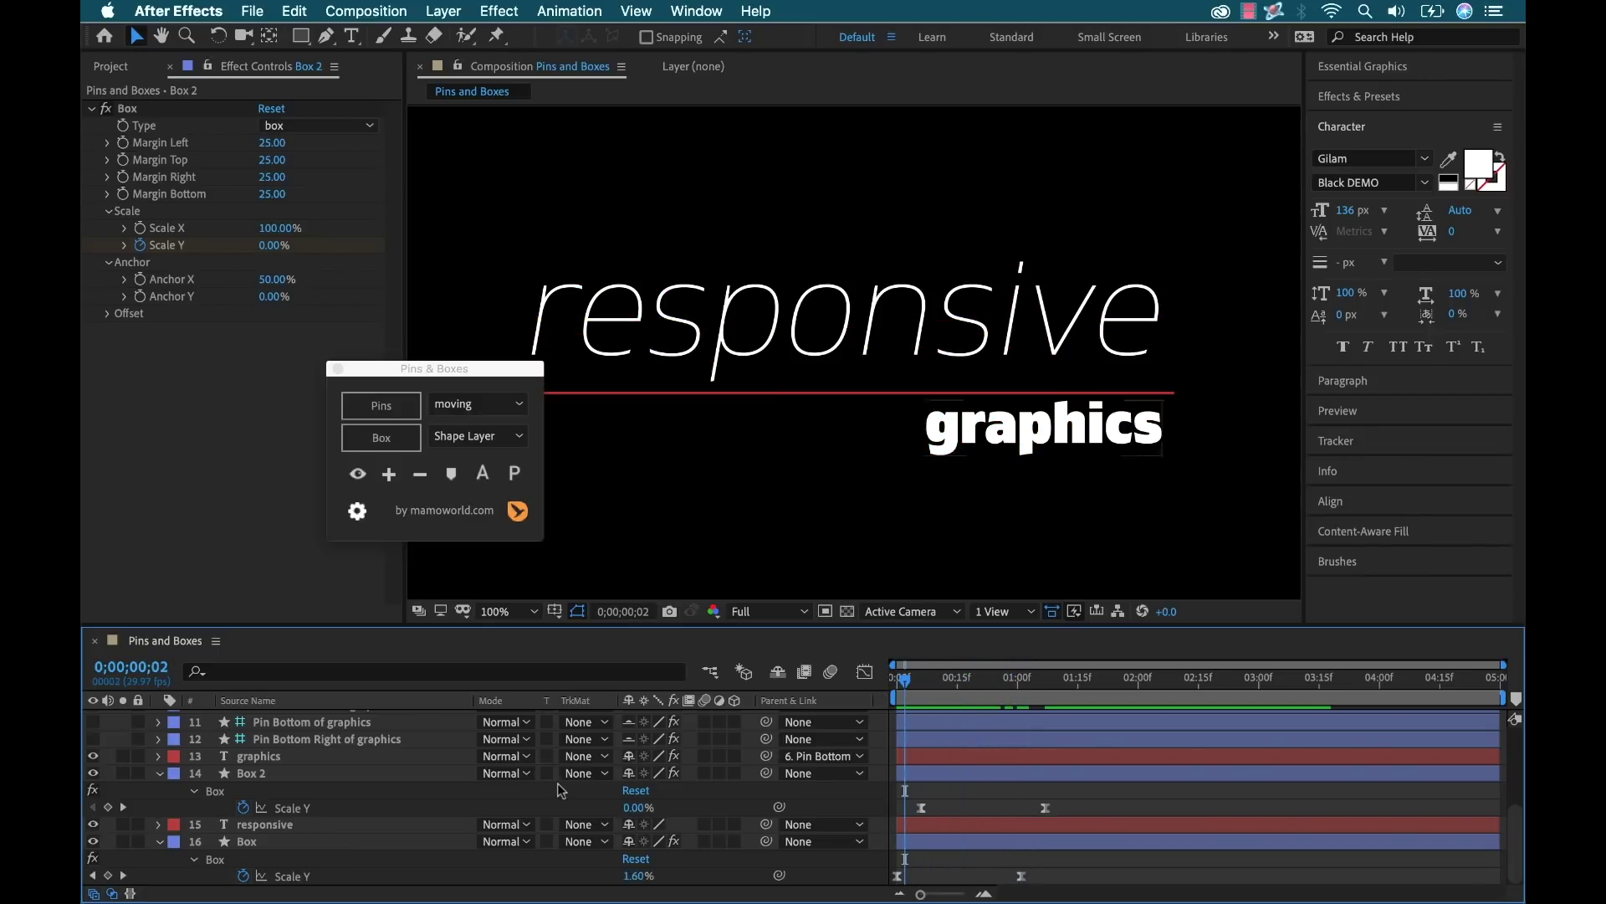
Collapse the properties of both boxes, hide the shy pin layers, and return to the start of the composition.
left_click(160, 774)
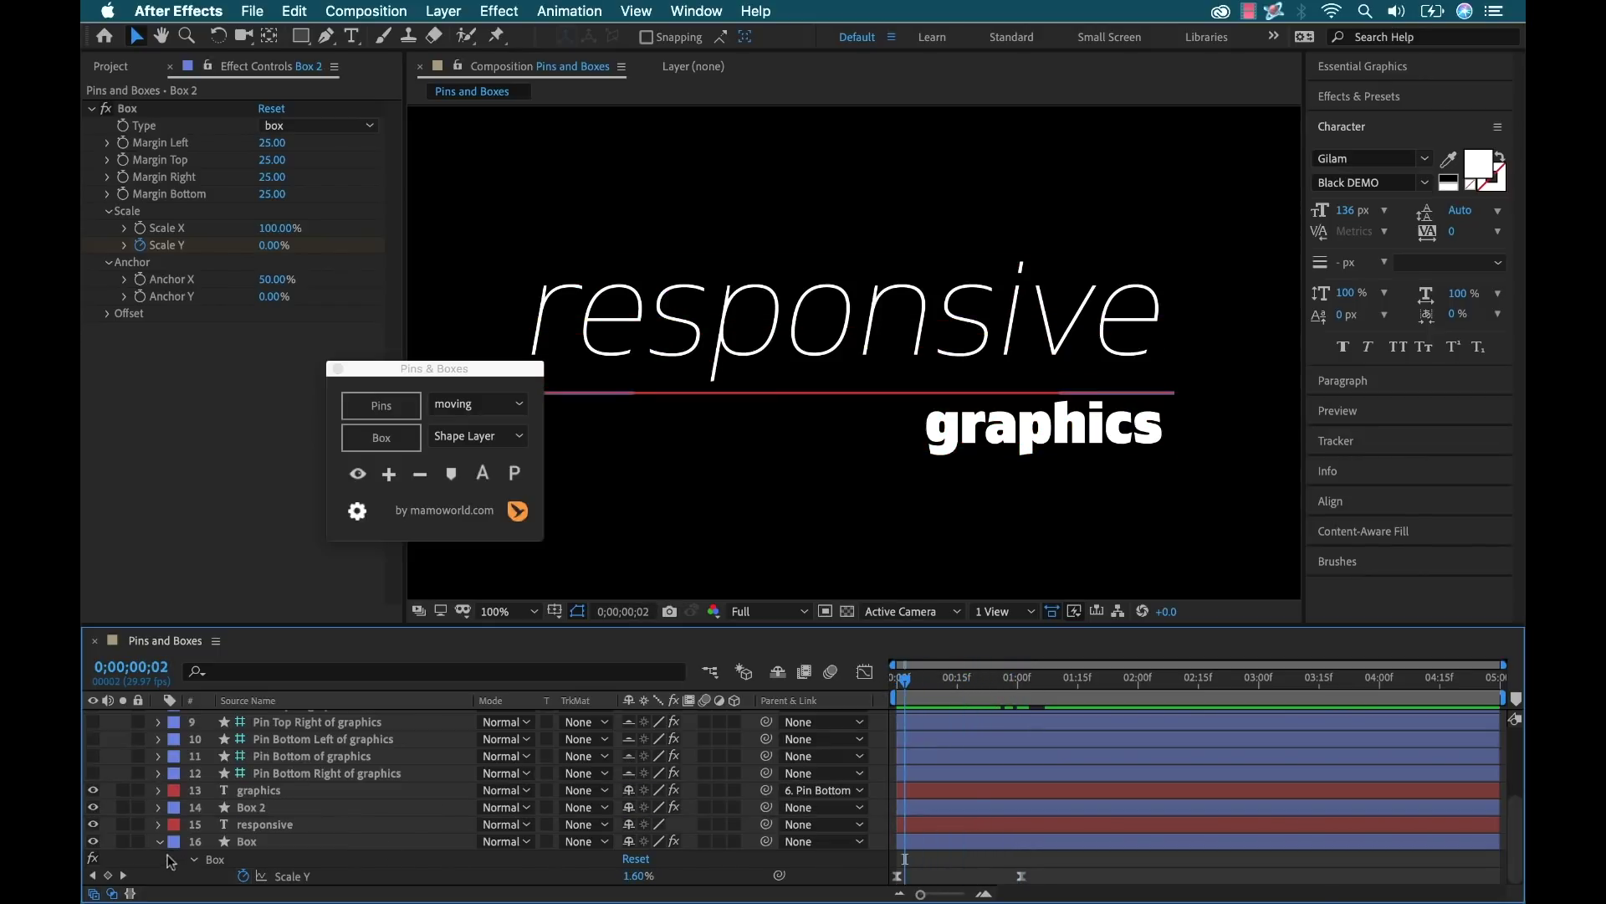
left_click(158, 840)
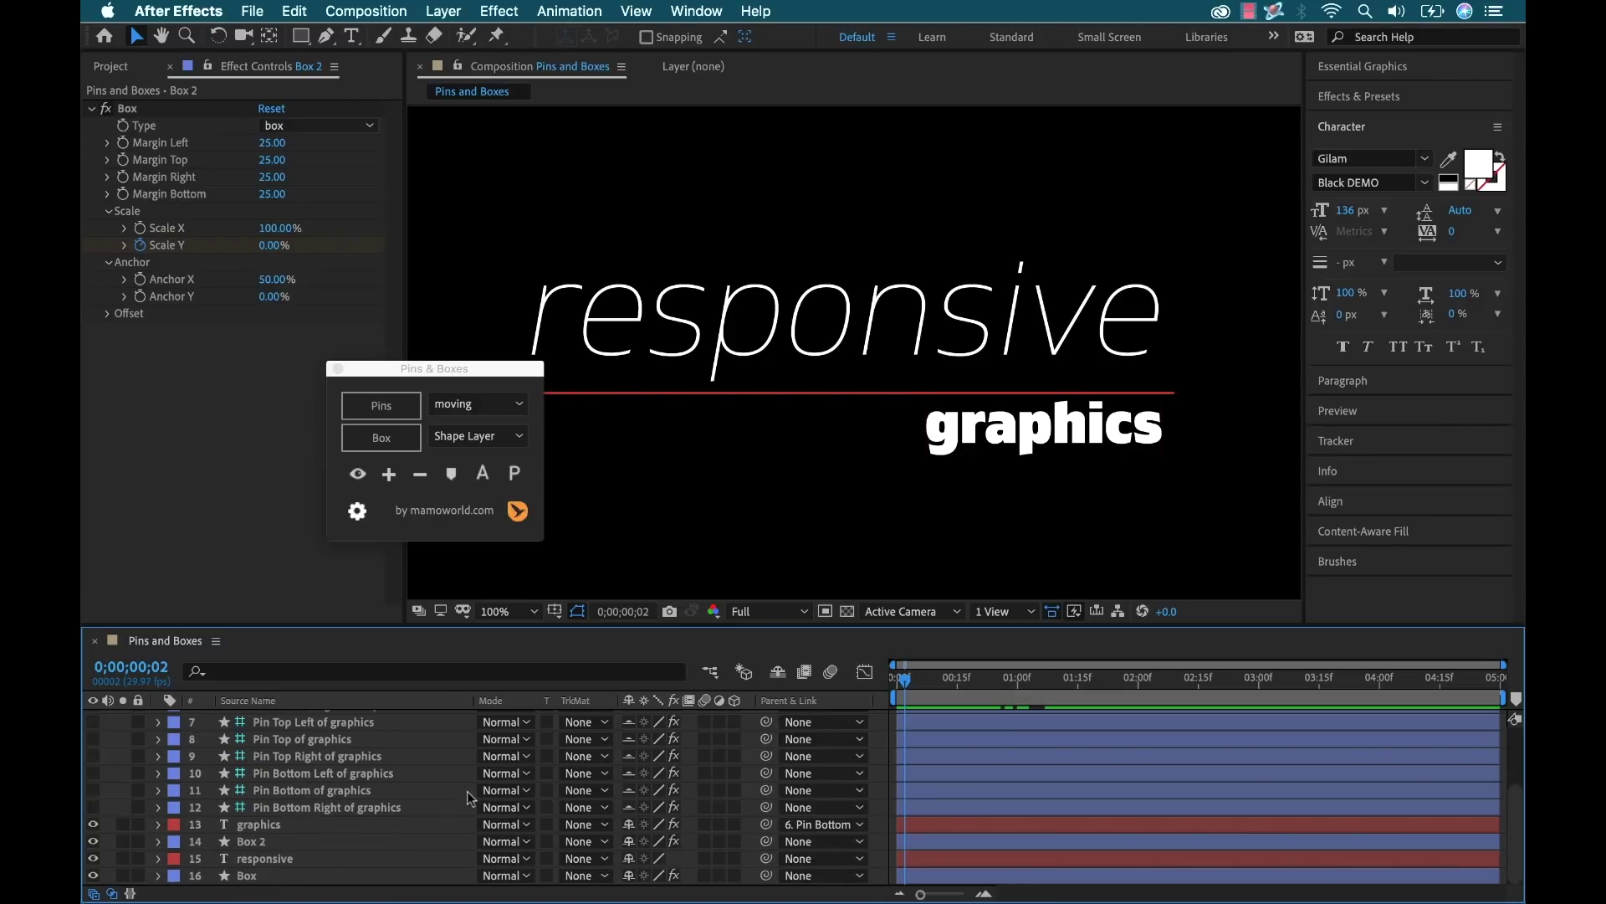
left_click(779, 673)
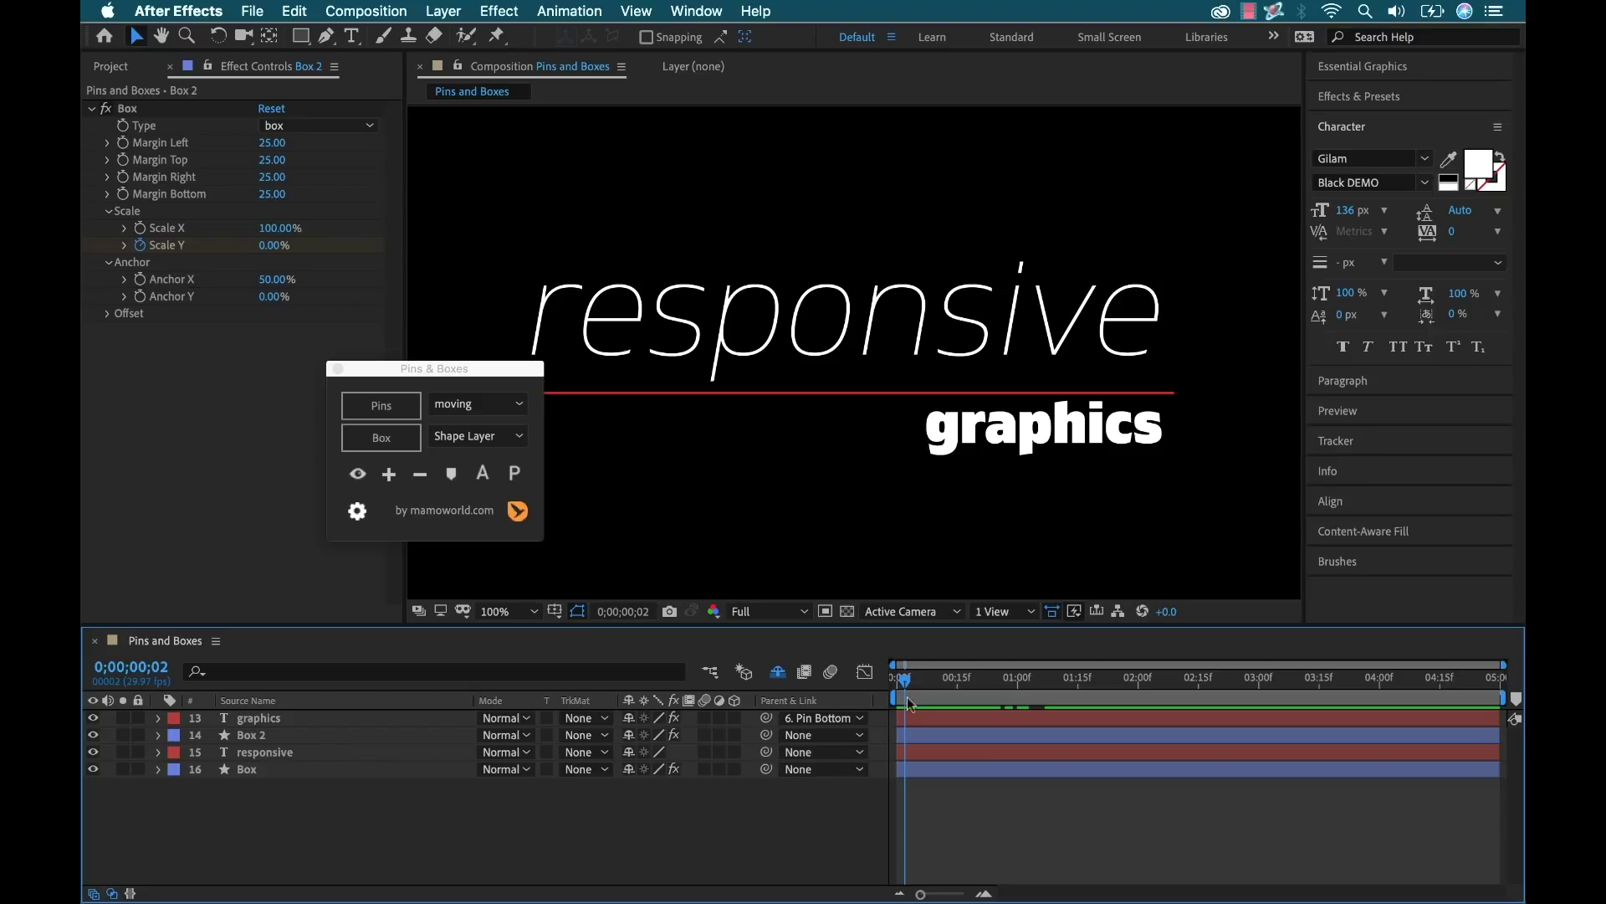
left_click_drag(905, 681, 823, 685)
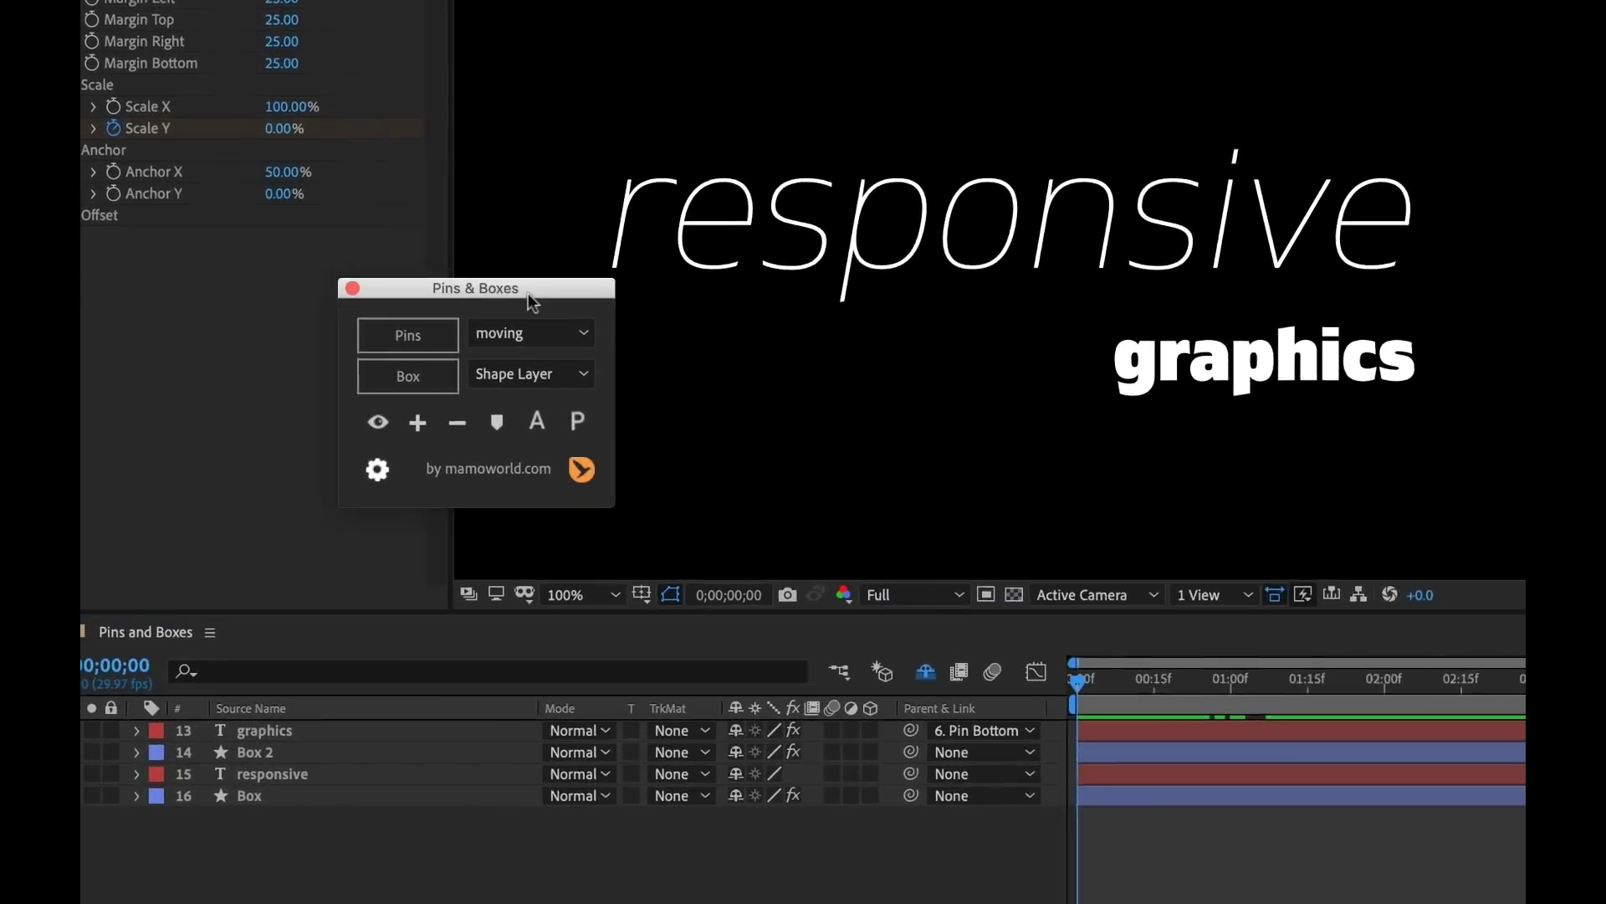
Duplicate Box 2, place the copy directly above the graphics text layer, and use it as that text's alpha matte.
left_click(260, 736)
key("super+d")
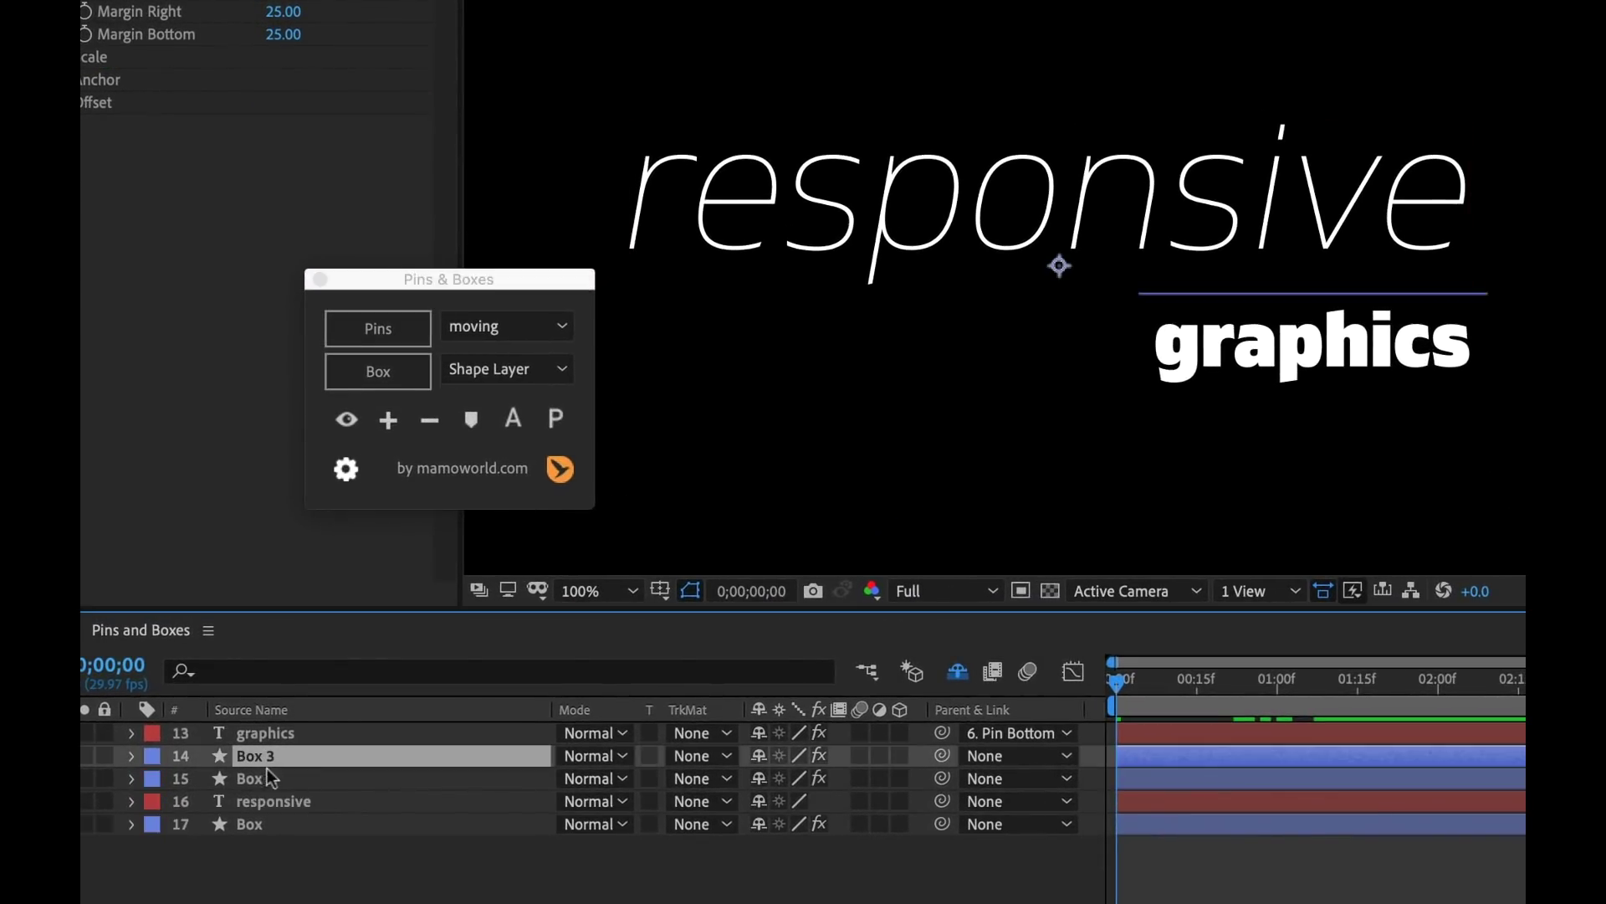
left_click_drag(249, 757, 267, 731)
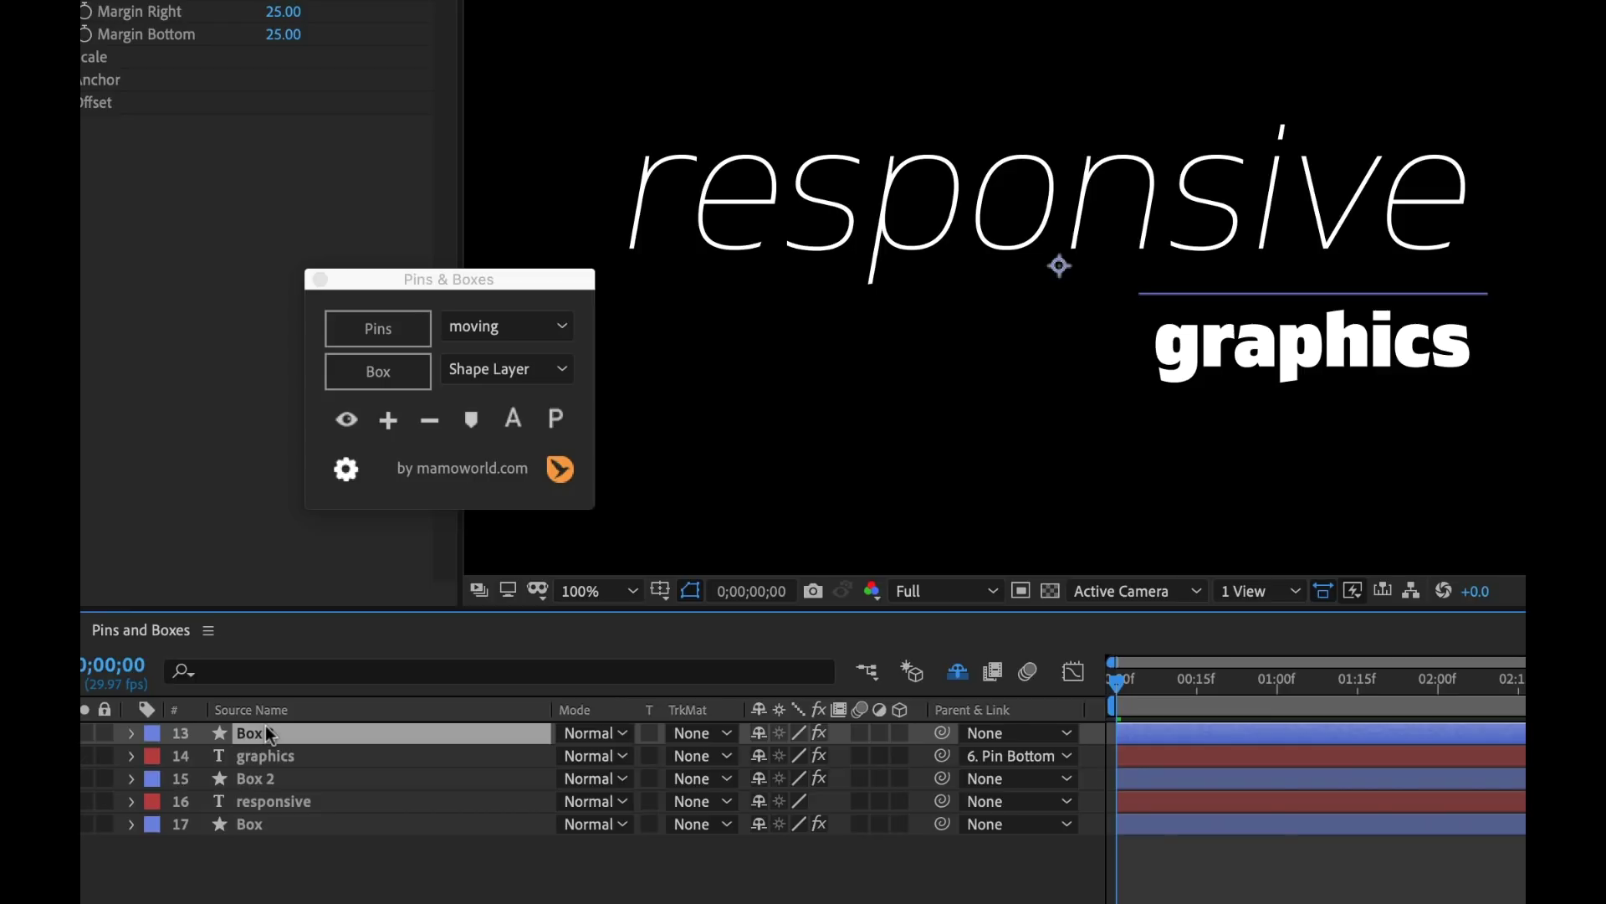
type("3")
left_click(701, 755)
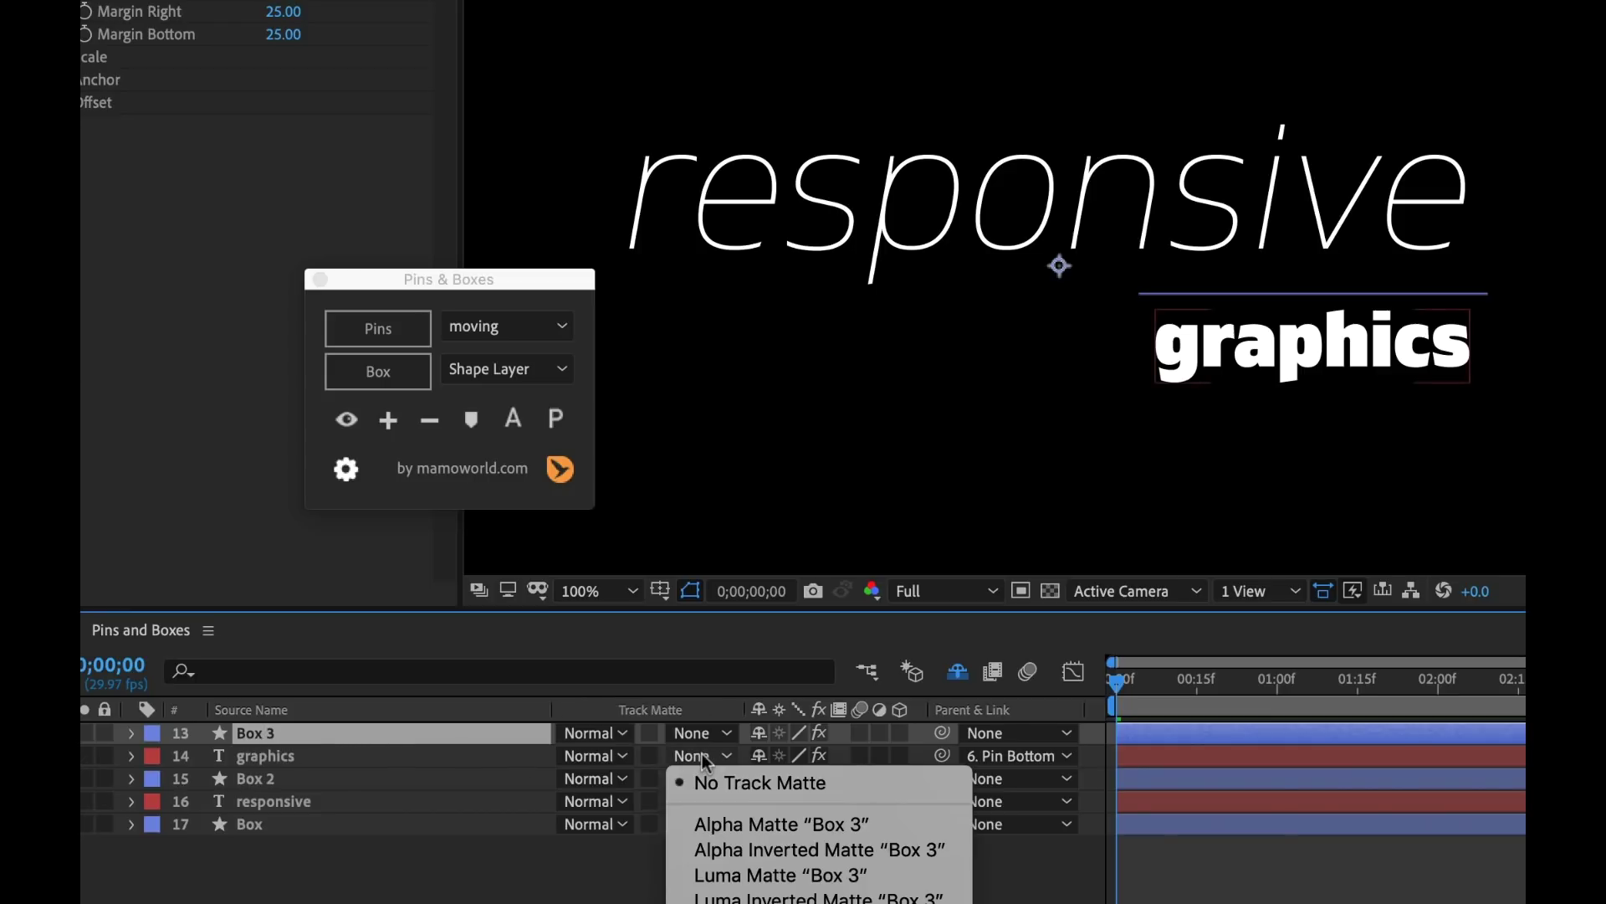
left_click(745, 823)
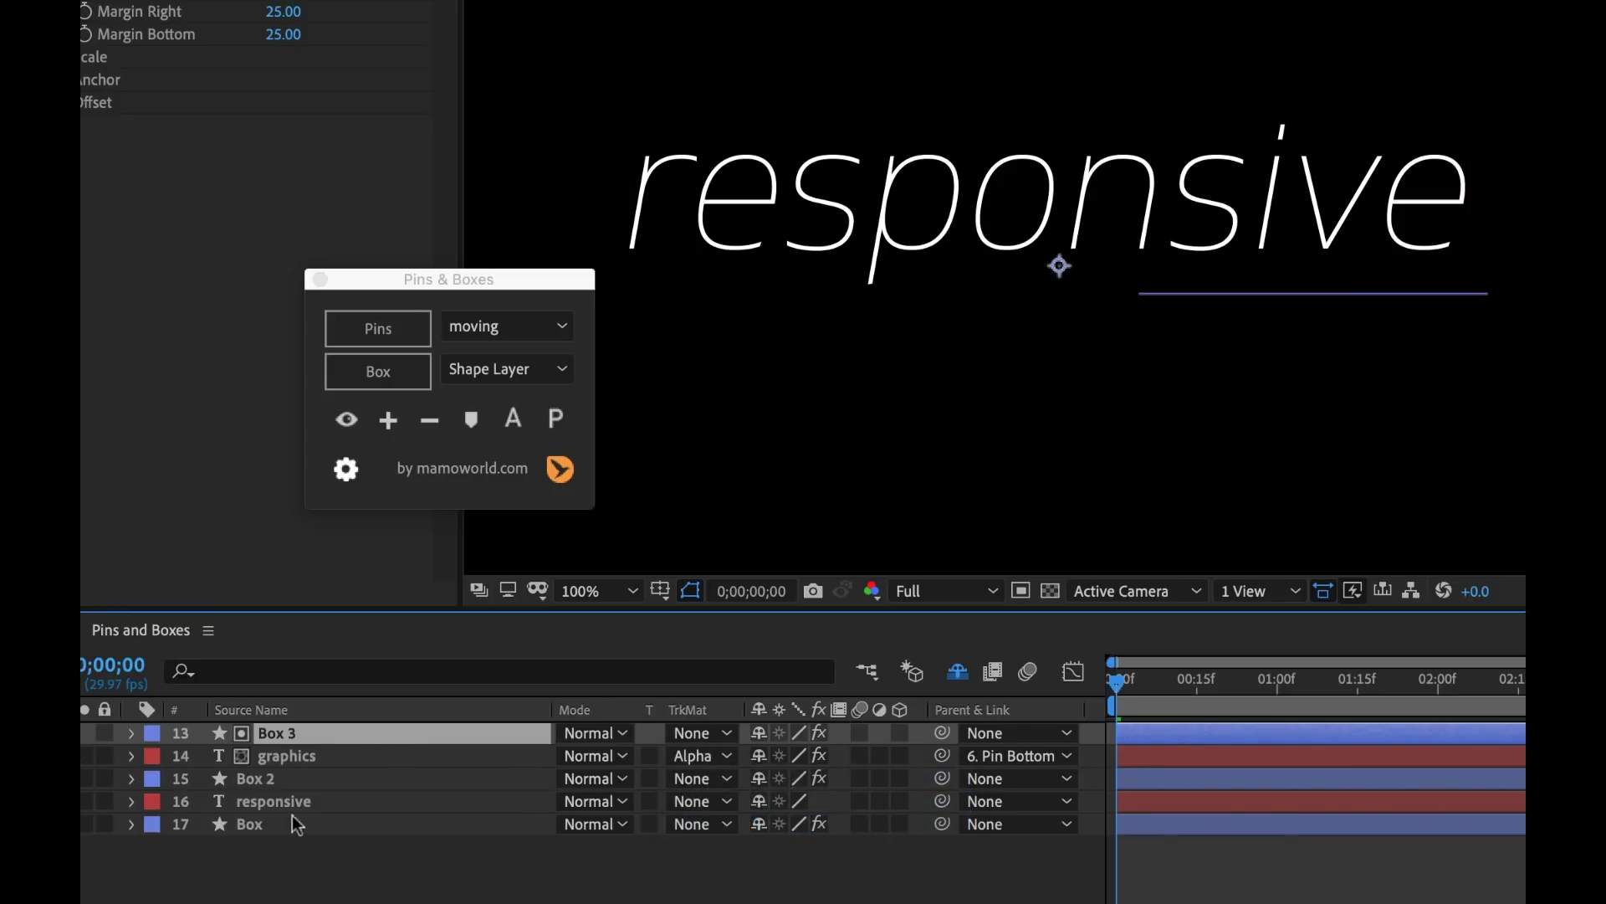
Duplicate the responsive text's Box, place the copy directly above that text layer, and use it as the text's alpha matte.
left_click(251, 826)
key("ctrl+d")
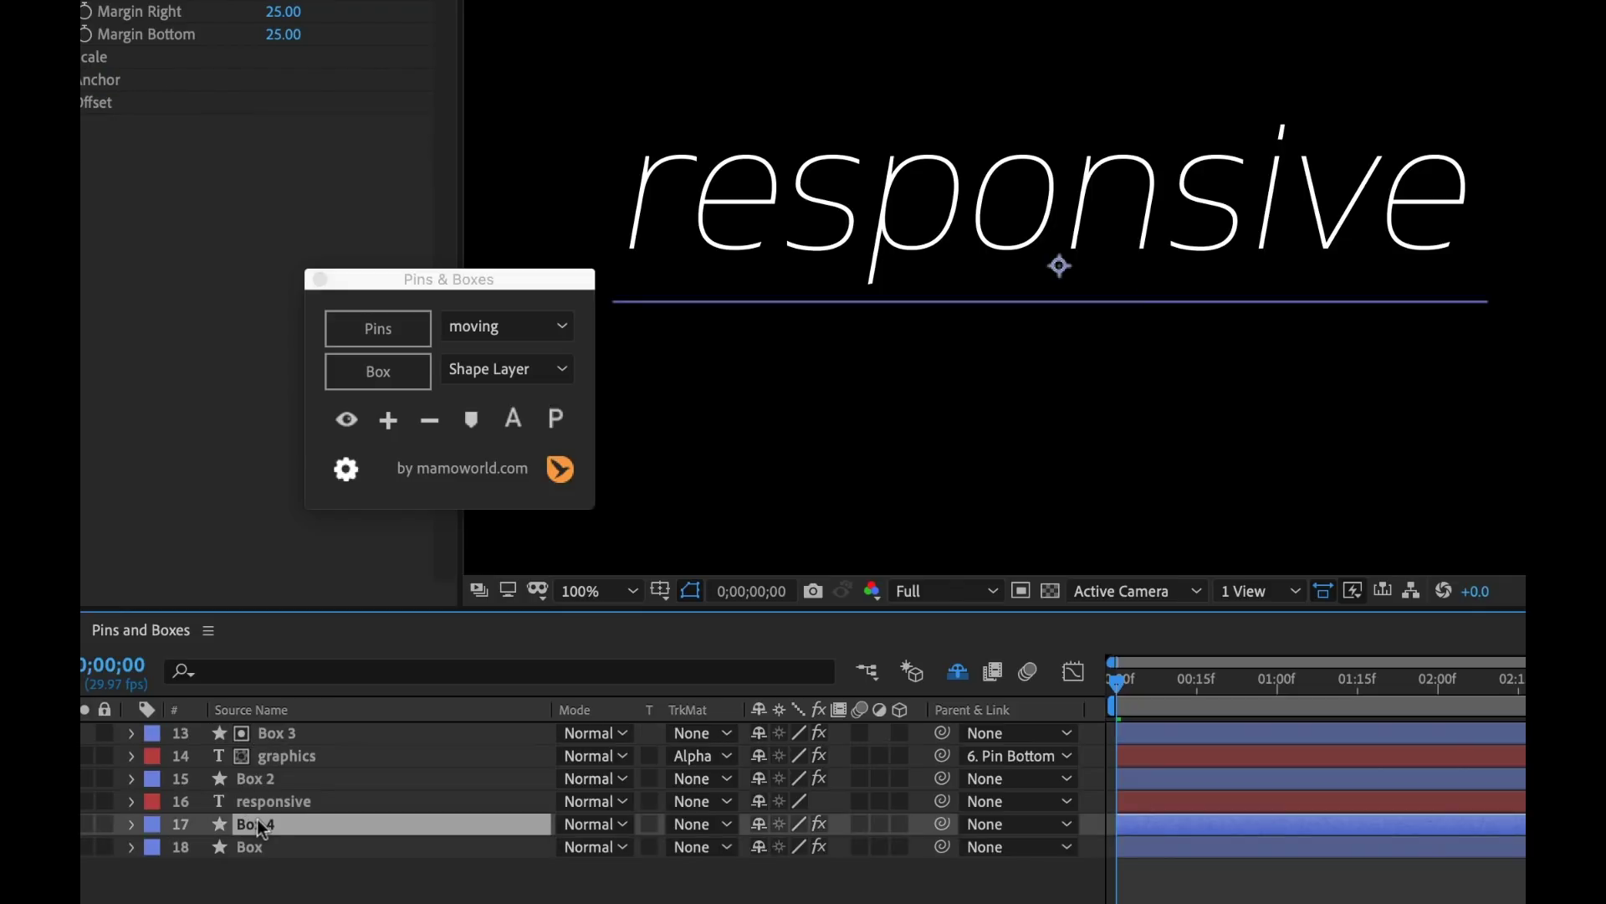
left_click_drag(262, 826, 268, 805)
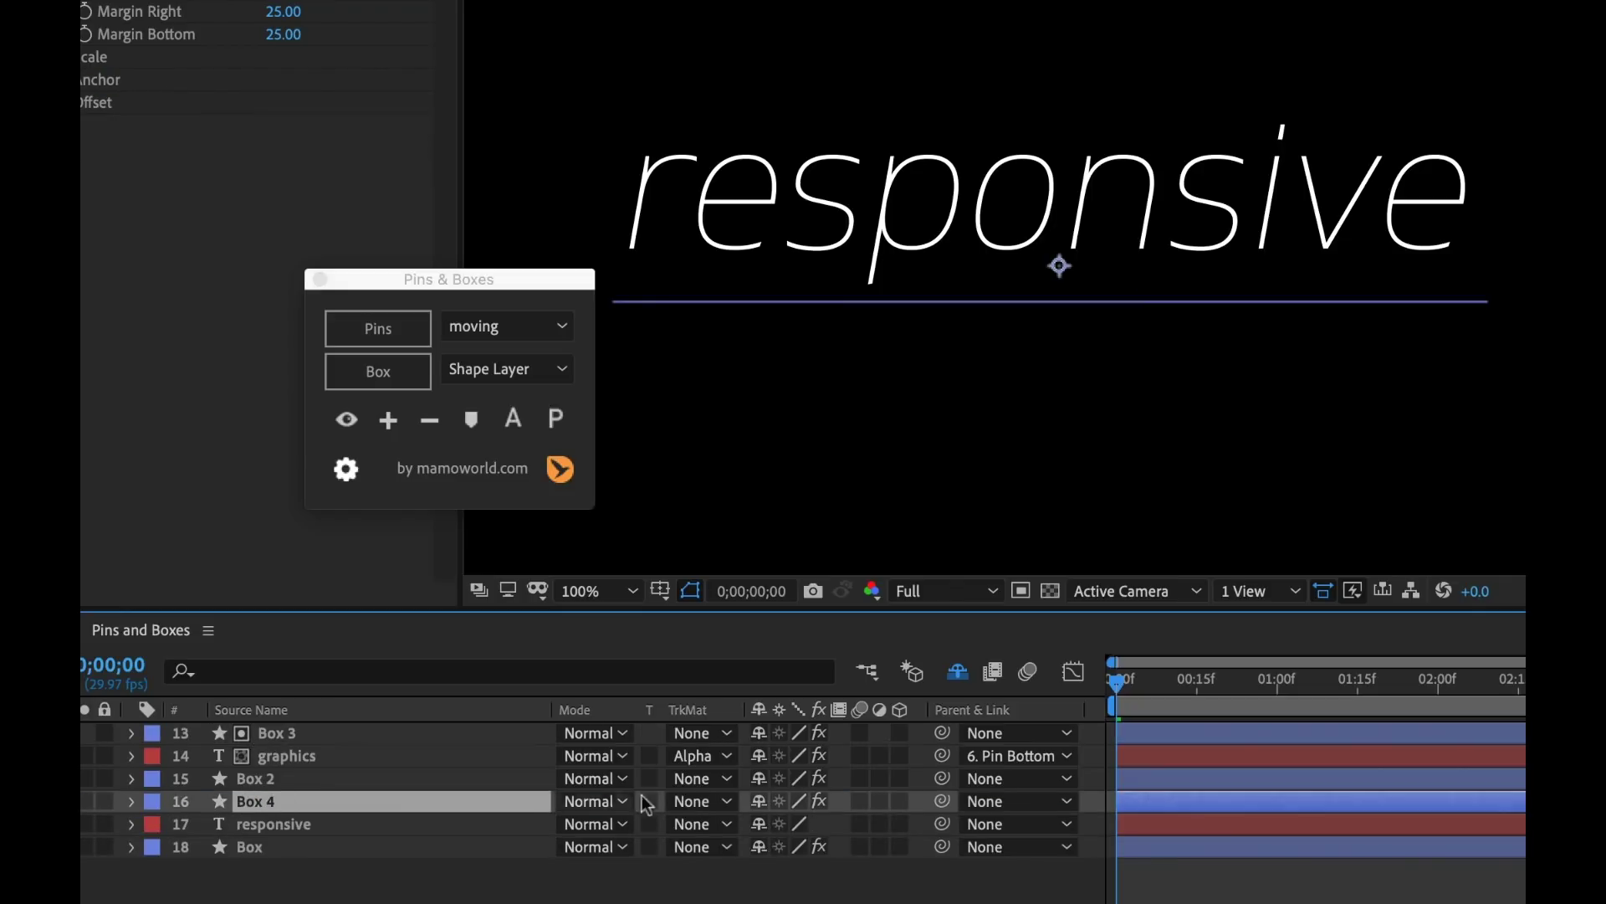
left_click(711, 824)
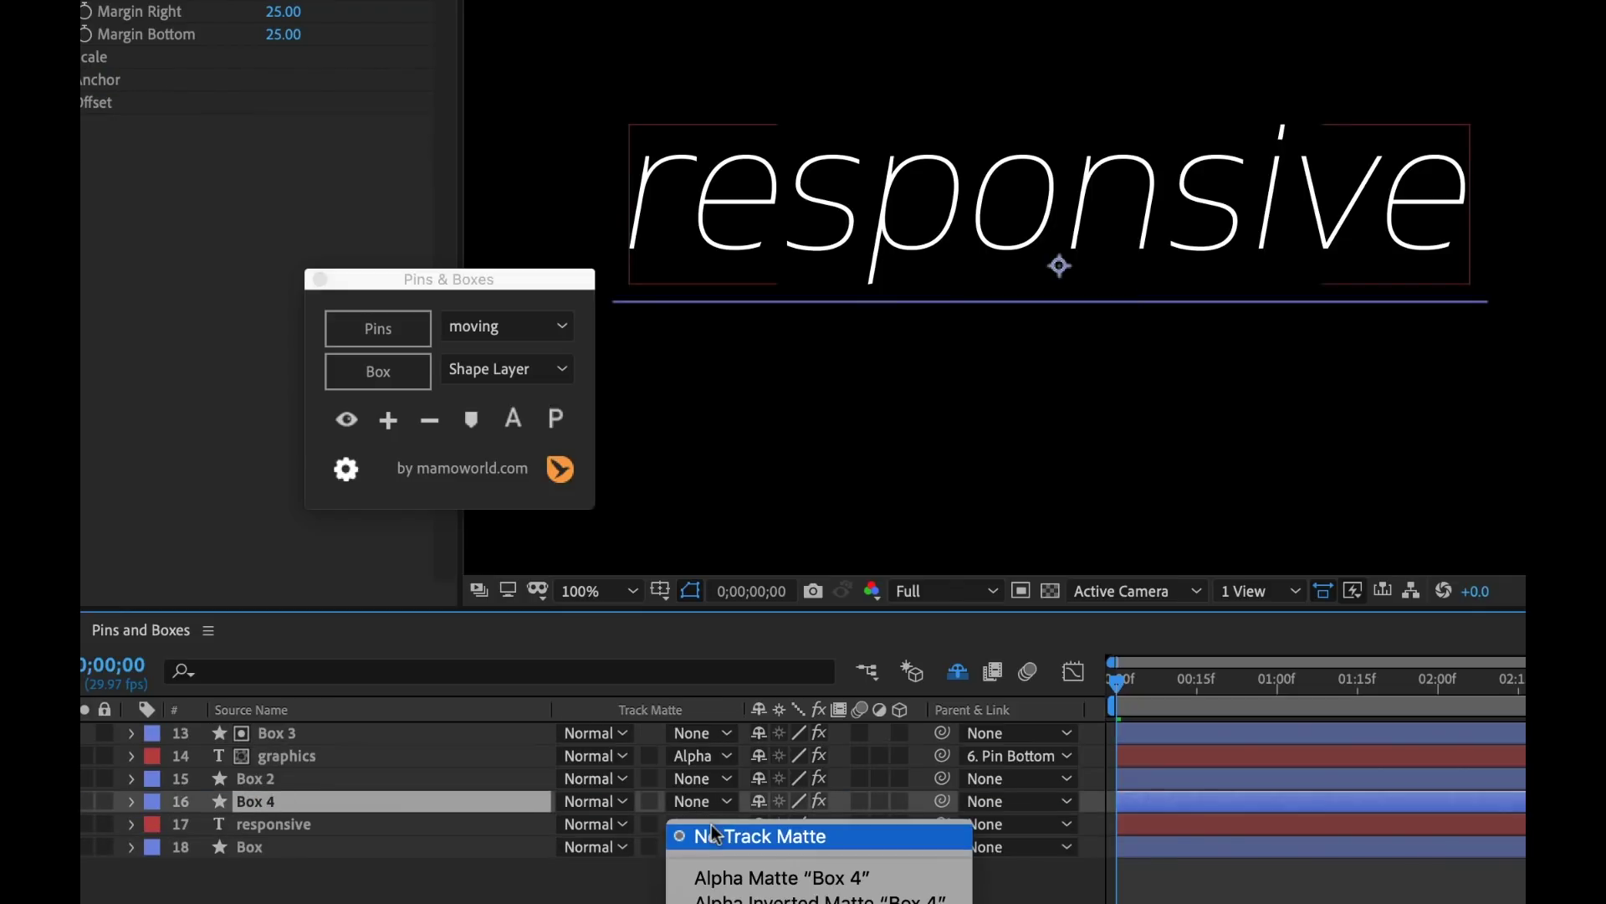
left_click(758, 879)
left_click(450, 895)
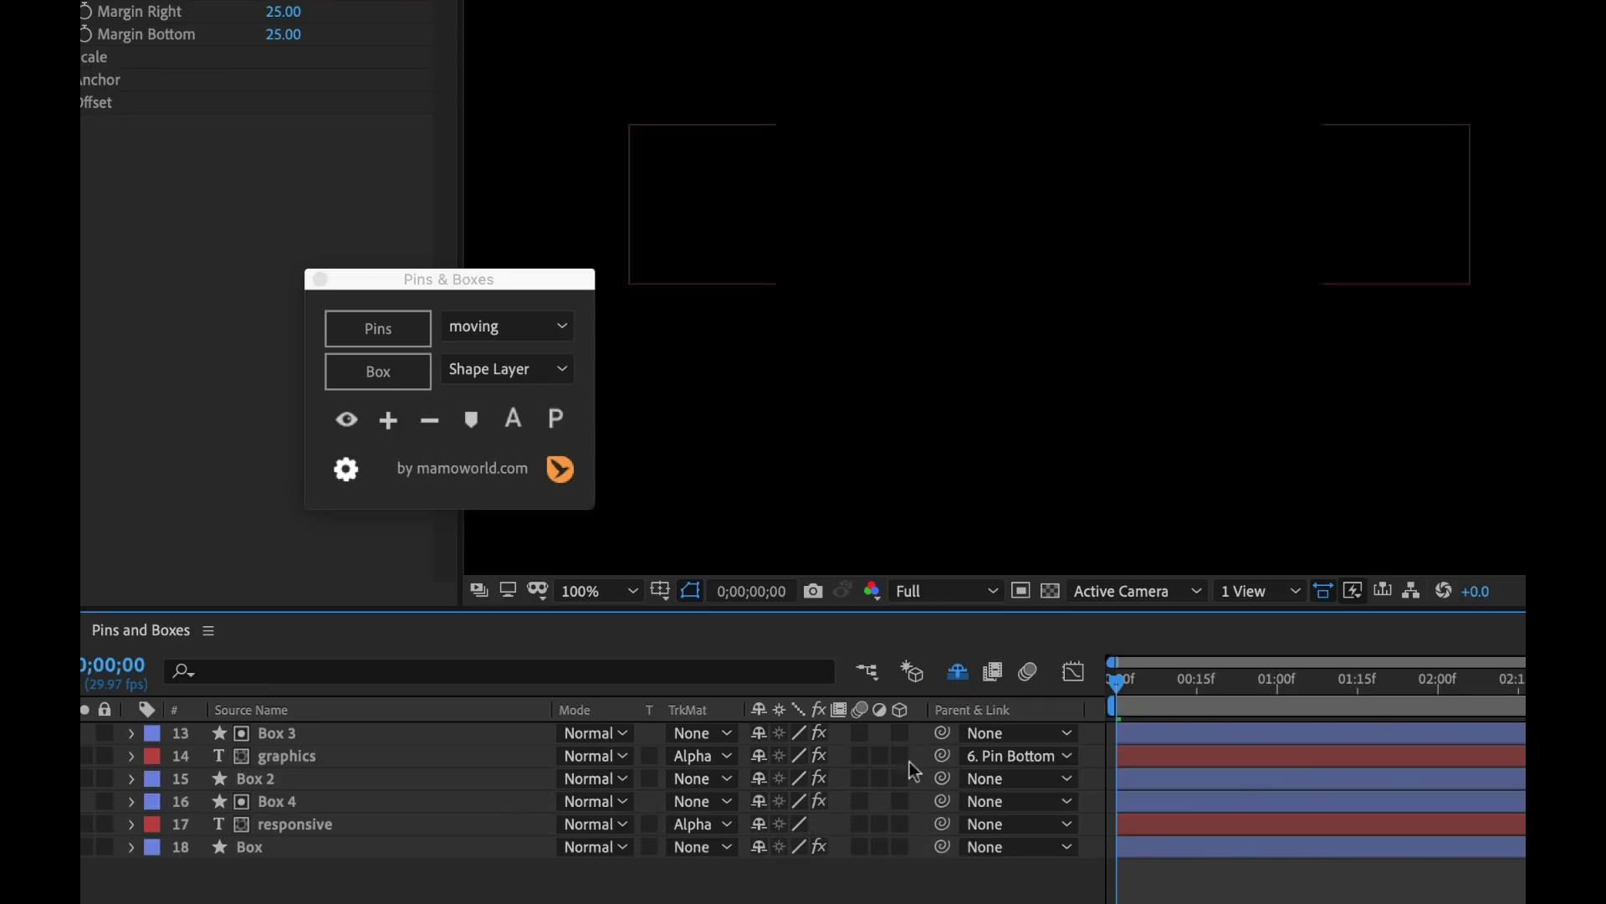
Scrub through the reveal animation to 0;00;01;08 and shift the responsive text slightly up and to the left.
left_click_drag(1138, 686, 1310, 684)
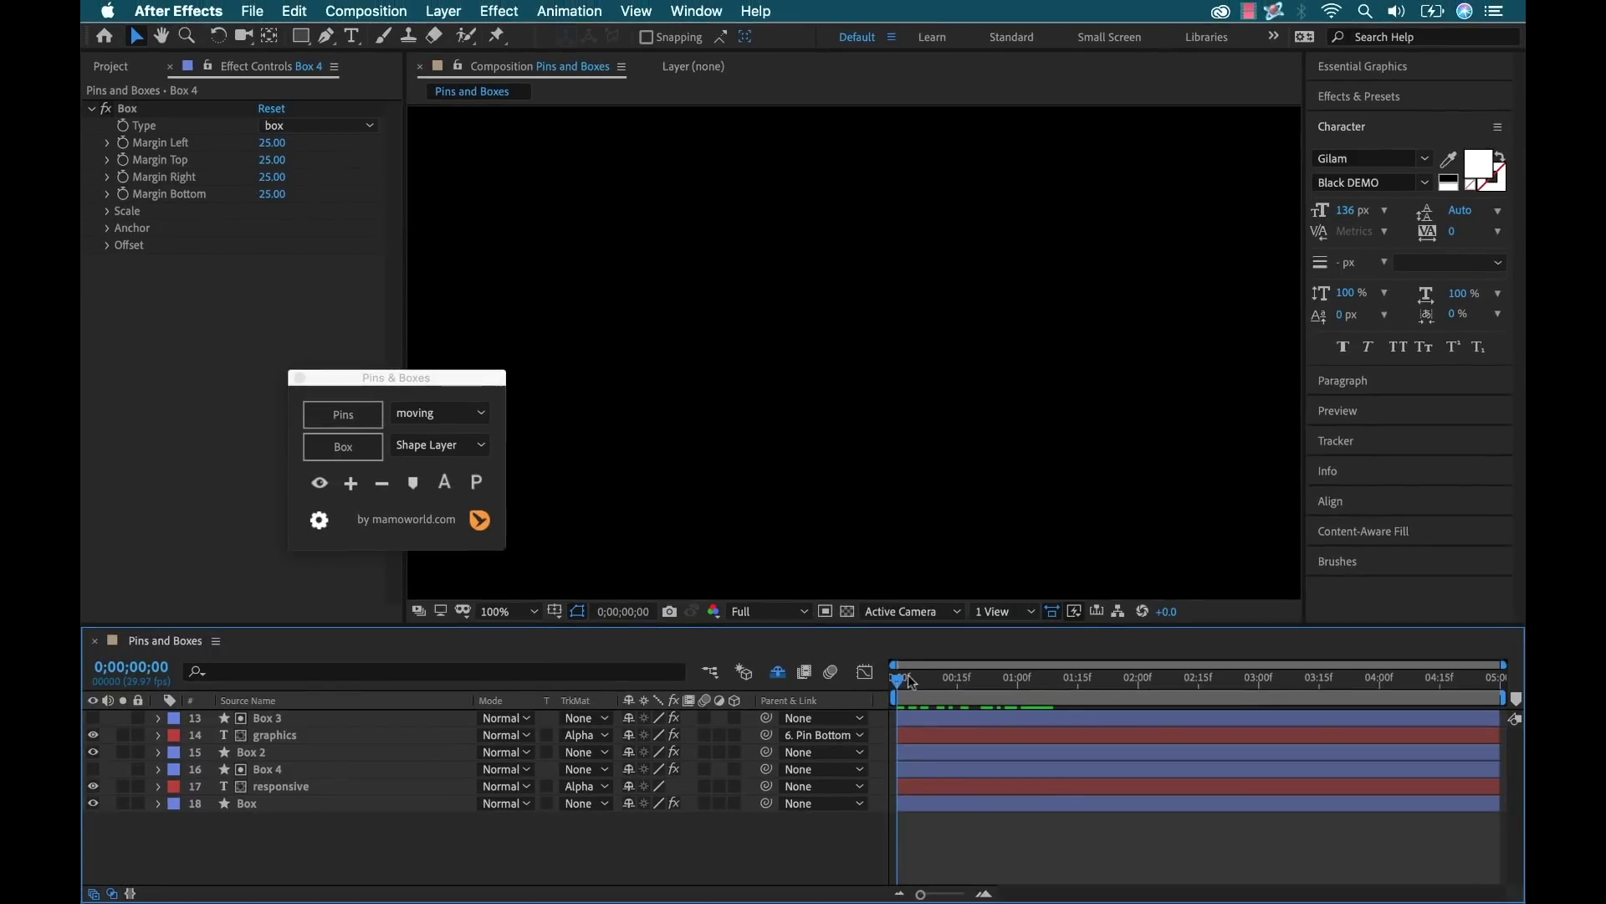
left_click_drag(1142, 681, 1230, 681)
left_click_drag(981, 678, 1050, 678)
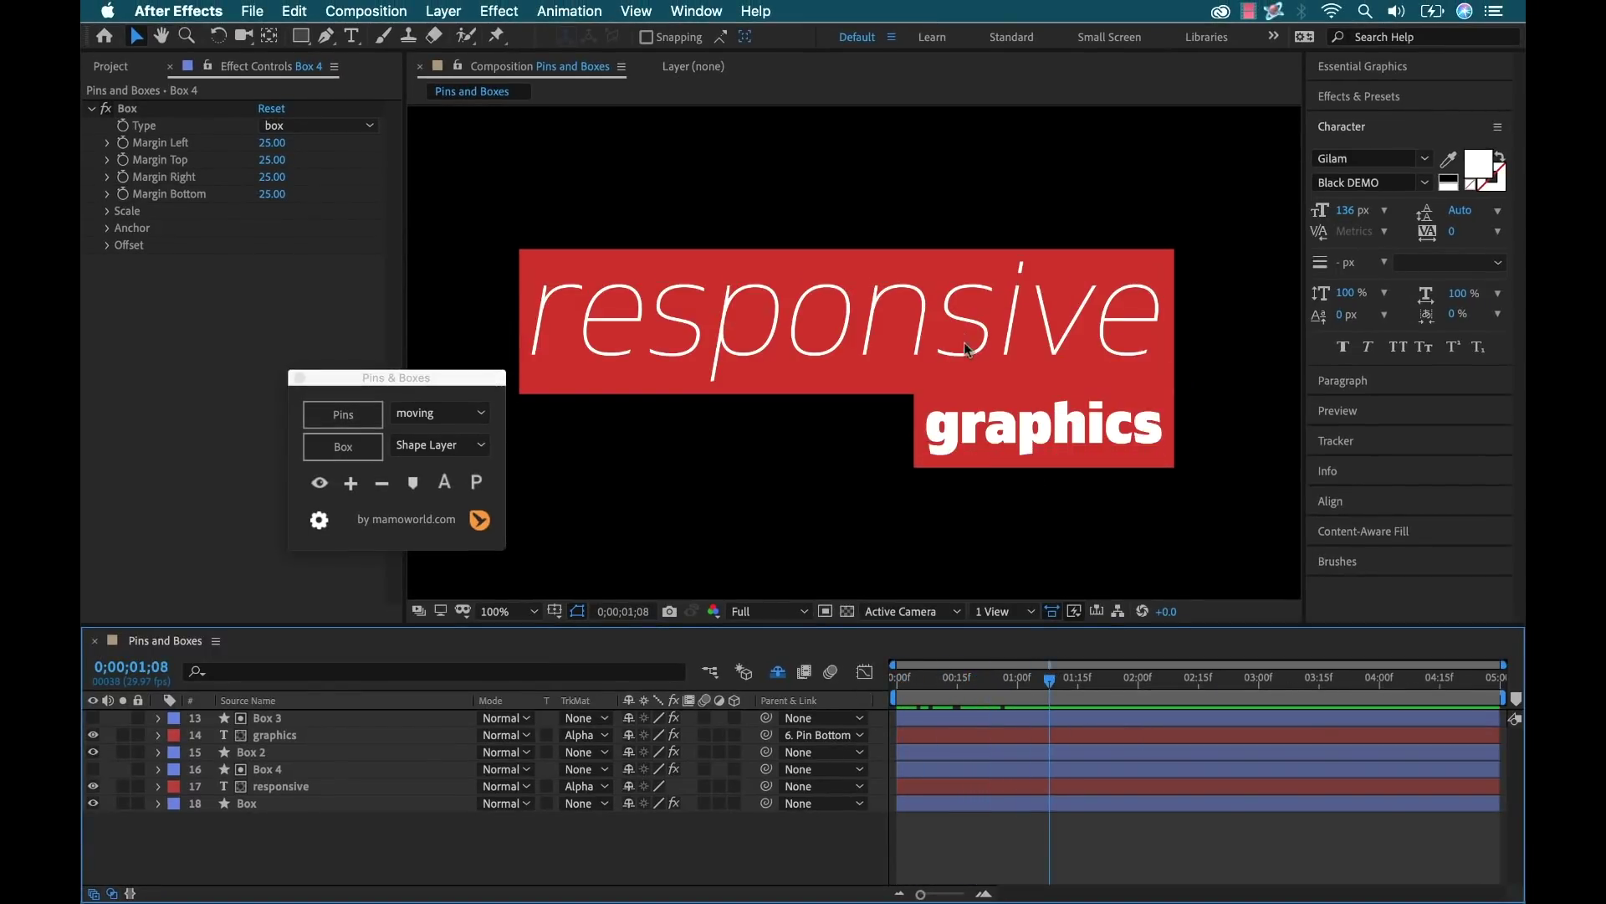
left_click(920, 353)
mouse_move(918, 316)
left_mouse_down()
mouse_move(870, 339)
mouse_move(916, 298)
left_mouse_up()
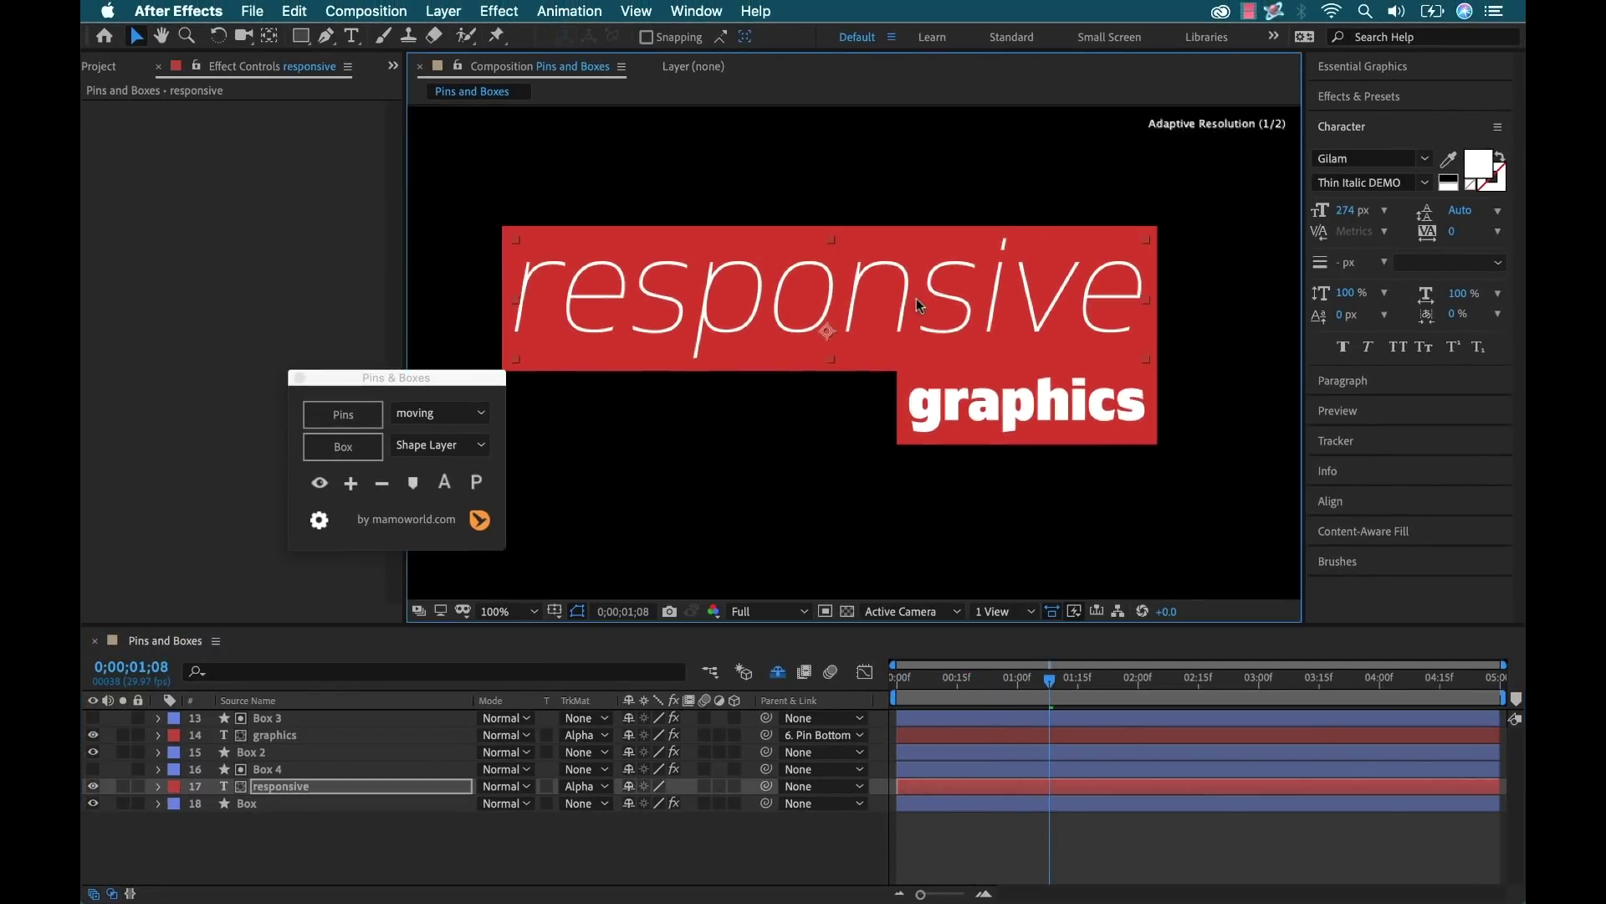
Replace the responsive text with "manuel antonio" and set its font size to 210 px.
double_click(917, 299)
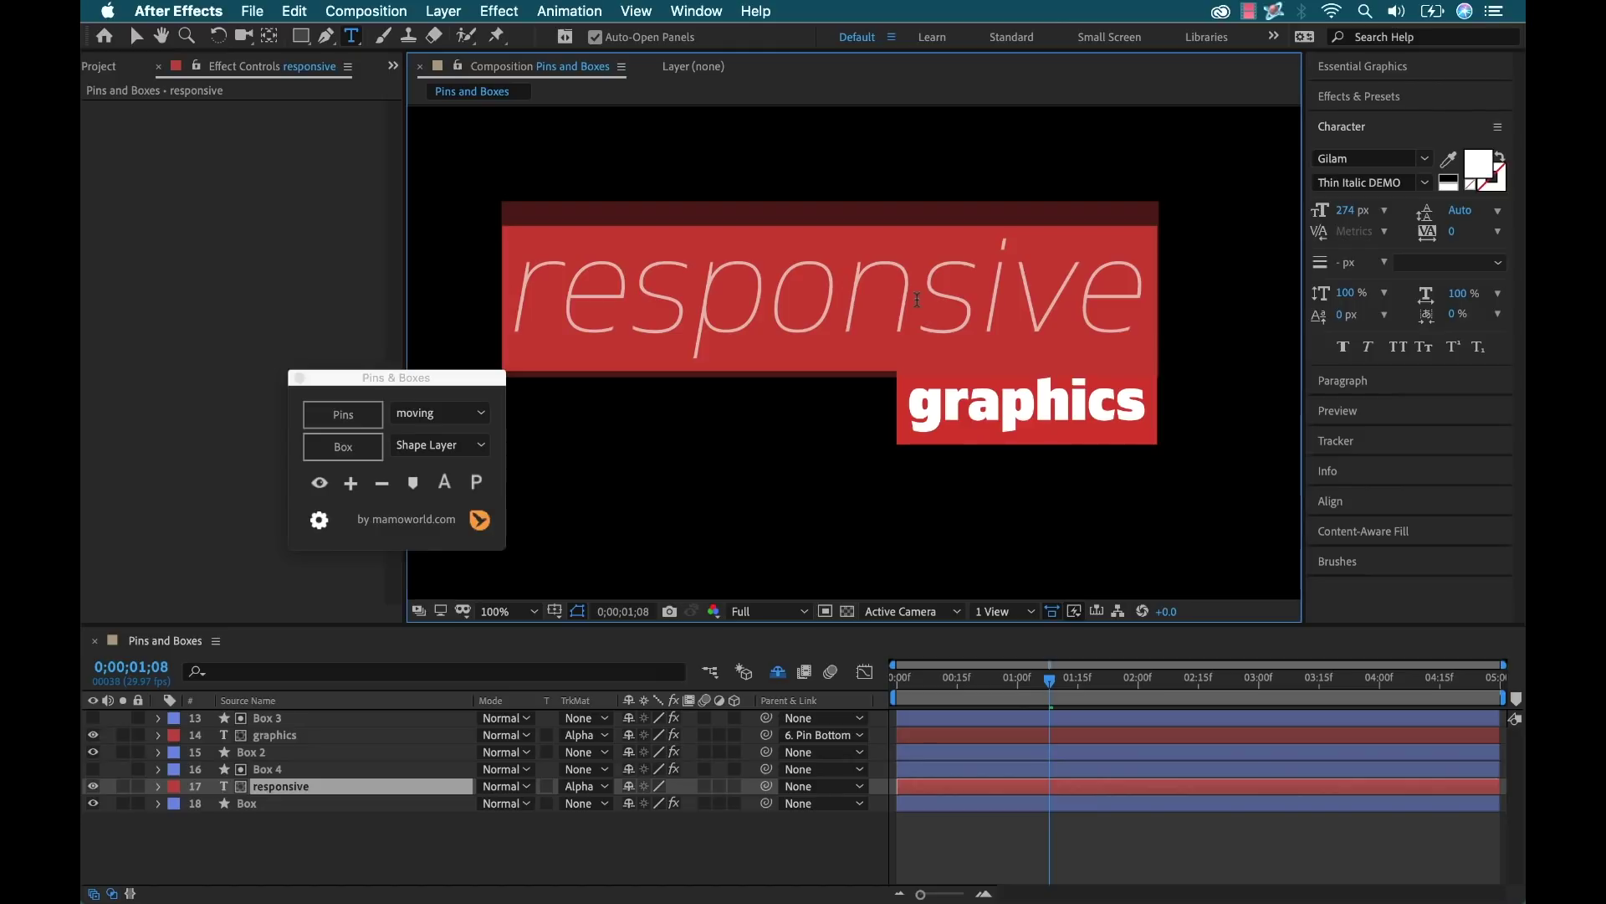
type("manu")
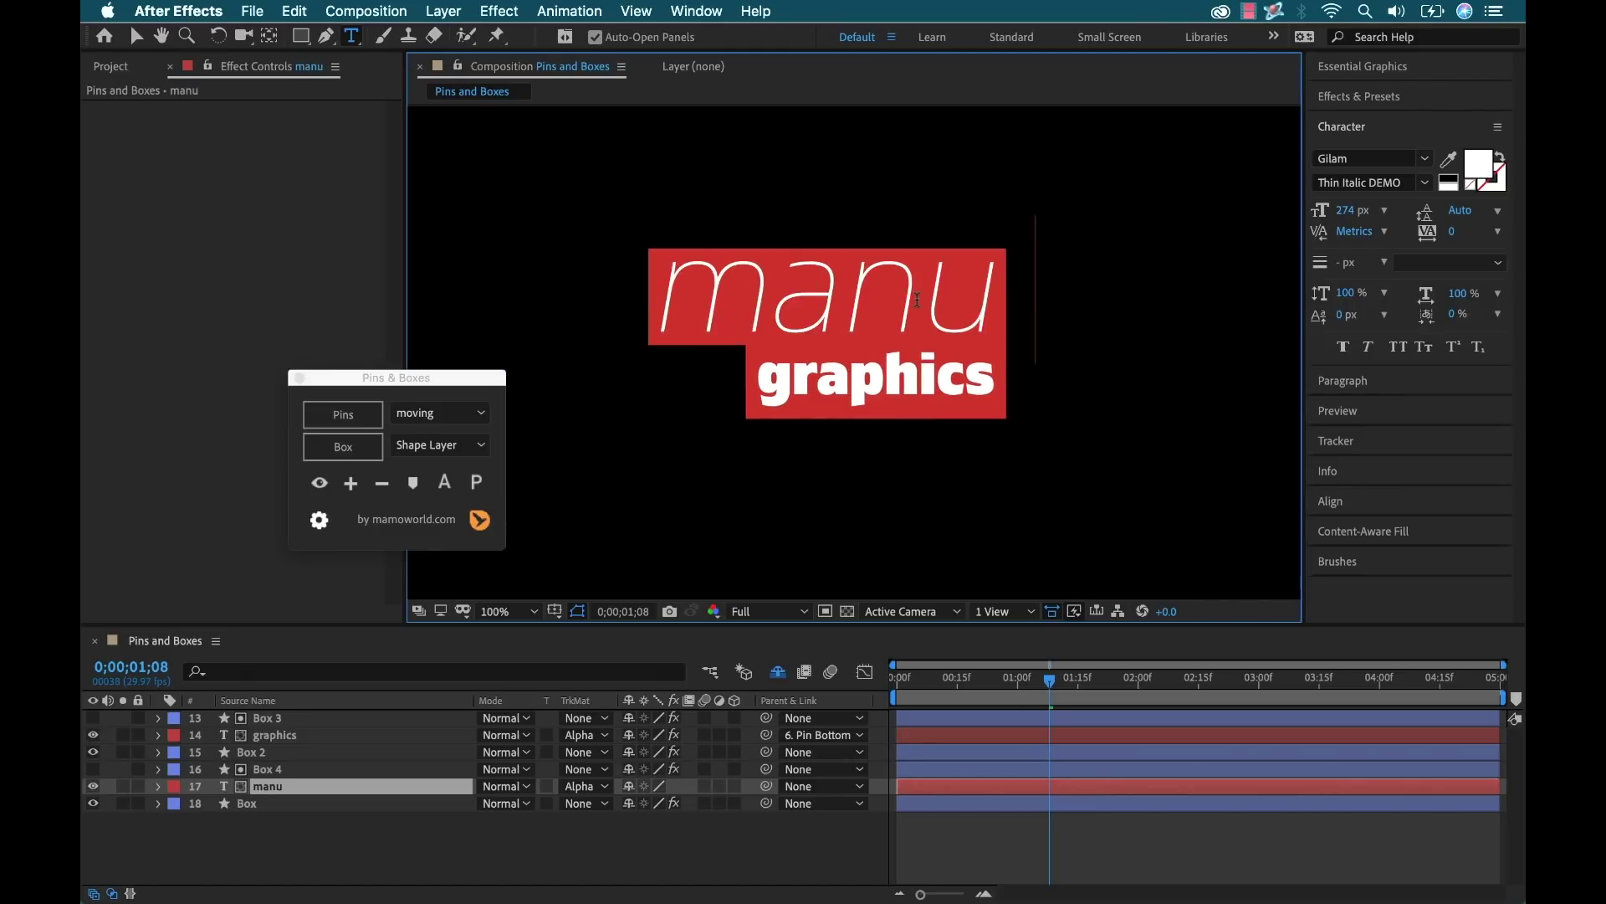
type("el anto")
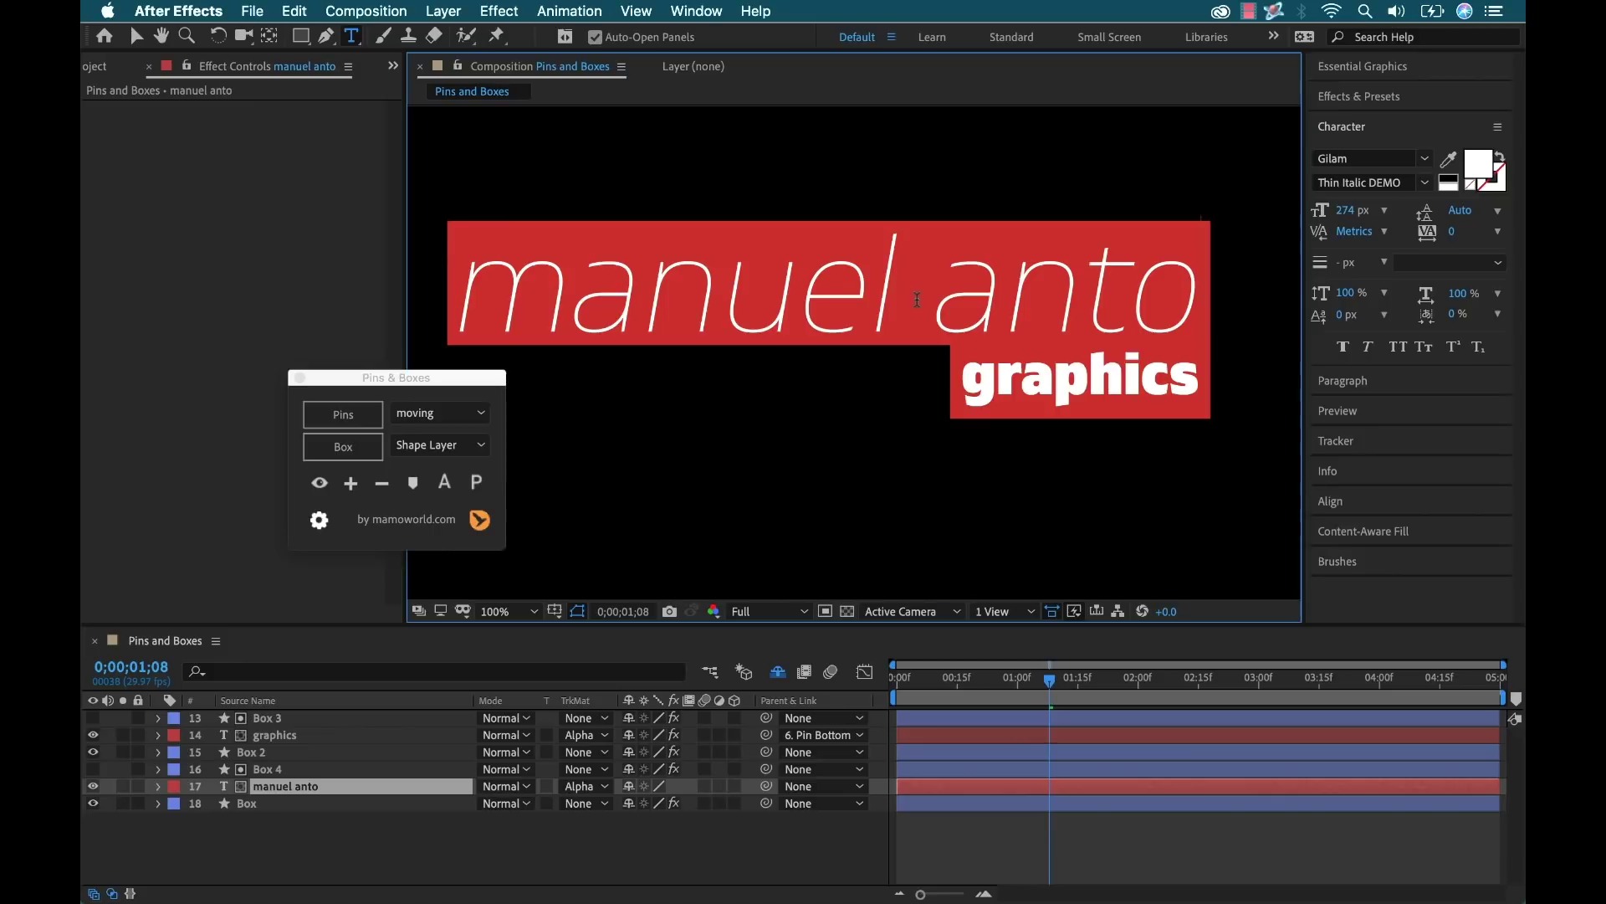
type("nio")
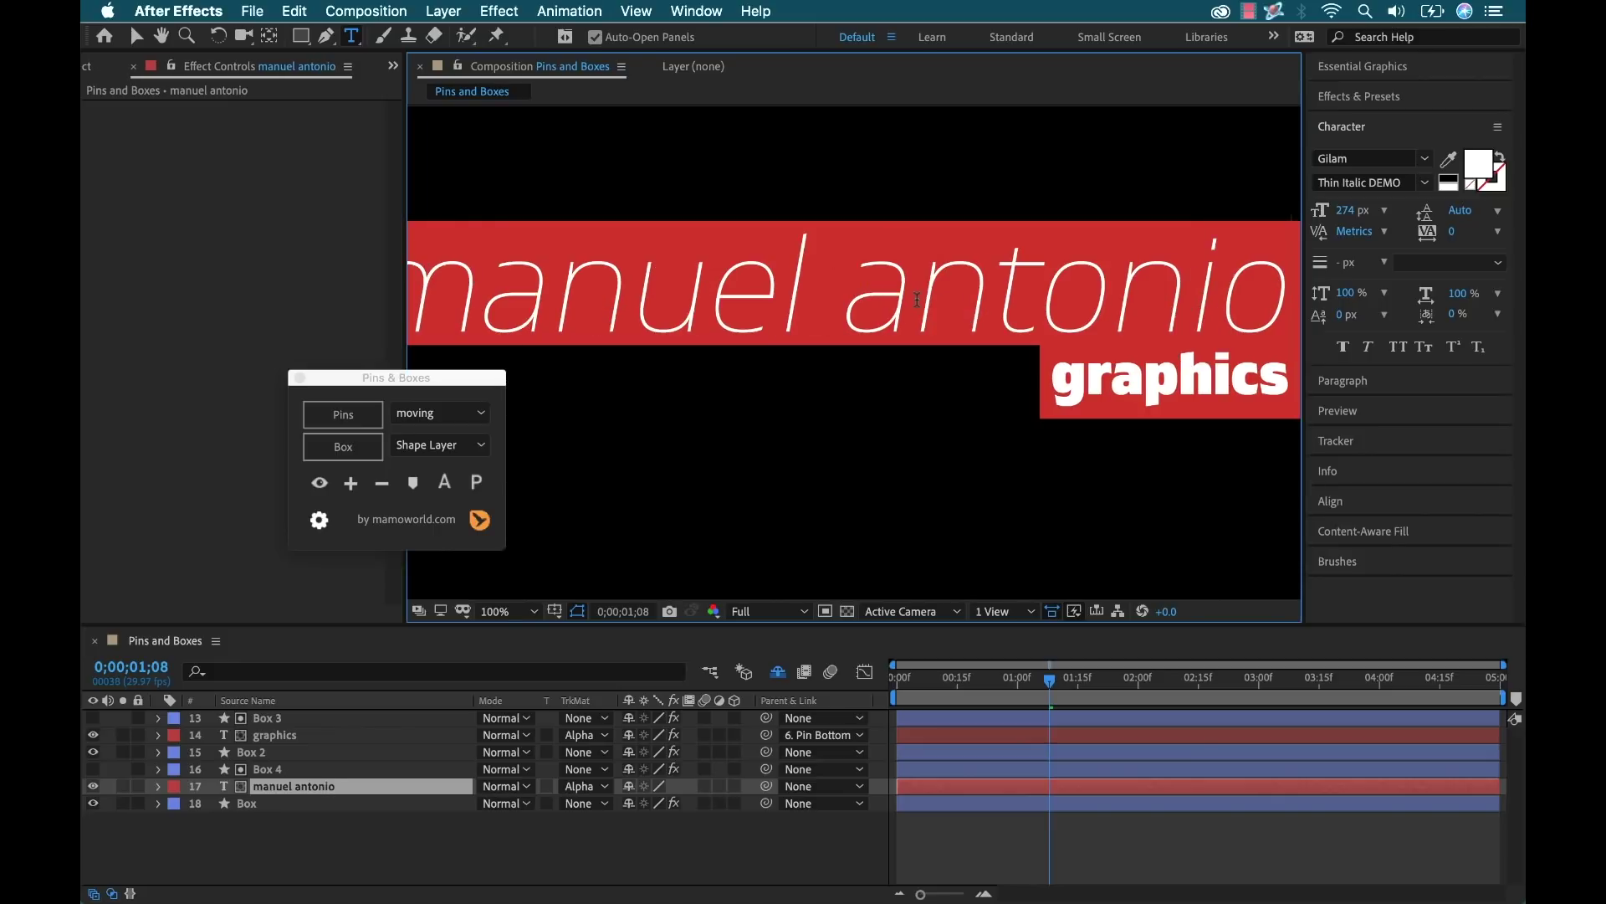
left_click_drag(1343, 209, 1281, 215)
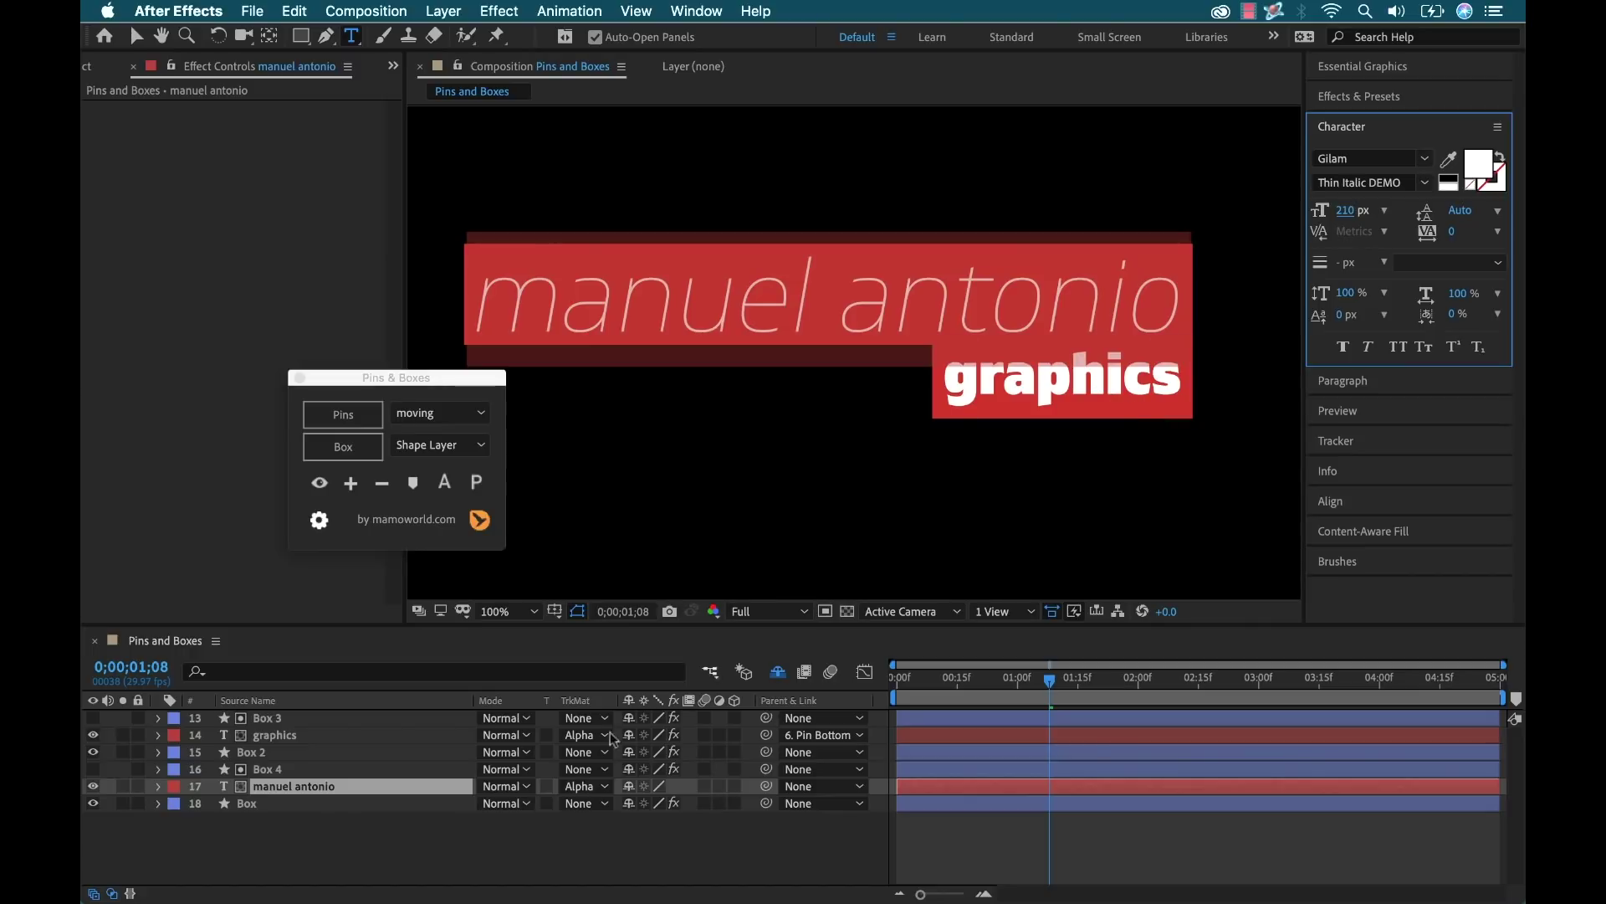
Replace the graphics text with "costa rica" and preview the reveal animation from the start of the composition.
left_click(263, 737)
left_click(1048, 375)
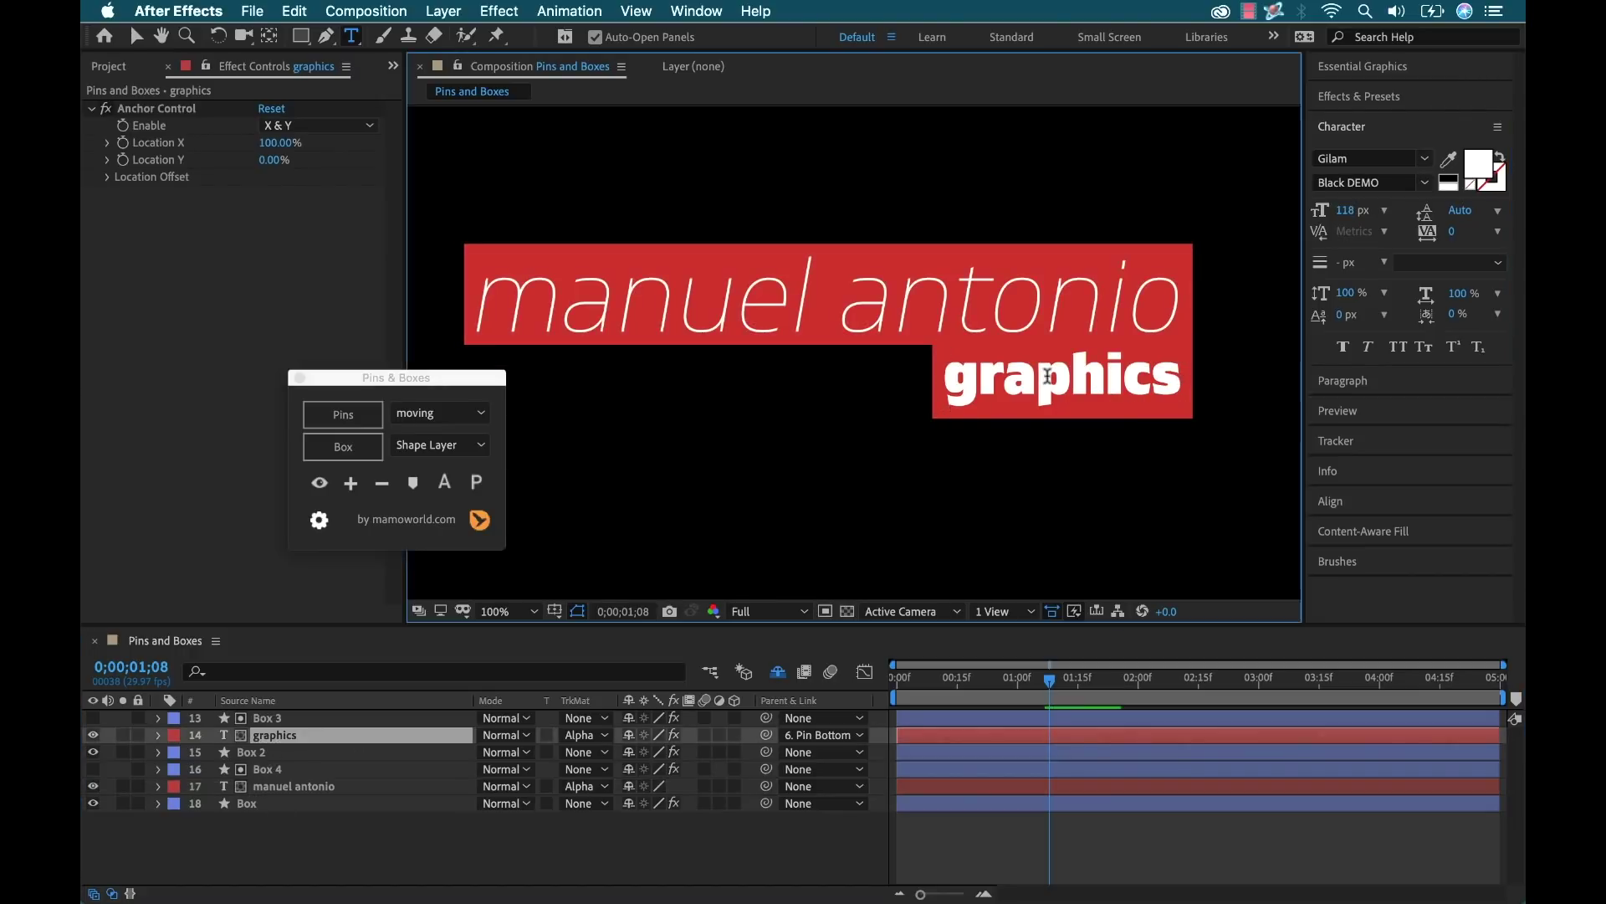
double_click(1048, 375)
type("cos")
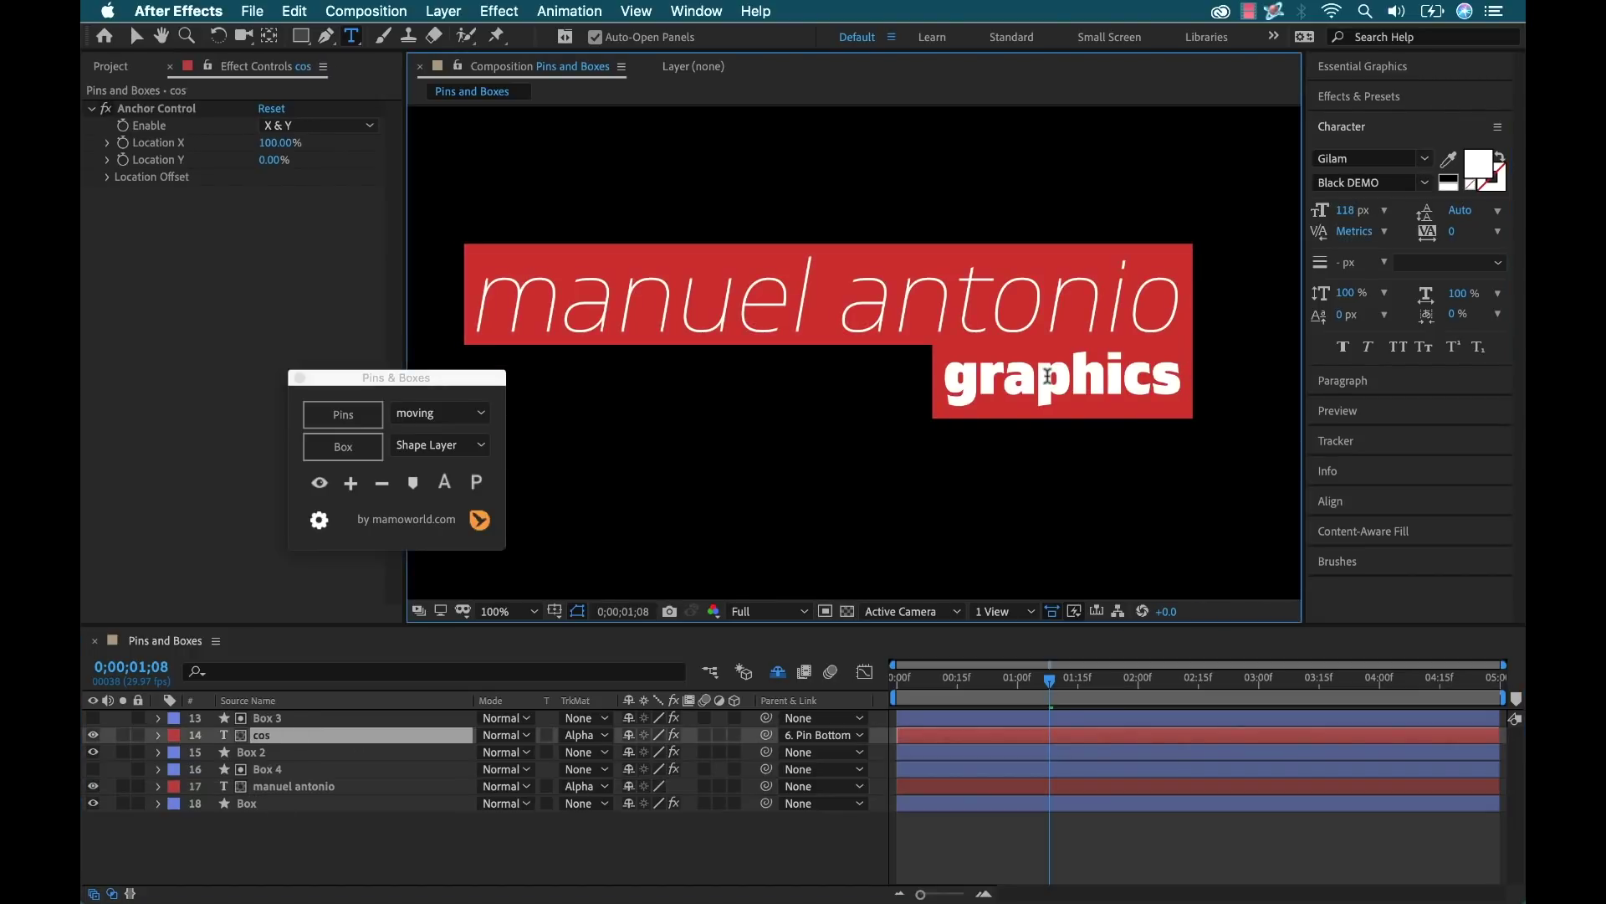
type("ta rica")
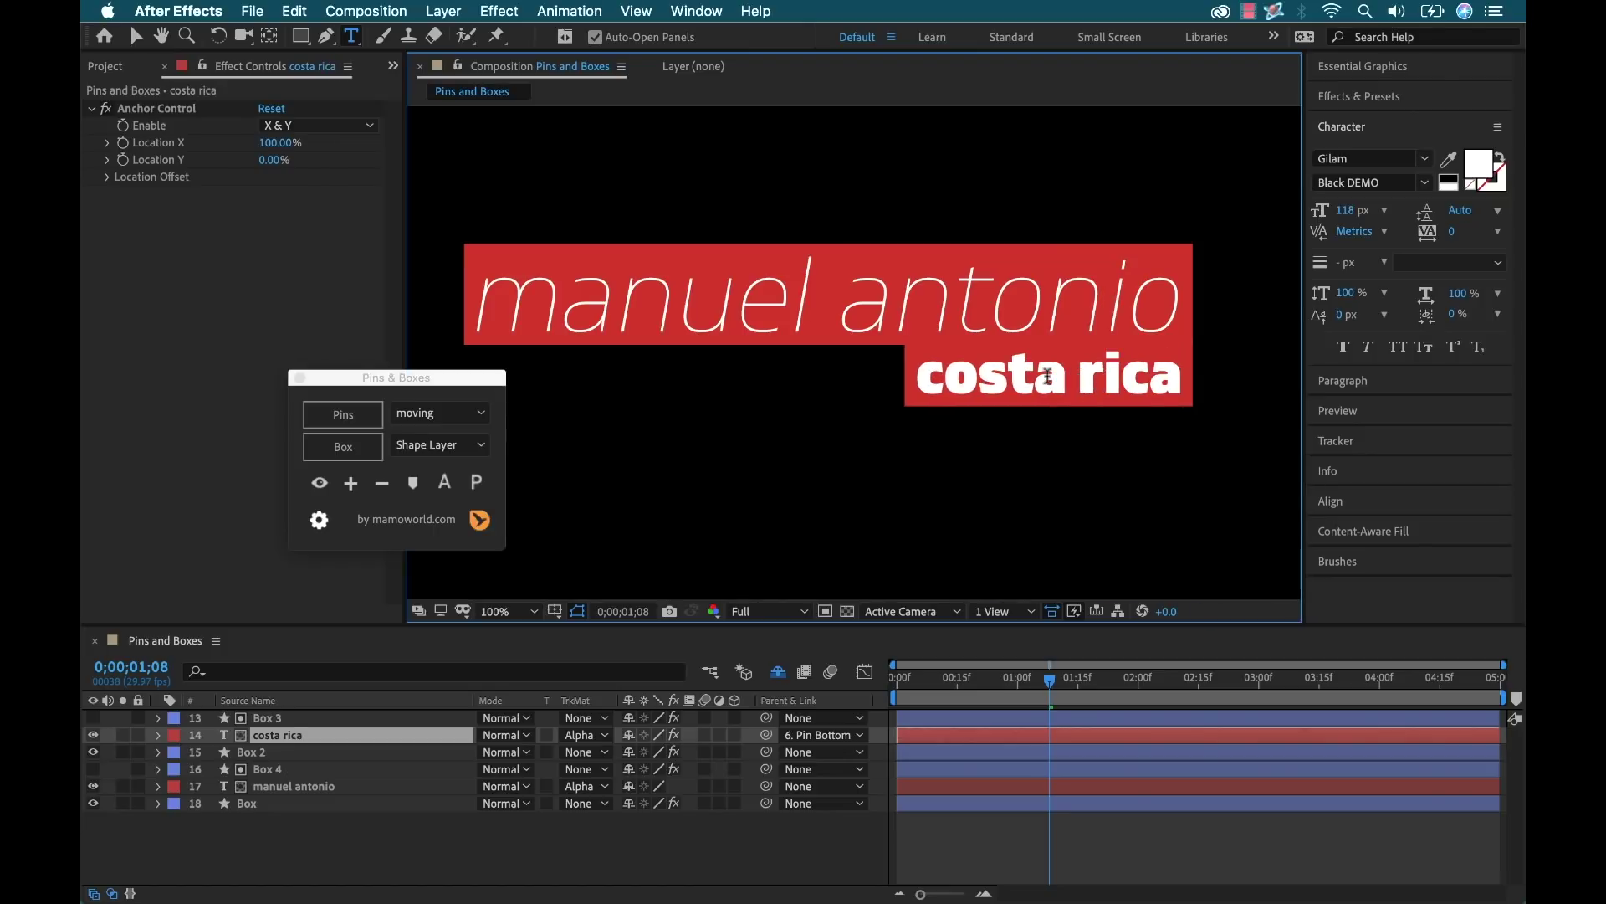
left_click(466, 865)
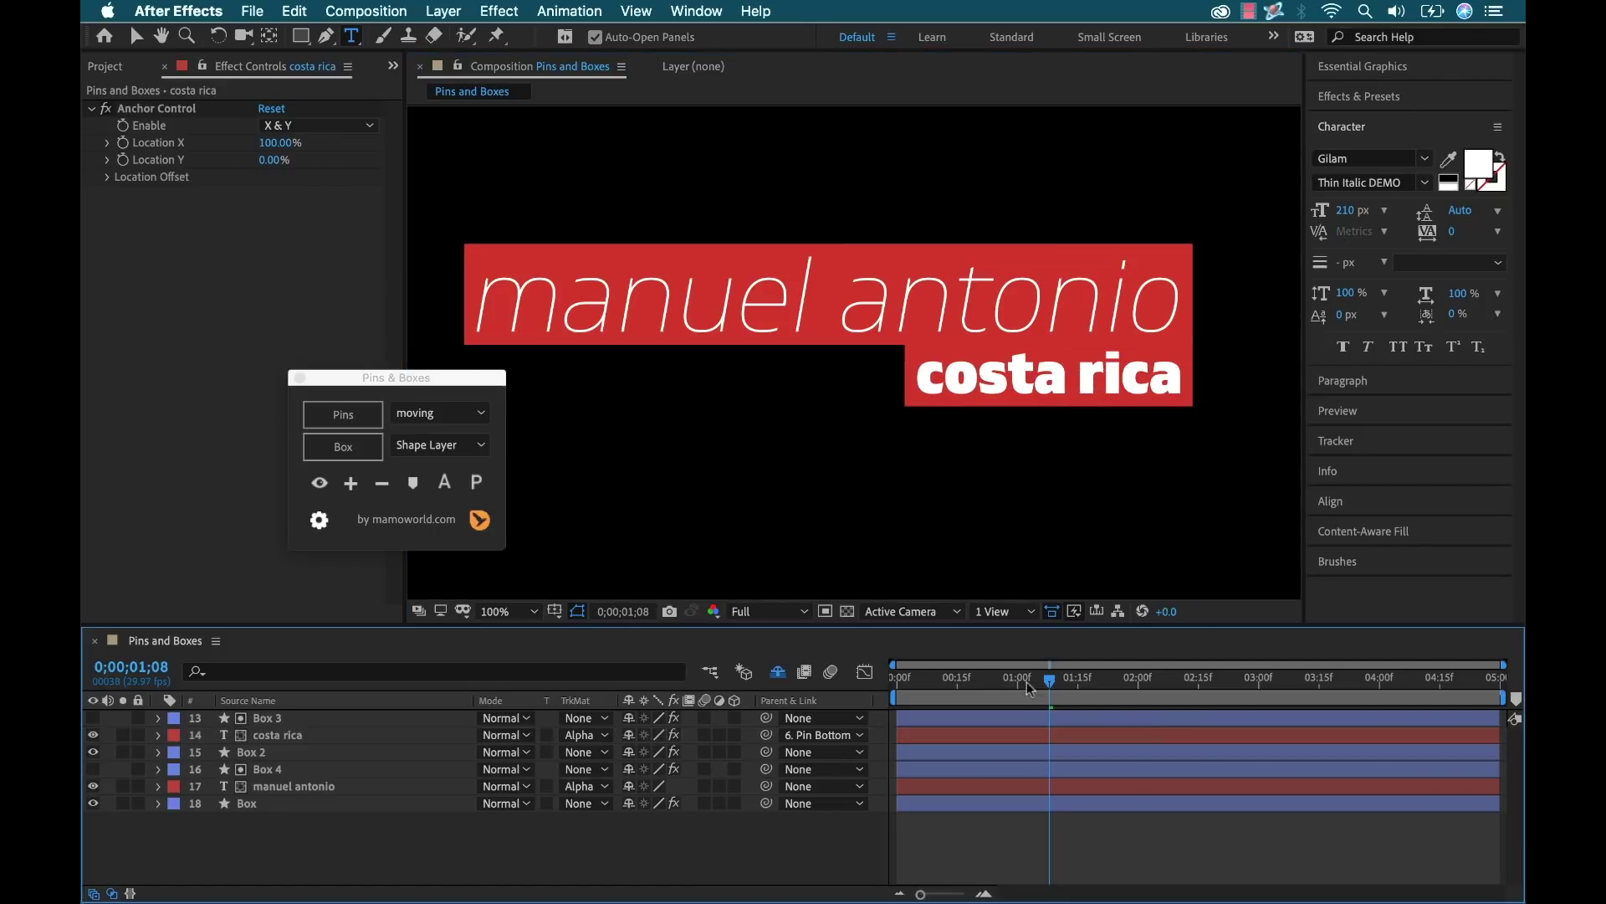
left_click_drag(1049, 679, 862, 680)
key("space")
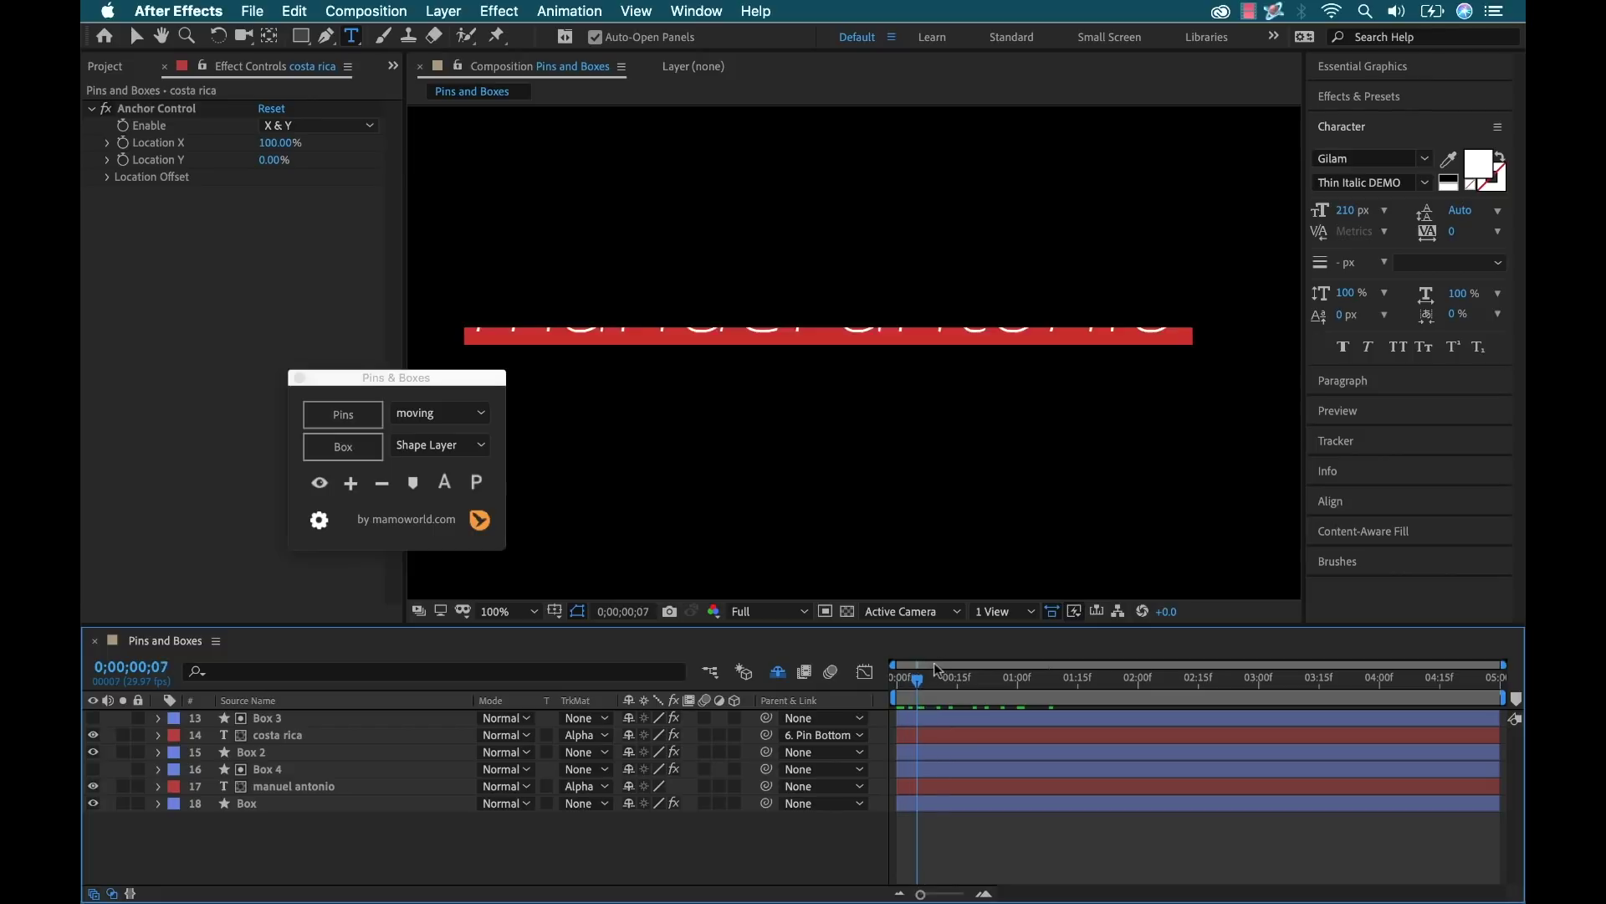
left_click_drag(1038, 644, 874, 653)
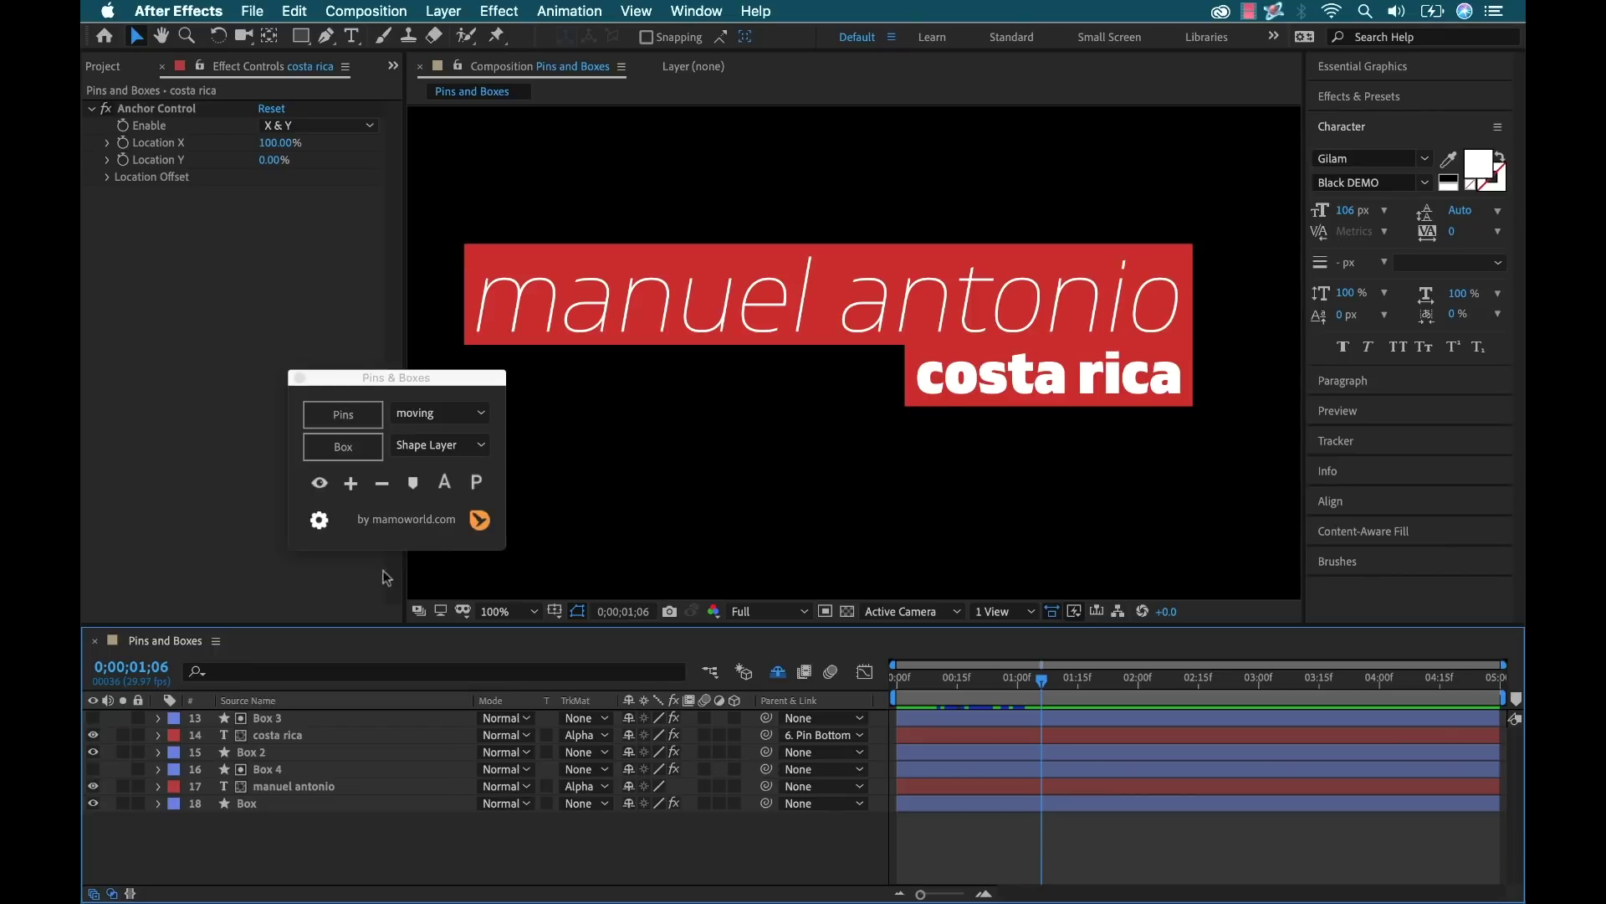
In the Pins and Boxes 2 composition, create moving pins on both text layers and a shape-layer box enclosing them.
left_click(103, 66)
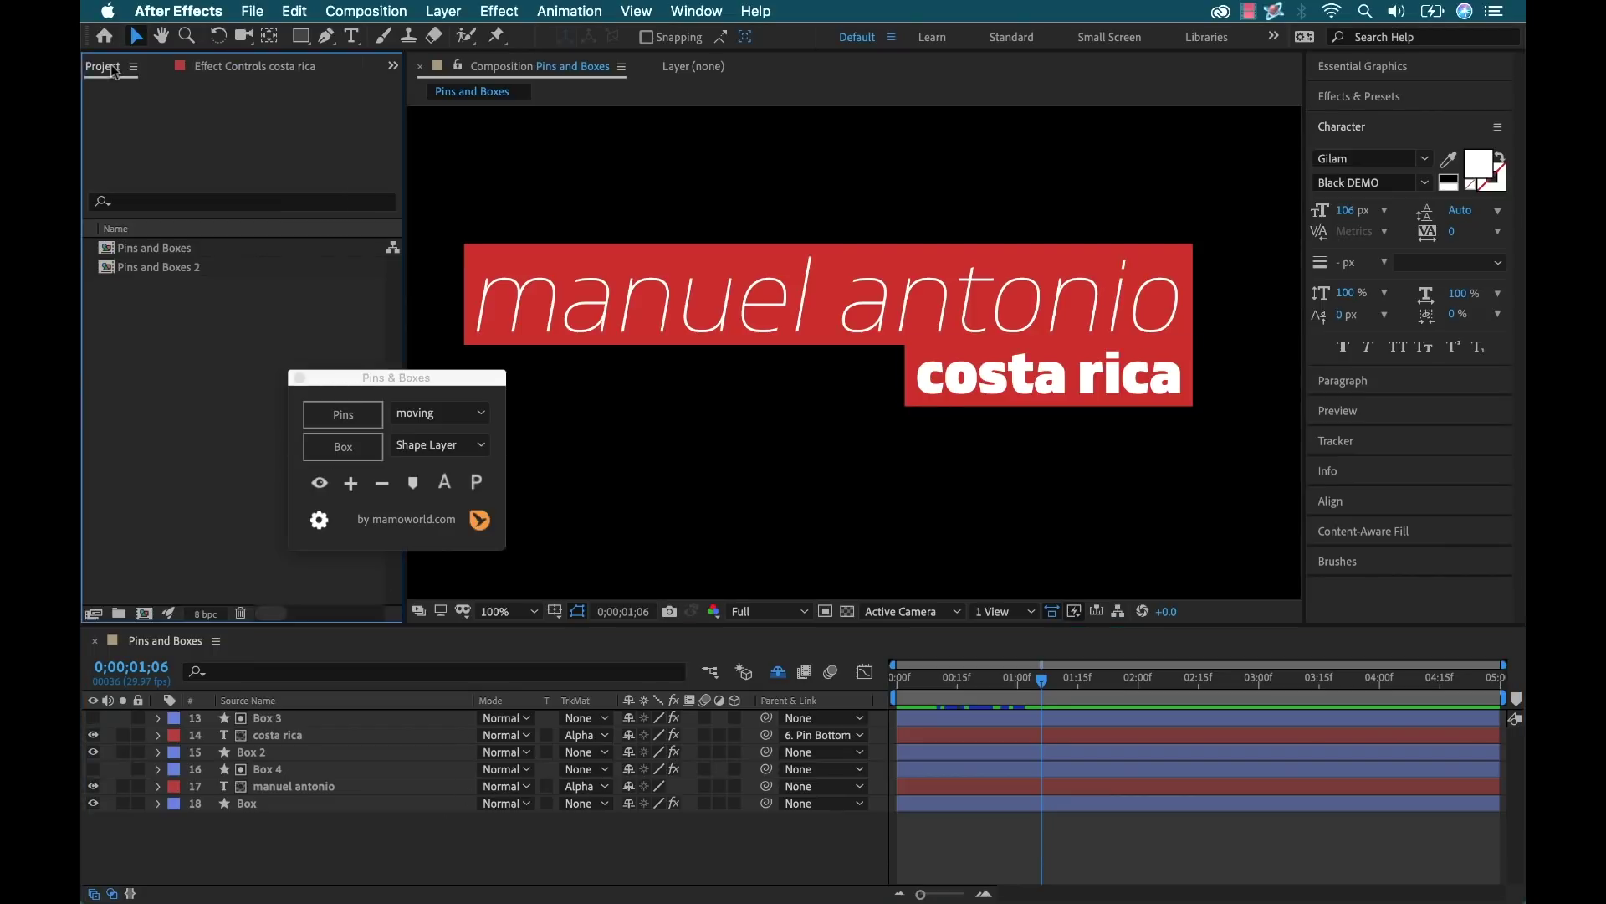
double_click(109, 266)
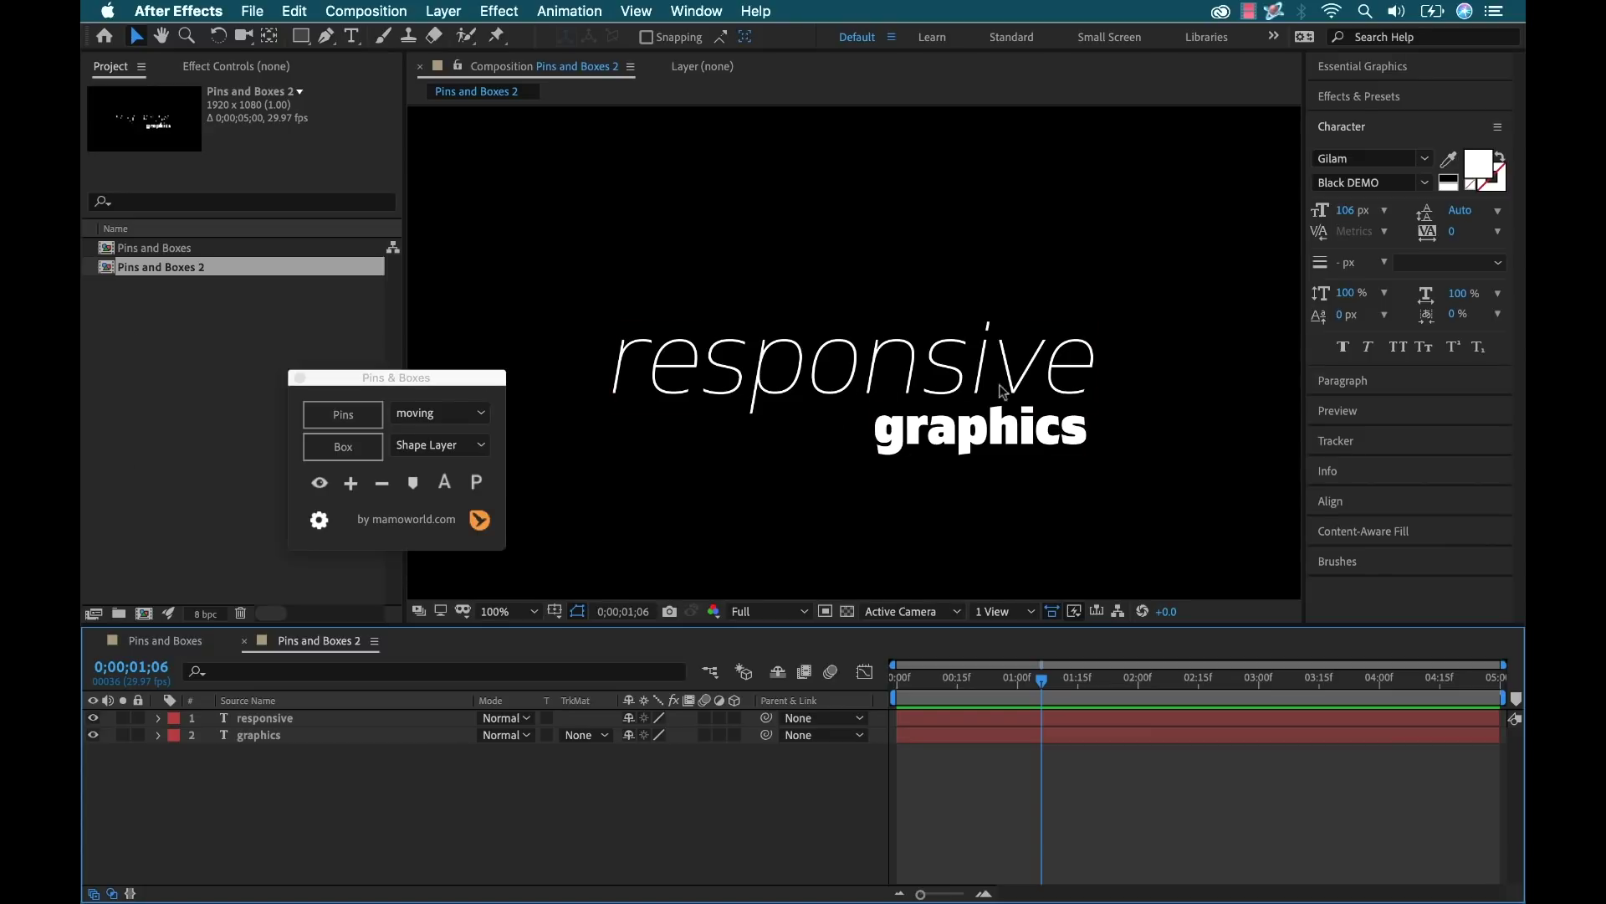
left_click(288, 721)
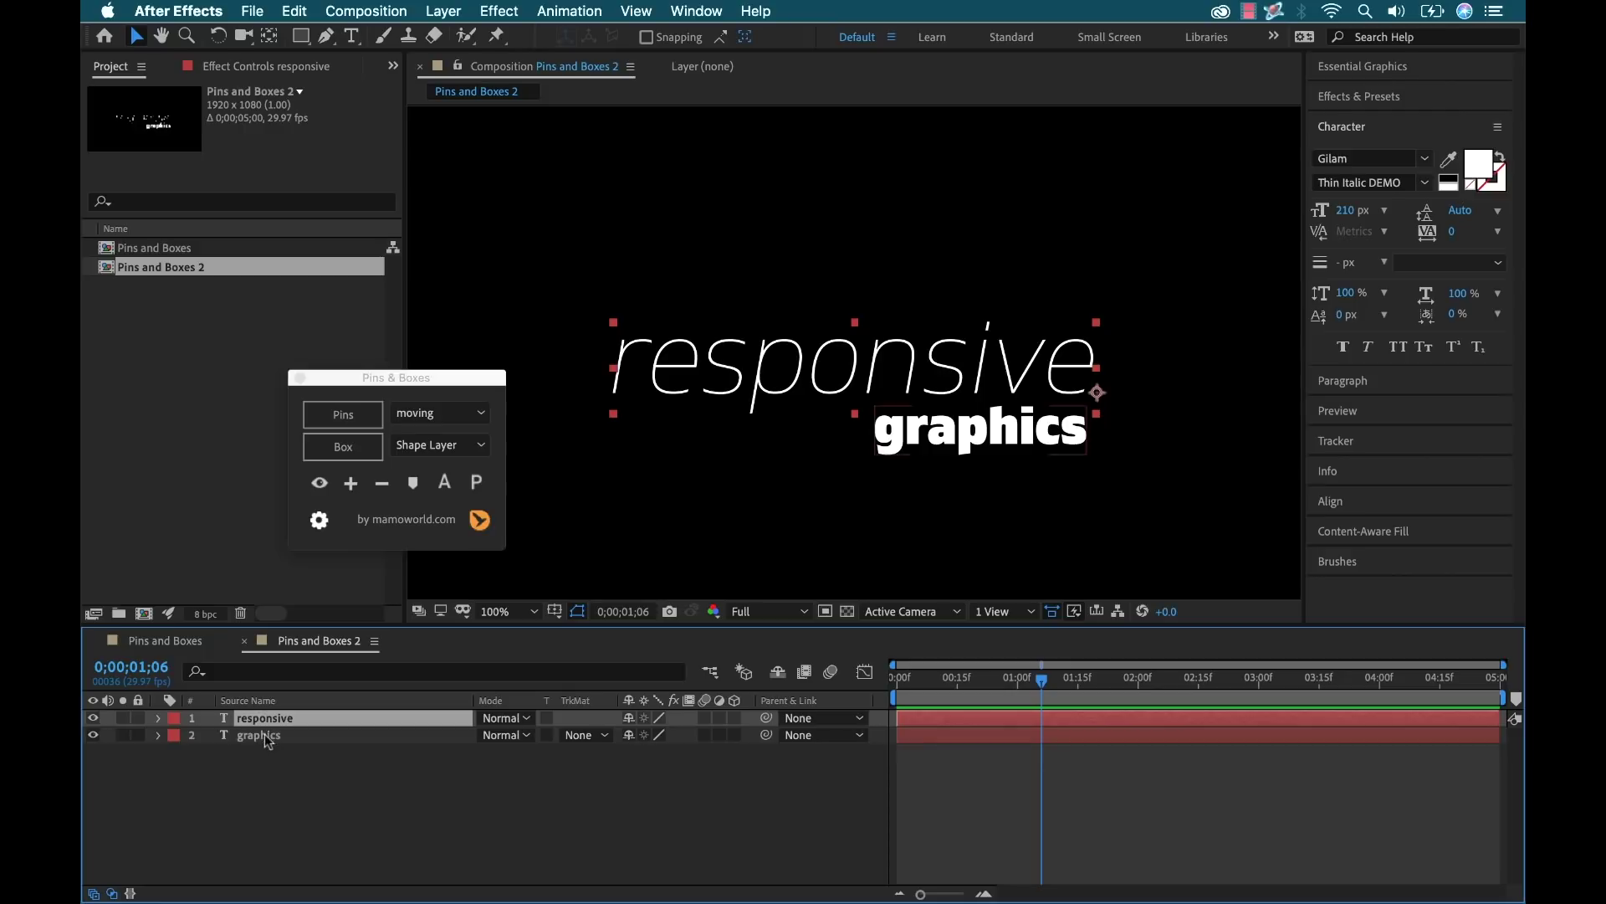
left_click(272, 736, "shift")
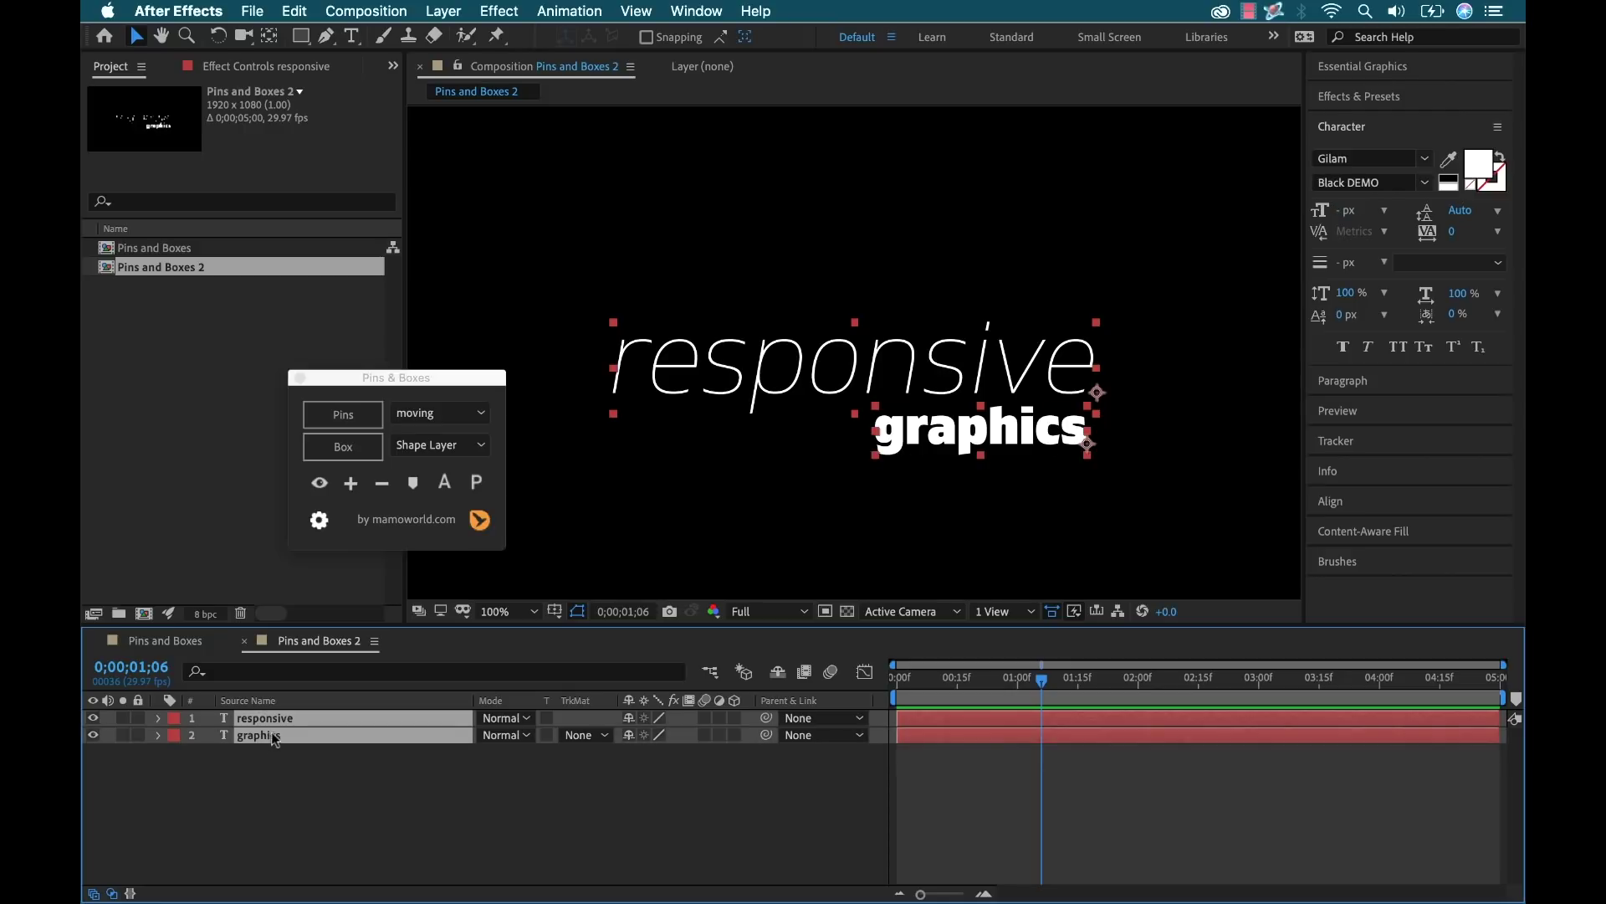
left_click(343, 414)
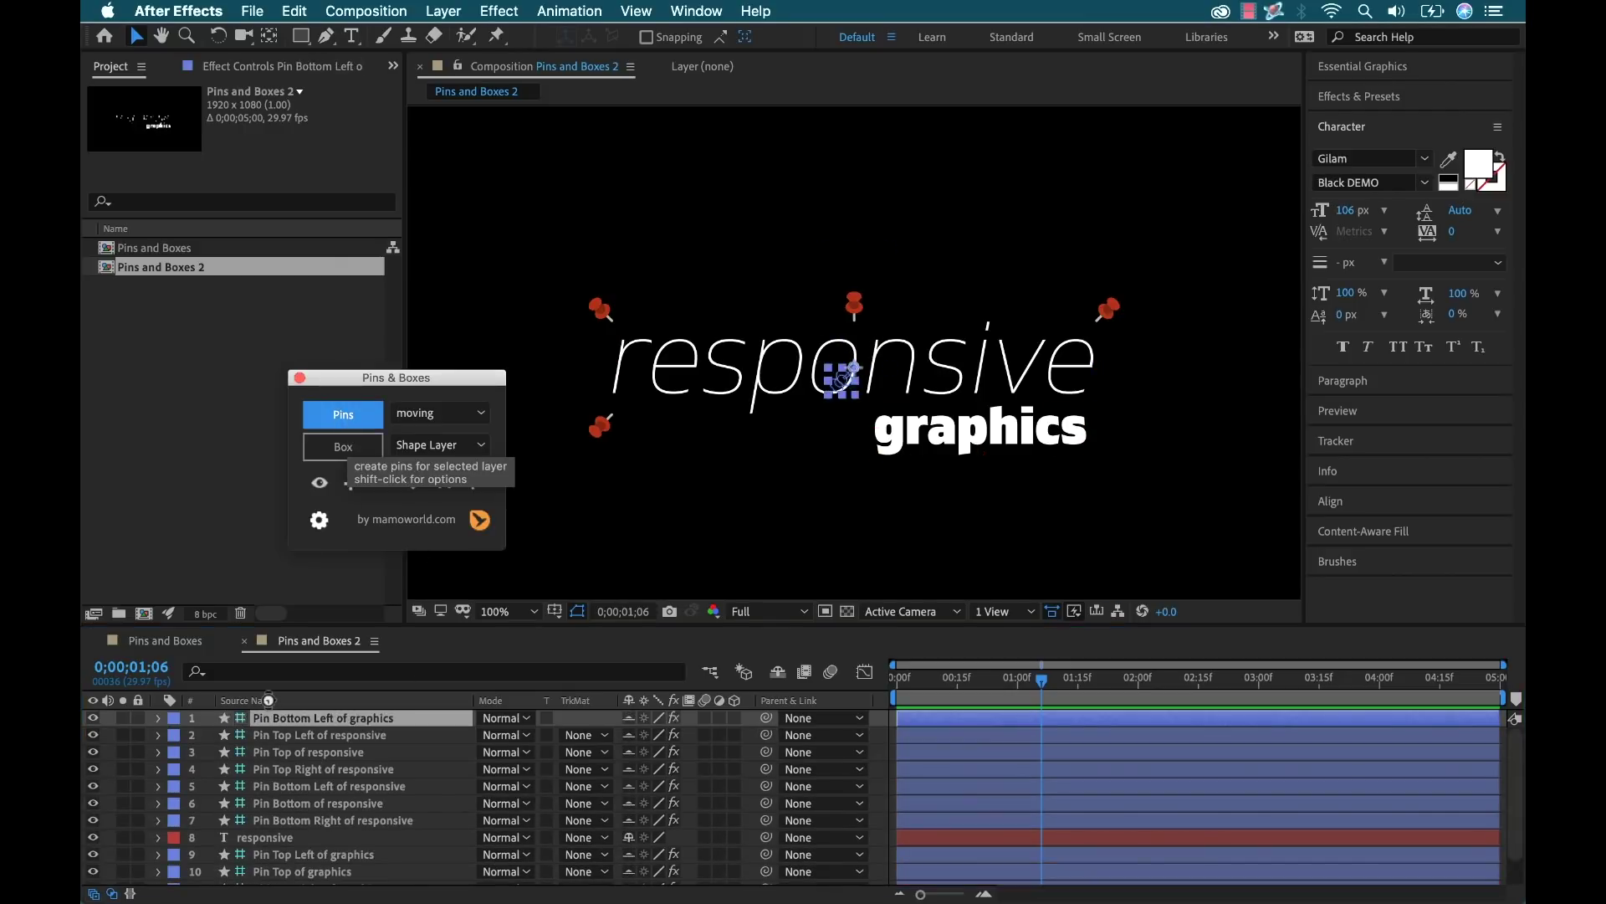
left_click(343, 446)
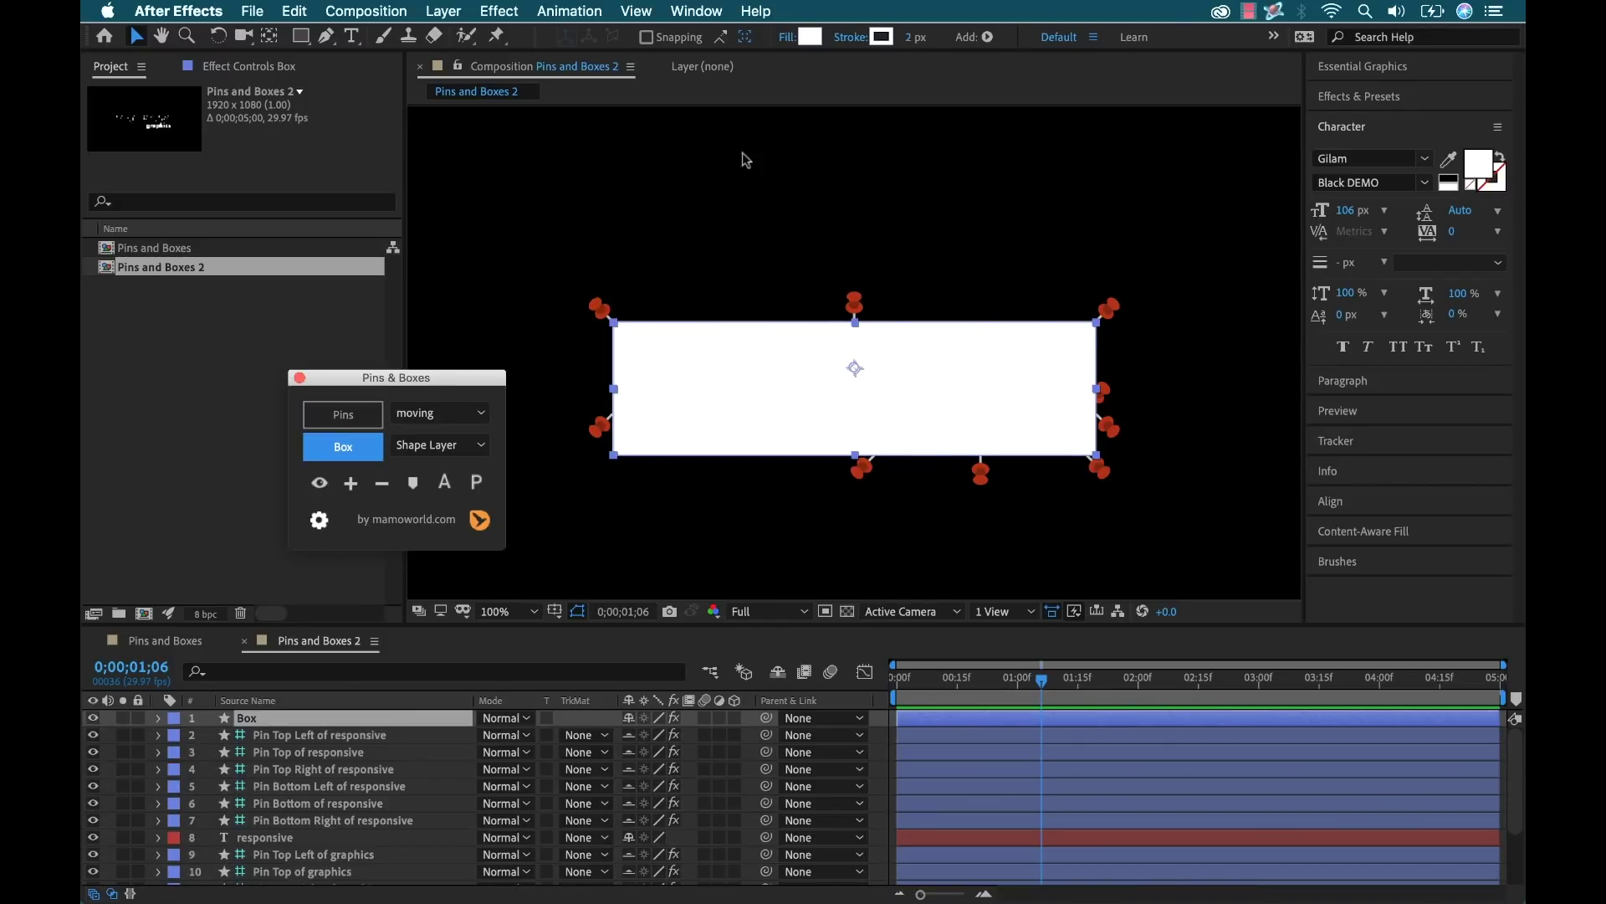
Set the new box's fill to None, leaving only its stroke, and hide the shy pin layers.
left_click(782, 40)
left_click(515, 261)
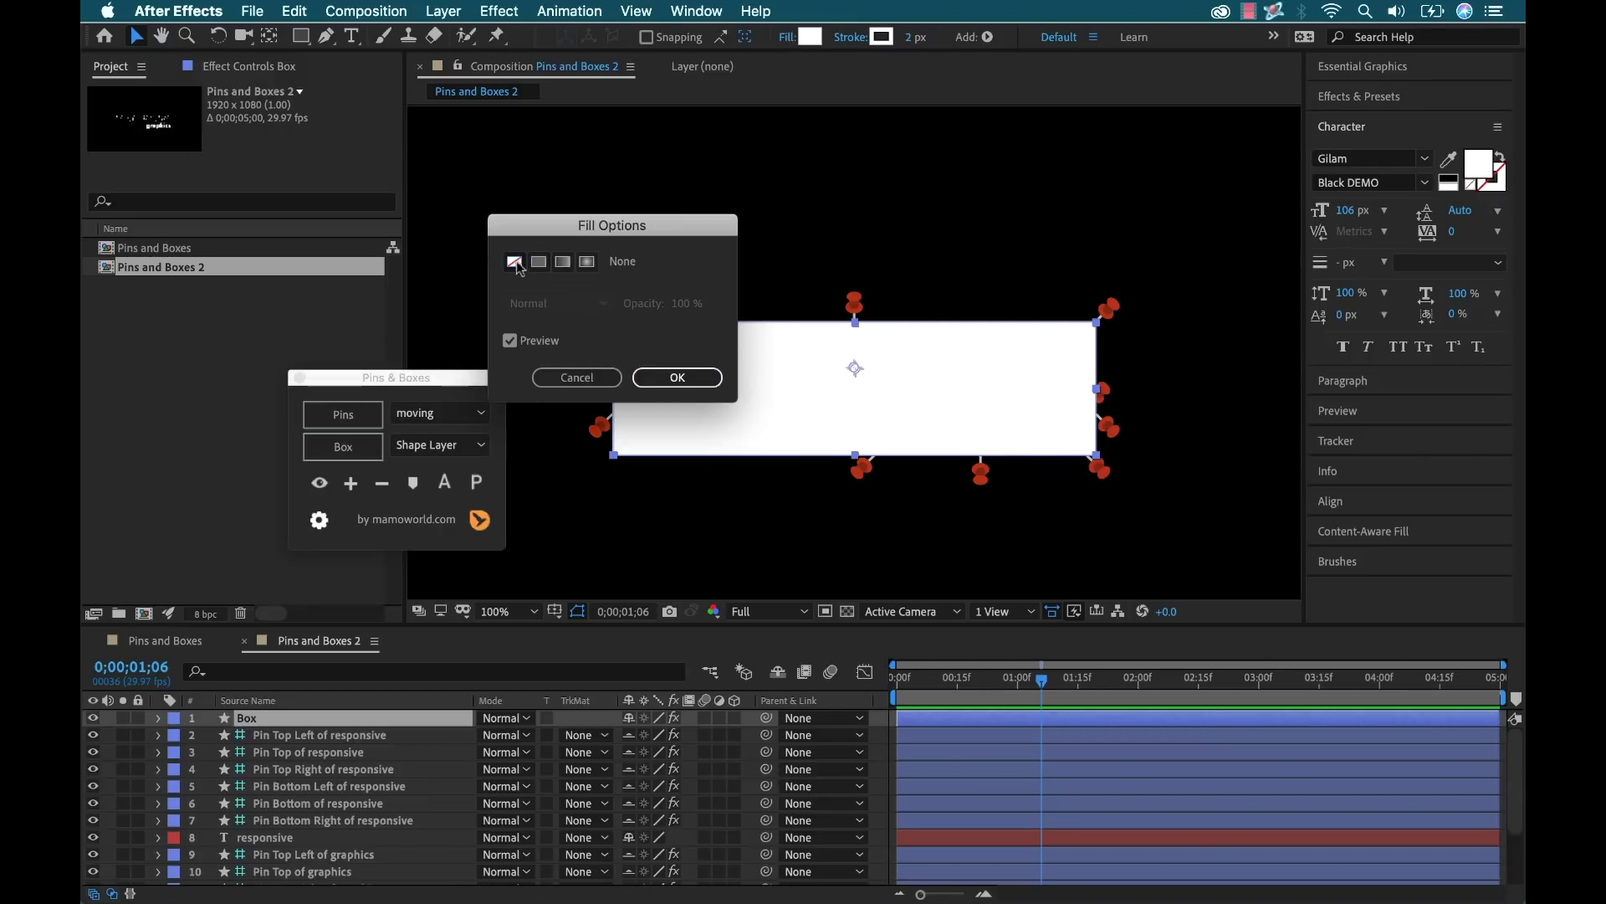
left_click(676, 378)
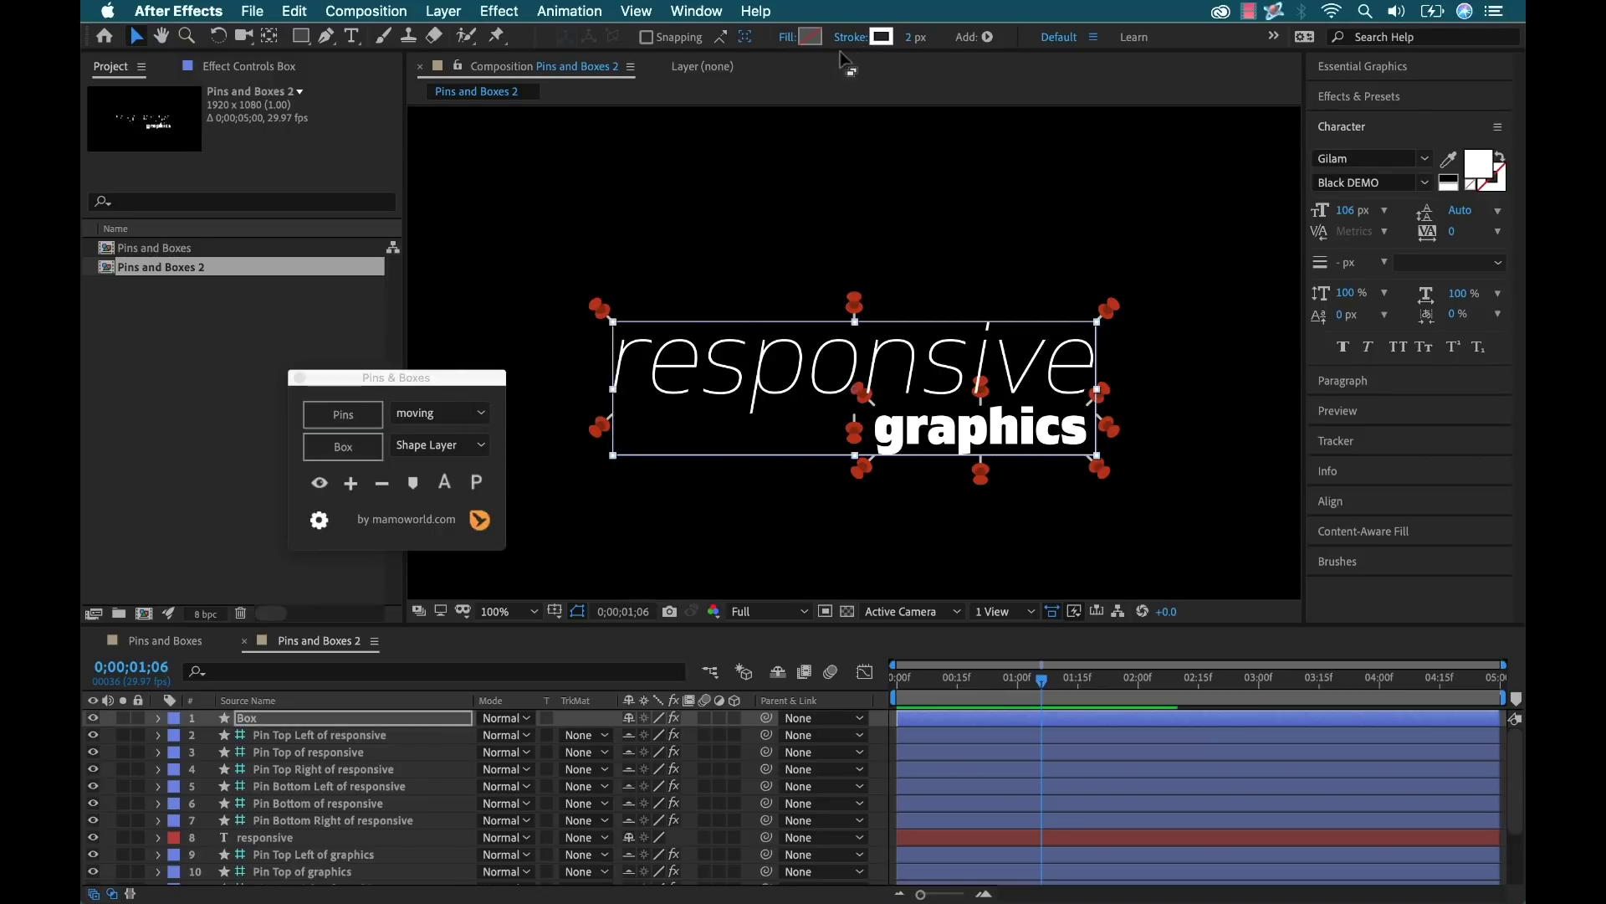
key("Return")
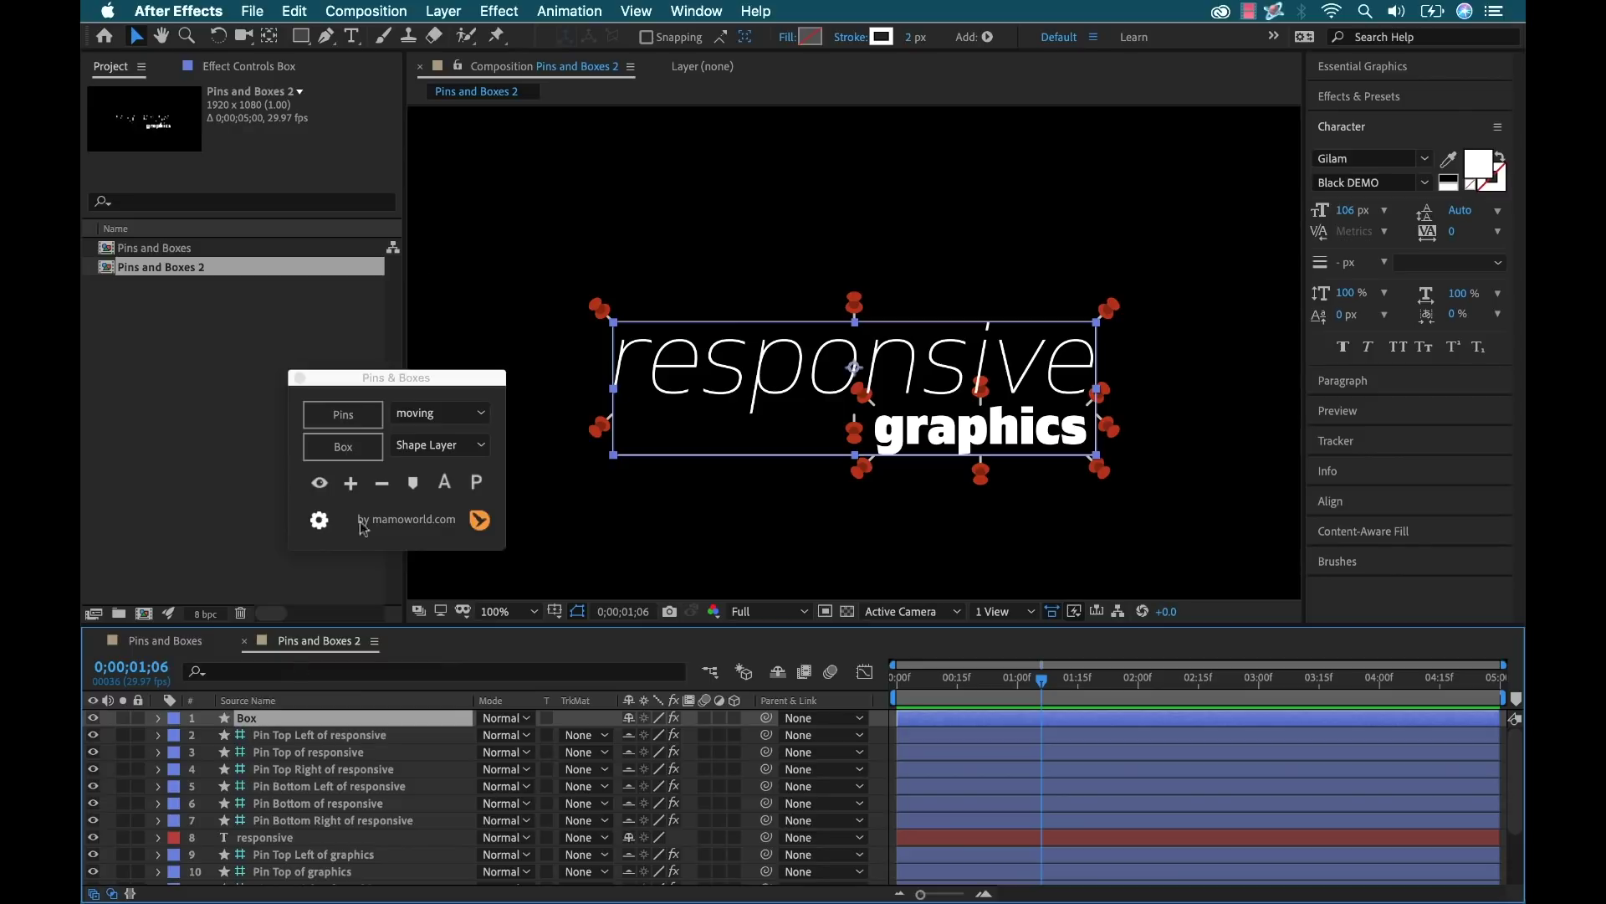
left_click(775, 676)
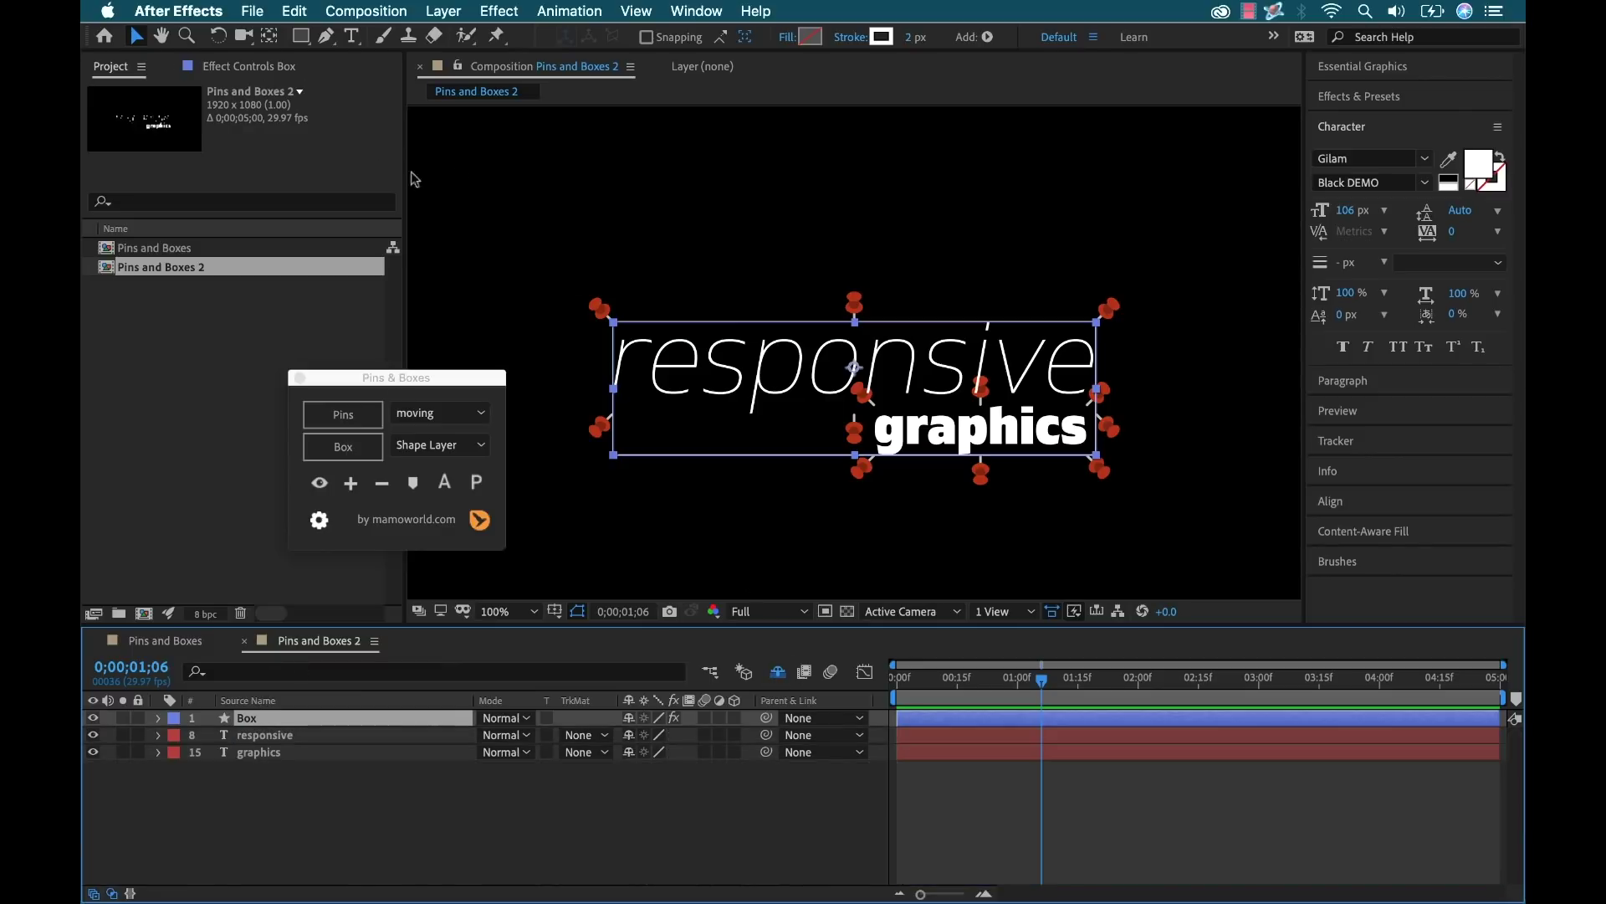
Set the box's left, top, right and bottom margins to 25 and hide the pins in the composition.
left_click(248, 70)
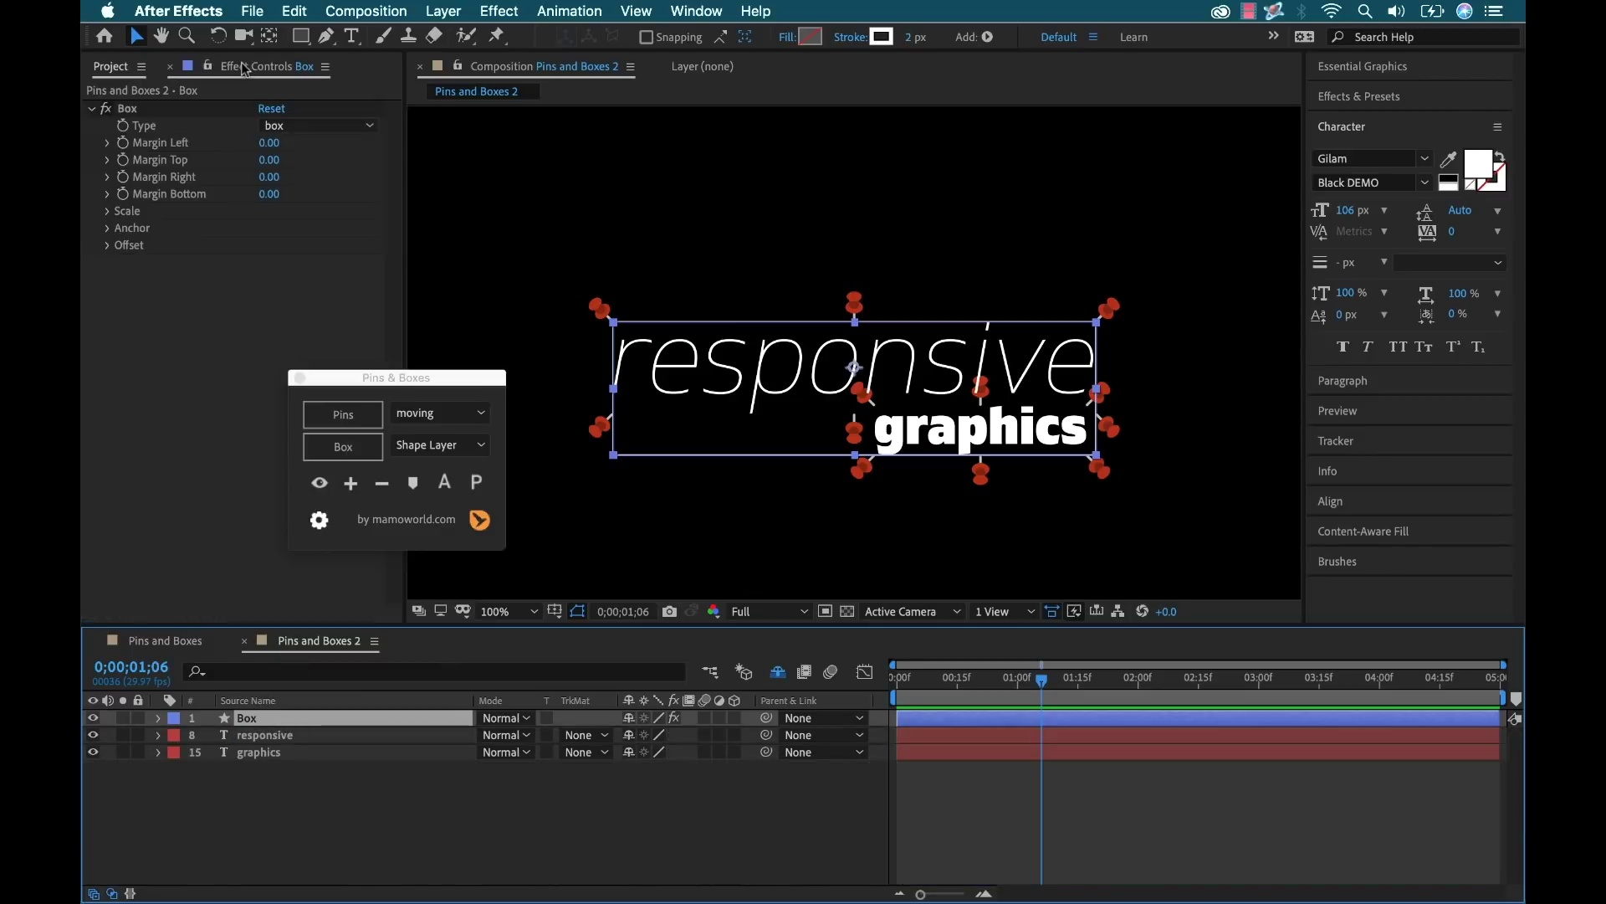
type("25")
left_click(269, 161)
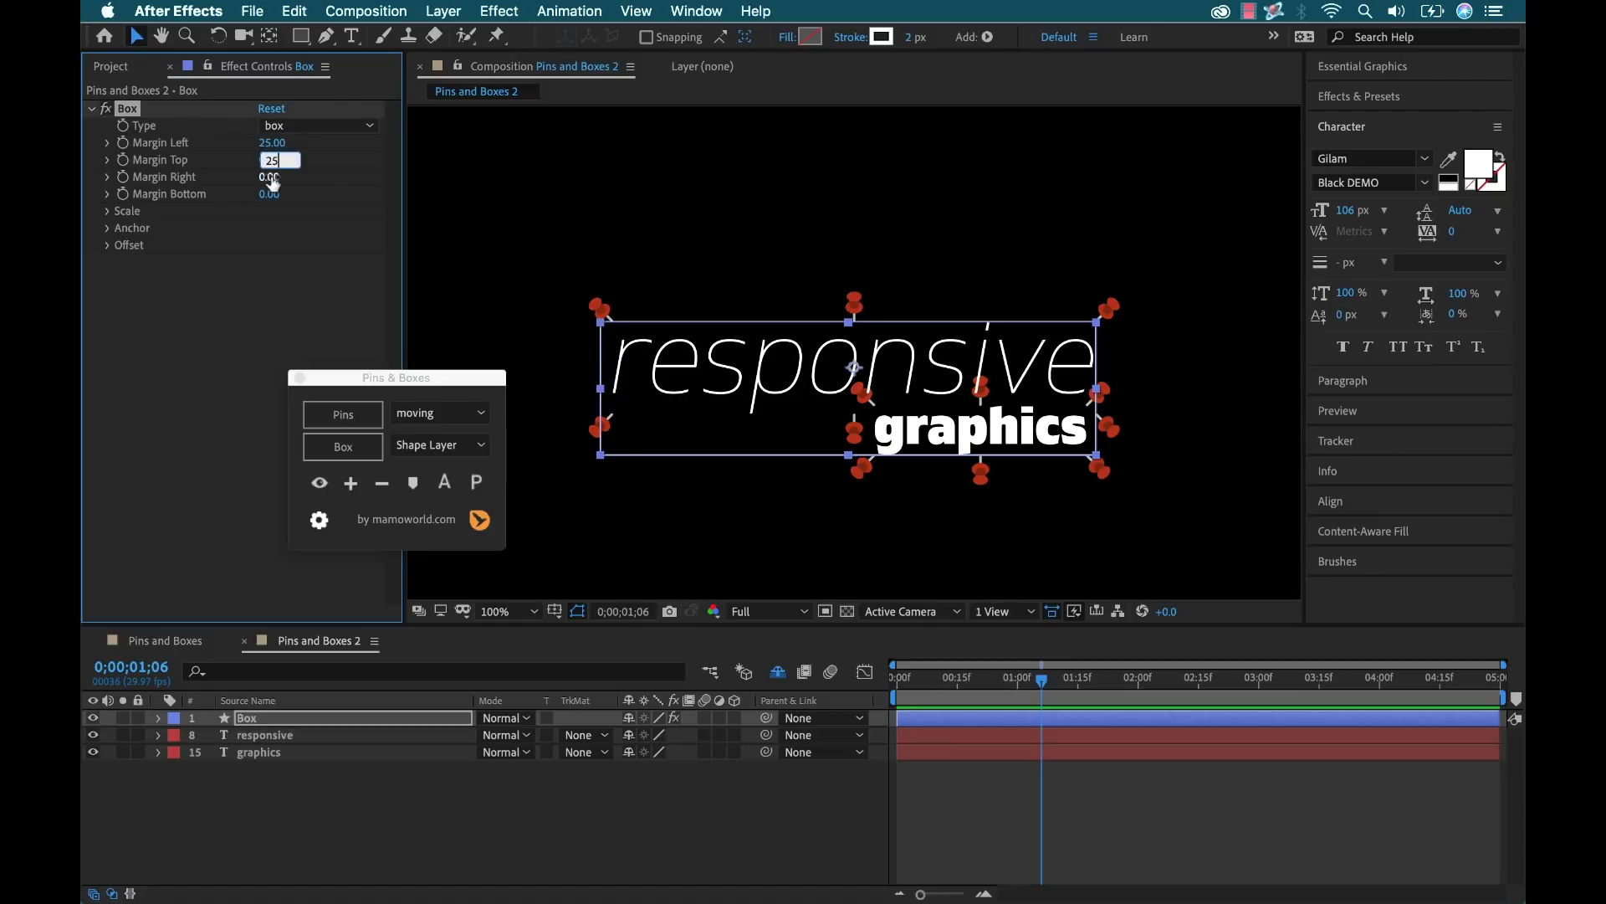
key("Tab")
type("25")
key("Tab")
type("25")
left_click(211, 368)
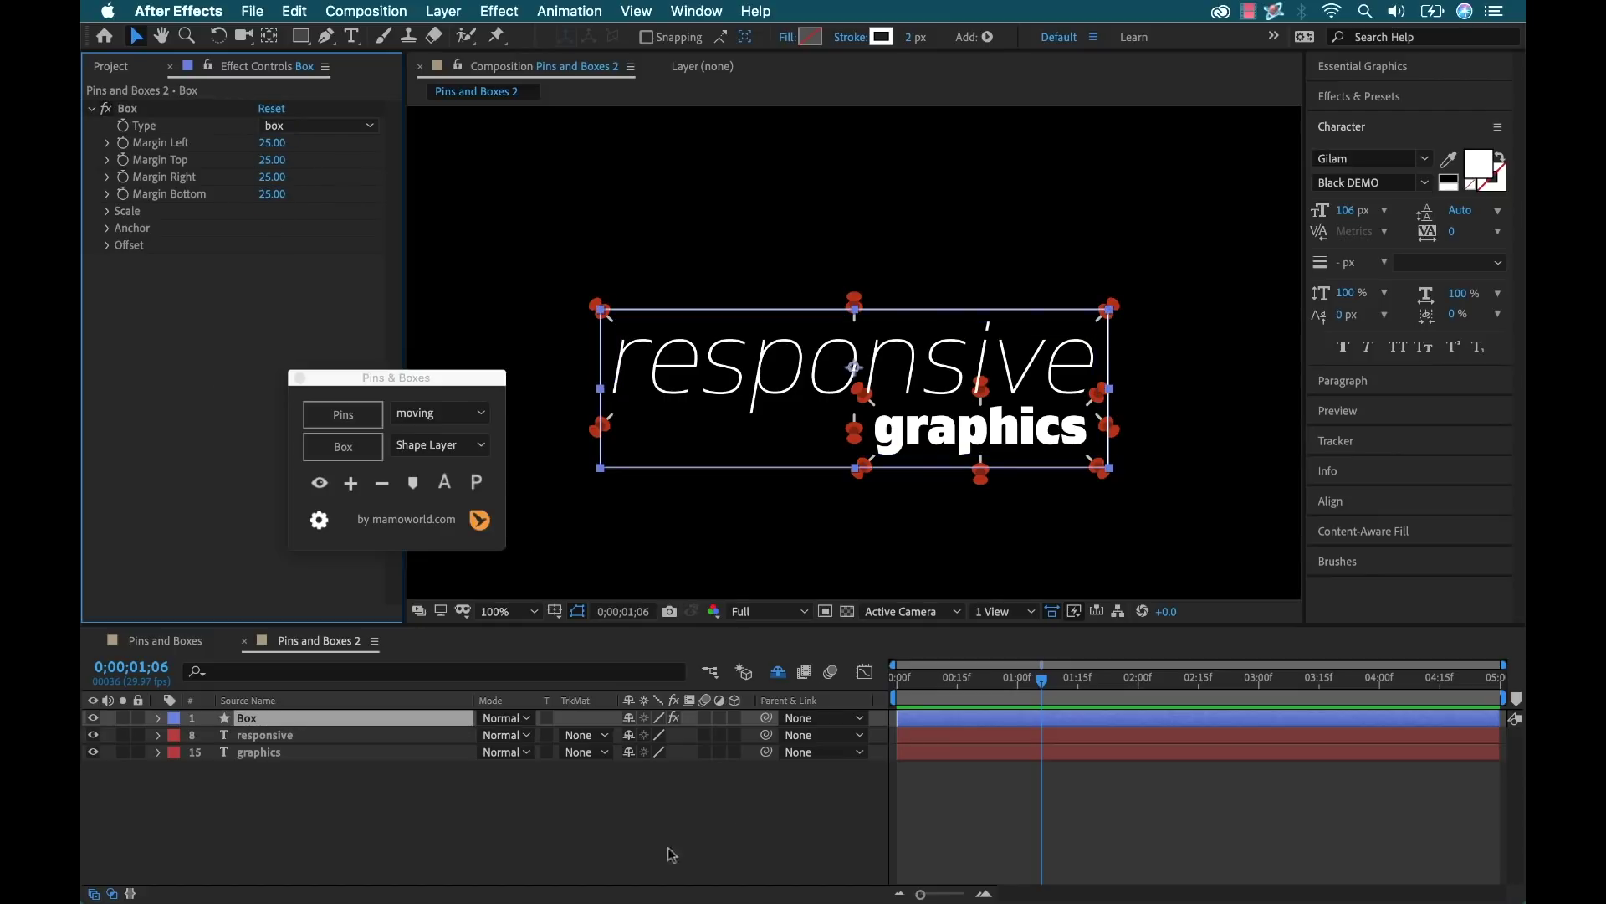
left_click(626, 830)
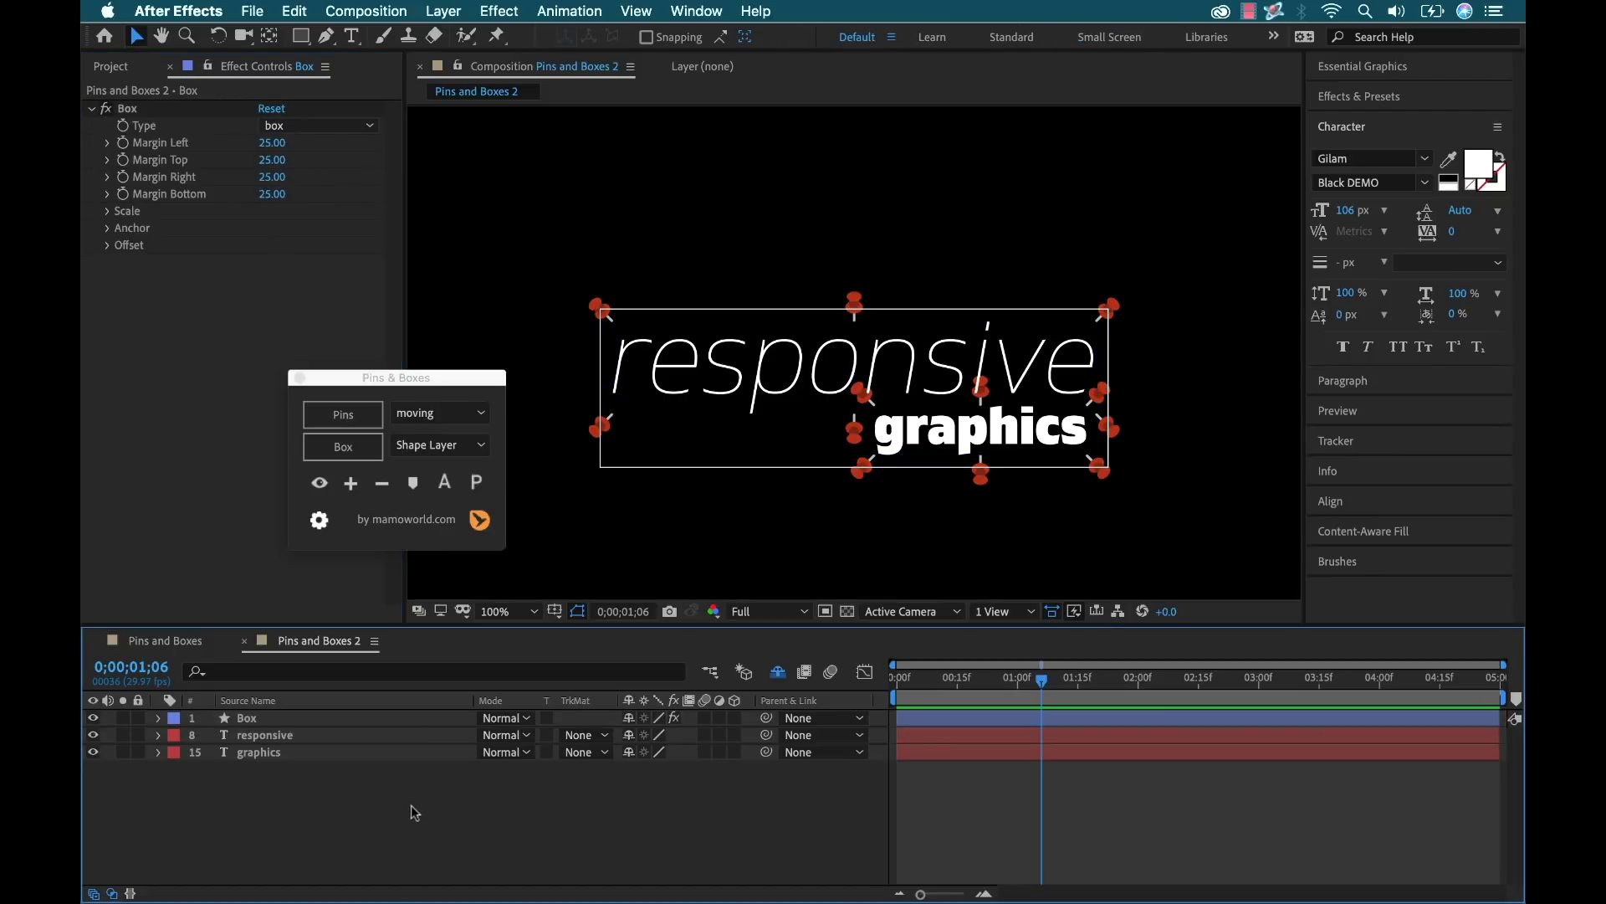
left_click(332, 493)
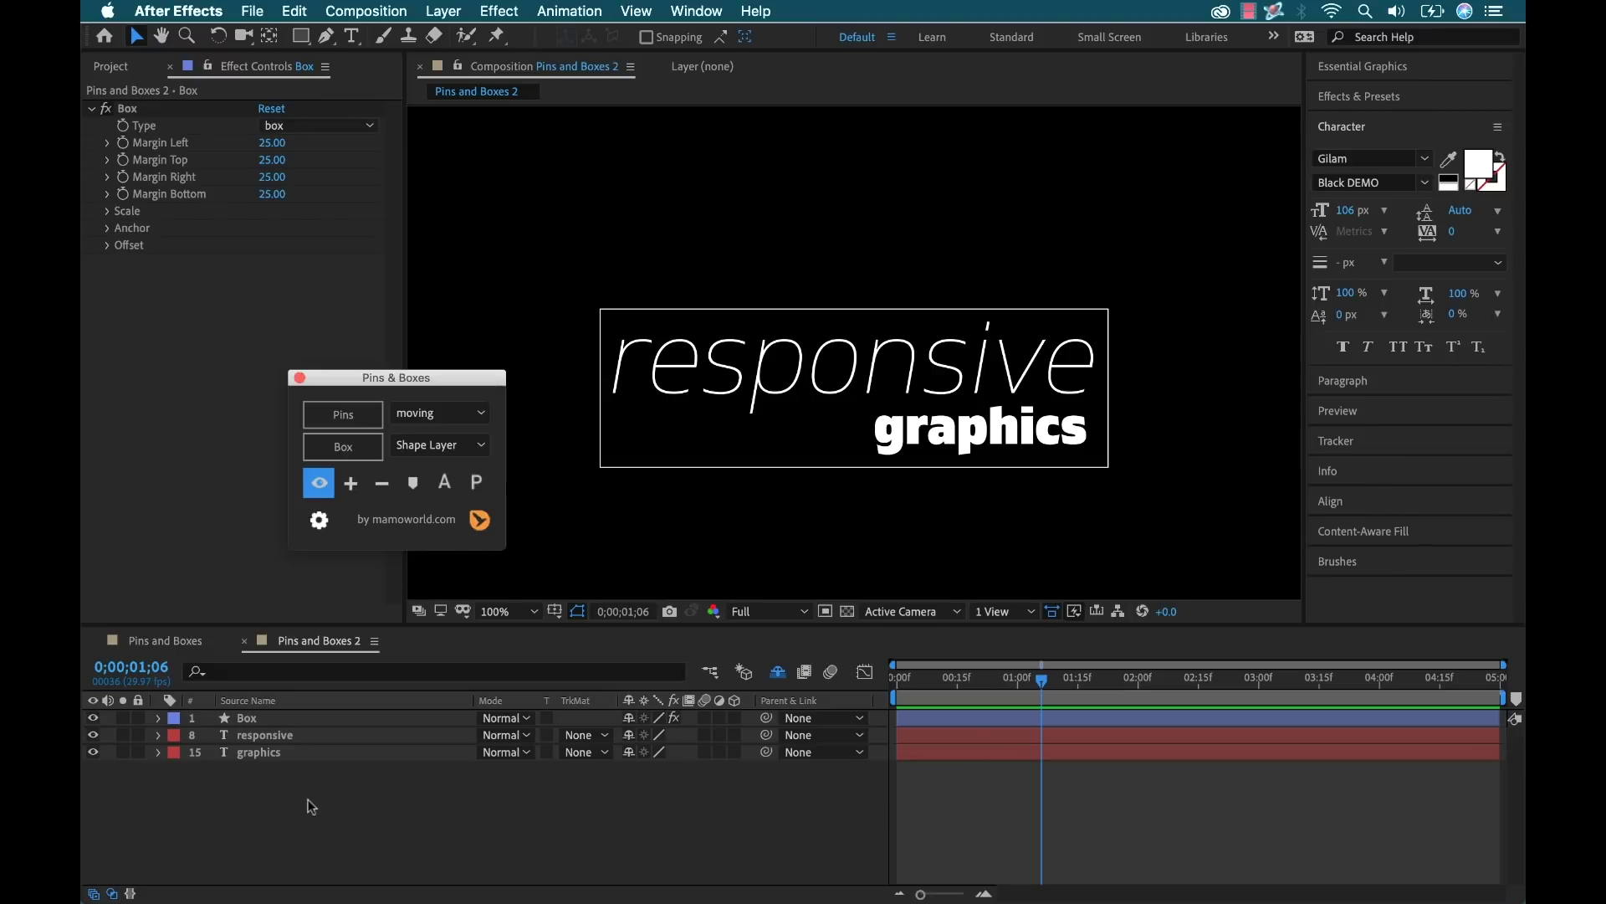
Enlarge the graphics text to 302 px and reposition it beneath the responsive text to test the outline box.
left_click(261, 753)
left_click_drag(942, 434, 924, 465)
left_click_drag(1344, 212, 1460, 211)
left_click_drag(871, 425, 915, 468)
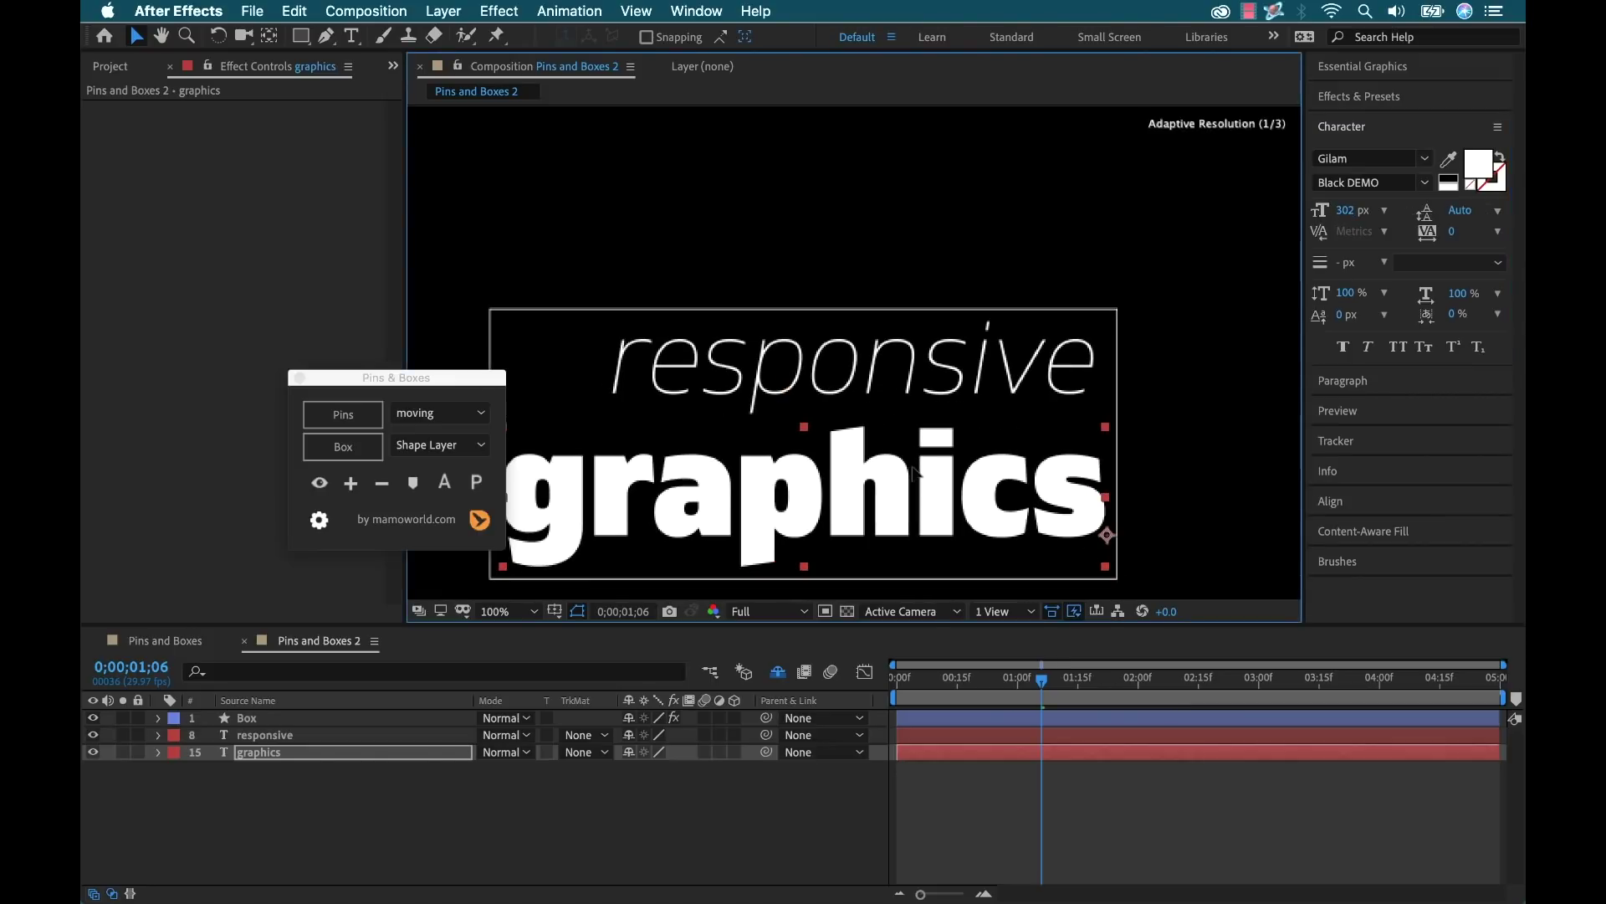
left_click(874, 365)
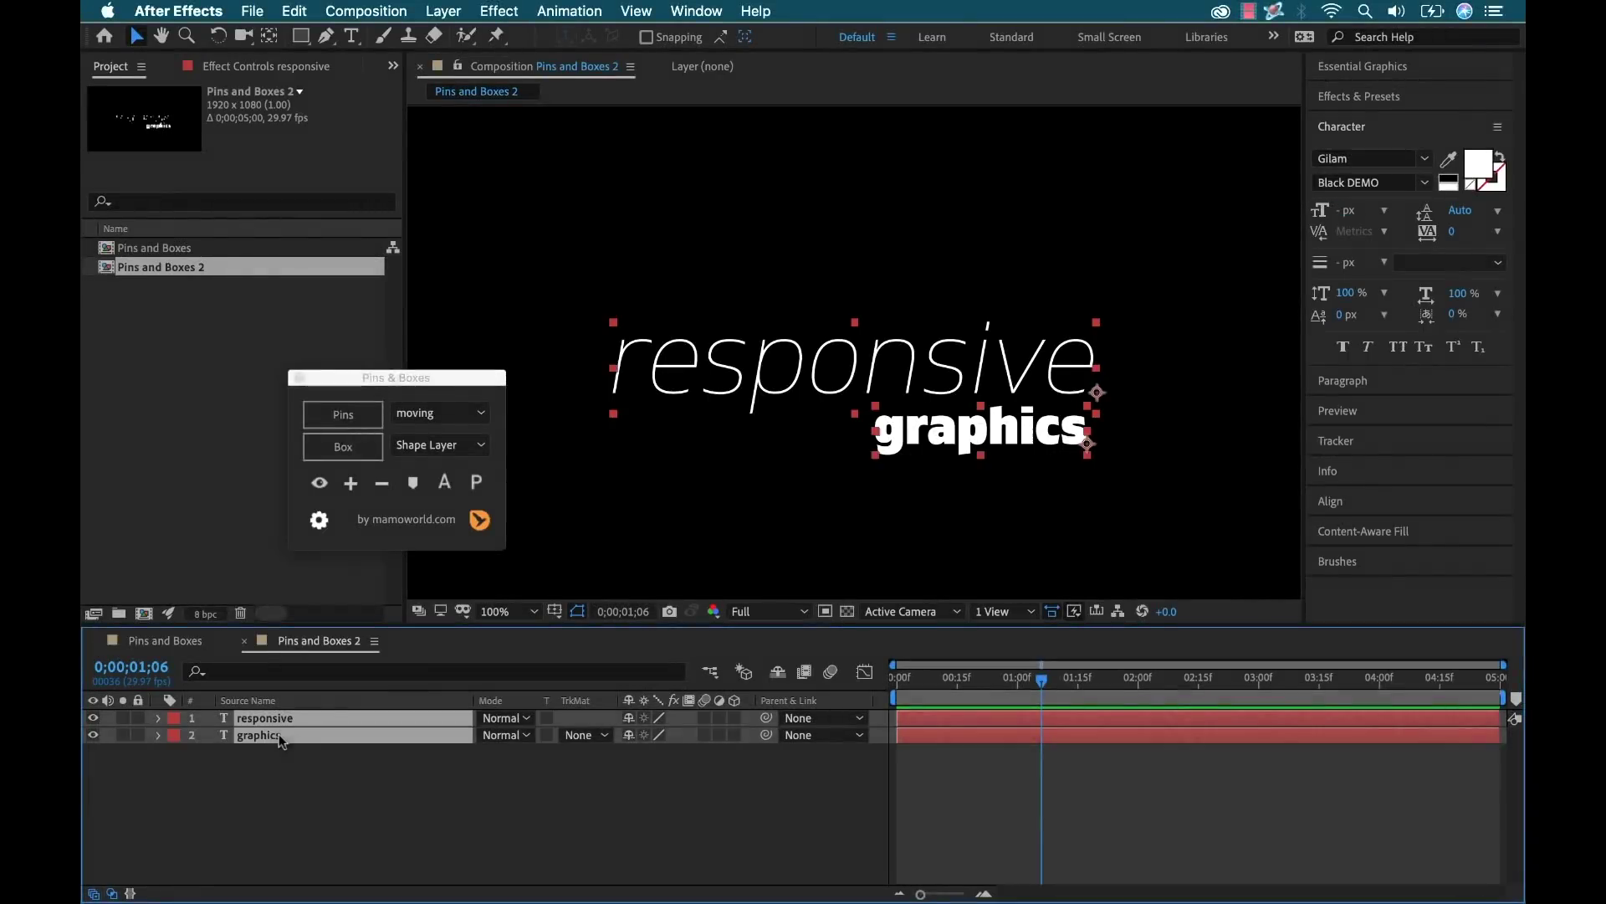
Create moving pins and an enclosing shape-layer box for both texts, set its fill to None, and hide the shy pin layers.
left_click(343, 414)
left_click(343, 446)
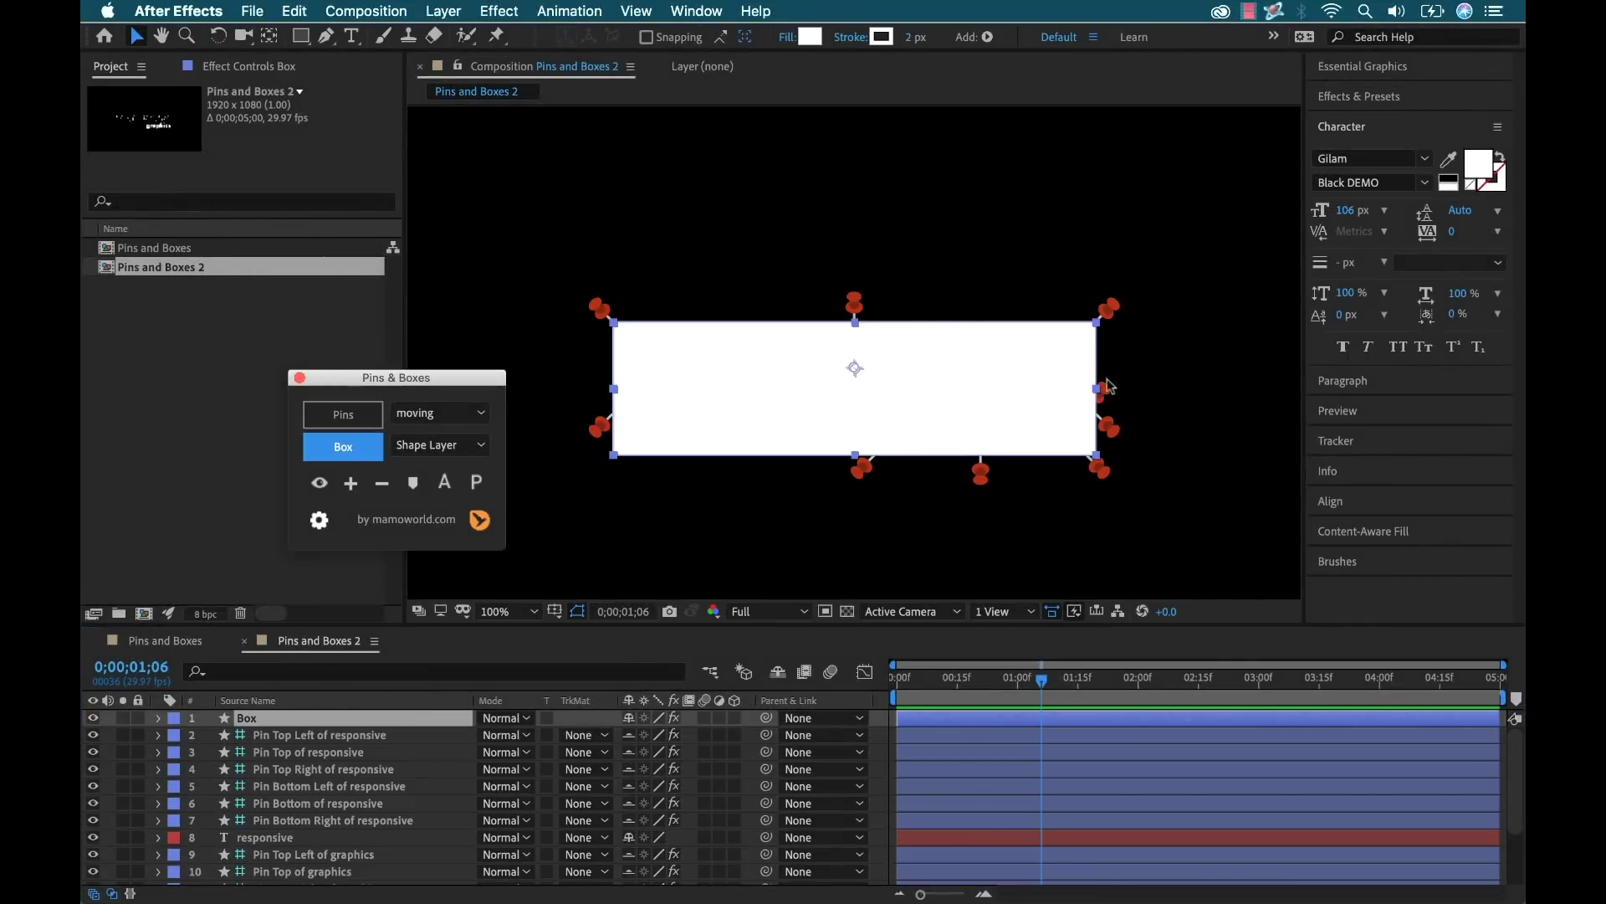
left_click(786, 36)
left_click(514, 261)
left_click(677, 377)
left_click(777, 671)
Set the outline box's left, top, right and bottom margins to 25 and hide the pins in the composition.
left_click(248, 66)
left_click(272, 142)
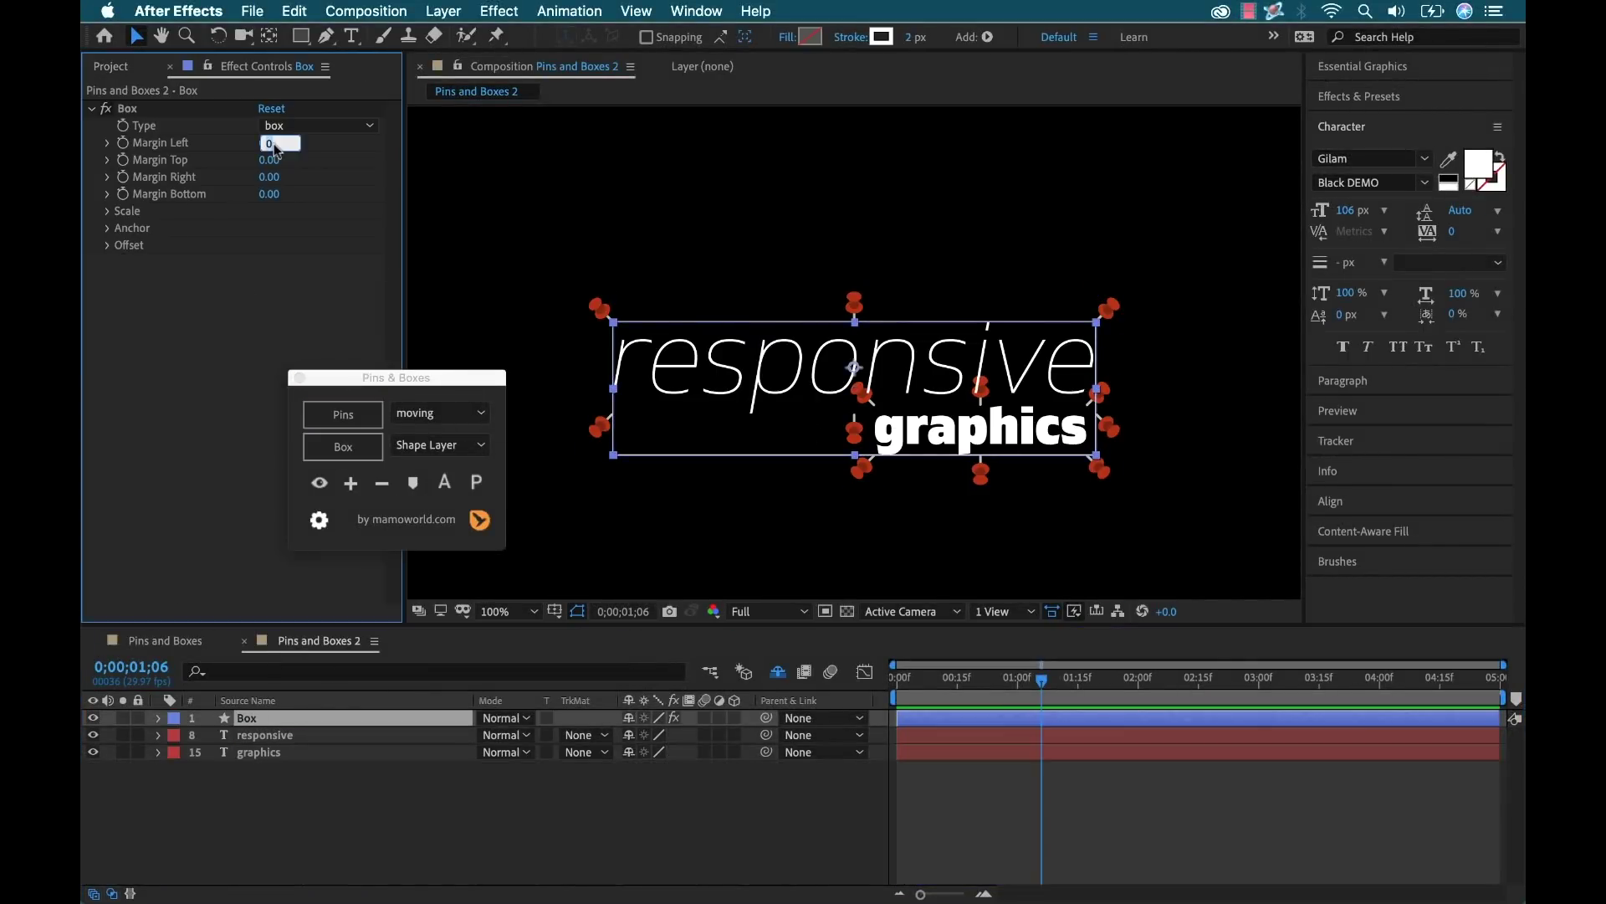
type("25")
left_click(272, 159)
type("25")
left_click(272, 194)
type("25")
left_click(444, 799)
left_click(319, 482)
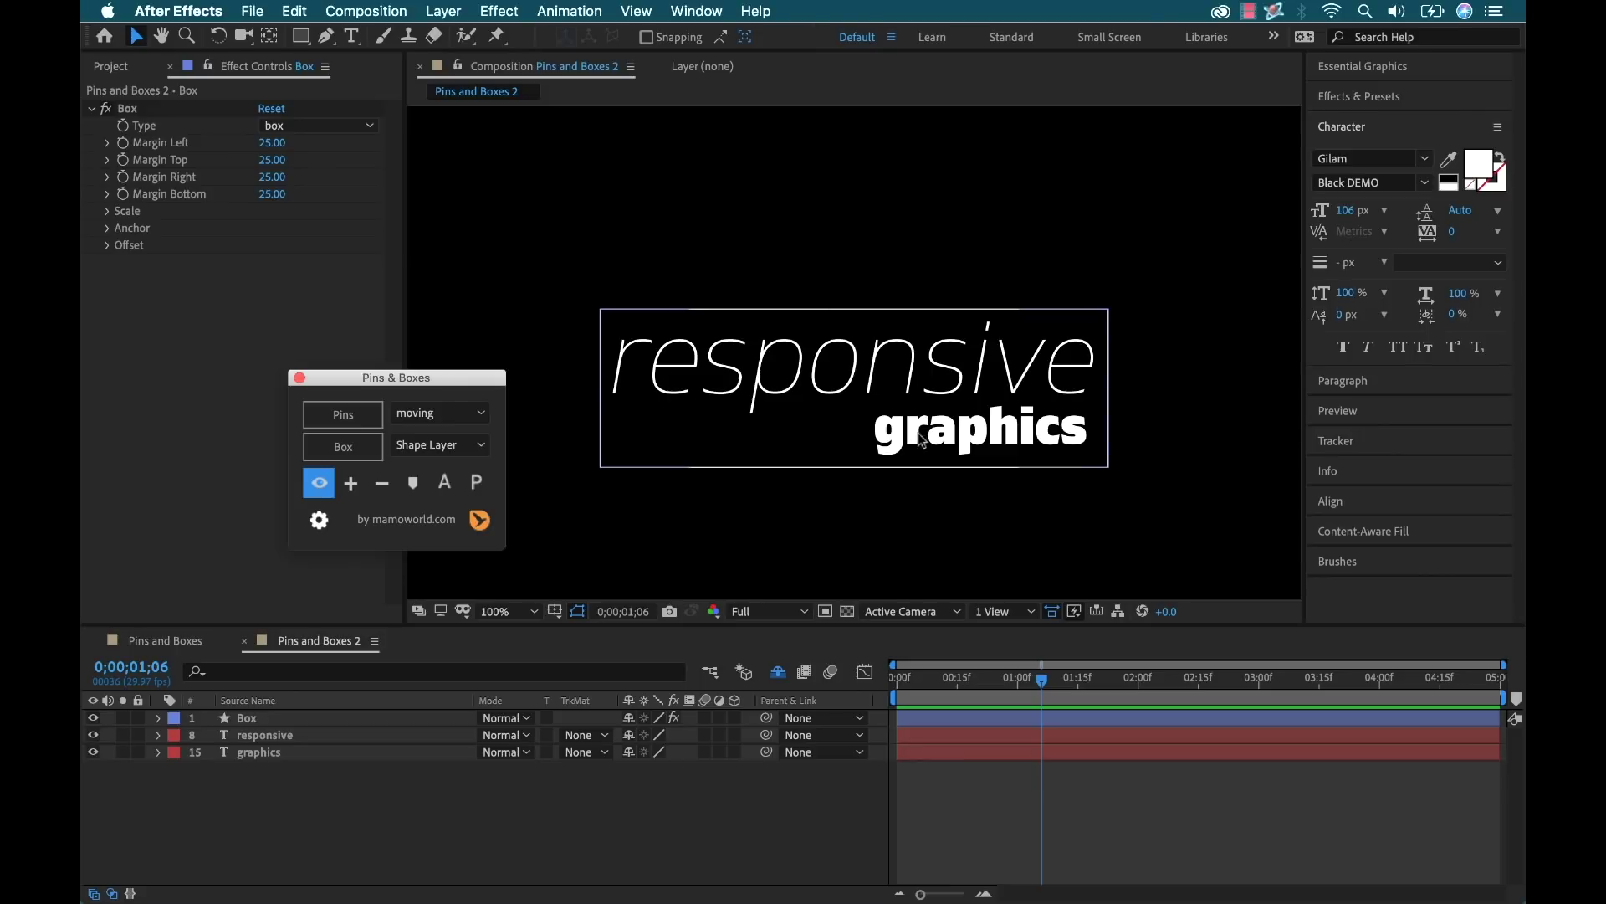
Move the graphics text farther below the responsive text and enlarge it to about 168 px to test the outline box.
left_click_drag(918, 440, 919, 491)
left_click_drag(1345, 210, 1396, 210)
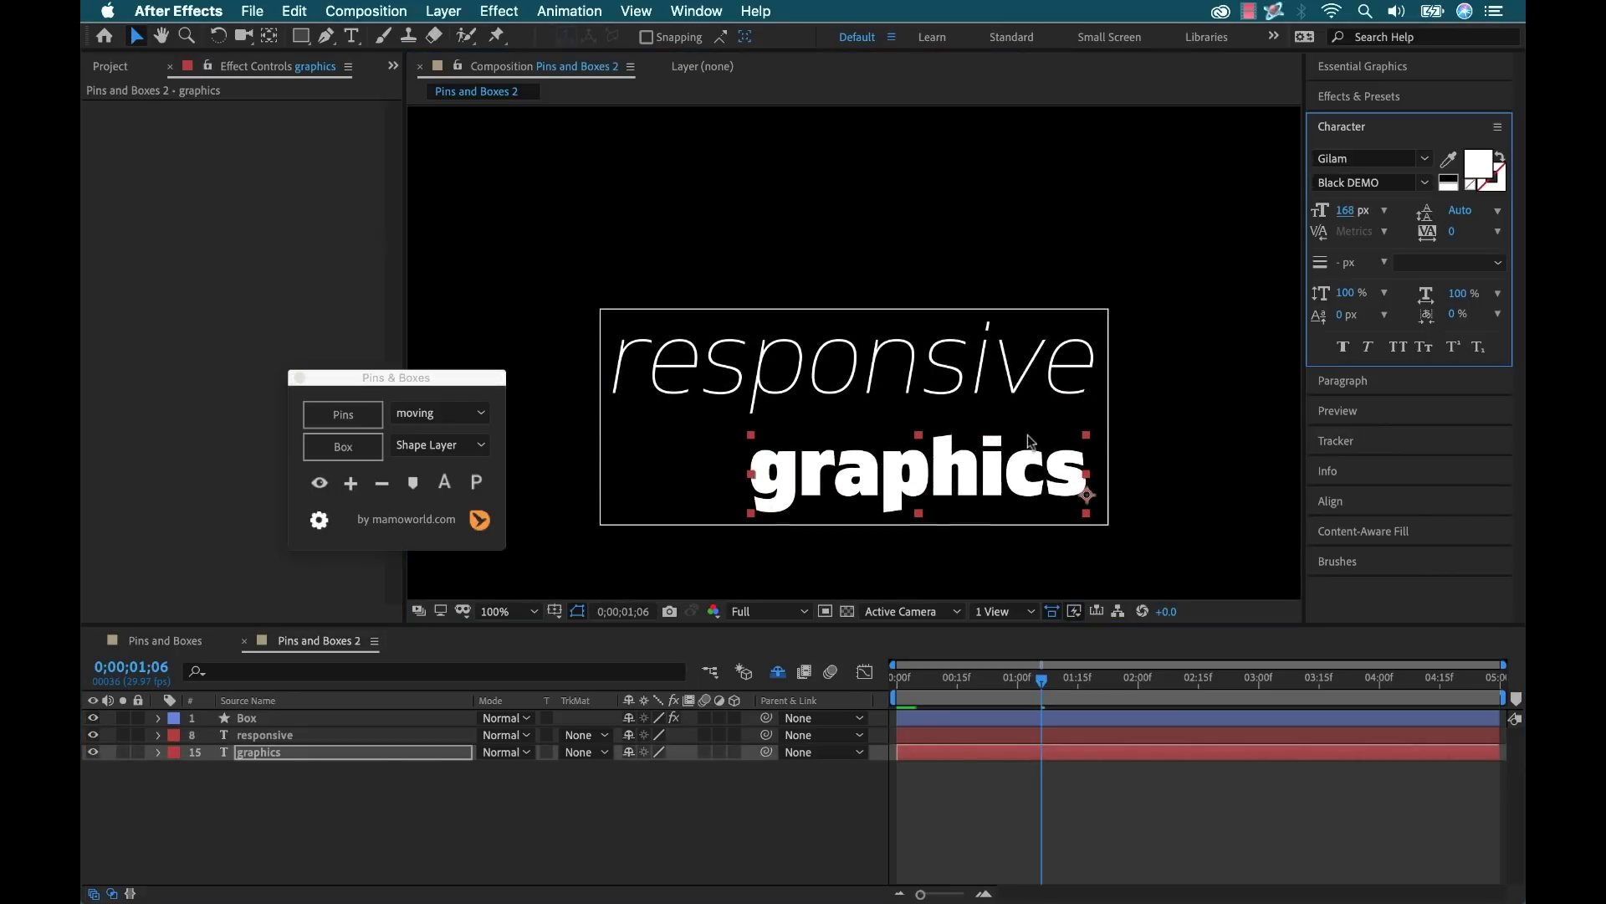
key("super+shift+period")
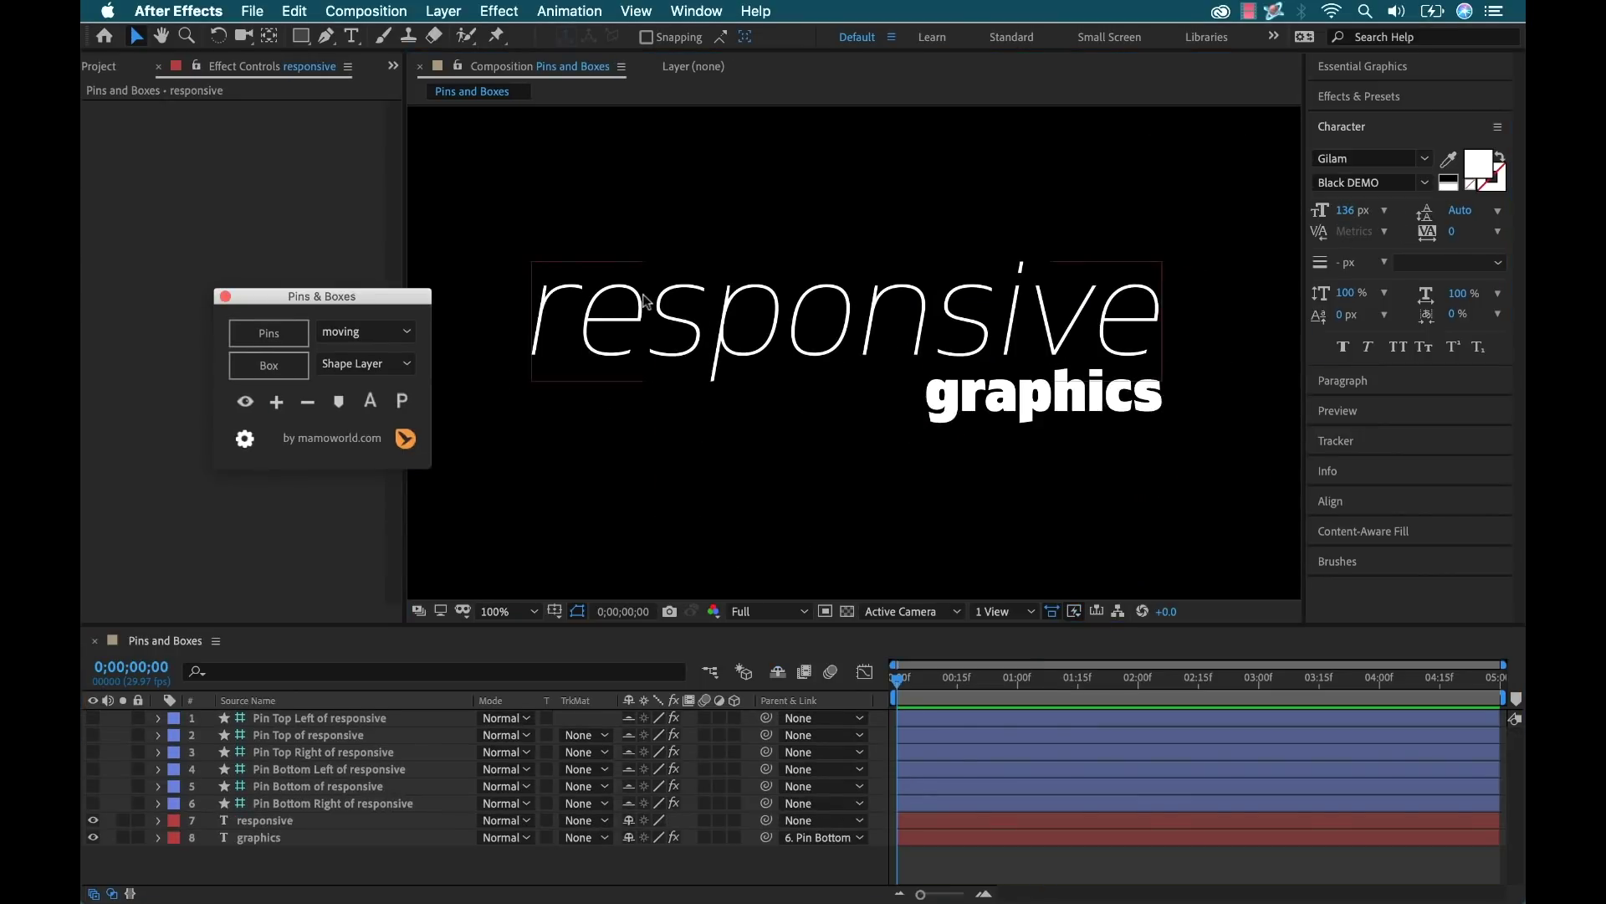
In the Pins and Boxes composition, show the responsive text's pins, create a red-filled shape-layer box from them, and place it beneath the texts.
left_click(245, 402)
left_click(320, 718)
left_click(333, 803, "shift")
left_click(269, 364)
left_click(809, 37)
left_click_drag(279, 718, 258, 813)
Set all four margins of the responsive text's box to 25 and shift the text vertically to test the box.
left_click(247, 854)
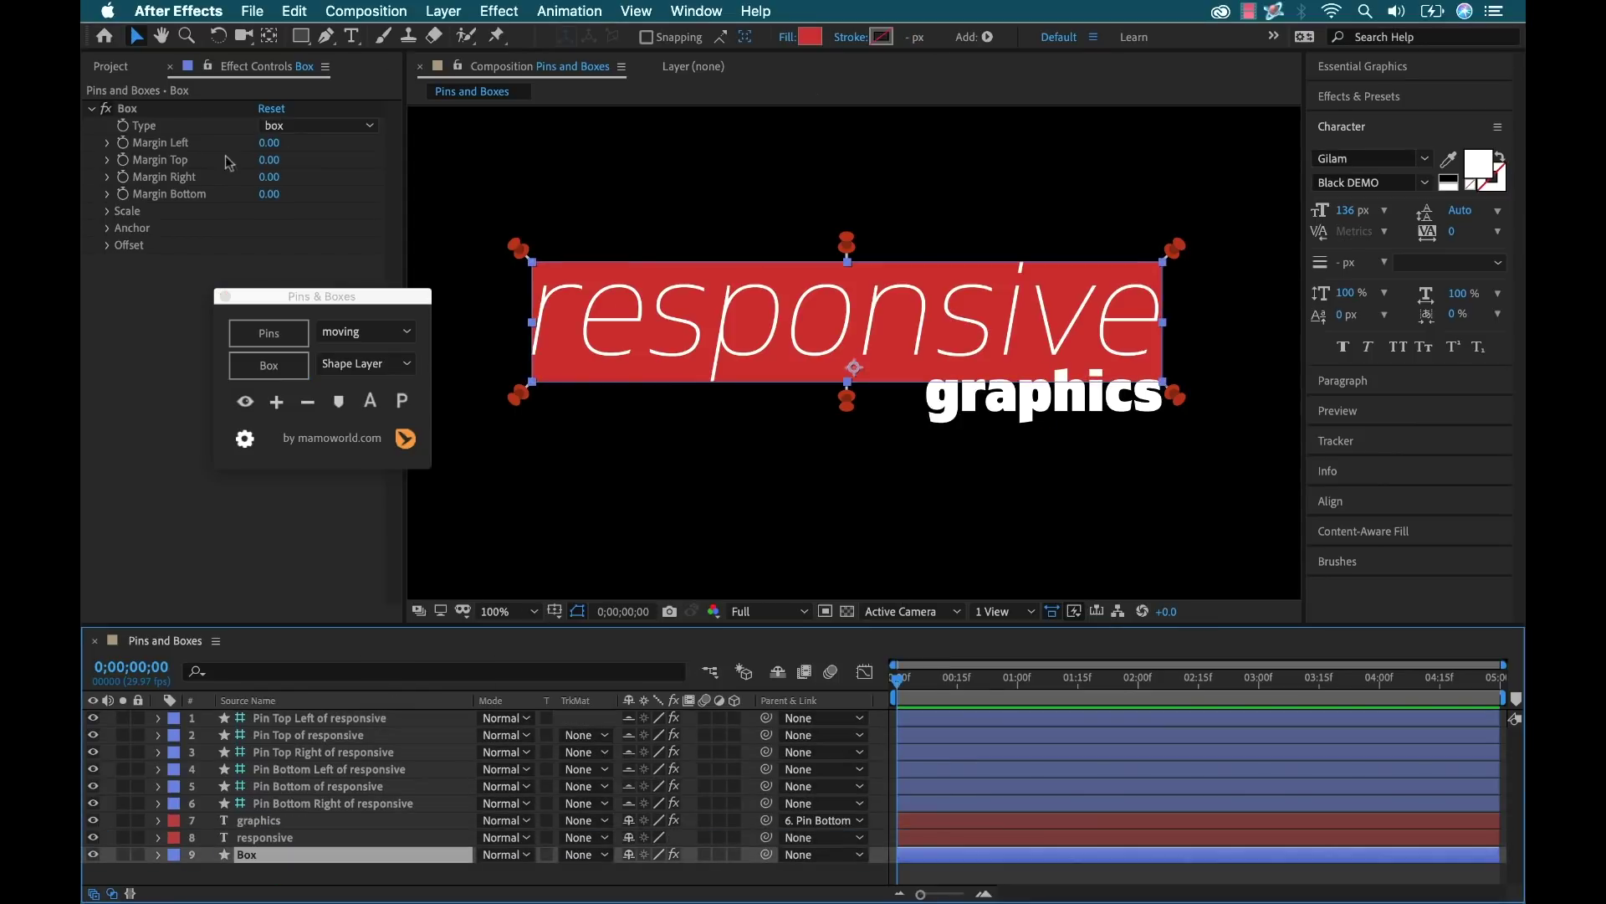
type("15")
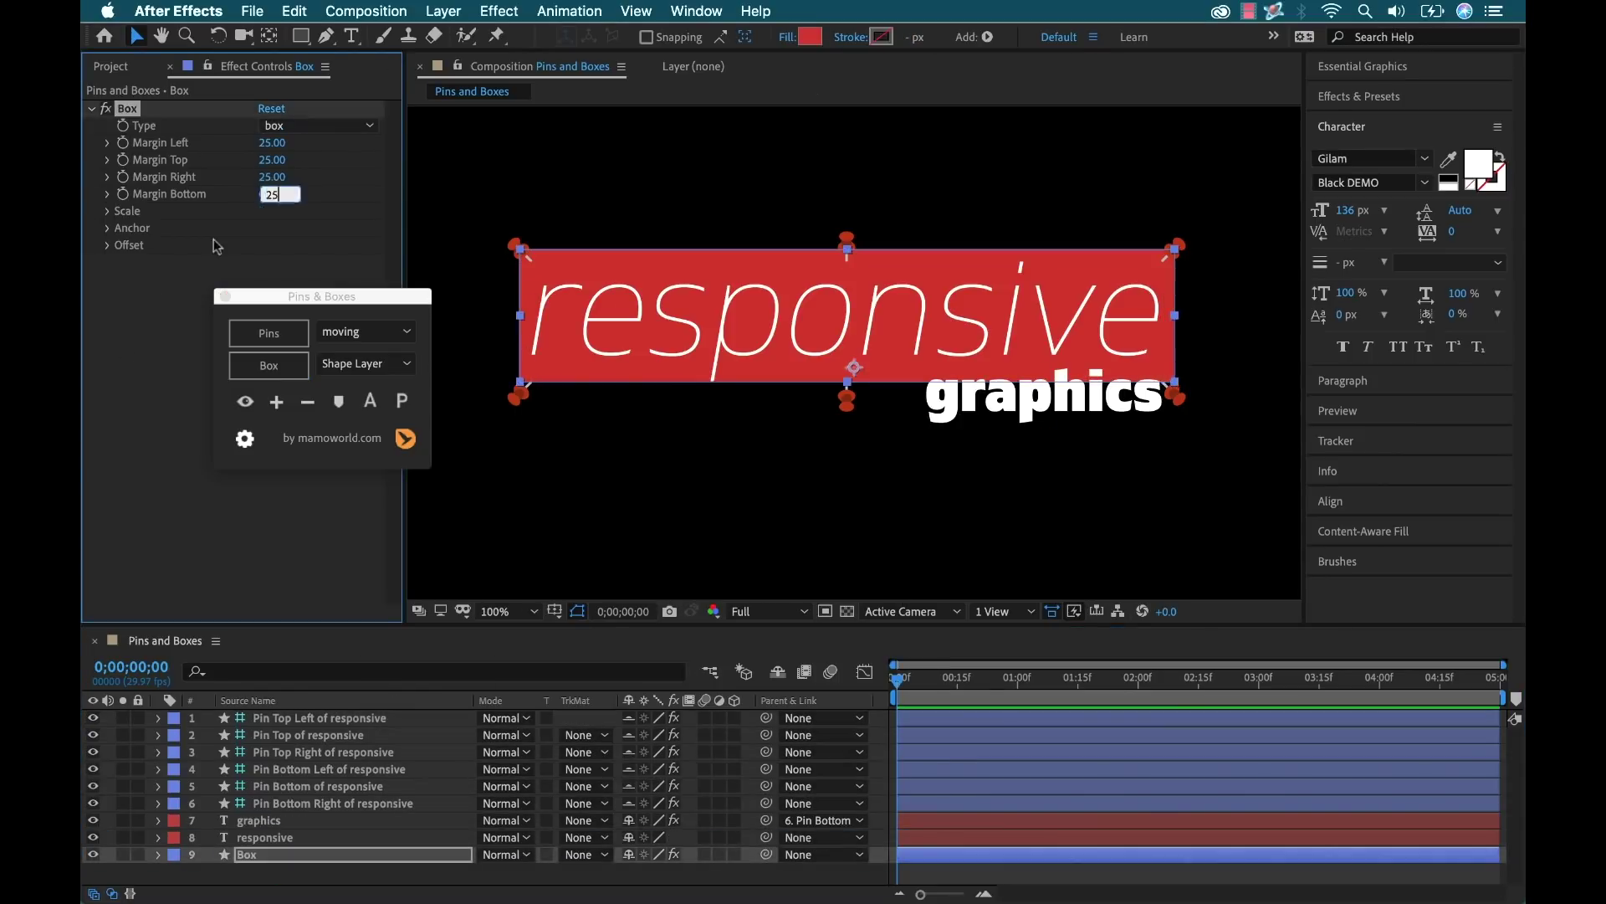
left_click_drag(887, 310, 887, 310)
left_click_drag(887, 309, 887, 284)
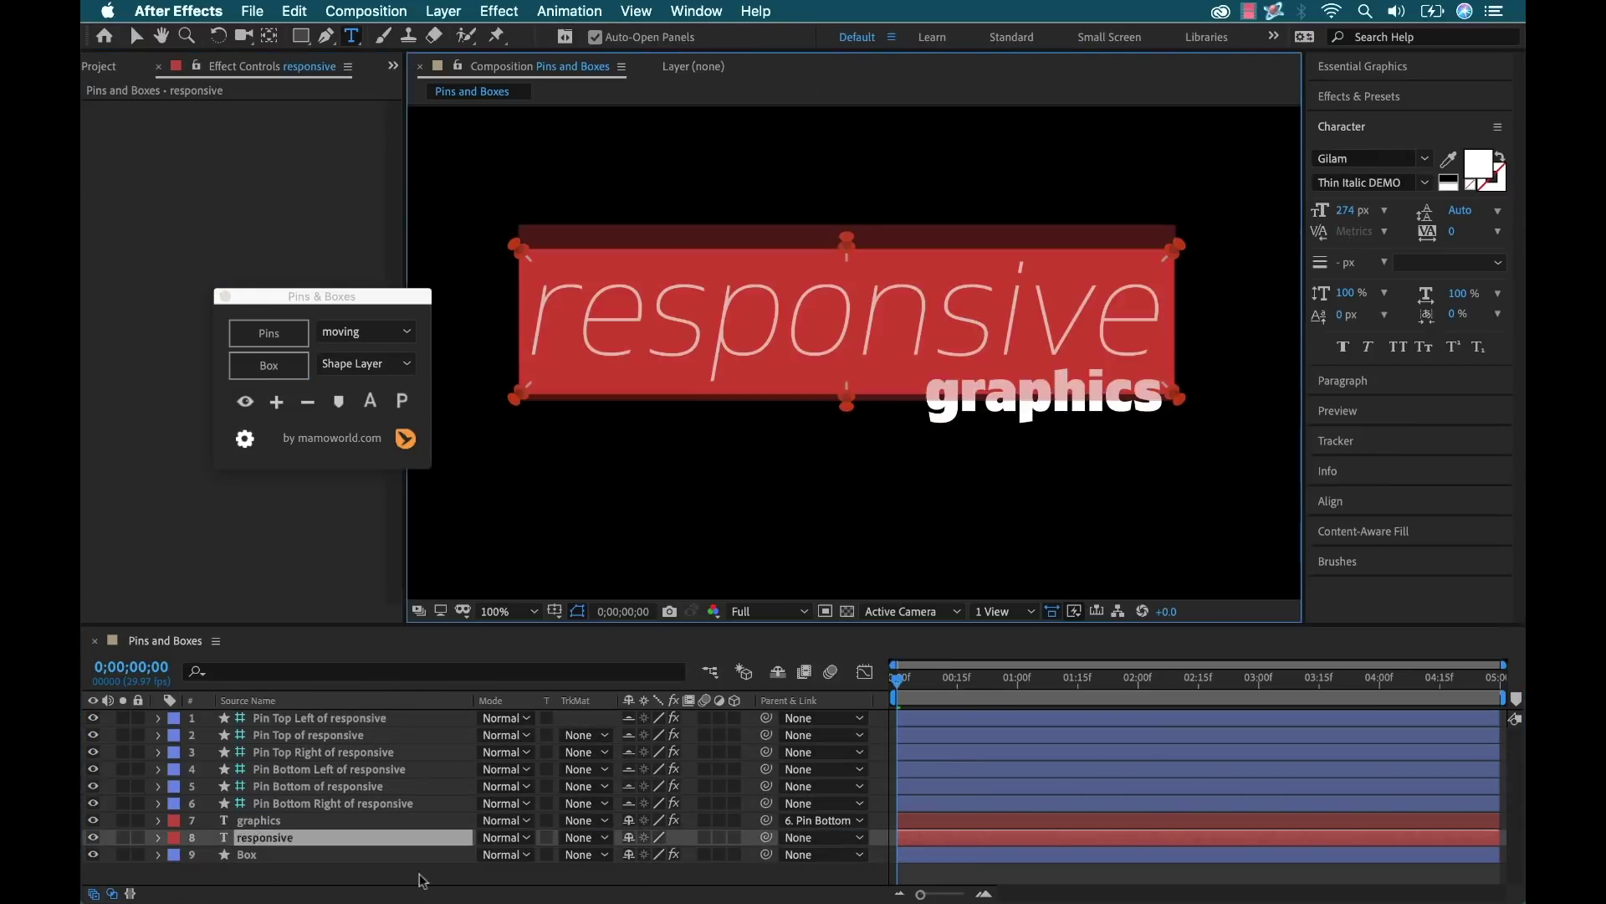
left_click(423, 877)
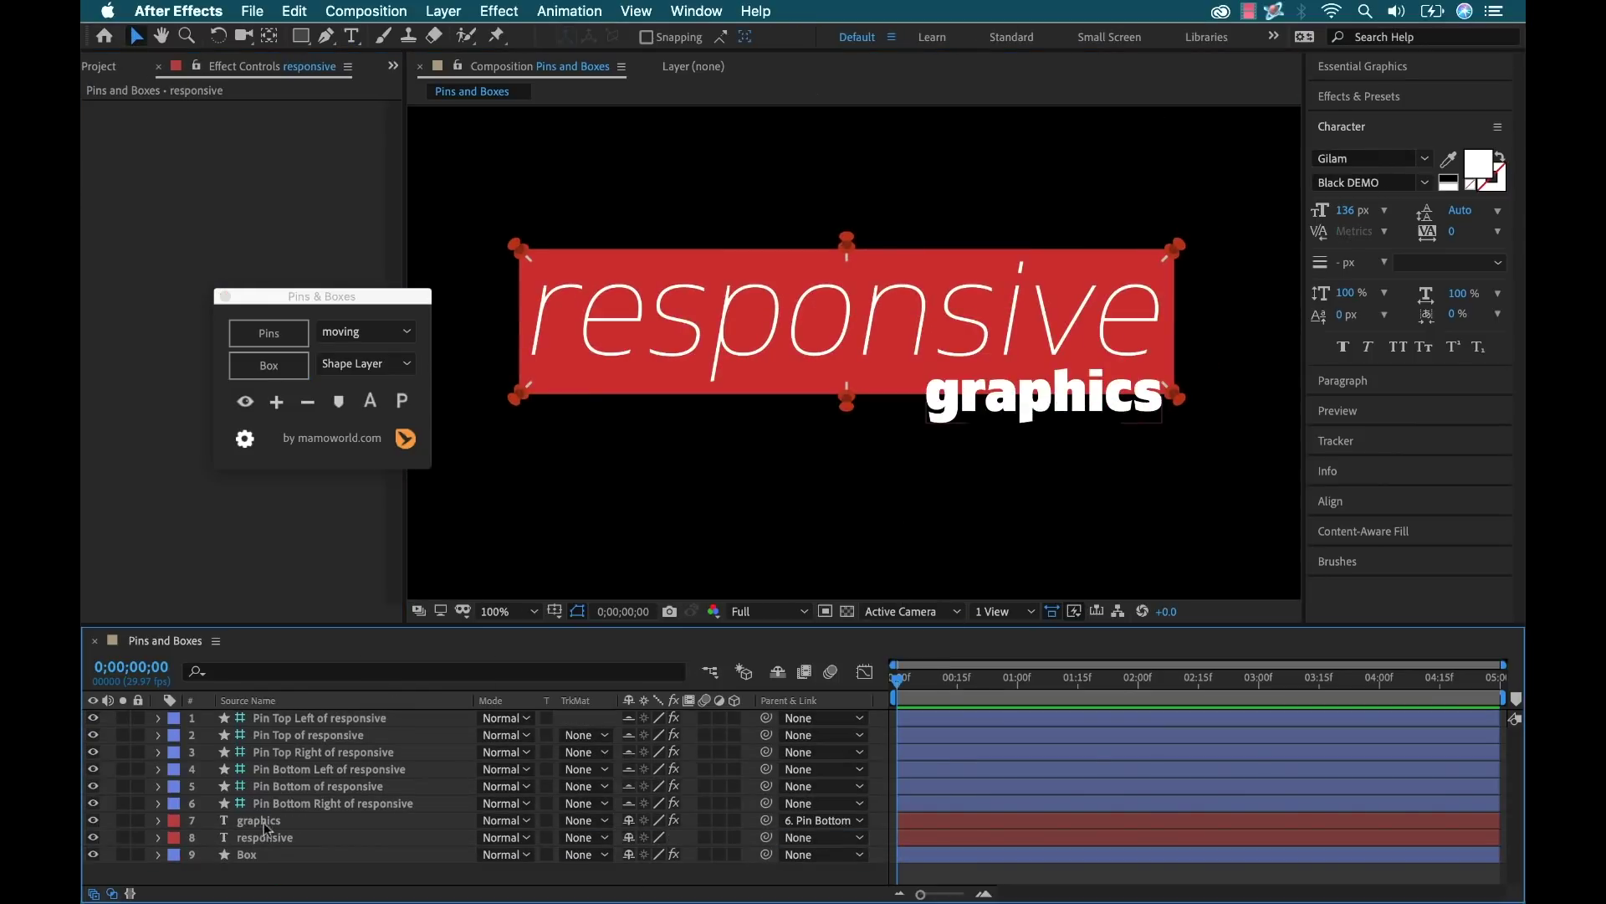
Create moving pins on the graphics text and a red shape-layer box around them, placed beneath that text.
left_click(265, 821)
left_click(269, 333)
left_click(269, 365)
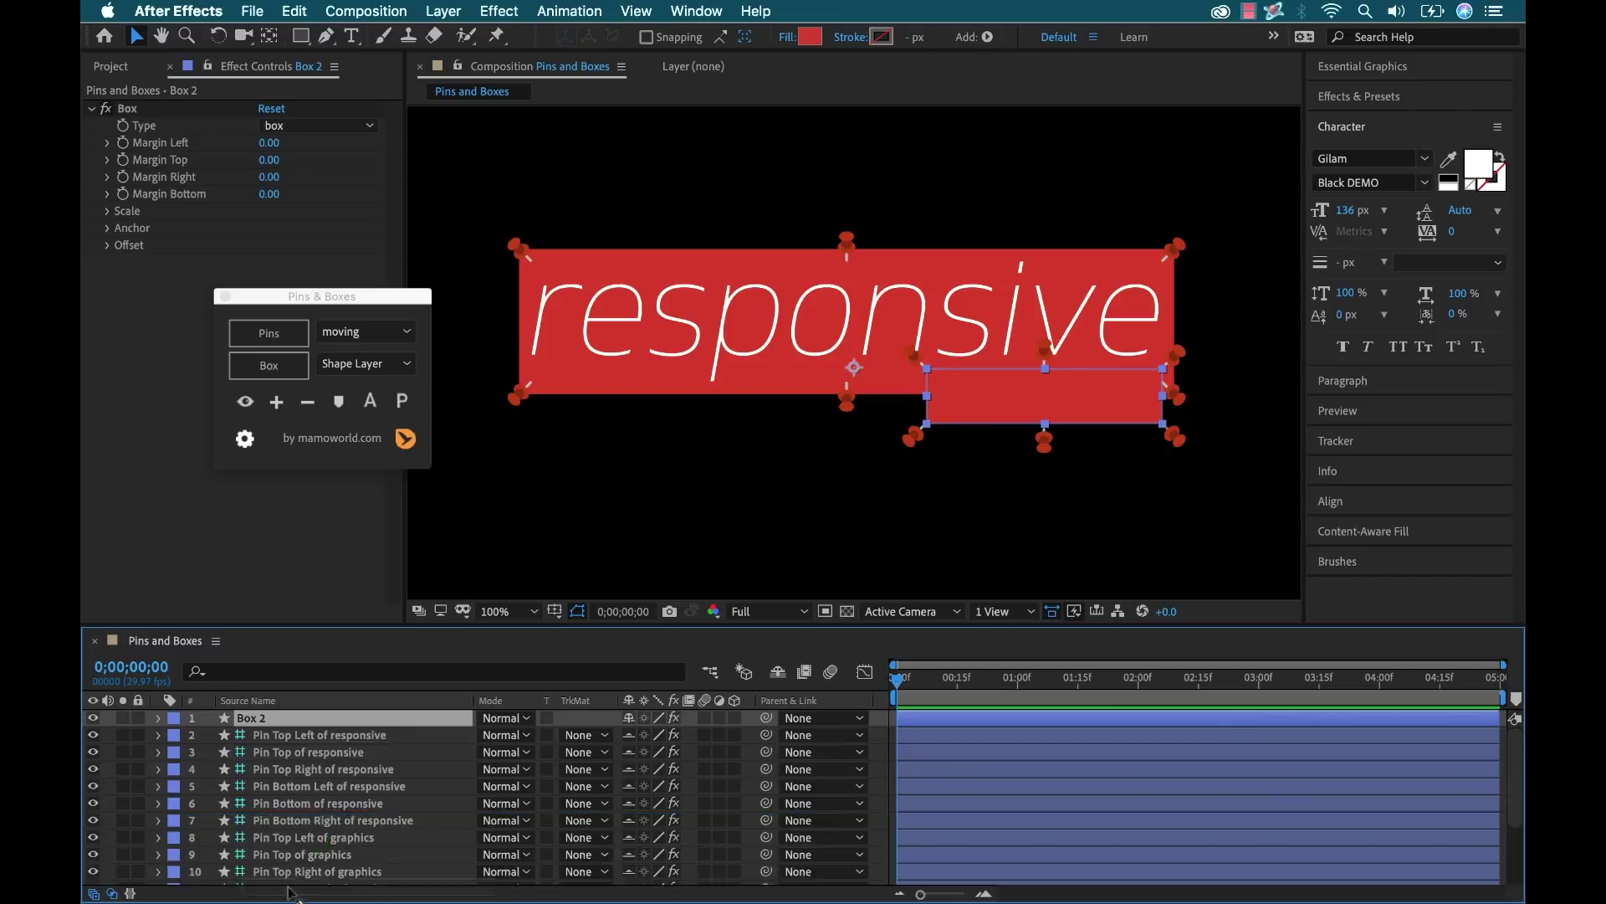
scroll(276, 836, "down", 3)
Temporarily replace the graphics wording with random letters to test its box, and move the graphics text slightly down.
double_click(251, 824)
type("fjda")
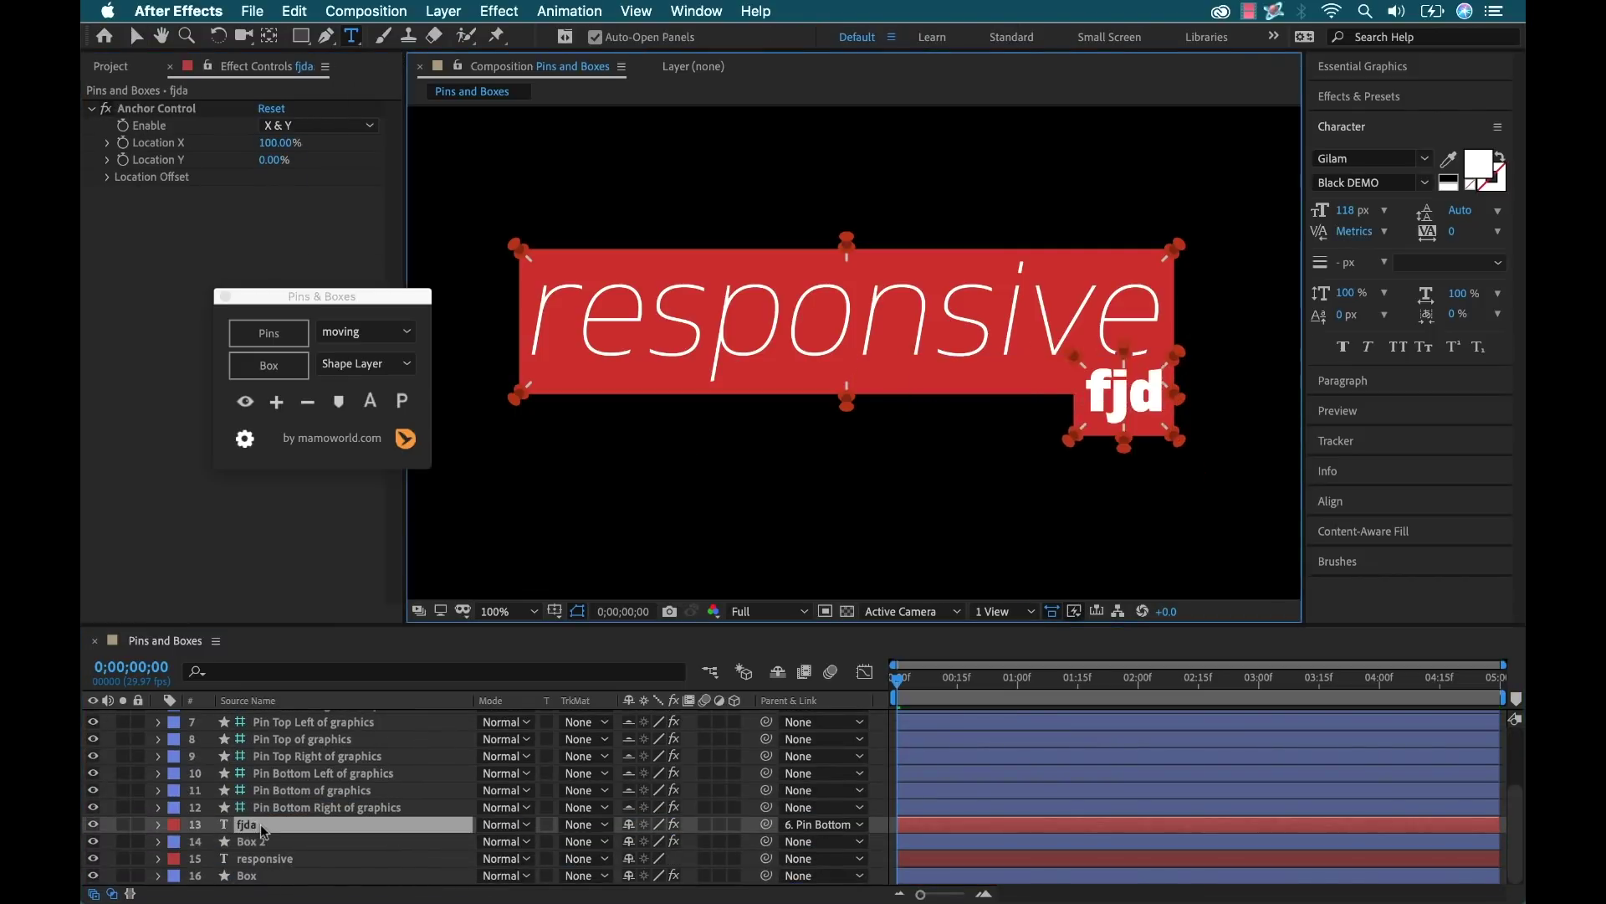
type("sdfsf")
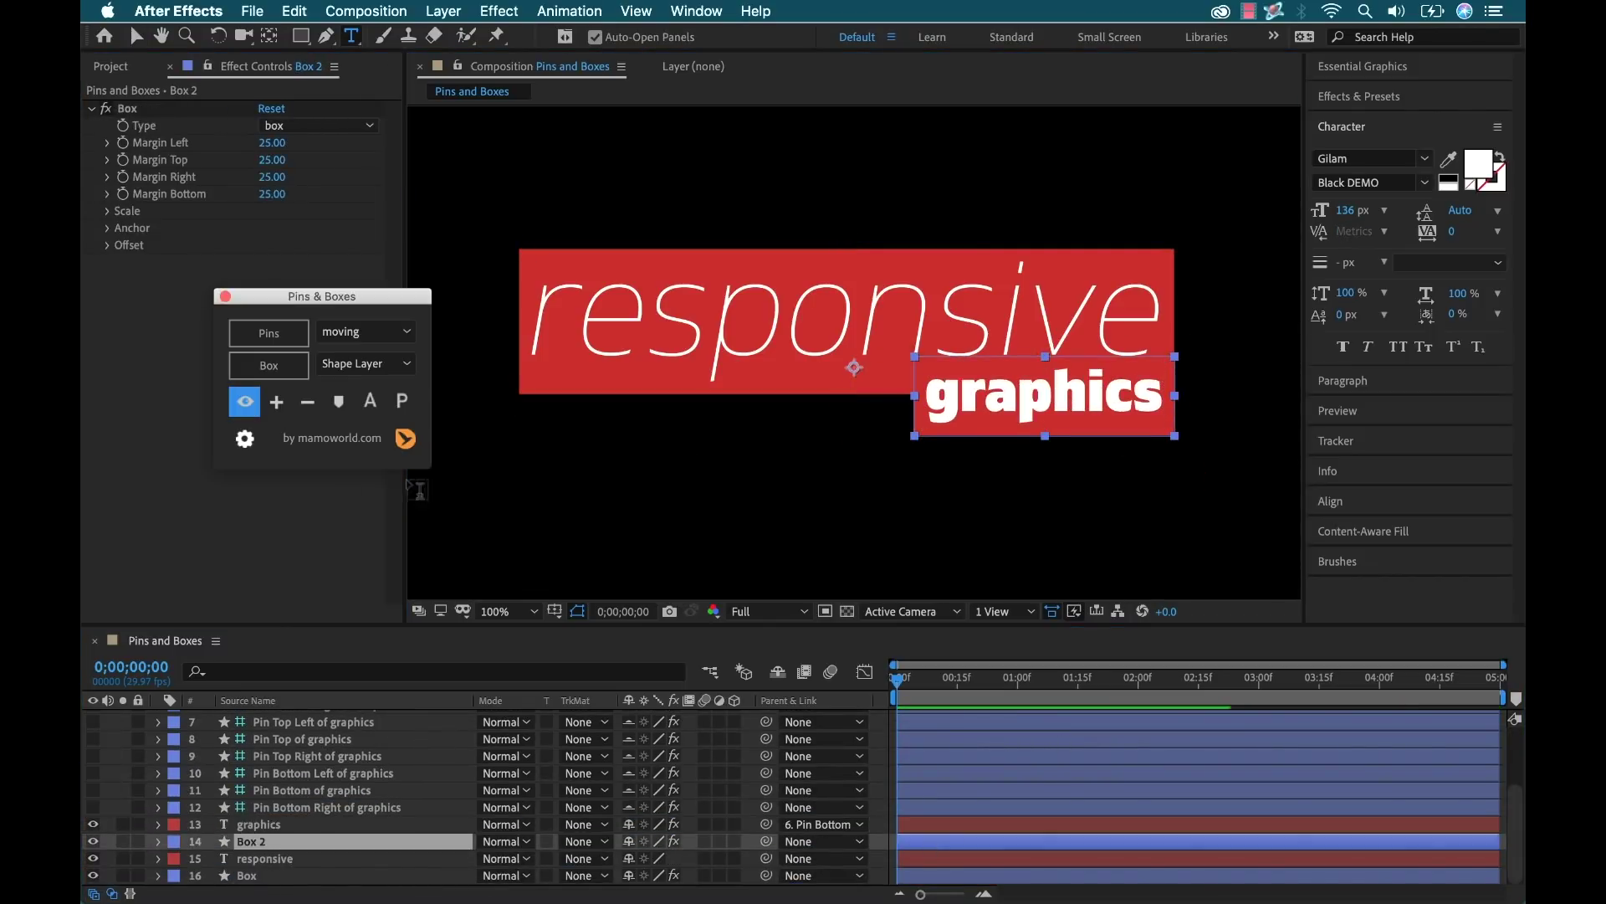
left_click_drag(1086, 409, 1086, 433)
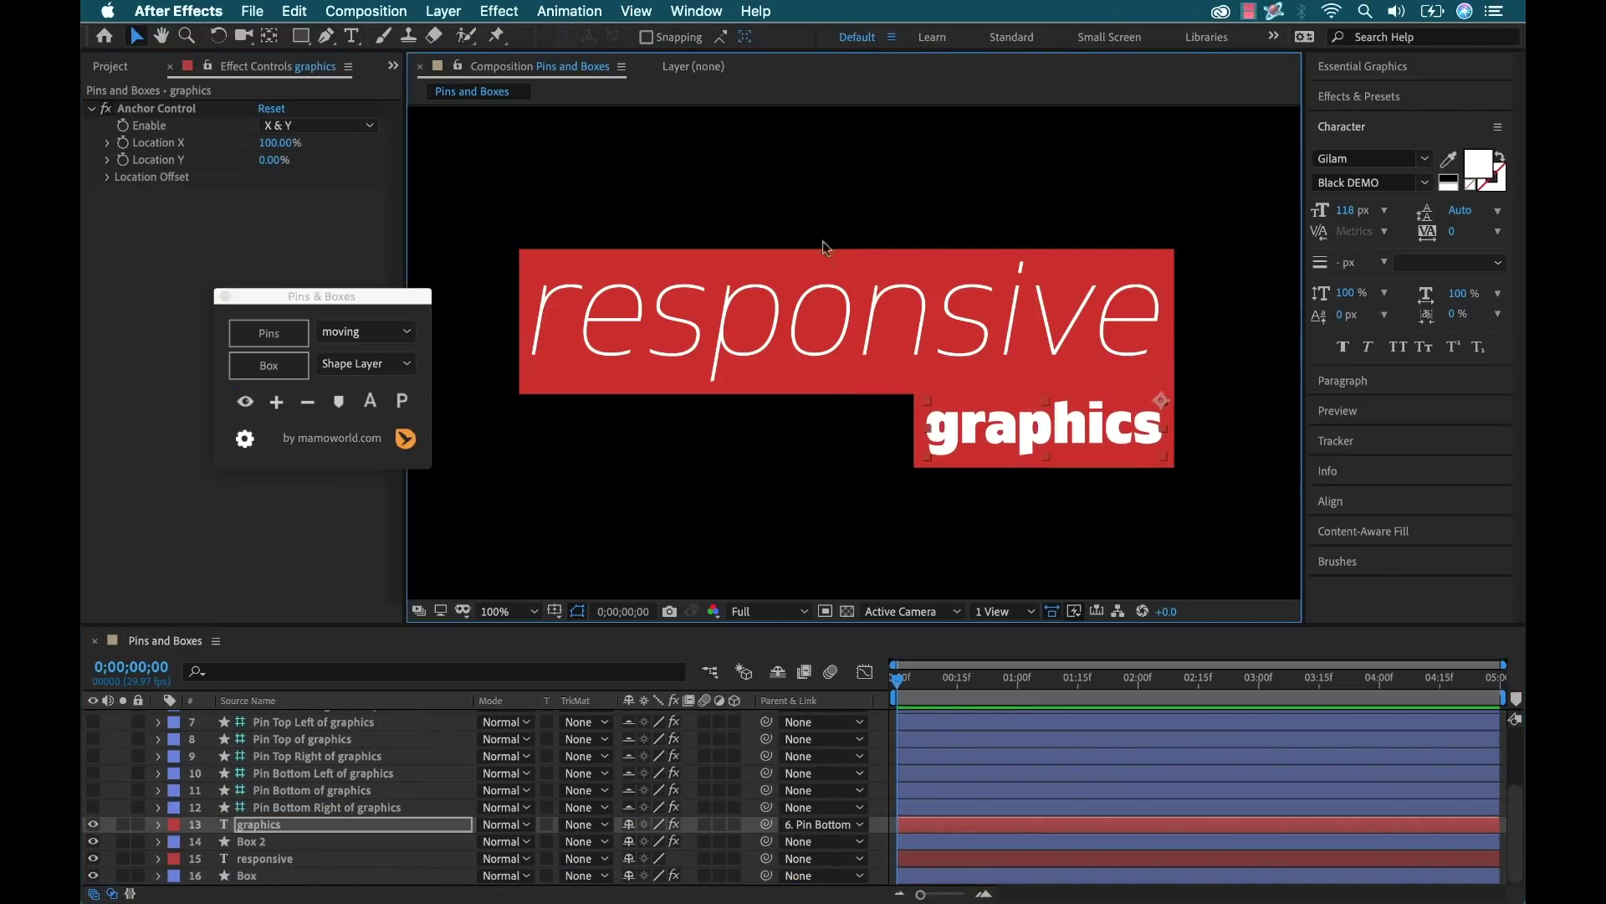
Try a different Scale Y value on the graphics text's box and undo the change.
left_click(368, 841)
left_click_drag(378, 296, 643, 305)
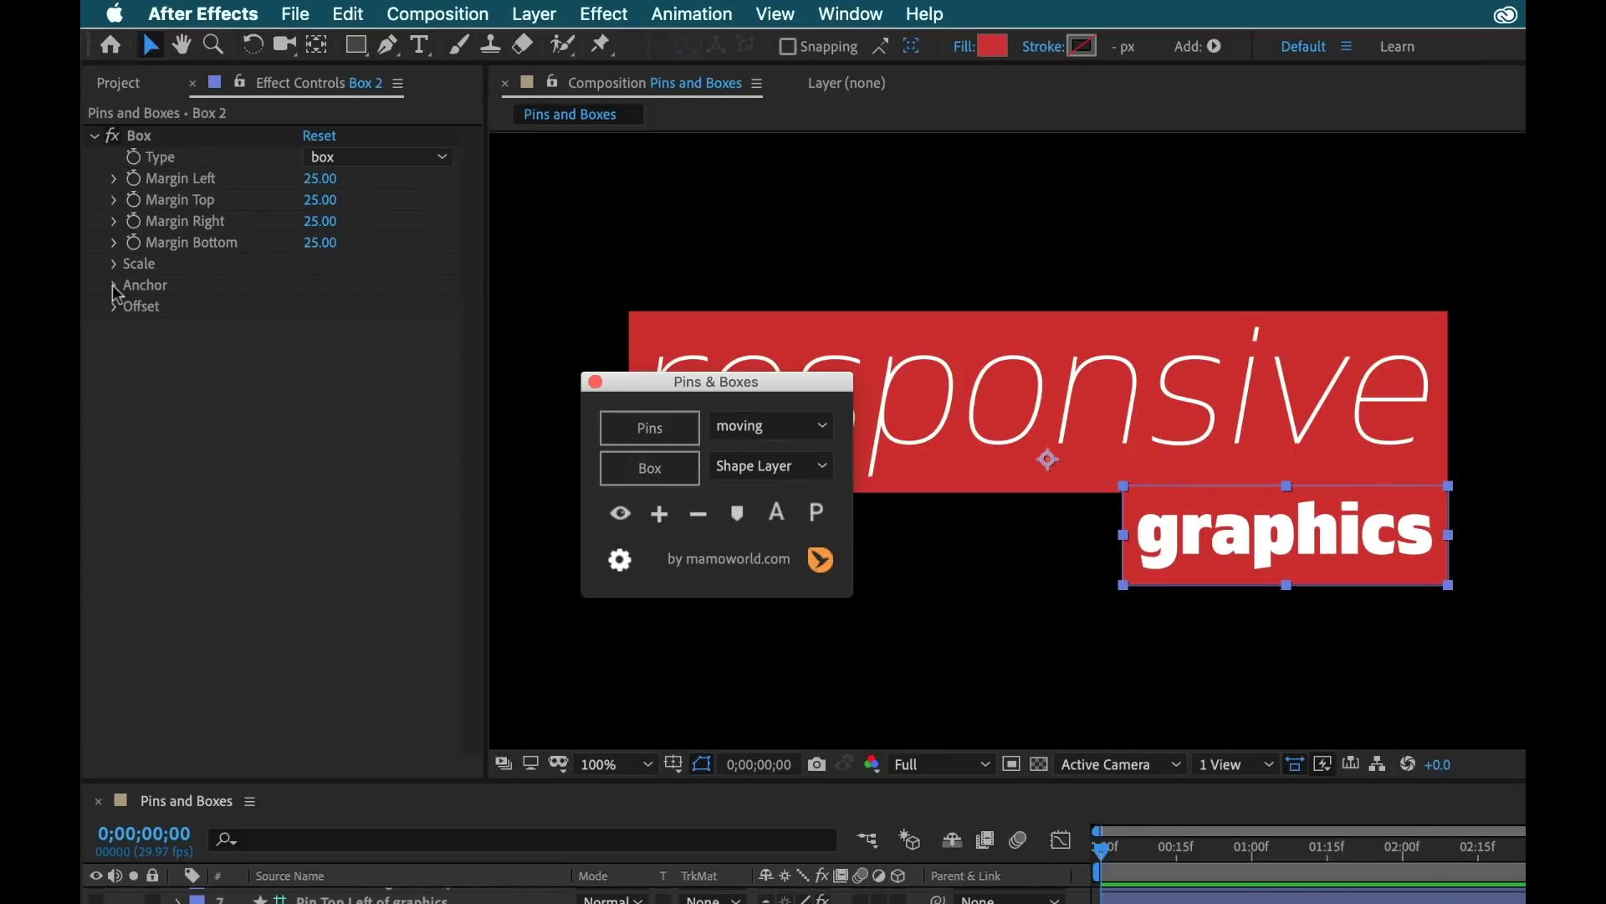
left_click(107, 211)
left_click_drag(322, 306, 337, 306)
key("super+z")
Adjust the graphics box's Anchor Y and Scale Y to control the edge from which it grows vertically.
left_click(114, 327)
left_click_drag(325, 371, 366, 371)
left_click_drag(327, 306, 316, 307)
left_click_drag(326, 370, 242, 371)
left_click_drag(339, 306, 349, 317)
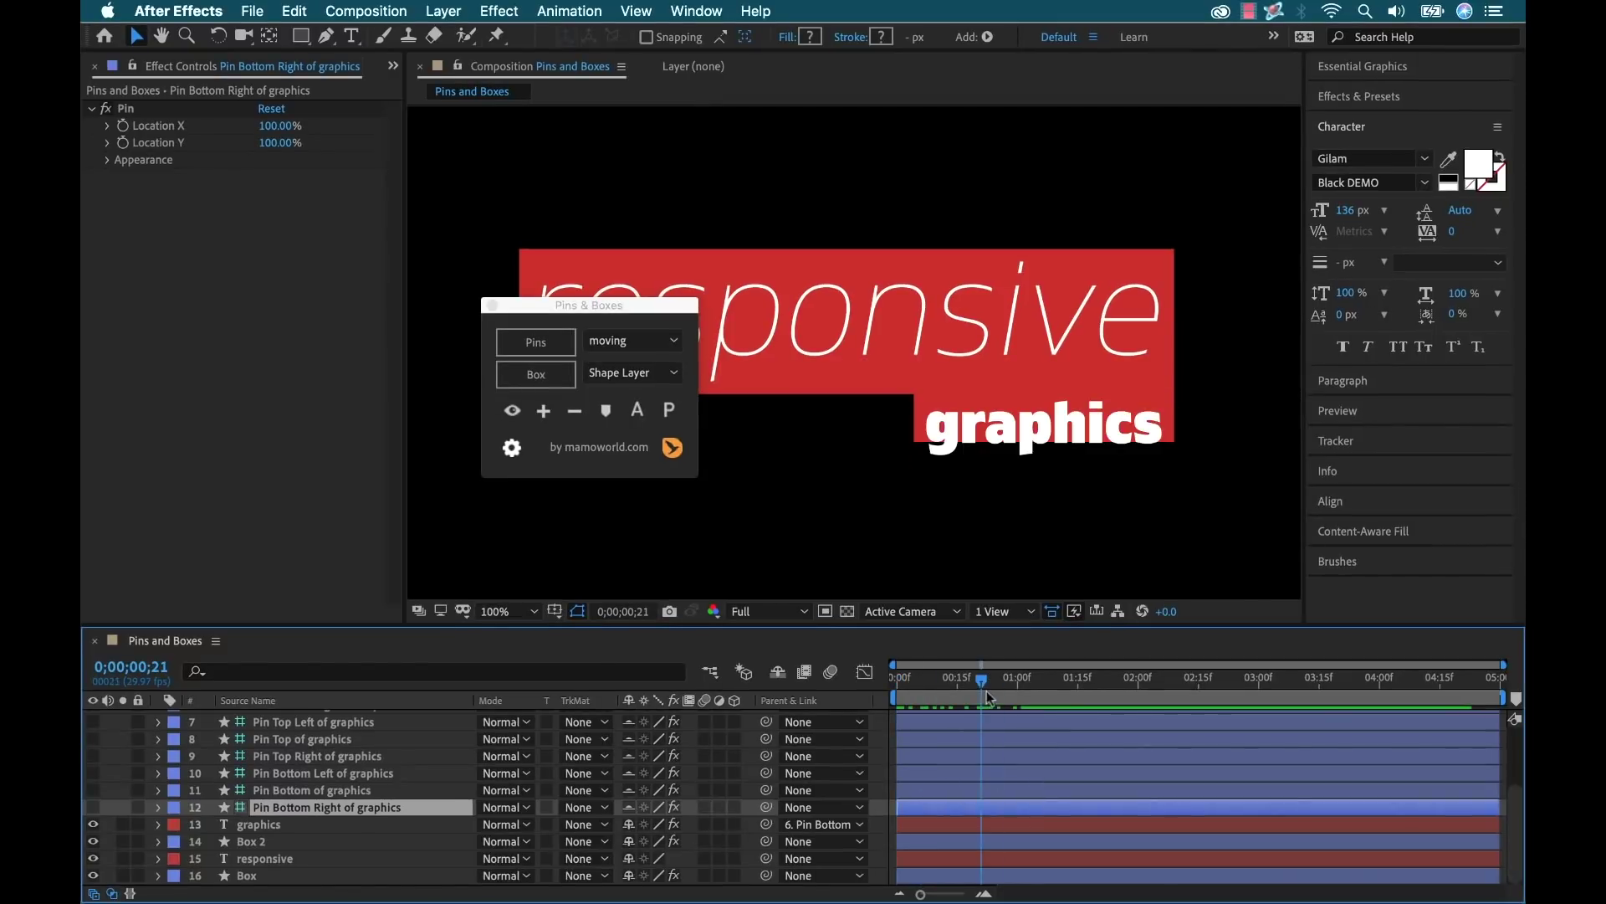
Open the Graph Editor for the graphics box's vertical scale animation.
left_click(865, 672)
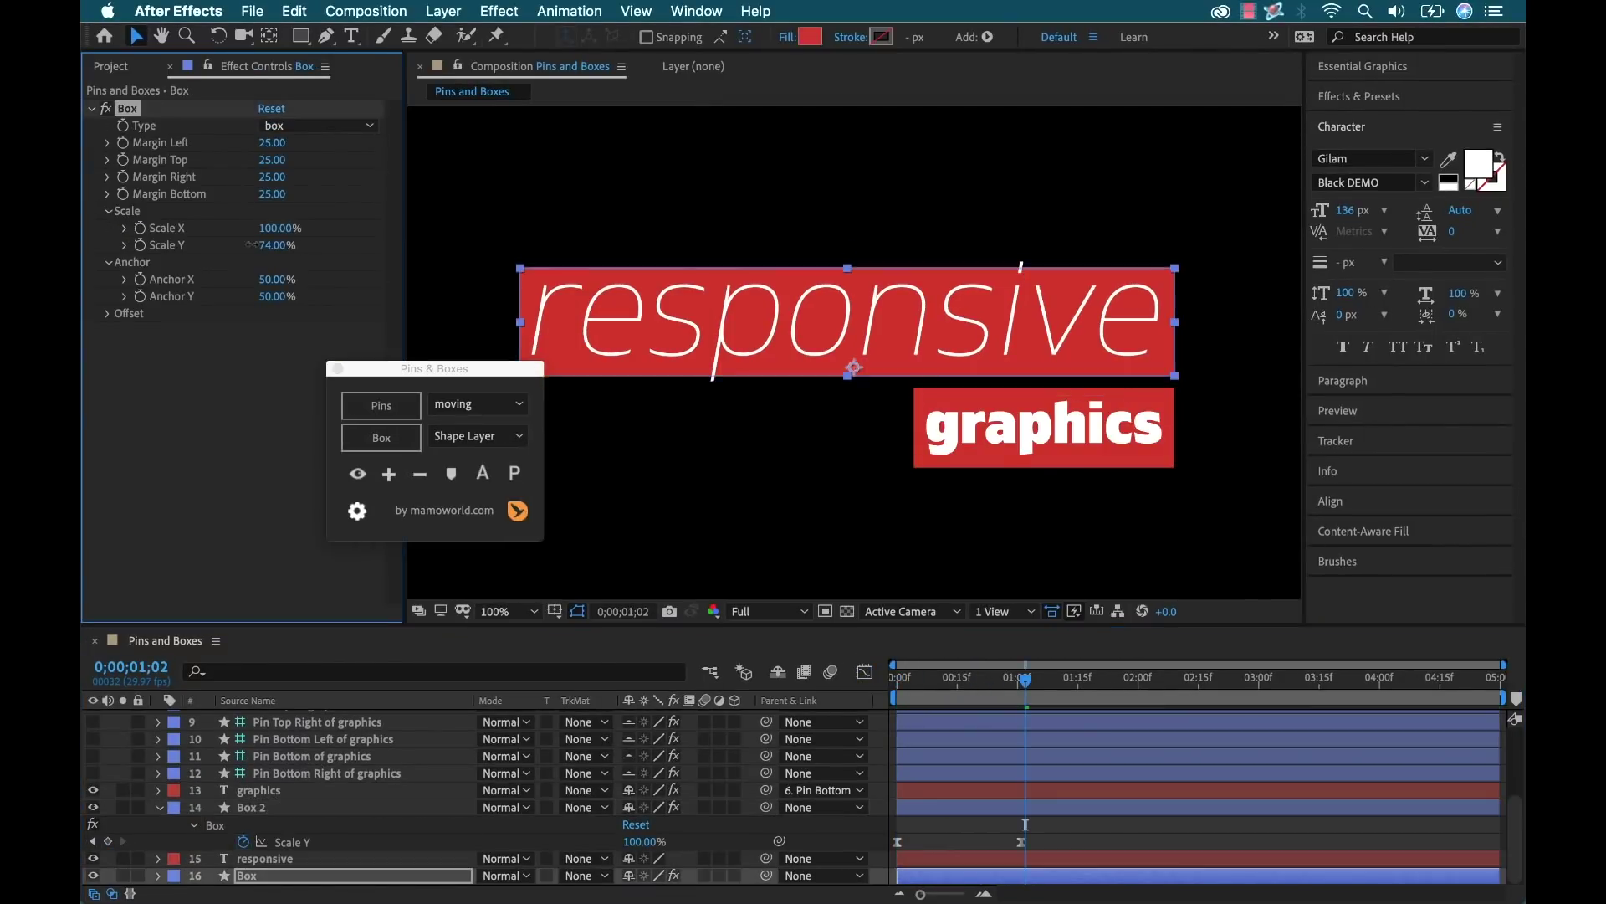